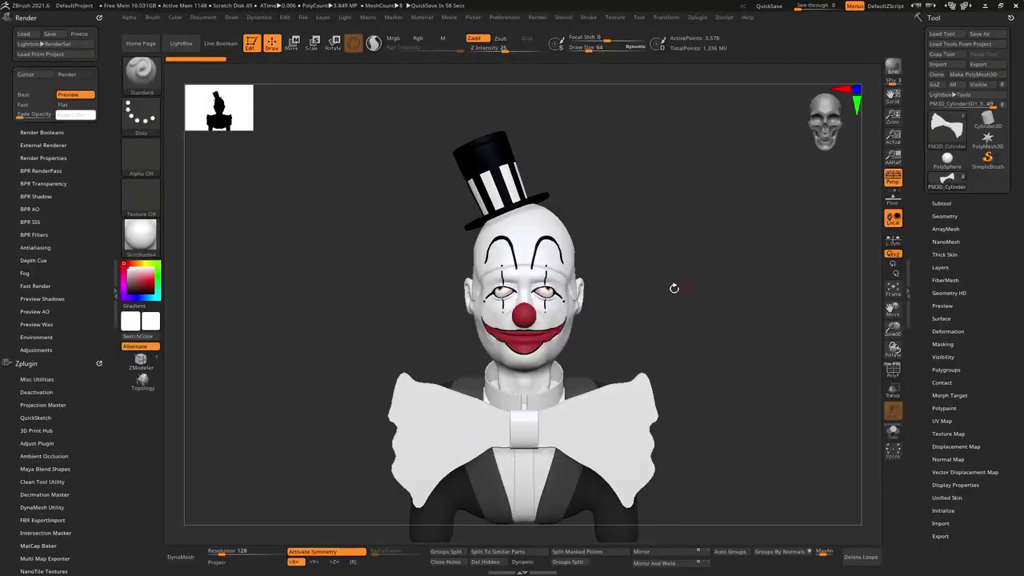
Display the polygon wireframe and polygroup colours on the bow tie
{"action": "left_click_drag", "start_coordinate": [675, 288], "coordinate": [663, 342]}
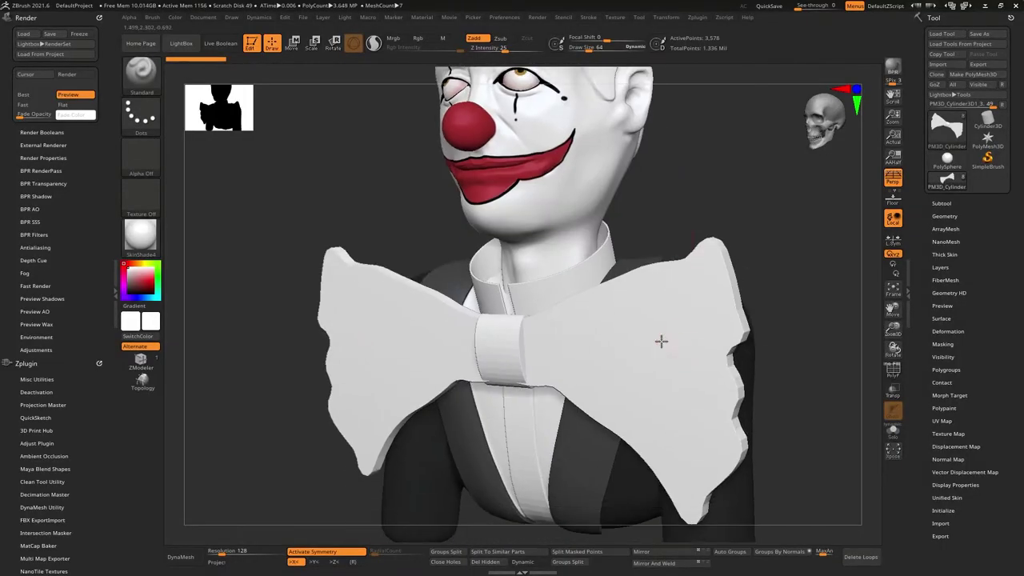
{"action": "left_click", "coordinate": [895, 371]}
{"action": "left_click_drag", "start_coordinate": [792, 336], "coordinate": [801, 241]}
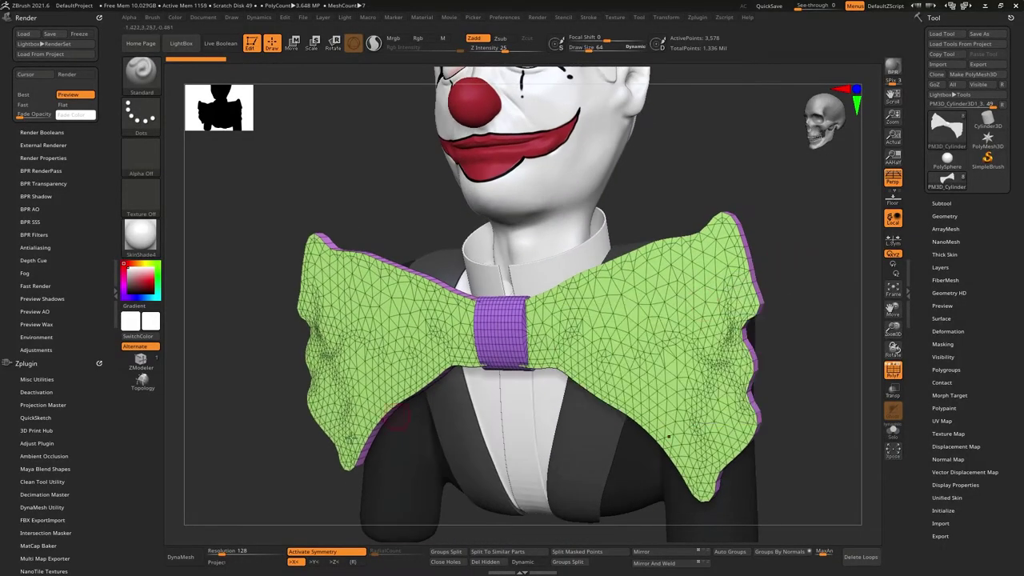
Try to DynaMesh the bow tie at resolution 128 and ZRemesh it without keeping polygroups
{"action": "left_click", "coordinate": [182, 557]}
{"action": "left_click_drag", "start_coordinate": [796, 352], "coordinate": [743, 344]}
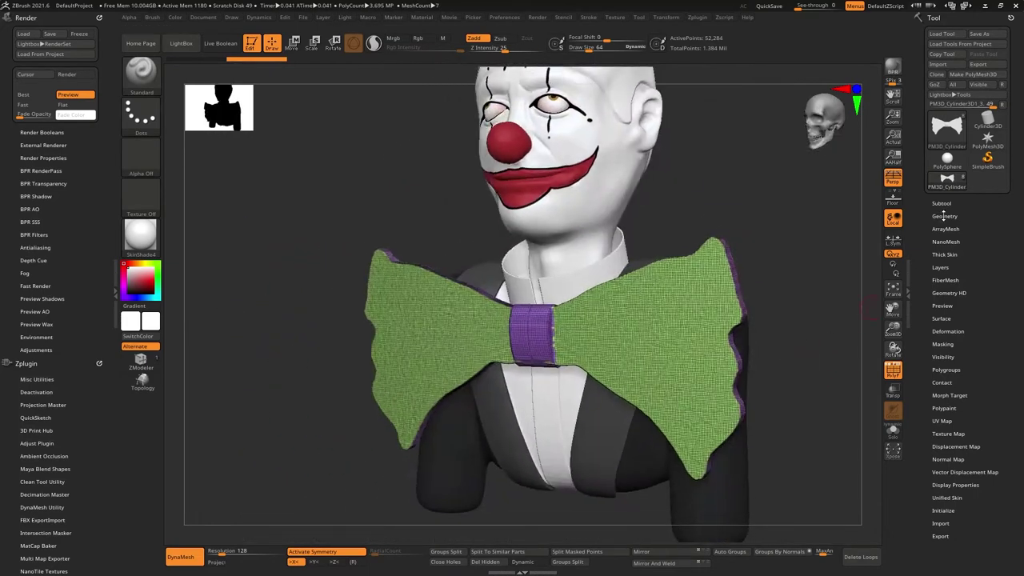
{"action": "left_click", "coordinate": [945, 216]}
{"action": "left_click", "coordinate": [942, 500]}
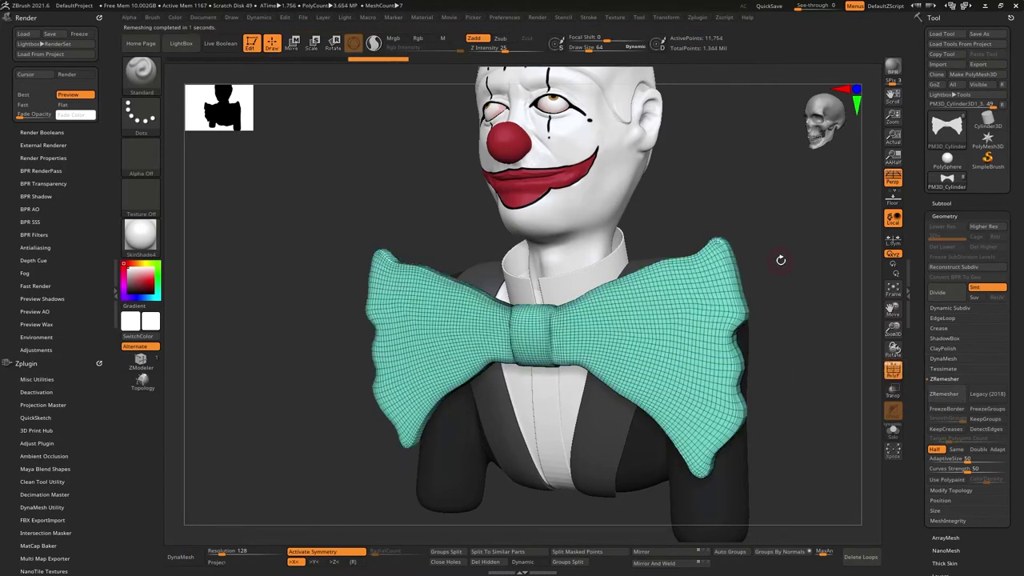
{"action": "key", "text": "ctrl+z"}
Try remeshing the bow tie with ZRemesher set to Half and KeepGroups on, in repeated passes
{"action": "left_click", "coordinate": [946, 394]}
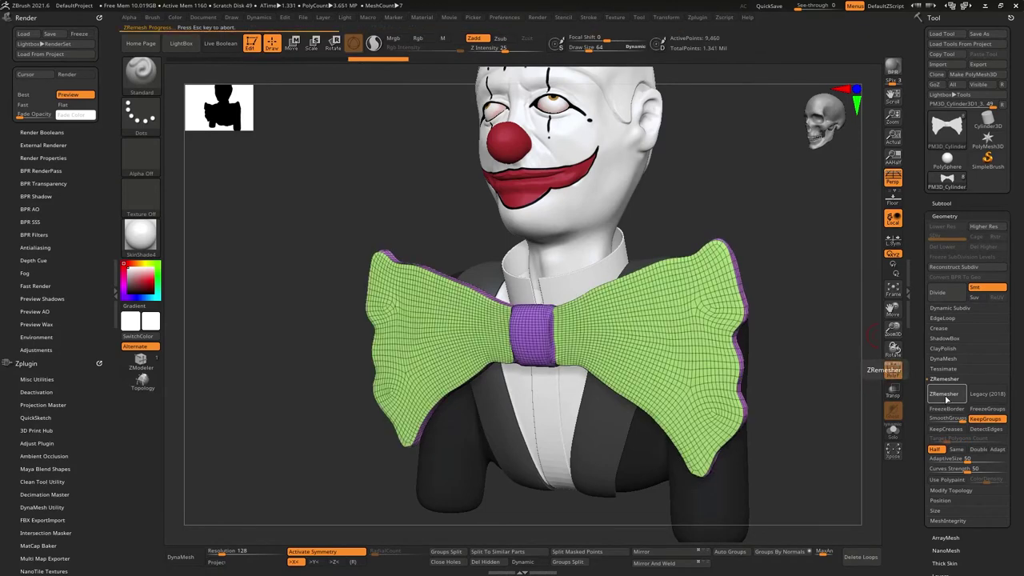
{"action": "left_click", "coordinate": [946, 396]}
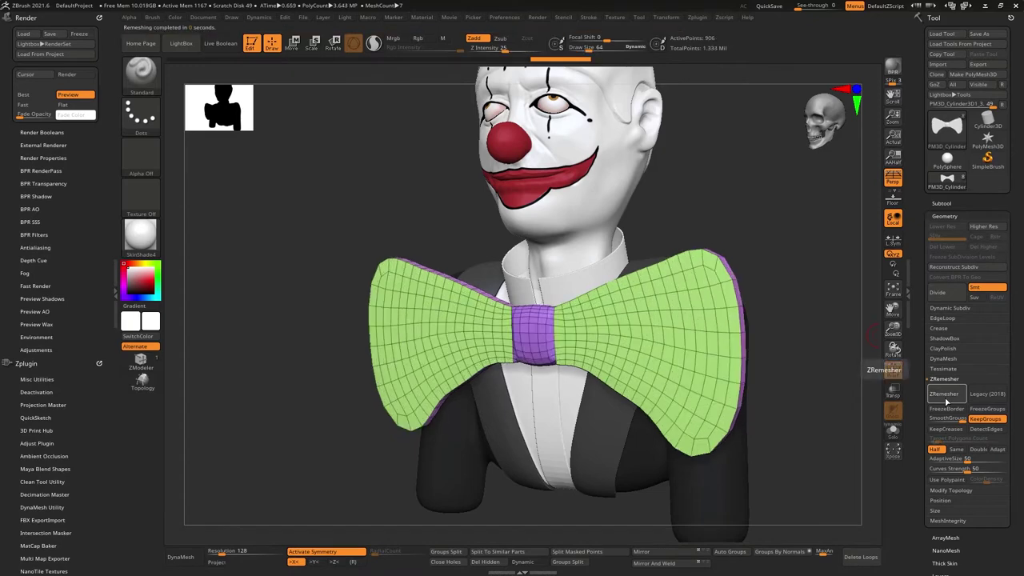
{"action": "key", "text": "ctrl+z"}
{"action": "mouse_move", "coordinate": [824, 325]}
{"action": "left_mouse_down"}
{"action": "mouse_move", "coordinate": [760, 382]}
{"action": "mouse_move", "coordinate": [828, 386]}
{"action": "left_mouse_up"}
{"action": "left_click", "coordinate": [983, 420]}
Try subdividing the remeshed bow tie and revert its undo history to the original triangulated mesh
{"action": "left_click", "coordinate": [950, 297]}
{"action": "left_click", "coordinate": [950, 296]}
{"action": "left_click", "coordinate": [951, 296]}
{"action": "left_click", "coordinate": [951, 296]}
{"action": "left_click_drag", "start_coordinate": [822, 317], "coordinate": [767, 287]}
{"action": "left_click", "coordinate": [941, 237]}
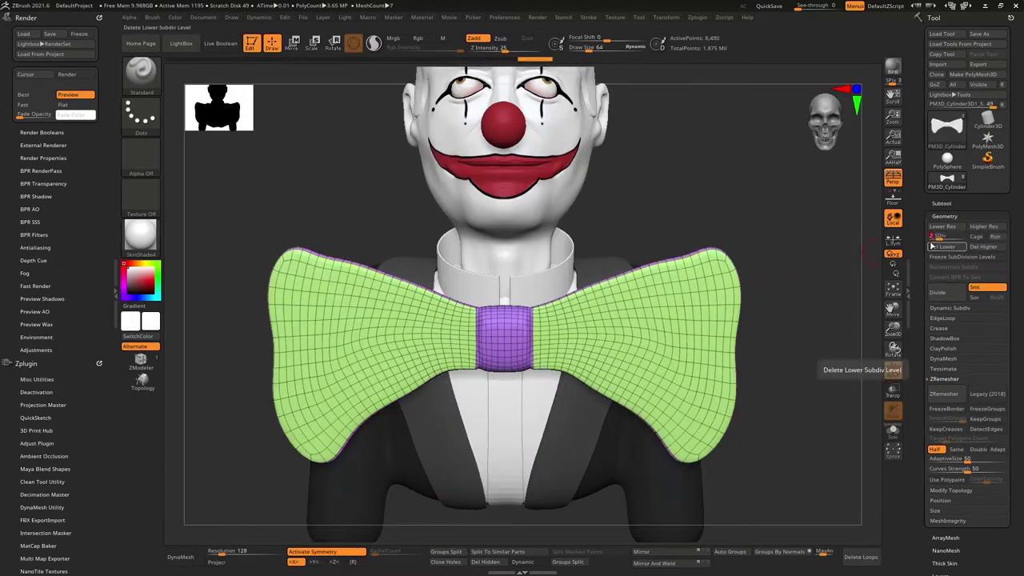
{"action": "left_click", "coordinate": [946, 236]}
{"action": "right_click_drag", "start_coordinate": [670, 293], "coordinate": [577, 225]}
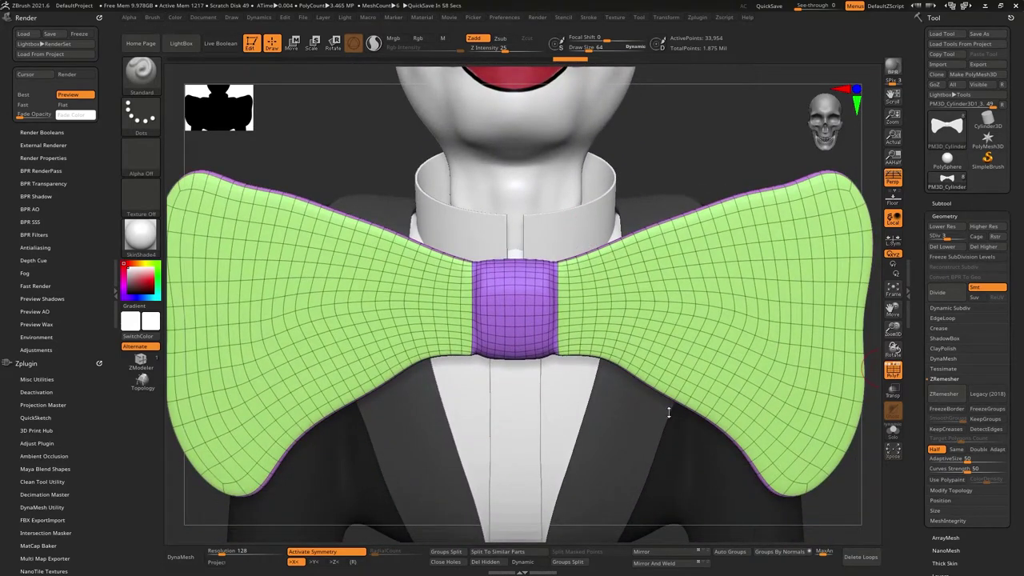
{"action": "left_click_drag", "start_coordinate": [552, 60], "coordinate": [174, 64]}
Open the subtool list and isolate the bow tie's purple centre knot
{"action": "mouse_move", "coordinate": [670, 276]}
{"action": "right_mouse_down"}
{"action": "mouse_move", "coordinate": [566, 282]}
{"action": "mouse_move", "coordinate": [602, 280]}
{"action": "right_mouse_up"}
{"action": "right_click_drag", "start_coordinate": [602, 280], "coordinate": [605, 248], "text": "ctrl"}
{"action": "left_click", "coordinate": [942, 203]}
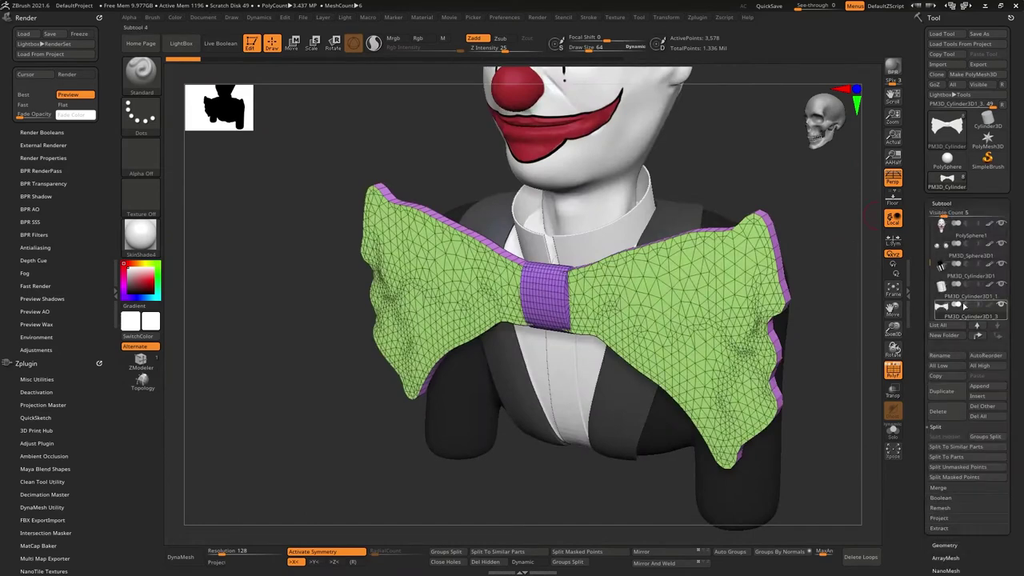
{"action": "mouse_move", "coordinate": [947, 313]}
{"action": "left_click", "coordinate": [550, 296], "text": "ctrl+shift"}
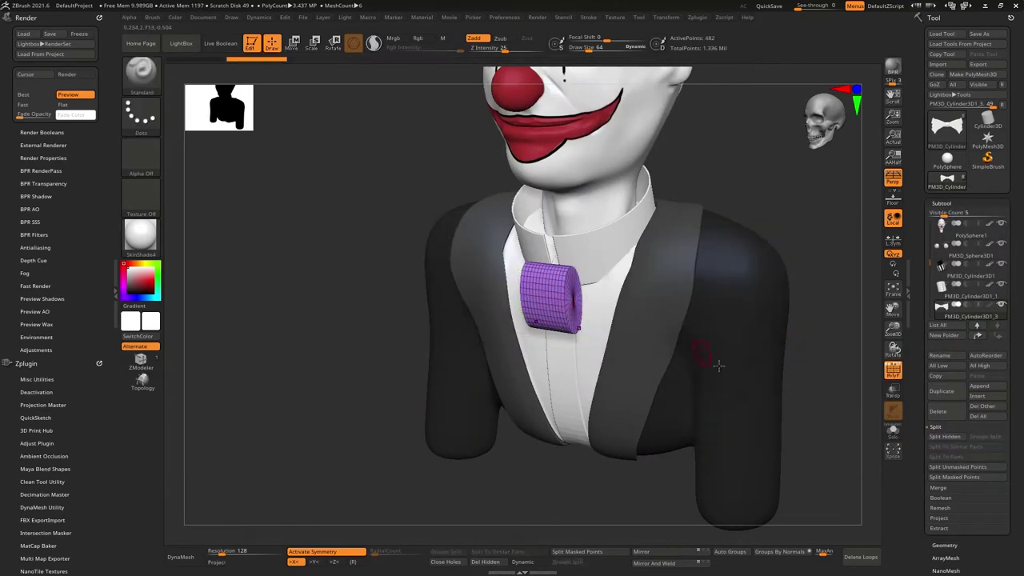
Mask the whole knot, unhide the wings, and split the masked points into a separate subtool
{"action": "left_click", "coordinate": [695, 454], "text": "ctrl"}
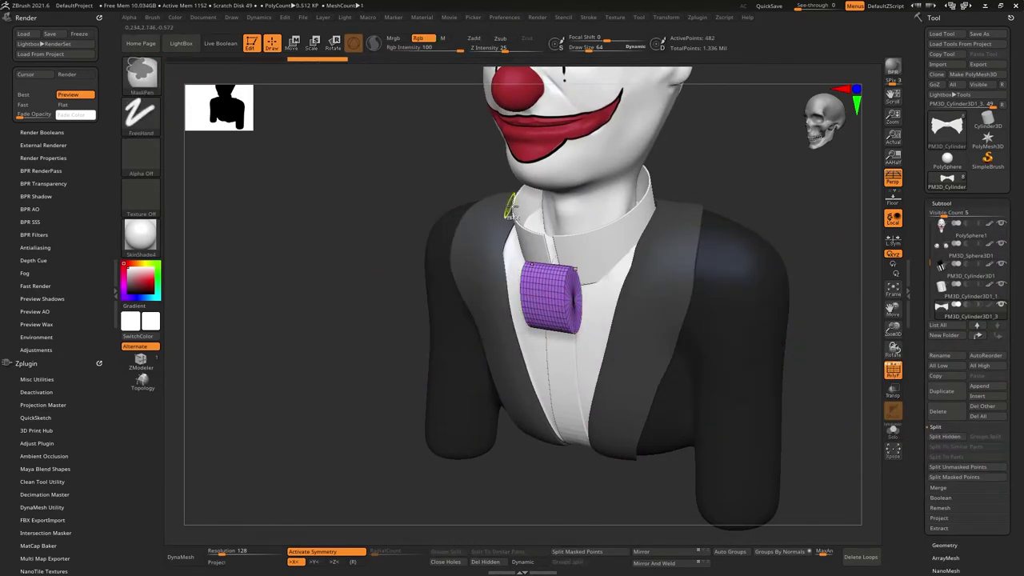
{"action": "left_click", "coordinate": [143, 75], "text": "ctrl"}
{"action": "left_click", "coordinate": [435, 134]}
{"action": "left_click_drag", "start_coordinate": [602, 472], "coordinate": [513, 189], "text": "shift"}
{"action": "left_click_drag", "start_coordinate": [532, 518], "coordinate": [676, 198], "text": "ctrl"}
{"action": "left_click", "coordinate": [649, 498], "text": "ctrl+shift"}
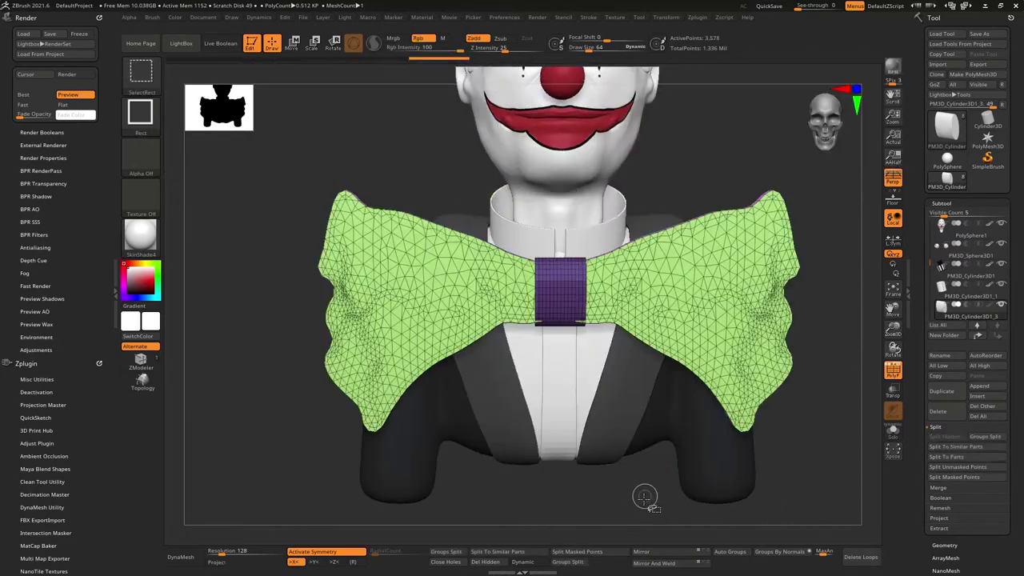
{"action": "left_click", "coordinate": [610, 552]}
Remesh the bow tie wings using ZRemesher with KeepGroups on and the Half polygon target
{"action": "right_click_drag", "start_coordinate": [658, 272], "coordinate": [633, 282]}
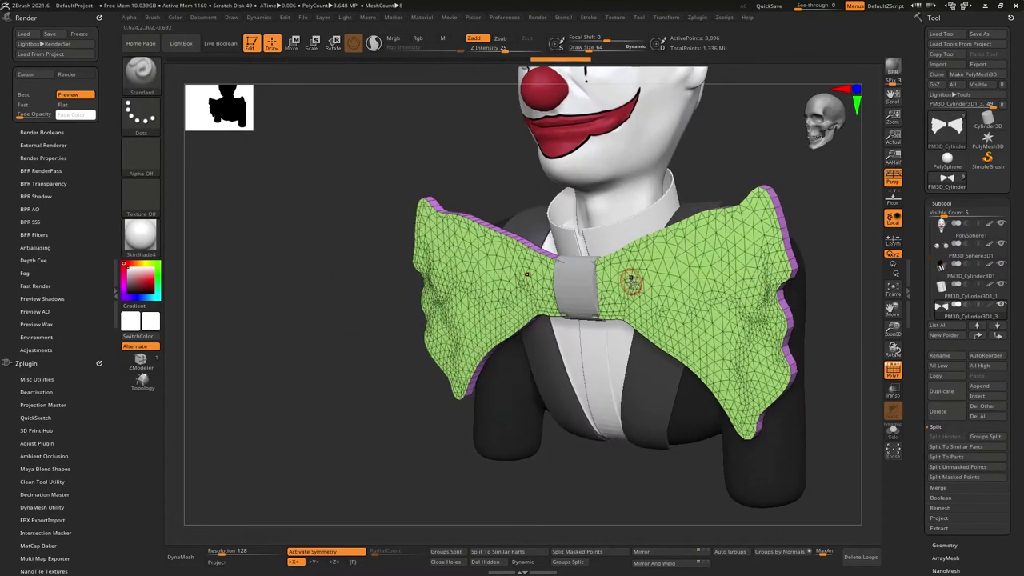
{"action": "left_click_drag", "start_coordinate": [916, 404], "coordinate": [916, 361]}
{"action": "left_click", "coordinate": [945, 502]}
{"action": "left_click", "coordinate": [989, 231]}
{"action": "left_click", "coordinate": [948, 207]}
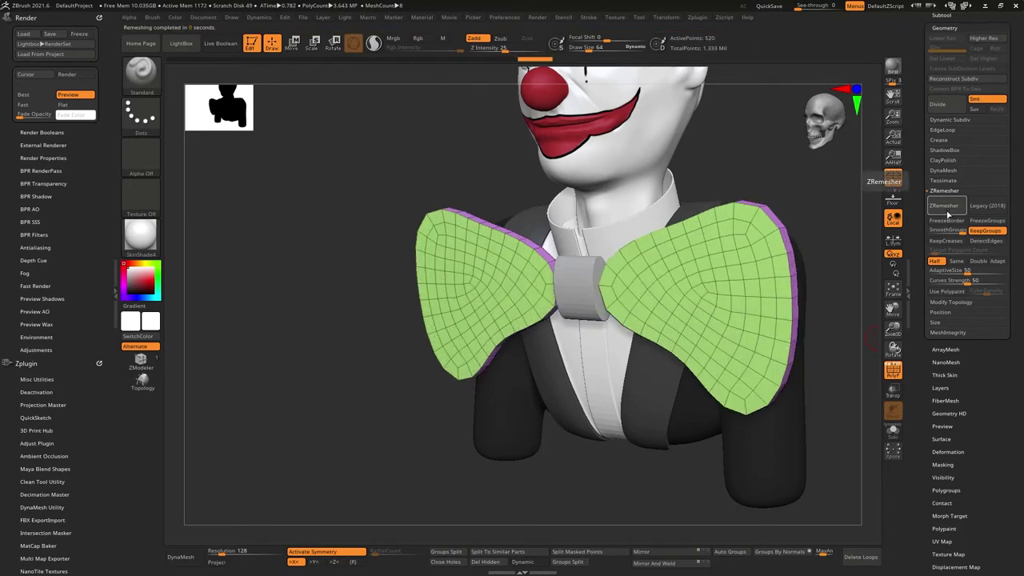
Undo the last remesh passes on the wings and isolate them in solo view
{"action": "key", "text": "ctrl+z"}
{"action": "right_click_drag", "start_coordinate": [716, 276], "coordinate": [773, 304]}
{"action": "left_click", "coordinate": [893, 430]}
{"action": "left_click", "coordinate": [893, 431]}
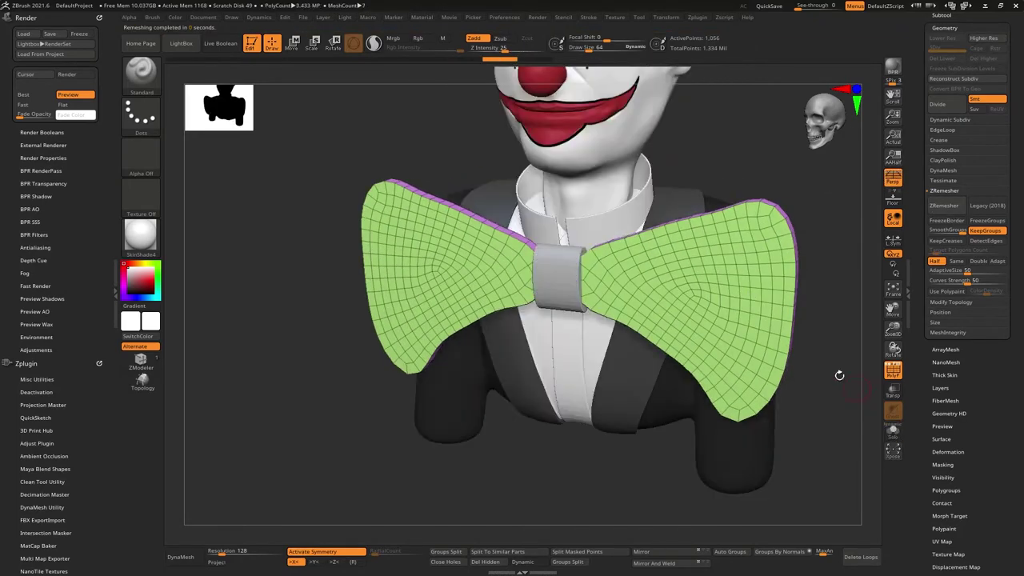
{"action": "left_click", "coordinate": [893, 431]}
{"action": "right_click_drag", "start_coordinate": [749, 363], "coordinate": [799, 315], "text": "shift"}
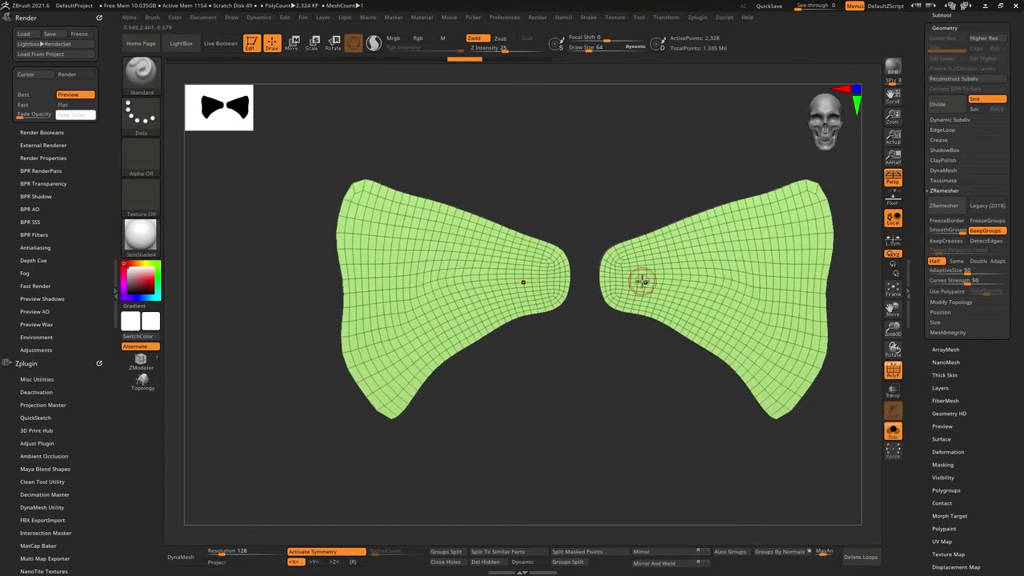
Try to slide the two bow wings together at the centre
{"action": "key", "text": "w"}
{"action": "left_click_drag", "start_coordinate": [611, 306], "coordinate": [662, 306]}
{"action": "key", "text": "ctrl+z"}
{"action": "mouse_move", "coordinate": [666, 286]}
{"action": "right_mouse_down"}
{"action": "mouse_move", "coordinate": [621, 309]}
{"action": "mouse_move", "coordinate": [640, 240]}
{"action": "right_mouse_up"}
{"action": "key", "text": "q"}
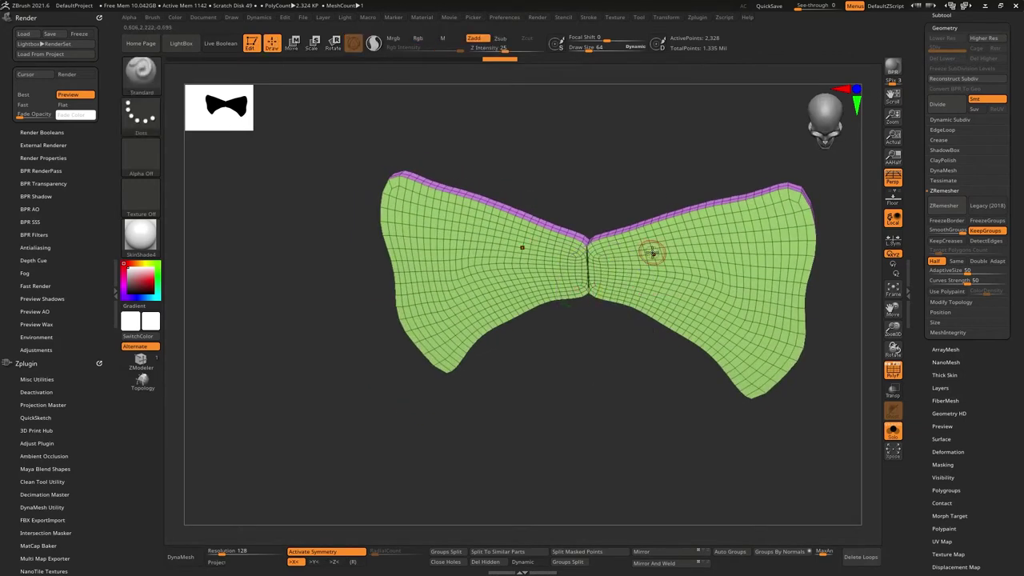
{"action": "key", "text": "ctrl+z"}
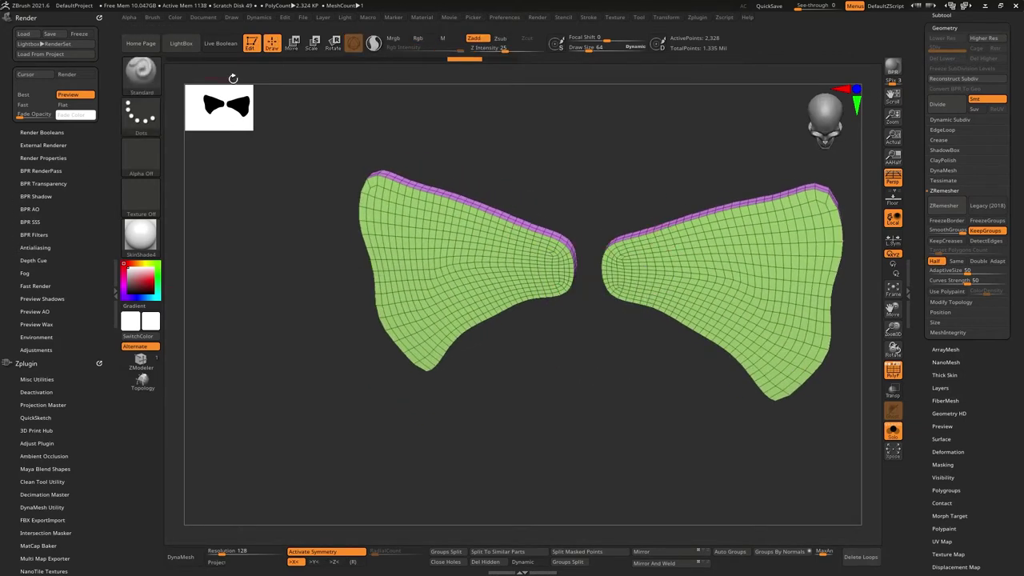
Dock the Dynamics palette in the side tray and return the wings to a front view
{"action": "left_click", "coordinate": [258, 17]}
{"action": "left_click", "coordinate": [252, 30]}
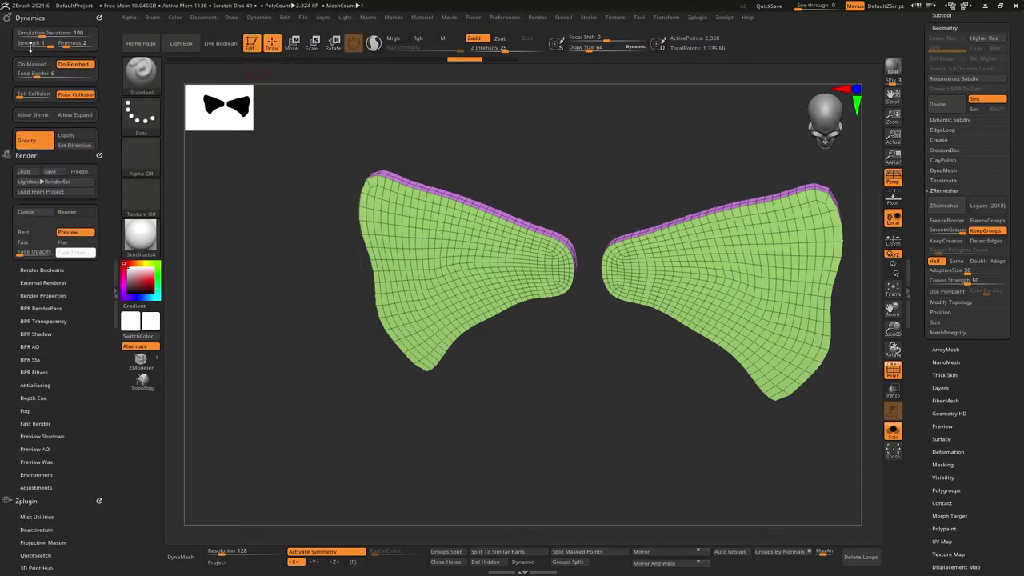
{"action": "left_click_drag", "start_coordinate": [631, 220], "coordinate": [619, 230], "text": "shift"}
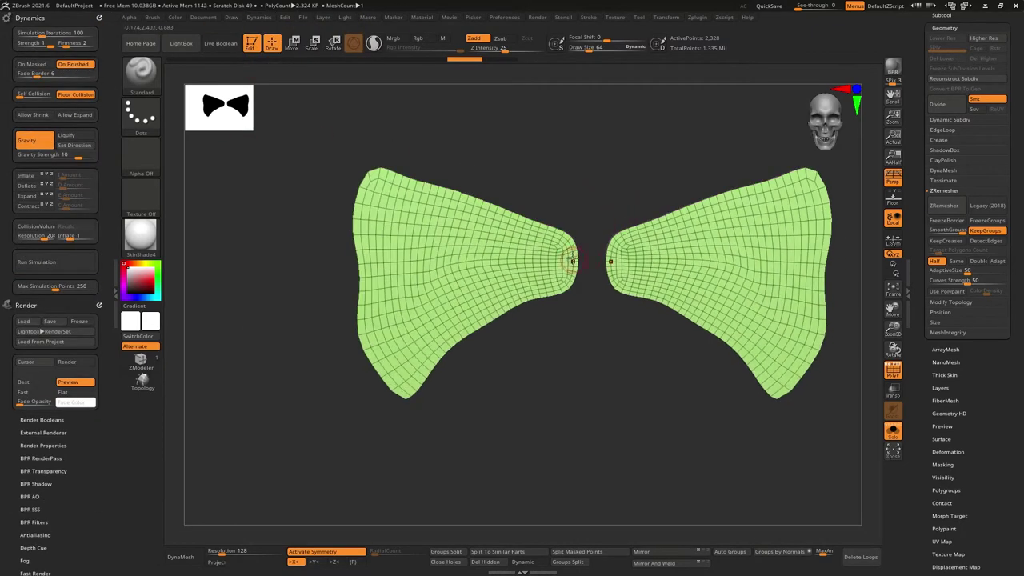
Move the two wings symmetrically inward until their inner ends meet at the centre line
{"action": "key", "text": "w"}
{"action": "left_click_drag", "start_coordinate": [644, 288], "coordinate": [723, 284]}
{"action": "right_click_drag", "start_coordinate": [640, 200], "coordinate": [632, 249], "text": "ctrl"}
{"action": "key", "text": "ctrl+z"}
{"action": "left_click_drag", "start_coordinate": [557, 290], "coordinate": [604, 290]}
{"action": "key", "text": "q"}
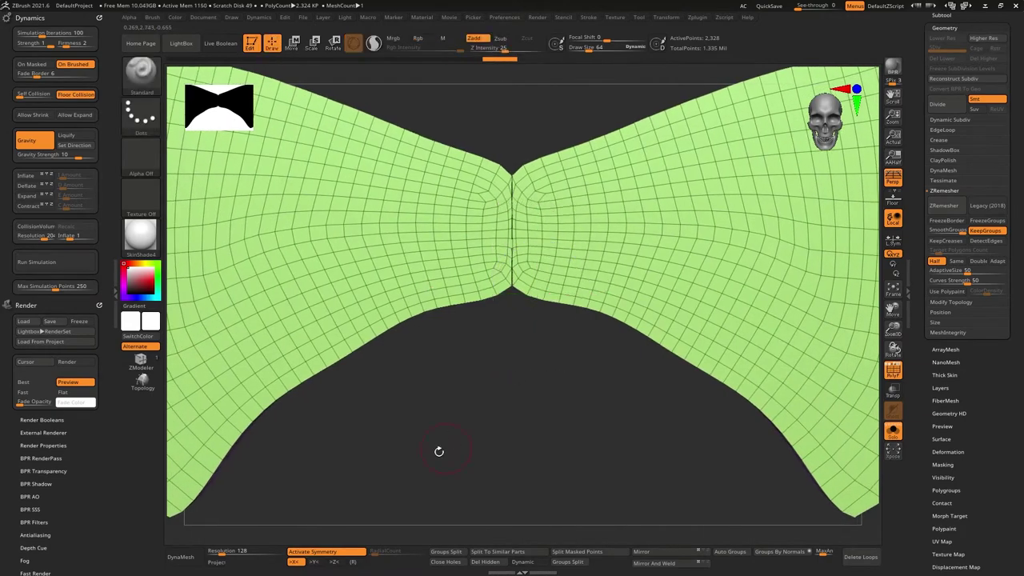
Merge the wings using DynaMesh at resolution 256 with Project on, and ZRemesh the result
{"action": "left_click", "coordinate": [217, 563]}
{"action": "left_click", "coordinate": [183, 558]}
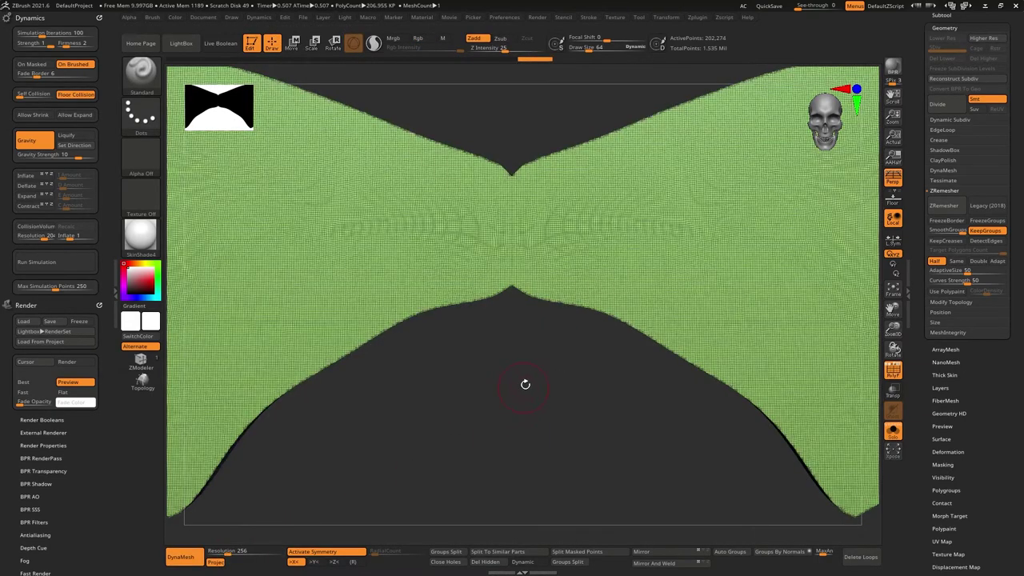
{"action": "left_click_drag", "start_coordinate": [521, 389], "coordinate": [507, 373]}
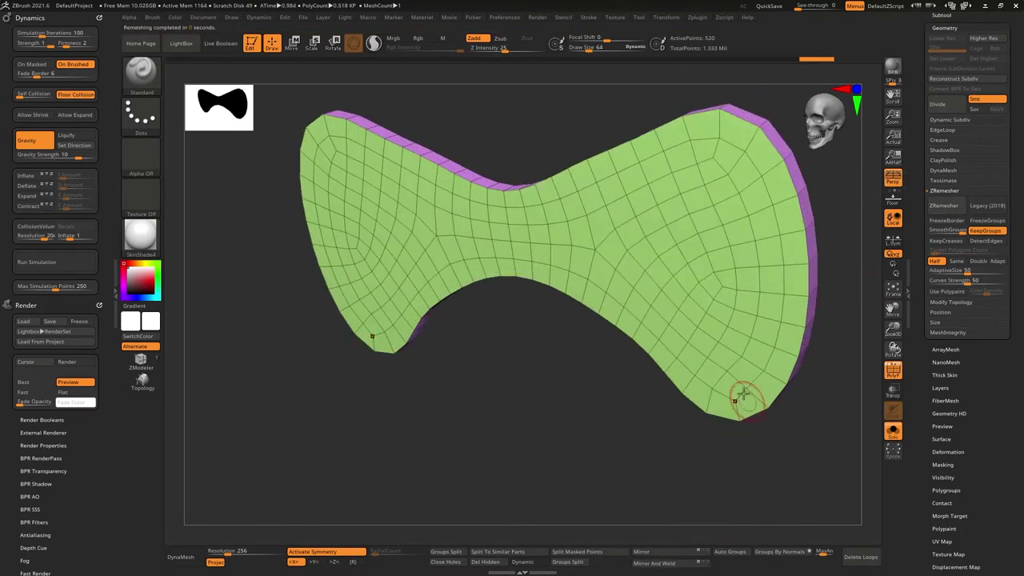
Show all subtools again and scale the joined wings down vertically around the knot
{"action": "right_click_drag", "start_coordinate": [747, 397], "coordinate": [762, 367], "text": "shift"}
{"action": "left_click", "coordinate": [893, 431]}
{"action": "right_click_drag", "start_coordinate": [616, 346], "coordinate": [627, 275], "text": "ctrl"}
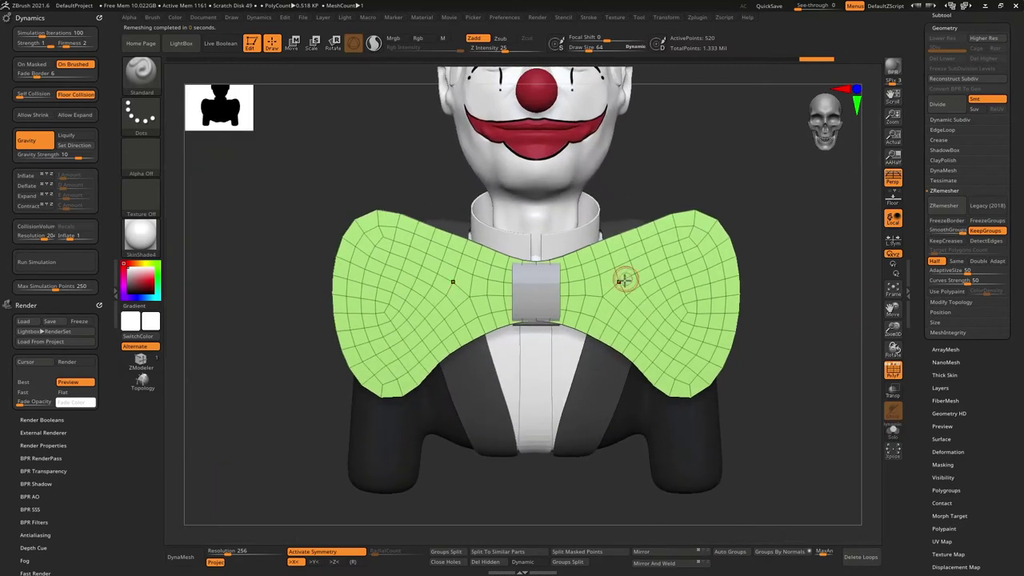
{"action": "key", "text": "w"}
{"action": "left_click", "coordinate": [535, 234]}
{"action": "left_click_drag", "start_coordinate": [637, 269], "coordinate": [638, 281]}
{"action": "mouse_move", "coordinate": [638, 282]}
{"action": "right_mouse_down"}
{"action": "mouse_move", "coordinate": [602, 298]}
{"action": "mouse_move", "coordinate": [657, 280]}
{"action": "right_mouse_up"}
{"action": "key", "text": "q"}
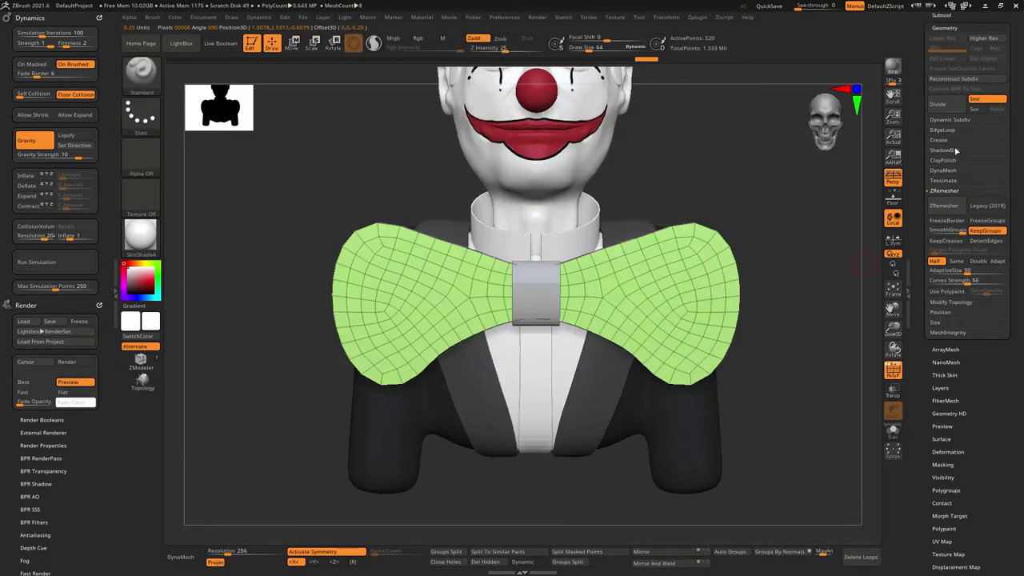
Subdivide the wings mesh four times to reach subdivision level 5
{"action": "left_click", "coordinate": [949, 113]}
{"action": "left_click", "coordinate": [949, 113]}
{"action": "left_click", "coordinate": [948, 113]}
{"action": "left_click", "coordinate": [948, 113]}
{"action": "right_click_drag", "start_coordinate": [842, 183], "coordinate": [809, 210]}
{"action": "right_click_drag", "start_coordinate": [643, 305], "coordinate": [688, 273]}
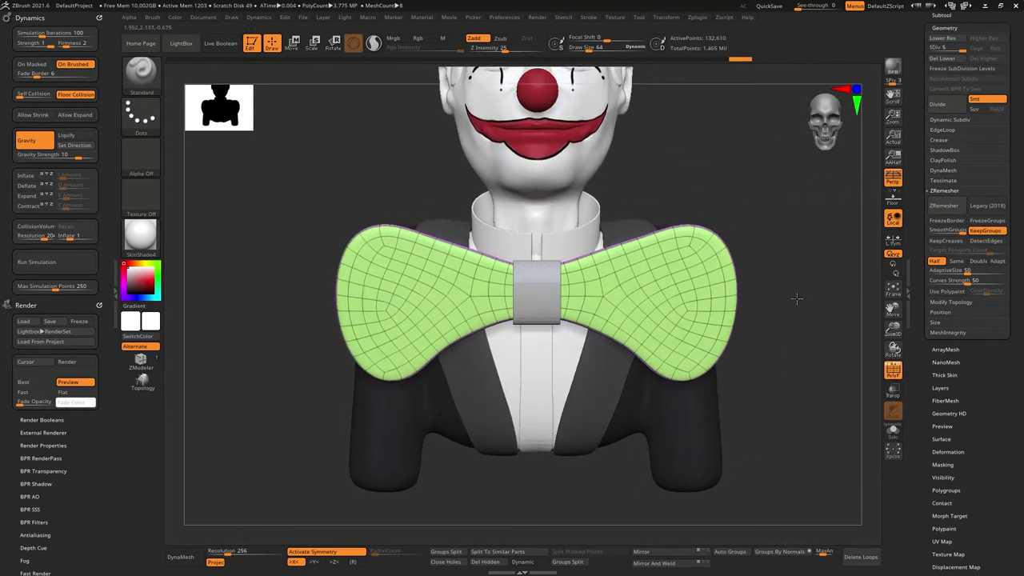
Enable Inflate for the dynamics simulation and make the centre knot the active subtool
{"action": "right_click_drag", "start_coordinate": [793, 304], "coordinate": [738, 303]}
{"action": "right_click_drag", "start_coordinate": [691, 261], "coordinate": [602, 274], "text": "ctrl"}
{"action": "left_click", "coordinate": [510, 256], "text": "ctrl+shift"}
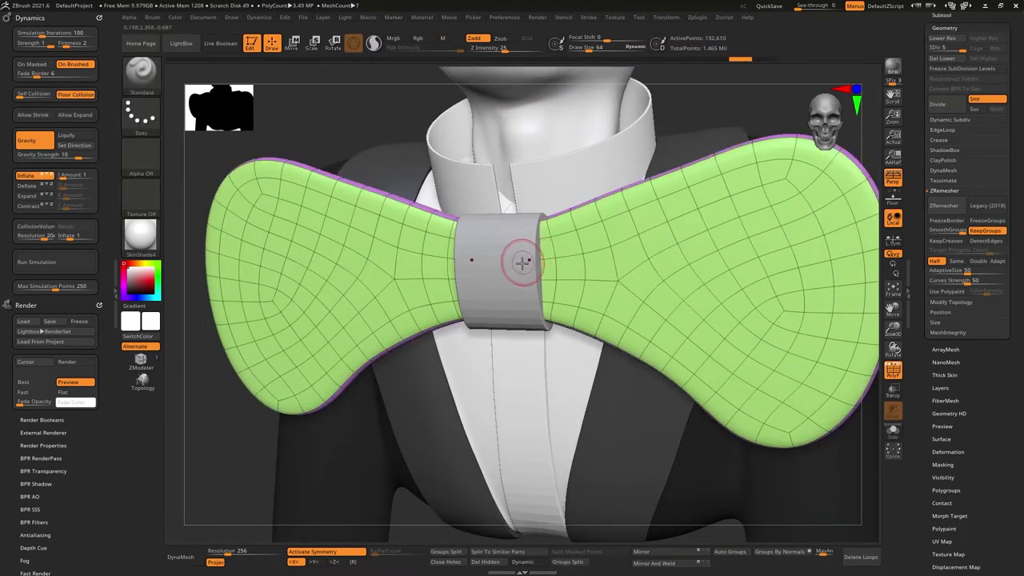
{"action": "left_click", "coordinate": [525, 255], "text": "alt"}
{"action": "key", "text": "f"}
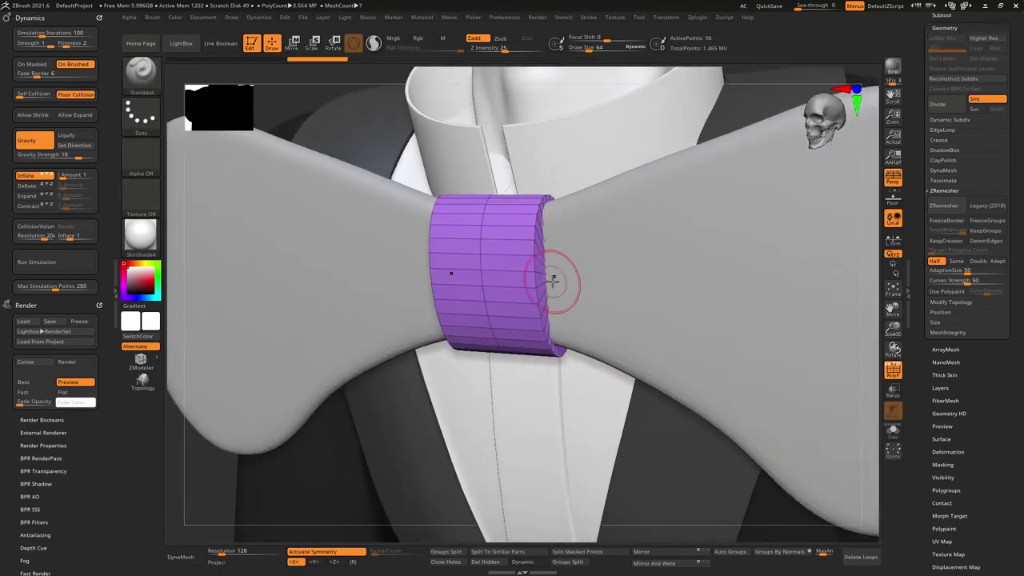
Group the knot's faces by normals and hide one of its end caps
{"action": "left_click", "coordinate": [788, 554]}
{"action": "left_click", "coordinate": [537, 263], "text": "ctrl+shift"}
{"action": "left_click", "coordinate": [537, 262], "text": "ctrl+shift"}
{"action": "left_click", "coordinate": [515, 248], "text": "ctrl+shift"}
{"action": "key", "text": "ctrl+z"}
{"action": "mouse_move", "coordinate": [514, 241]}
{"action": "right_mouse_down"}
{"action": "mouse_move", "coordinate": [534, 216]}
{"action": "mouse_move", "coordinate": [519, 248]}
{"action": "mouse_move", "coordinate": [605, 227]}
{"action": "mouse_move", "coordinate": [600, 199]}
{"action": "mouse_move", "coordinate": [487, 208]}
{"action": "mouse_move", "coordinate": [498, 230]}
{"action": "right_mouse_up"}
{"action": "left_click", "coordinate": [537, 238], "text": "ctrl+shift"}
{"action": "key", "text": "ctrl+z"}
{"action": "left_click", "coordinate": [477, 272], "text": "ctrl+shift"}
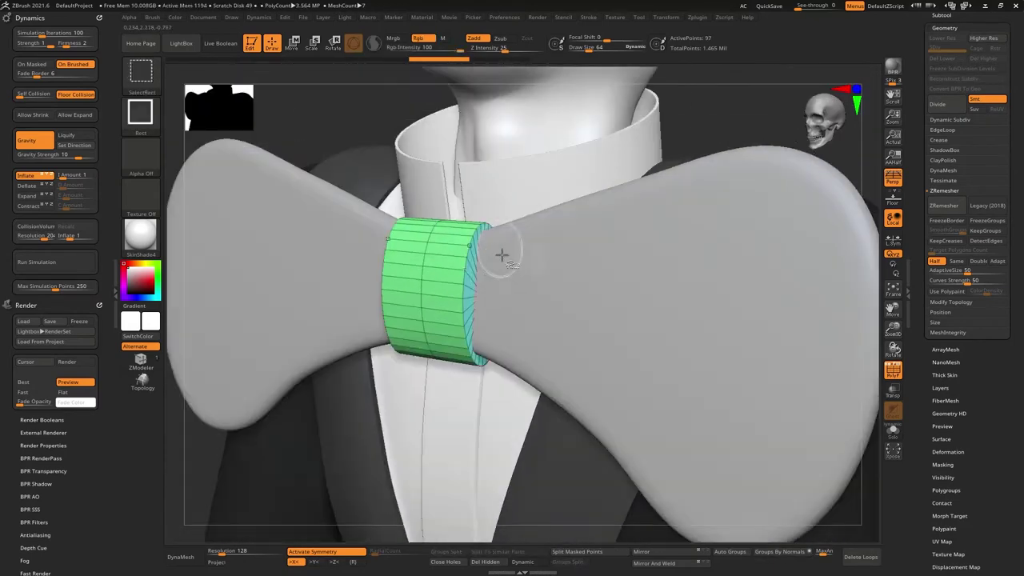
{"action": "key", "text": "ctrl+z"}
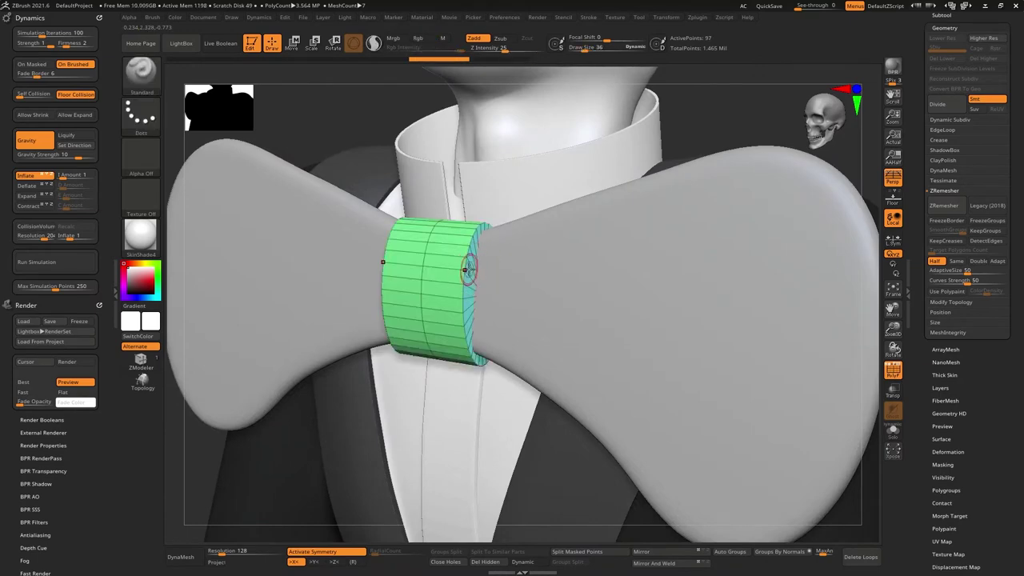
Hide the knot's remaining end cap so only the outer band is left, using solo view to check
{"action": "key", "text": "ctrl+shift"}
{"action": "left_click", "coordinate": [469, 268], "text": "ctrl+shift"}
{"action": "key", "text": "ctrl+z"}
{"action": "key", "text": "ctrl+shift+z"}
{"action": "mouse_move", "coordinate": [361, 176]}
{"action": "right_mouse_down"}
{"action": "mouse_move", "coordinate": [498, 256]}
{"action": "mouse_move", "coordinate": [475, 222]}
{"action": "mouse_move", "coordinate": [419, 258]}
{"action": "mouse_move", "coordinate": [486, 268]}
{"action": "mouse_move", "coordinate": [418, 341]}
{"action": "mouse_move", "coordinate": [627, 500]}
{"action": "right_mouse_up"}
{"action": "left_click", "coordinate": [490, 201], "text": "ctrl+shift"}
{"action": "left_click", "coordinate": [456, 289], "text": "ctrl+shift"}
{"action": "key", "text": "ctrl+z"}
{"action": "left_click", "coordinate": [893, 430]}
{"action": "left_click", "coordinate": [488, 286], "text": "ctrl+shift"}
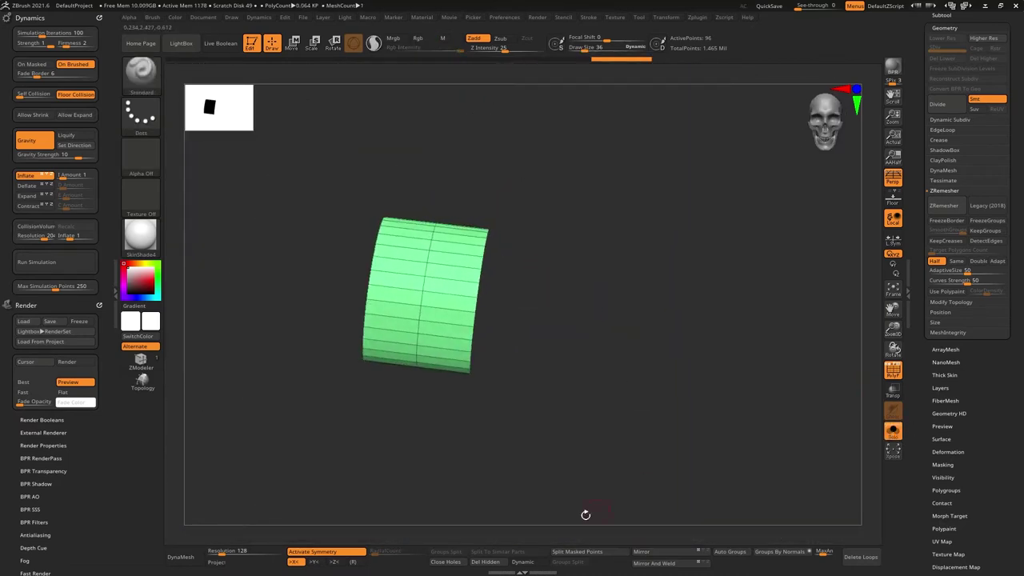
{"action": "left_click", "coordinate": [895, 434]}
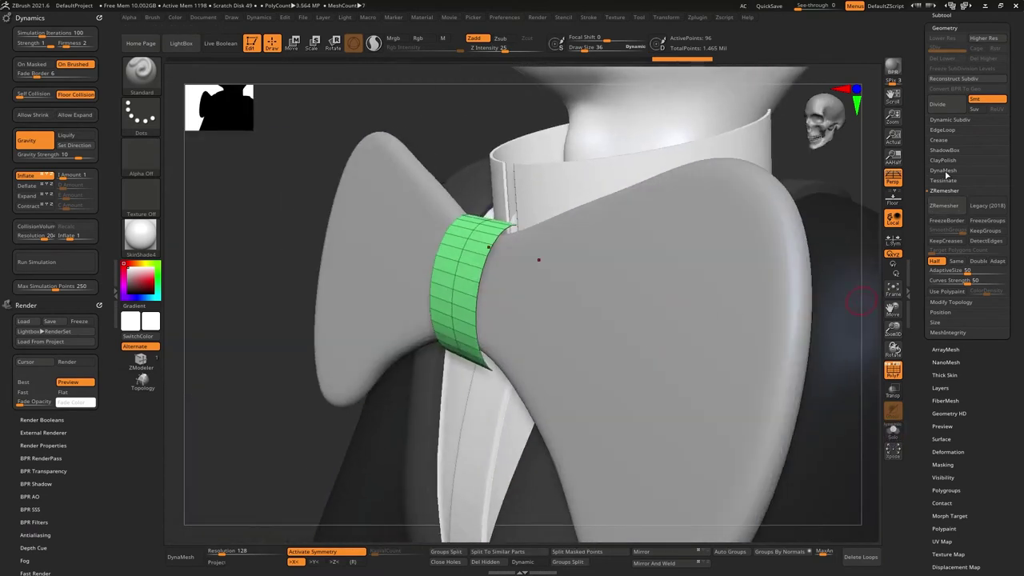
Turn on Dynamic Subdiv for the knot band and set its thickness to 0.01938
{"action": "left_click", "coordinate": [954, 121]}
{"action": "left_click", "coordinate": [949, 130]}
{"action": "left_click", "coordinate": [946, 170]}
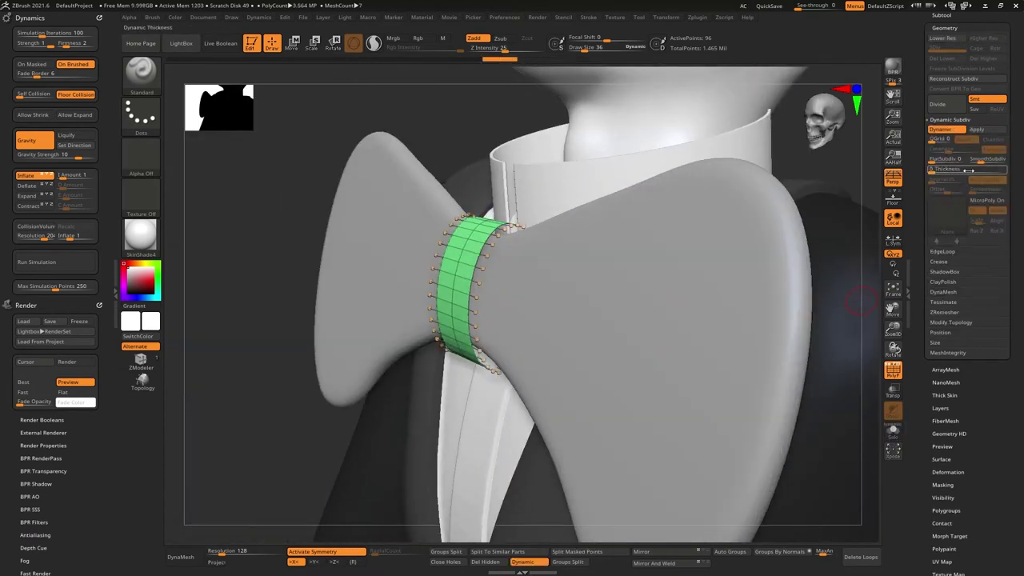
{"action": "left_click_drag", "start_coordinate": [947, 170], "coordinate": [970, 171]}
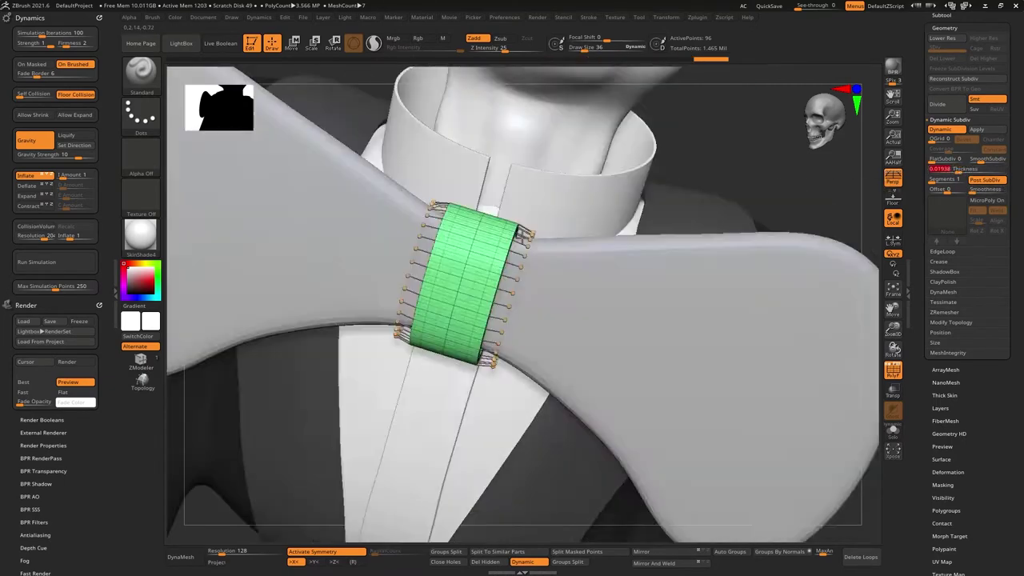
Widen the knot band across the bow with the transform gizmo
{"action": "key", "text": "w"}
{"action": "right_click_drag", "start_coordinate": [564, 326], "coordinate": [539, 293]}
{"action": "right_click_drag", "start_coordinate": [593, 266], "coordinate": [604, 212], "text": "ctrl"}
{"action": "left_click_drag", "start_coordinate": [605, 212], "coordinate": [604, 246]}
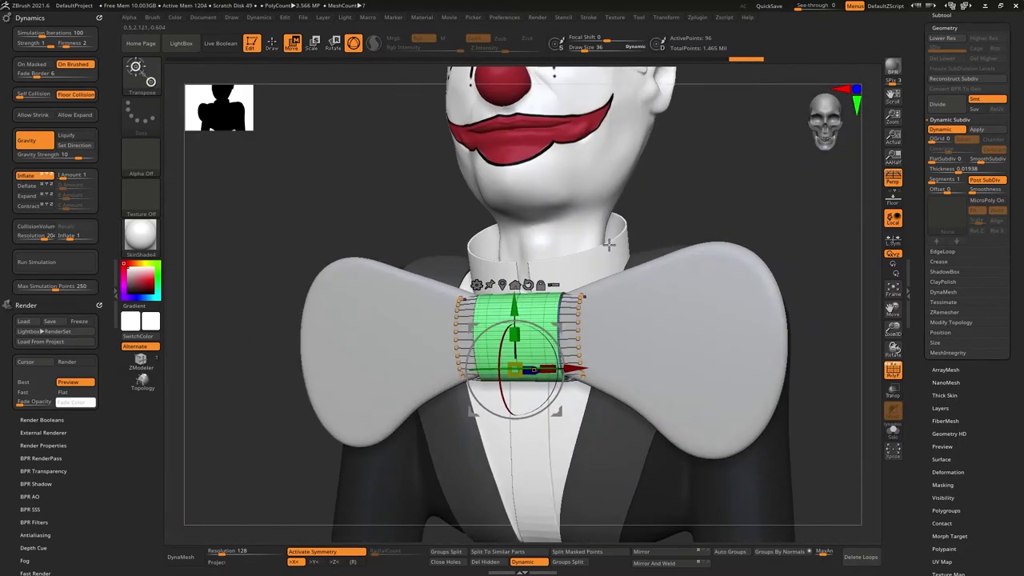
Select the bow tie wings, try a cloth simulation on them with Gravity on, and undo it
{"action": "left_click", "coordinate": [652, 289], "text": "alt"}
{"action": "right_click_drag", "start_coordinate": [652, 289], "coordinate": [652, 265]}
{"action": "key", "text": "q"}
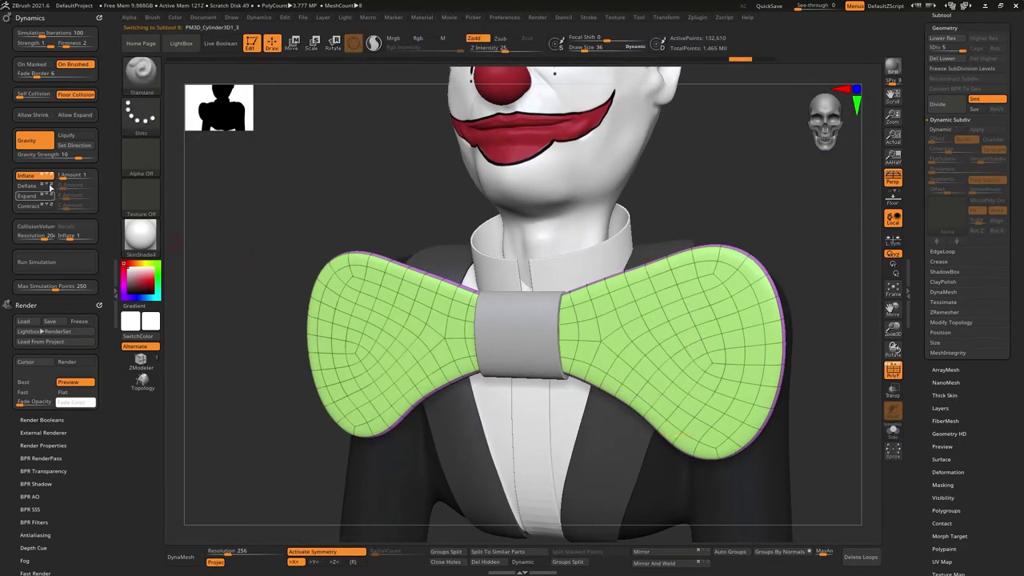
{"action": "left_click", "coordinate": [45, 269]}
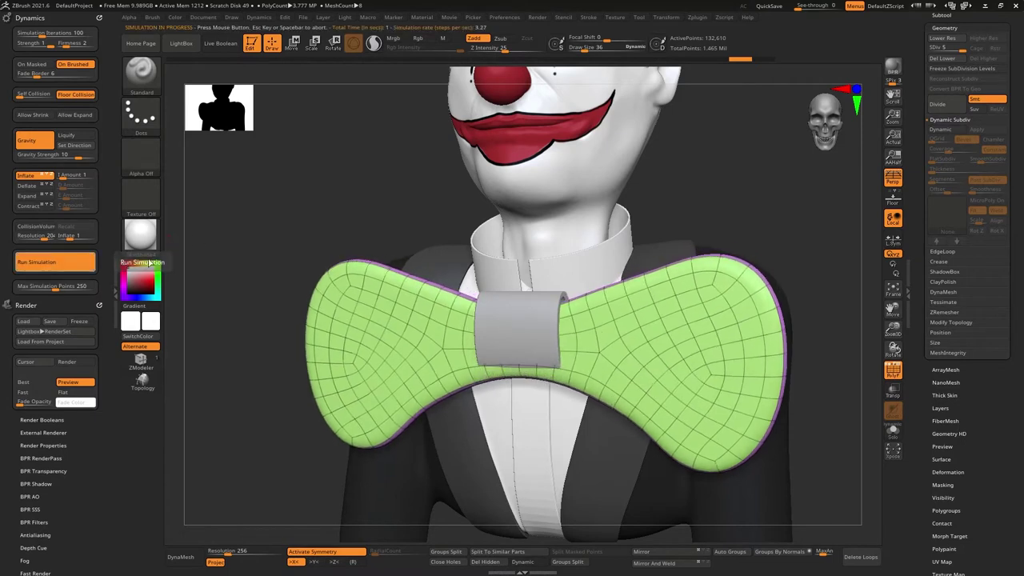
{"action": "left_click_drag", "start_coordinate": [296, 223], "coordinate": [288, 219]}
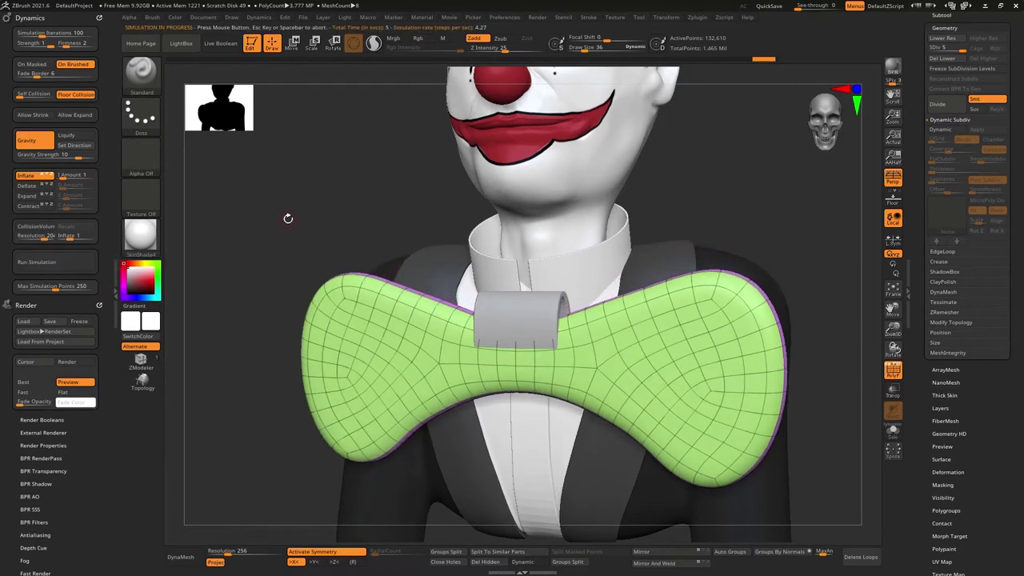
{"action": "key", "text": "ctrl+z"}
Turn Gravity off, enable Collision Volume and run the Inflate simulation on the bow tie wings
{"action": "left_click", "coordinate": [29, 141]}
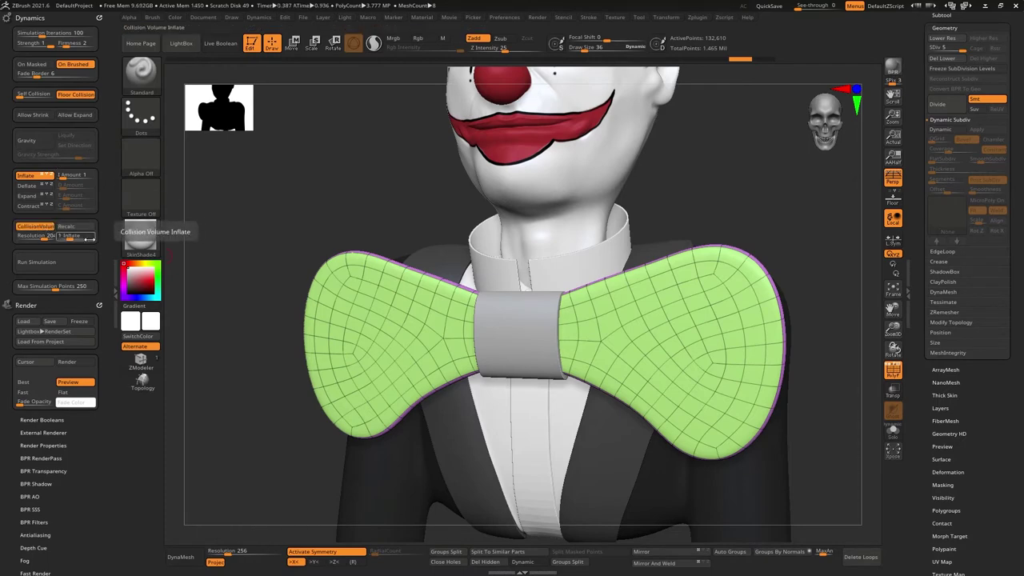
{"action": "left_click", "coordinate": [58, 261]}
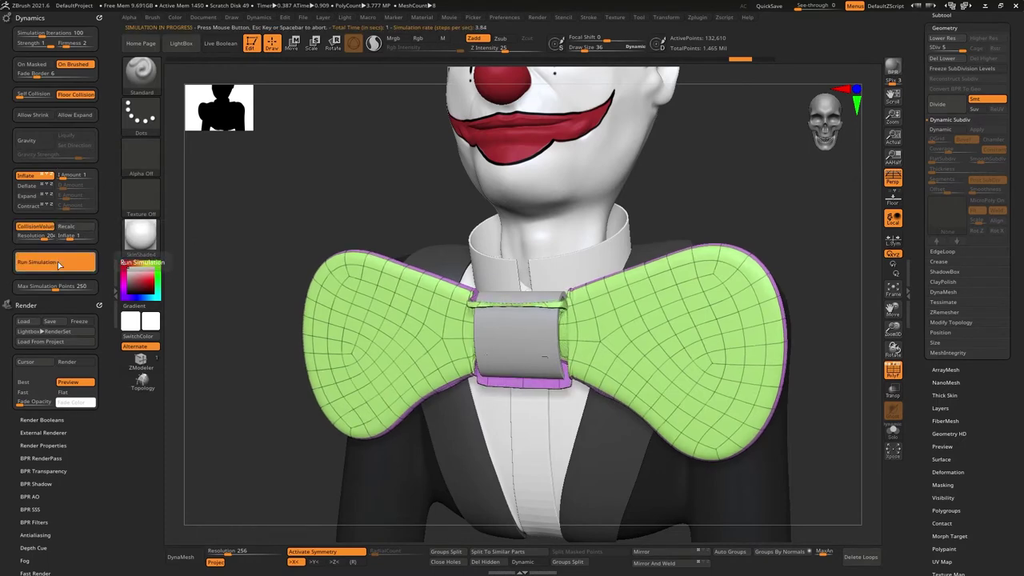
{"action": "right_click_drag", "start_coordinate": [677, 280], "coordinate": [533, 263]}
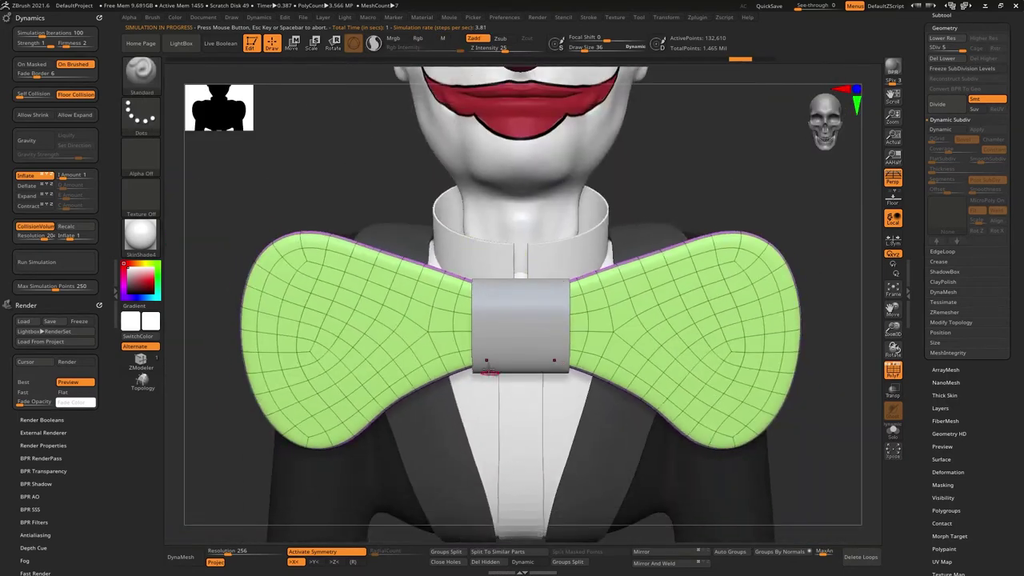
Mask the wings' centre around the knot and bring the wings down to subdivision level 4
{"action": "right_click_drag", "start_coordinate": [490, 372], "coordinate": [469, 440], "text": "ctrl"}
{"action": "left_click_drag", "start_coordinate": [496, 492], "coordinate": [553, 246], "text": "ctrl"}
{"action": "right_click_drag", "start_coordinate": [840, 264], "coordinate": [788, 268]}
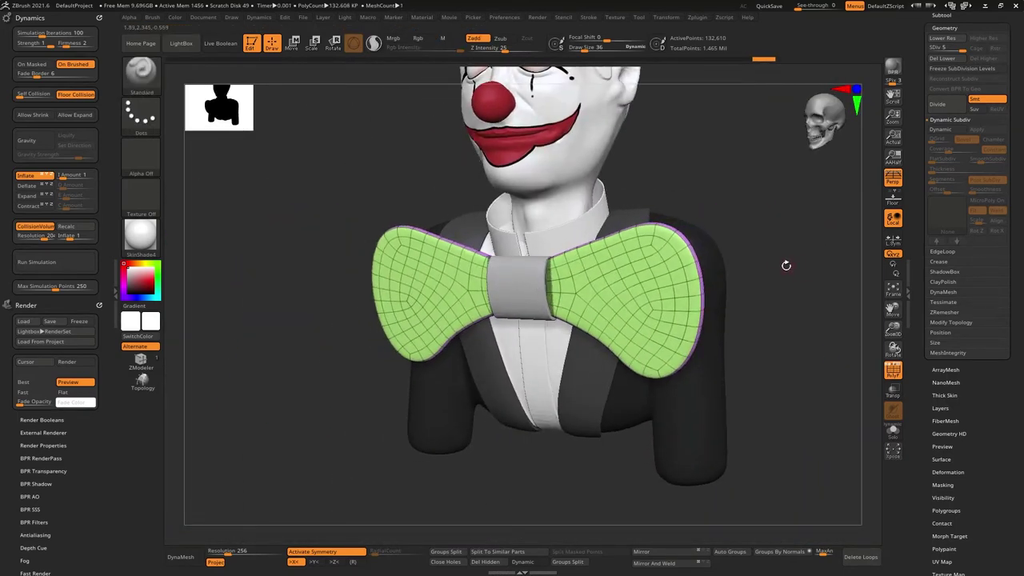
{"action": "key", "text": "ctrl+d"}
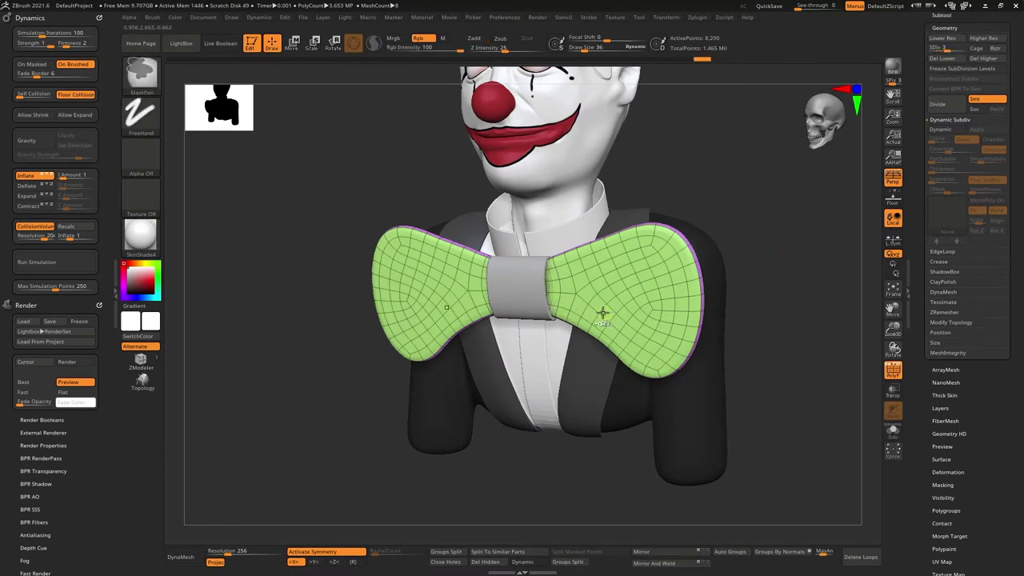
{"action": "key", "text": "ctrl+d"}
Run the Inflate simulation on the wings at subdivision level 4 and inspect them in solo view
{"action": "left_click", "coordinate": [36, 264]}
{"action": "left_click", "coordinate": [36, 263]}
{"action": "right_click_drag", "start_coordinate": [624, 285], "coordinate": [704, 306]}
{"action": "left_click", "coordinate": [894, 430]}
{"action": "right_click_drag", "start_coordinate": [613, 331], "coordinate": [542, 258]}
{"action": "left_click_drag", "start_coordinate": [541, 257], "coordinate": [581, 243]}
Turn Collision Volume off and rerun the Inflate simulation with all subtools shown
{"action": "left_click", "coordinate": [41, 227]}
{"action": "left_click", "coordinate": [56, 266]}
{"action": "left_click", "coordinate": [58, 268]}
{"action": "left_click", "coordinate": [893, 432]}
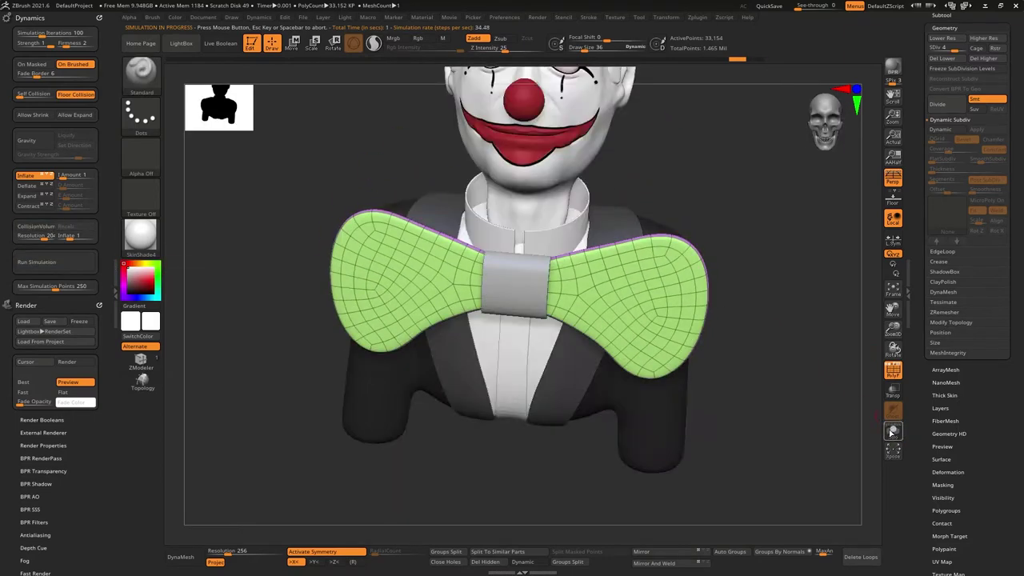
{"action": "left_click", "coordinate": [47, 262]}
{"action": "left_click", "coordinate": [50, 267]}
{"action": "mouse_move", "coordinate": [592, 336]}
{"action": "right_mouse_down"}
{"action": "mouse_move", "coordinate": [480, 328]}
{"action": "mouse_move", "coordinate": [591, 332]}
{"action": "right_mouse_up"}
Mask the wings' centre behind the knot and run the Inflate simulation at subdivision level 5 until the wings puff out
{"action": "left_click", "coordinate": [476, 39]}
{"action": "left_click", "coordinate": [420, 38]}
{"action": "mouse_move", "coordinate": [512, 277]}
{"action": "right_mouse_down"}
{"action": "mouse_move", "coordinate": [624, 267]}
{"action": "mouse_move", "coordinate": [516, 263]}
{"action": "mouse_move", "coordinate": [572, 270]}
{"action": "right_mouse_up"}
{"action": "left_click_drag", "start_coordinate": [491, 500], "coordinate": [554, 270], "text": "ctrl"}
{"action": "left_click", "coordinate": [51, 268]}
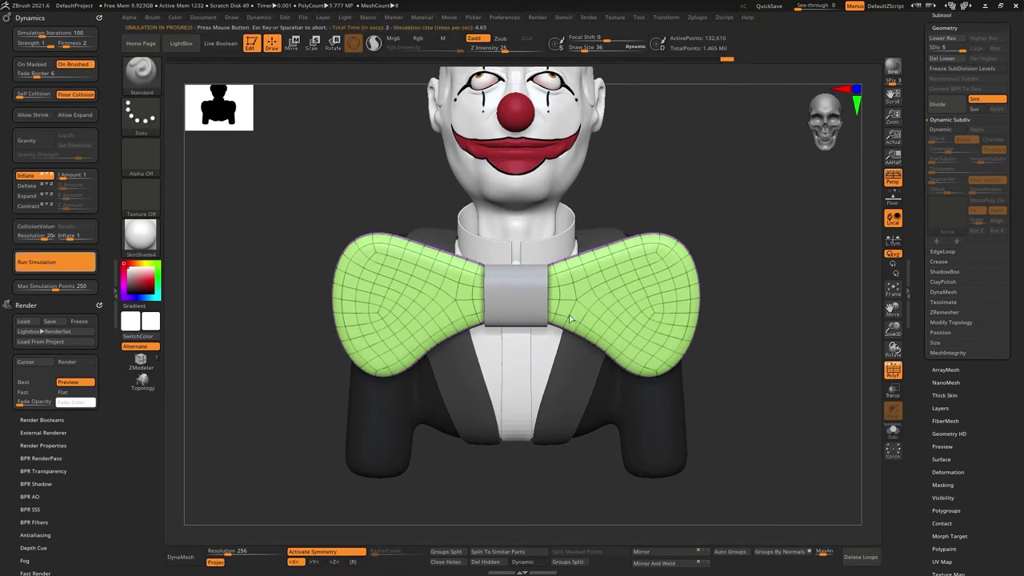
{"action": "left_click", "coordinate": [772, 357]}
{"action": "left_click_drag", "start_coordinate": [810, 305], "coordinate": [766, 319]}
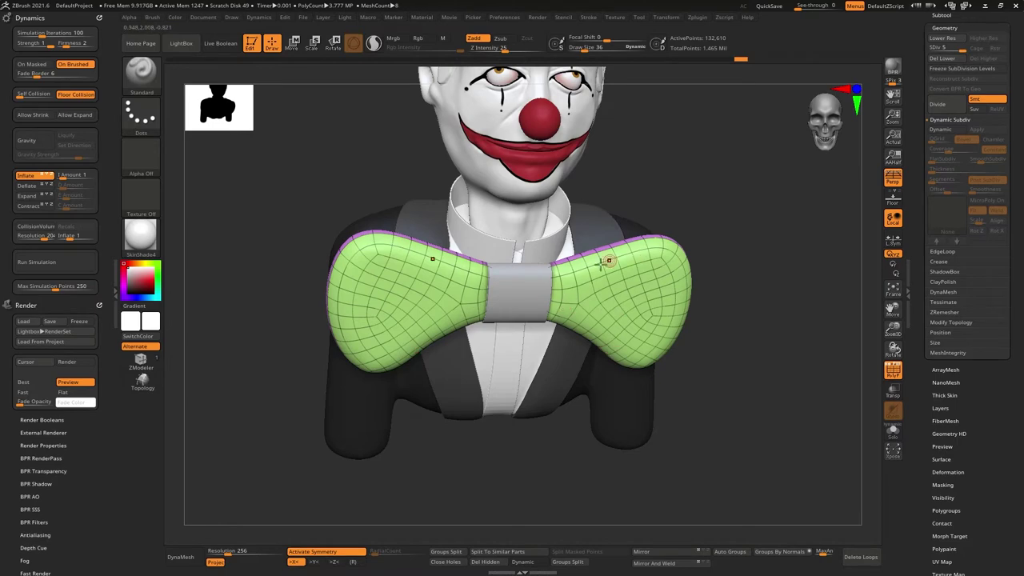
Step the wings down through the lower subdivision levels and set them to level 4
{"action": "mouse_move", "coordinate": [677, 232]}
{"action": "left_mouse_down"}
{"action": "mouse_move", "coordinate": [643, 235]}
{"action": "mouse_move", "coordinate": [640, 225]}
{"action": "mouse_move", "coordinate": [676, 232]}
{"action": "left_mouse_up"}
{"action": "key", "text": "shift+d"}
{"action": "key", "text": "shift+d"}
{"action": "key", "text": "shift+d"}
{"action": "key", "text": "shift+d"}
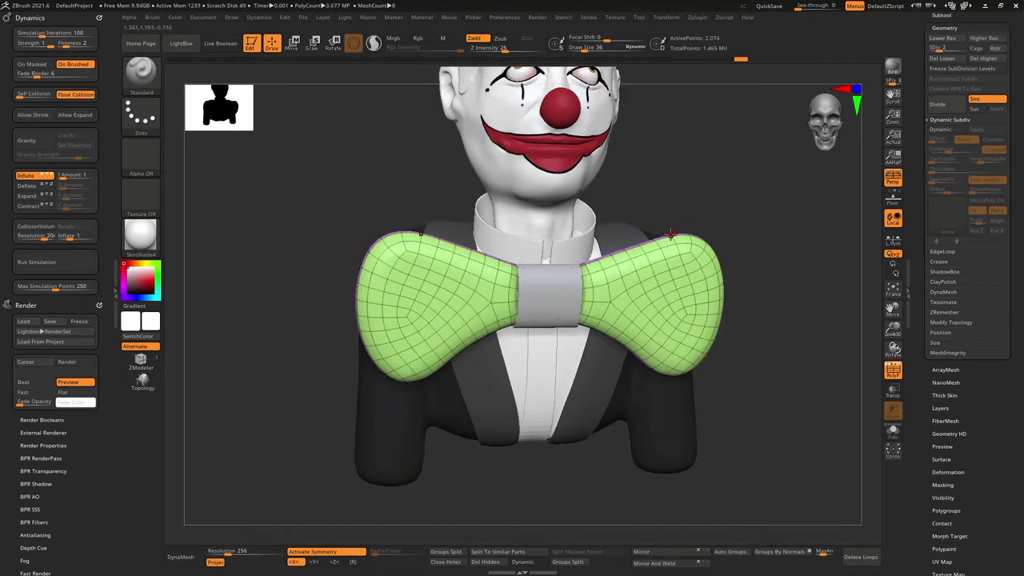
{"action": "left_click_drag", "start_coordinate": [824, 228], "coordinate": [850, 204]}
{"action": "key", "text": "ctrl+z"}
{"action": "left_click_drag", "start_coordinate": [937, 48], "coordinate": [954, 48]}
Carve crease lines fanning out from the knot into the wings with DamStandard and hide the polyframe
{"action": "right_click_drag", "start_coordinate": [693, 283], "coordinate": [742, 165], "text": "ctrl"}
{"action": "mouse_move", "coordinate": [587, 247]}
{"action": "right_mouse_down", "text": "alt"}
{"action": "mouse_move", "coordinate": [544, 297]}
{"action": "mouse_move", "coordinate": [544, 321]}
{"action": "mouse_move", "coordinate": [510, 321]}
{"action": "right_mouse_up", "text": "alt"}
{"action": "key", "text": "b"}
{"action": "key", "text": "d"}
{"action": "key", "text": "s"}
{"action": "left_click_drag", "start_coordinate": [514, 314], "coordinate": [643, 277]}
{"action": "key", "text": "shift+f"}
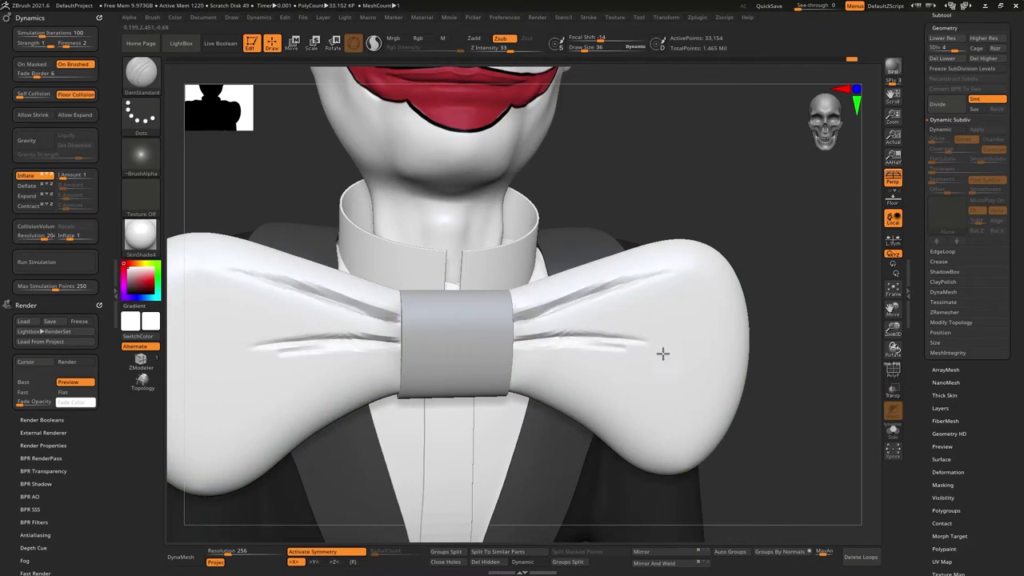
{"action": "mouse_move", "coordinate": [556, 382]}
{"action": "right_mouse_down"}
{"action": "mouse_move", "coordinate": [537, 347]}
{"action": "mouse_move", "coordinate": [552, 362]}
{"action": "right_mouse_up"}
{"action": "left_click_drag", "start_coordinate": [530, 360], "coordinate": [577, 375]}
{"action": "left_click_drag", "start_coordinate": [512, 362], "coordinate": [673, 418]}
Build up raised folds between the creases along the wings' middle and upper edge with ClayBuildup
{"action": "key", "text": "b"}
{"action": "key", "text": "c"}
{"action": "key", "text": "b"}
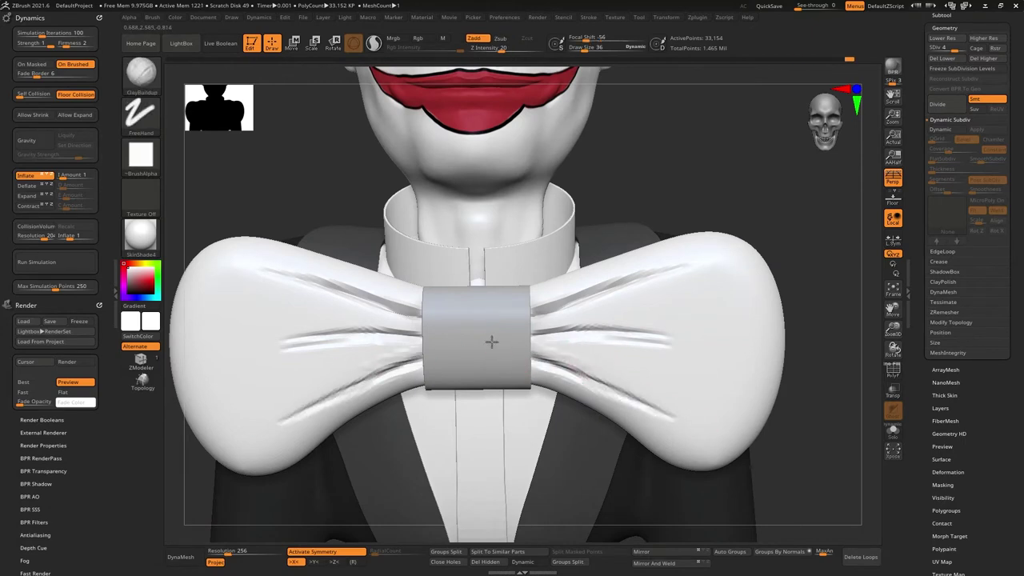
{"action": "left_click_drag", "start_coordinate": [521, 346], "coordinate": [669, 357]}
{"action": "left_click_drag", "start_coordinate": [546, 327], "coordinate": [700, 321]}
{"action": "right_click_drag", "start_coordinate": [679, 266], "coordinate": [640, 339], "text": "alt"}
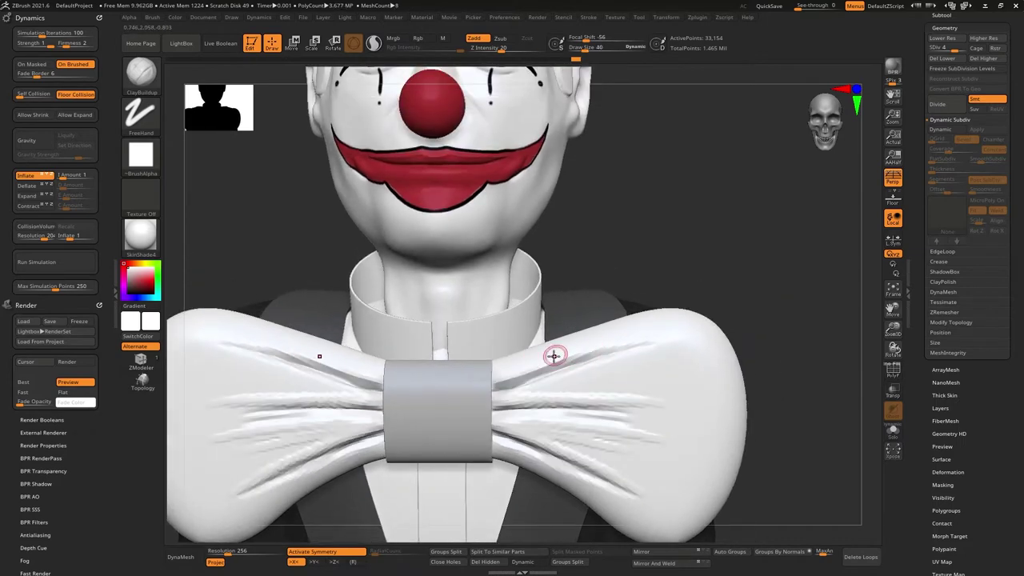
{"action": "left_click_drag", "start_coordinate": [551, 360], "coordinate": [650, 336]}
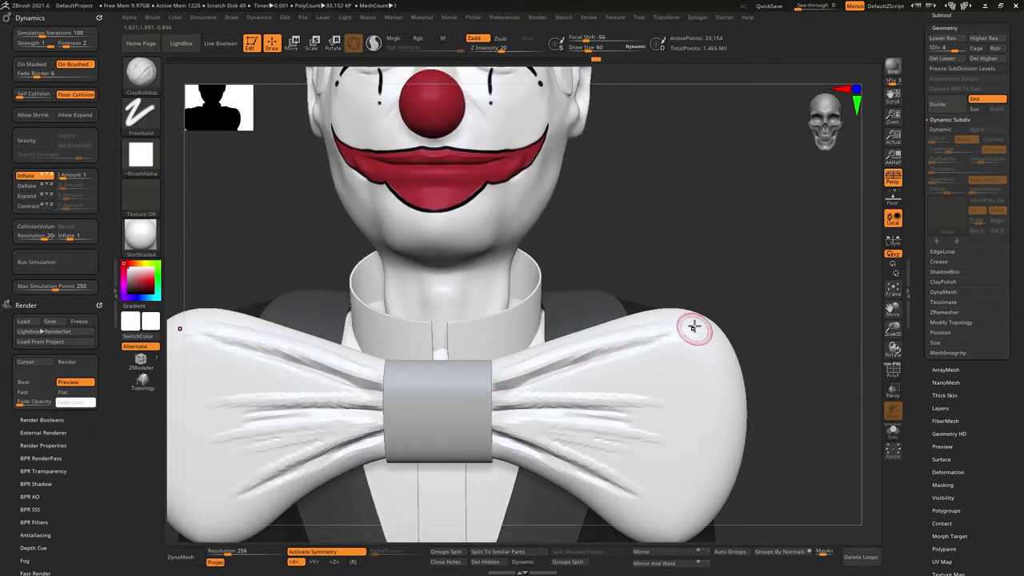
Extend the ClayBuildup folds outward across the wings' broad ends using a draw size of 60
{"action": "right_click_drag", "start_coordinate": [696, 329], "coordinate": [658, 313]}
{"action": "left_click_drag", "start_coordinate": [562, 374], "coordinate": [693, 368]}
{"action": "right_click_drag", "start_coordinate": [701, 369], "coordinate": [667, 341]}
{"action": "mouse_move", "coordinate": [671, 348]}
{"action": "left_mouse_down"}
{"action": "mouse_move", "coordinate": [712, 362]}
{"action": "mouse_move", "coordinate": [642, 338]}
{"action": "left_mouse_up"}
{"action": "left_click_drag", "start_coordinate": [673, 375], "coordinate": [697, 390]}
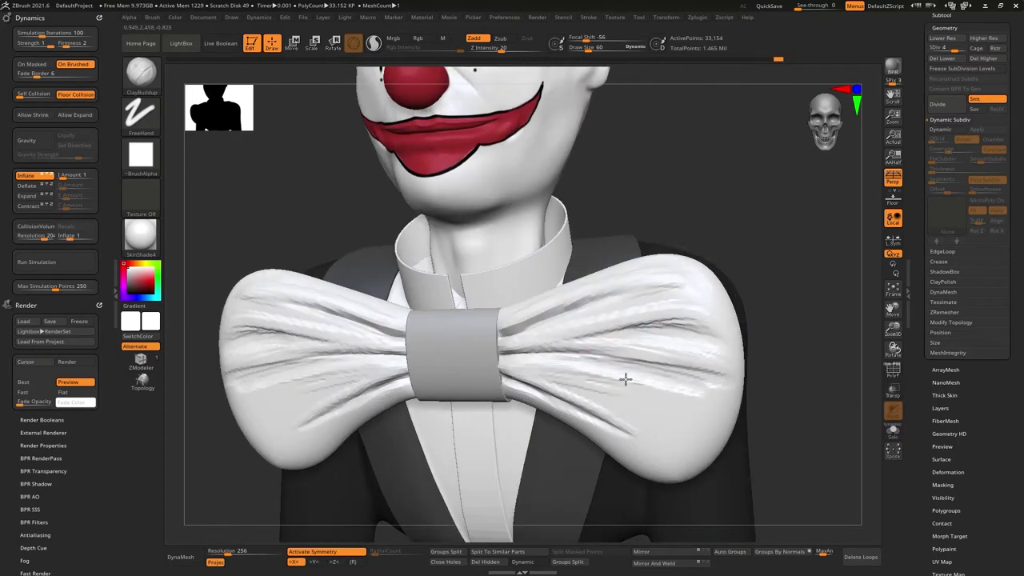
Build up folds on the wings' lower lobes and smooth the rough clay strokes
{"action": "left_click_drag", "start_coordinate": [601, 400], "coordinate": [683, 424]}
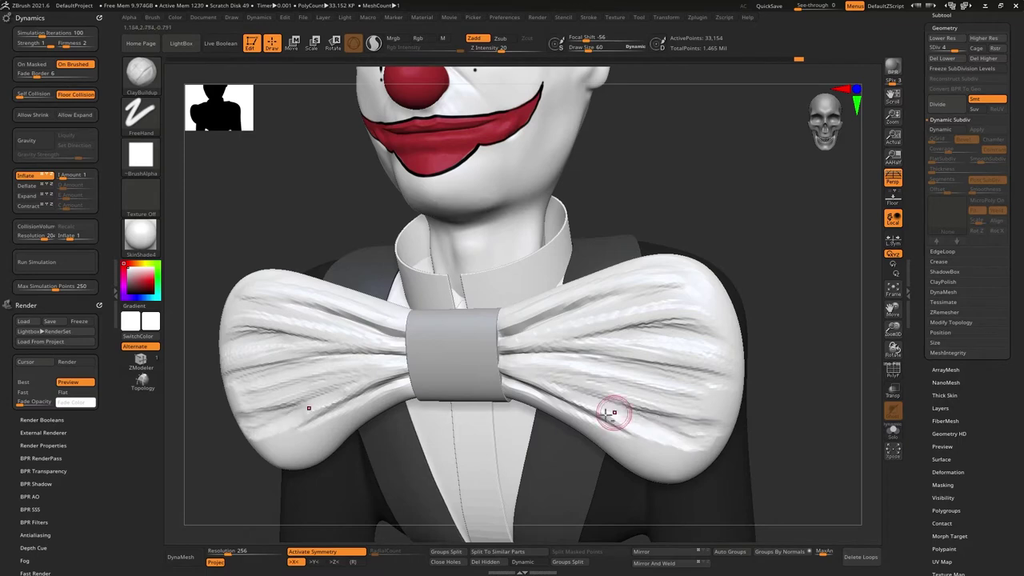
{"action": "left_click_drag", "start_coordinate": [658, 458], "coordinate": [676, 466]}
{"action": "right_click_drag", "start_coordinate": [600, 439], "coordinate": [633, 441]}
{"action": "left_click_drag", "start_coordinate": [594, 429], "coordinate": [663, 466]}
{"action": "mouse_move", "coordinate": [672, 449]}
{"action": "right_mouse_down"}
{"action": "mouse_move", "coordinate": [629, 395]}
{"action": "mouse_move", "coordinate": [669, 352]}
{"action": "right_mouse_up"}
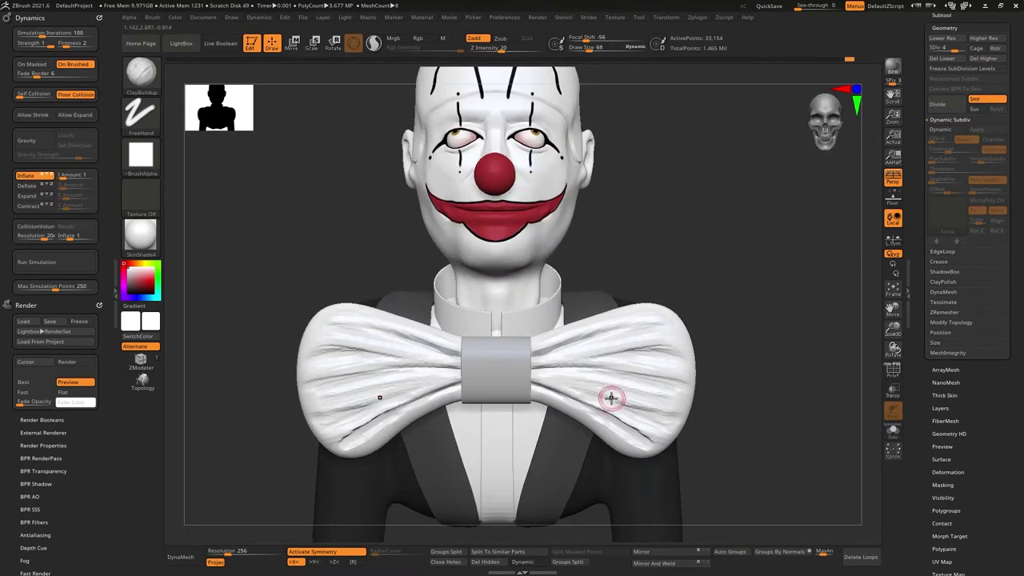
{"action": "left_click_drag", "start_coordinate": [541, 388], "coordinate": [642, 361], "text": "shift"}
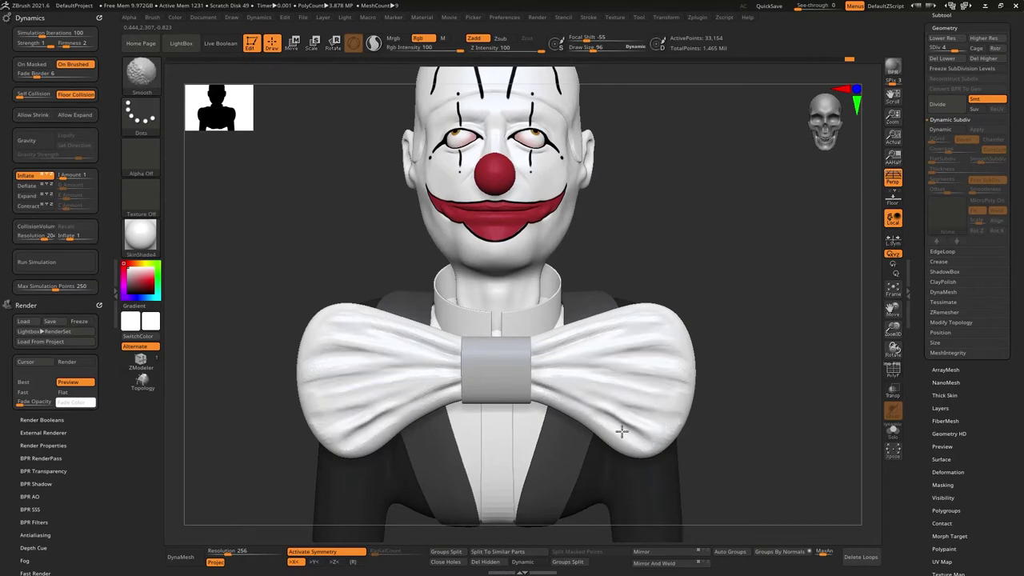
Recut the creases from the knot toward the wing ends with DamStandard at a draw size of 84
{"action": "key", "text": "b"}
{"action": "key", "text": "d"}
{"action": "key", "text": "s"}
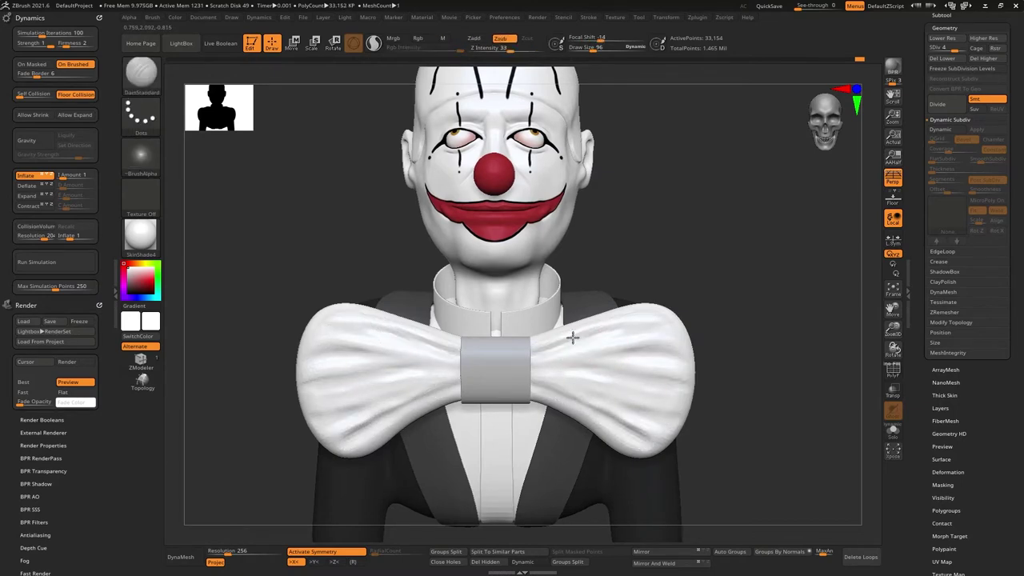
{"action": "right_click_drag", "start_coordinate": [575, 339], "coordinate": [568, 386], "text": "ctrl"}
{"action": "mouse_move", "coordinate": [516, 386]}
{"action": "left_mouse_down"}
{"action": "mouse_move", "coordinate": [574, 379]}
{"action": "mouse_move", "coordinate": [555, 373]}
{"action": "mouse_move", "coordinate": [581, 368]}
{"action": "mouse_move", "coordinate": [697, 364]}
{"action": "left_mouse_up"}
{"action": "key", "text": "bracketleft"}
{"action": "key", "text": "shift+t"}
{"action": "mouse_move", "coordinate": [697, 364]}
{"action": "left_mouse_down"}
{"action": "mouse_move", "coordinate": [675, 353]}
{"action": "mouse_move", "coordinate": [700, 352]}
{"action": "left_mouse_up"}
{"action": "mouse_move", "coordinate": [500, 378]}
{"action": "left_mouse_down"}
{"action": "mouse_move", "coordinate": [675, 325]}
{"action": "mouse_move", "coordinate": [506, 371]}
{"action": "left_mouse_up"}
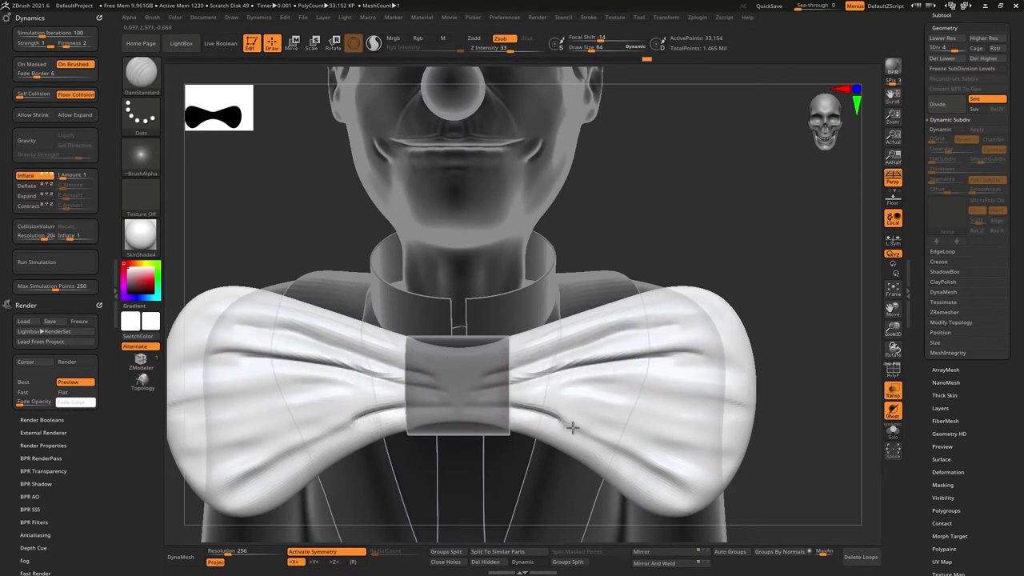
{"action": "left_click_drag", "start_coordinate": [562, 423], "coordinate": [677, 476]}
{"action": "left_click_drag", "start_coordinate": [480, 402], "coordinate": [681, 391]}
Soften and recut the middle creases while raising the wings to subdivision level 5, and turn transparency off
{"action": "mouse_move", "coordinate": [529, 388]}
{"action": "left_mouse_down", "text": "shift"}
{"action": "mouse_move", "coordinate": [645, 385]}
{"action": "mouse_move", "coordinate": [488, 399]}
{"action": "left_mouse_up", "text": "shift"}
{"action": "key", "text": "d"}
{"action": "left_click_drag", "start_coordinate": [669, 390], "coordinate": [503, 396]}
{"action": "mouse_move", "coordinate": [591, 383]}
{"action": "left_mouse_down"}
{"action": "mouse_move", "coordinate": [731, 410]}
{"action": "mouse_move", "coordinate": [657, 387]}
{"action": "left_mouse_up"}
{"action": "right_click_drag", "start_coordinate": [702, 366], "coordinate": [657, 345]}
{"action": "left_click", "coordinate": [893, 390]}
{"action": "key", "text": "ctrl+z"}
Carve additional DamStandard creases into the wings' upper ends and curved folds into their lower lobes
{"action": "left_click_drag", "start_coordinate": [519, 385], "coordinate": [537, 380]}
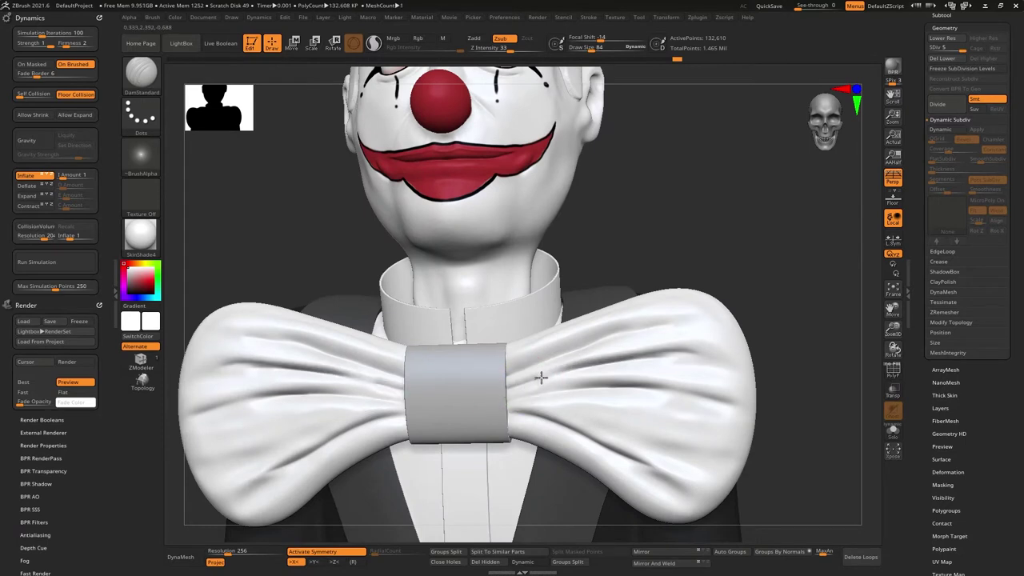
{"action": "left_click_drag", "start_coordinate": [640, 359], "coordinate": [704, 357]}
{"action": "left_click_drag", "start_coordinate": [601, 343], "coordinate": [697, 319]}
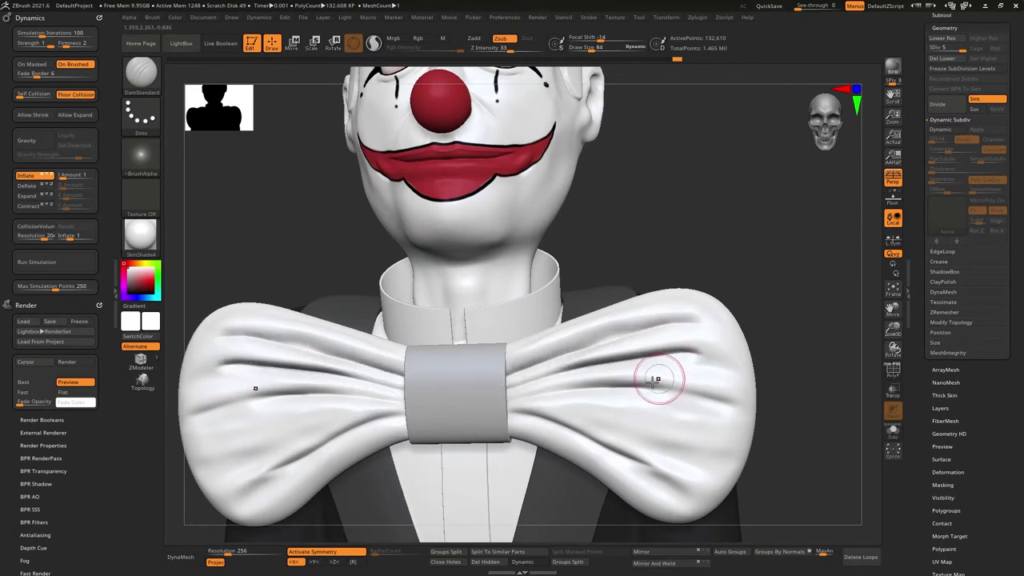
{"action": "left_click_drag", "start_coordinate": [638, 457], "coordinate": [679, 483]}
{"action": "mouse_move", "coordinate": [630, 472]}
{"action": "left_mouse_down"}
{"action": "mouse_move", "coordinate": [649, 485]}
{"action": "mouse_move", "coordinate": [716, 481]}
{"action": "left_mouse_up"}
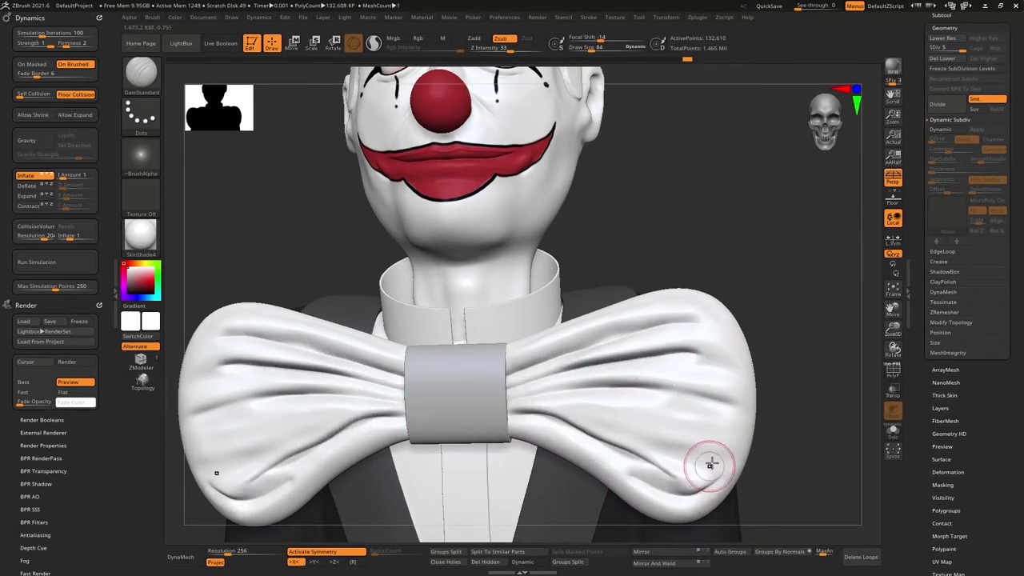
Smooth the new creases and check the wings at lower subdivision levels, returning them to level 5
{"action": "mouse_move", "coordinate": [682, 436]}
{"action": "left_mouse_down", "text": "shift"}
{"action": "mouse_move", "coordinate": [686, 446]}
{"action": "mouse_move", "coordinate": [661, 422]}
{"action": "mouse_move", "coordinate": [688, 460]}
{"action": "mouse_move", "coordinate": [627, 391]}
{"action": "mouse_move", "coordinate": [553, 373]}
{"action": "mouse_move", "coordinate": [573, 360]}
{"action": "left_mouse_up", "text": "shift"}
{"action": "key", "text": "shift+d"}
{"action": "key", "text": "shift+d"}
{"action": "key", "text": "d"}
{"action": "key", "text": "d"}
{"action": "key", "text": "space"}
{"action": "mouse_move", "coordinate": [640, 264]}
{"action": "left_mouse_down", "text": "shift"}
{"action": "mouse_move", "coordinate": [627, 272]}
{"action": "mouse_move", "coordinate": [702, 284]}
{"action": "mouse_move", "coordinate": [695, 264]}
{"action": "mouse_move", "coordinate": [638, 325]}
{"action": "mouse_move", "coordinate": [677, 272]}
{"action": "mouse_move", "coordinate": [680, 313]}
{"action": "mouse_move", "coordinate": [597, 304]}
{"action": "left_mouse_up", "text": "shift"}
Reshape the wings' outer edges and lower contour with the Move brush at a draw size of about 258
{"action": "key", "text": "space"}
{"action": "key", "text": "b"}
{"action": "key", "text": "m"}
{"action": "key", "text": "v"}
{"action": "left_click_drag", "start_coordinate": [658, 316], "coordinate": [682, 301]}
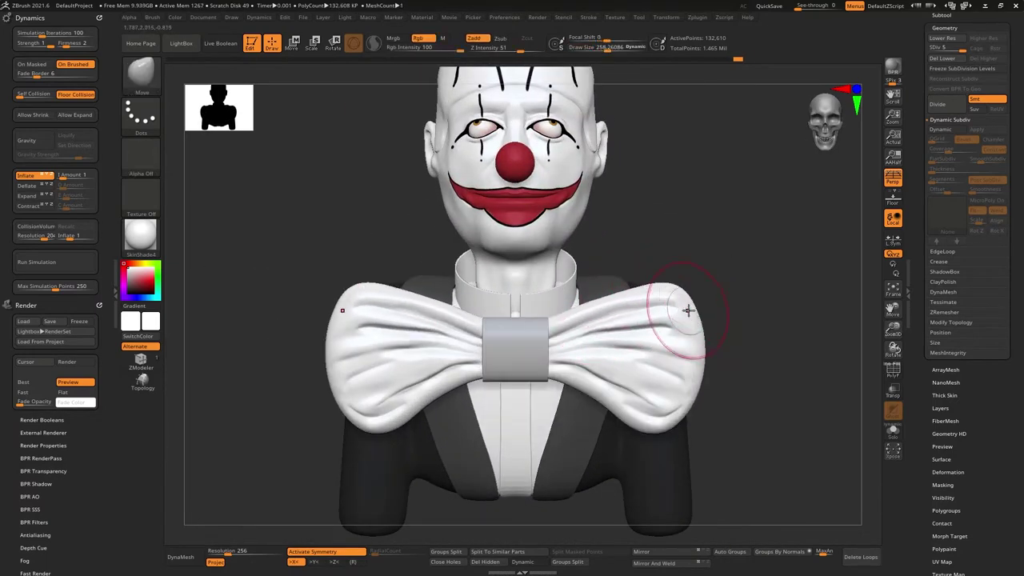
{"action": "left_click_drag", "start_coordinate": [688, 374], "coordinate": [661, 396]}
{"action": "left_click_drag", "start_coordinate": [635, 411], "coordinate": [625, 393]}
{"action": "mouse_move", "coordinate": [592, 391]}
{"action": "left_mouse_down"}
{"action": "mouse_move", "coordinate": [584, 379]}
{"action": "mouse_move", "coordinate": [517, 373]}
{"action": "left_mouse_up"}
Enlarge the Move brush to a draw size of about 432 and pull the wings' outer sides into a flared shape
{"action": "right_click_drag", "start_coordinate": [517, 374], "coordinate": [583, 357]}
{"action": "mouse_move", "coordinate": [663, 357]}
{"action": "right_mouse_down"}
{"action": "mouse_move", "coordinate": [611, 352]}
{"action": "mouse_move", "coordinate": [645, 392]}
{"action": "right_mouse_up"}
{"action": "key", "text": "space"}
{"action": "left_click_drag", "start_coordinate": [645, 406], "coordinate": [728, 395]}
{"action": "mouse_move", "coordinate": [727, 408]}
{"action": "right_mouse_down"}
{"action": "mouse_move", "coordinate": [683, 441]}
{"action": "mouse_move", "coordinate": [689, 464]}
{"action": "right_mouse_up"}
{"action": "left_click_drag", "start_coordinate": [709, 348], "coordinate": [715, 348]}
Examine the reshaped bow tie on the whole bust from several angles and make a BPR render
{"action": "right_click_drag", "start_coordinate": [664, 368], "coordinate": [733, 324]}
{"action": "mouse_move", "coordinate": [660, 354]}
{"action": "right_mouse_down"}
{"action": "mouse_move", "coordinate": [610, 351]}
{"action": "mouse_move", "coordinate": [681, 347]}
{"action": "mouse_move", "coordinate": [687, 361]}
{"action": "right_mouse_up"}
{"action": "mouse_move", "coordinate": [686, 362]}
{"action": "right_mouse_down"}
{"action": "mouse_move", "coordinate": [654, 352]}
{"action": "mouse_move", "coordinate": [716, 338]}
{"action": "mouse_move", "coordinate": [678, 344]}
{"action": "mouse_move", "coordinate": [675, 355]}
{"action": "mouse_move", "coordinate": [755, 274]}
{"action": "right_mouse_up"}
{"action": "left_click", "coordinate": [670, 362], "text": "alt"}
{"action": "key", "text": "w"}
{"action": "key", "text": "q"}
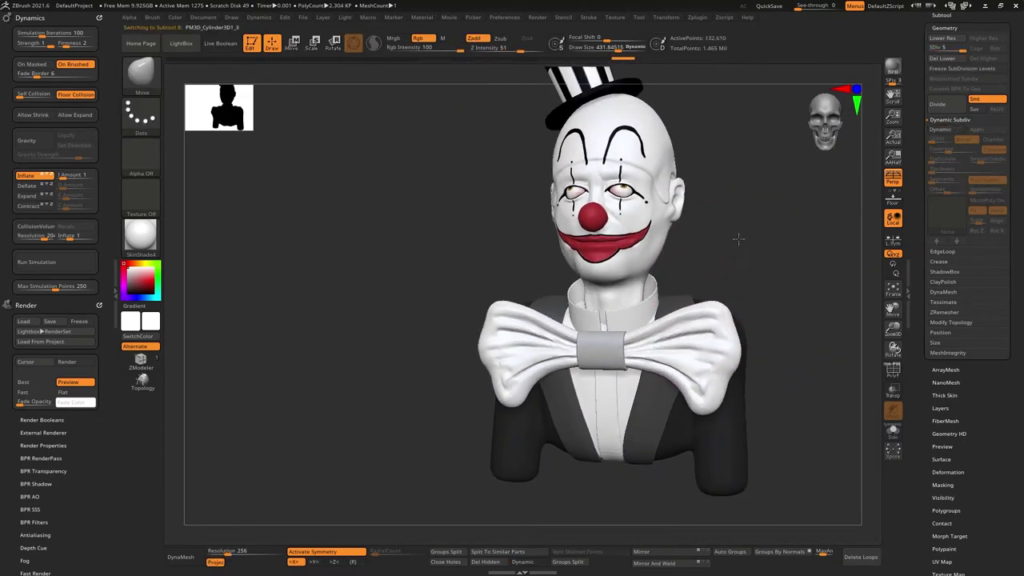
{"action": "mouse_move", "coordinate": [696, 277]}
{"action": "right_mouse_down"}
{"action": "mouse_move", "coordinate": [727, 265]}
{"action": "mouse_move", "coordinate": [686, 293]}
{"action": "right_mouse_up"}
{"action": "right_click_drag", "start_coordinate": [687, 293], "coordinate": [699, 309]}
{"action": "right_click_drag", "start_coordinate": [700, 309], "coordinate": [690, 286]}
{"action": "right_click_drag", "start_coordinate": [690, 287], "coordinate": [711, 277], "text": "ctrl"}
{"action": "right_click_drag", "start_coordinate": [711, 277], "coordinate": [735, 284]}
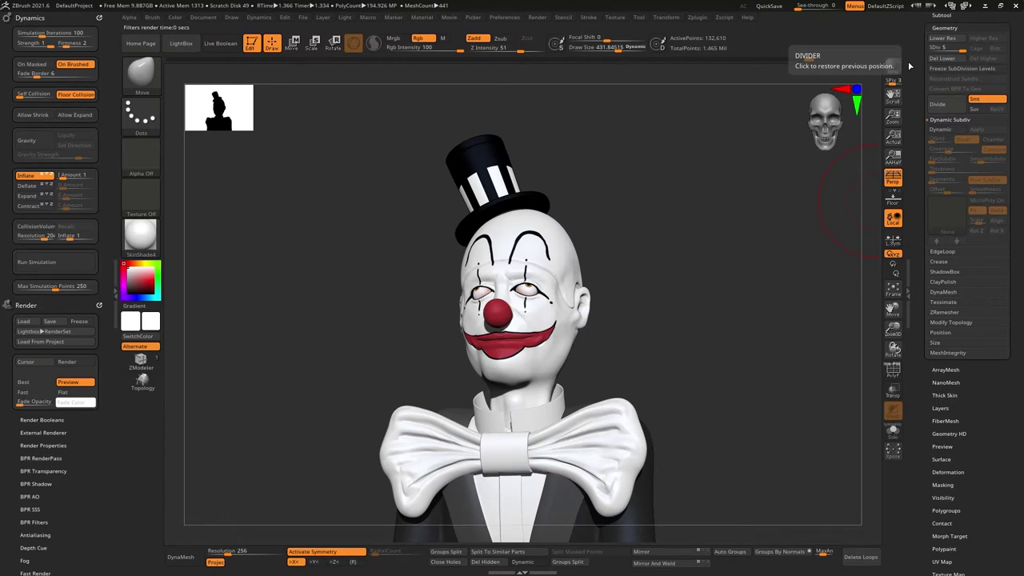
Reduce the Move brush's draw size to about 99 for close work around the knot
{"action": "right_click_drag", "start_coordinate": [500, 436], "coordinate": [592, 400], "text": "alt"}
{"action": "right_click_drag", "start_coordinate": [592, 400], "coordinate": [580, 453], "text": "ctrl"}
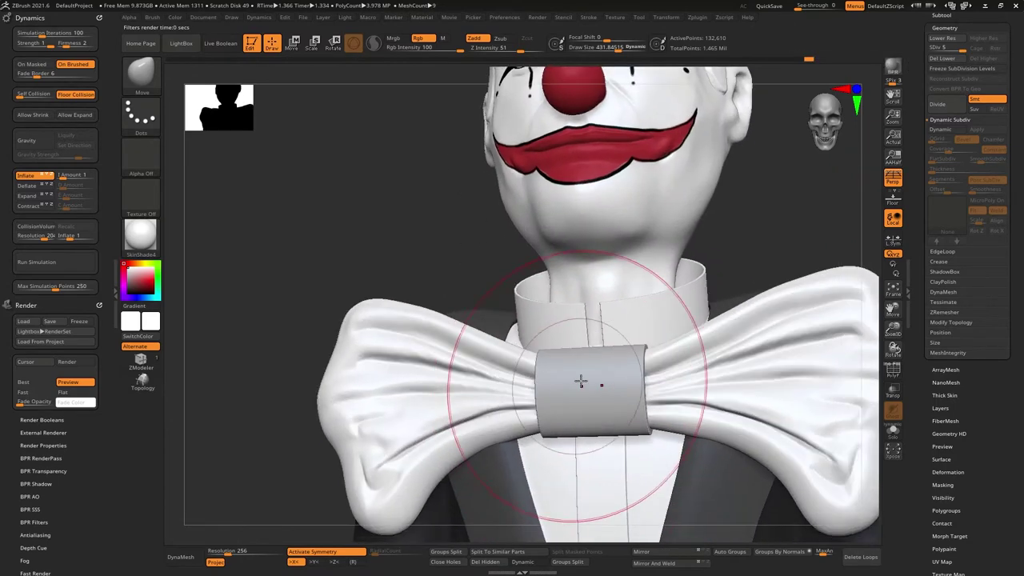
{"action": "right_click_drag", "start_coordinate": [589, 374], "coordinate": [613, 371]}
{"action": "key", "text": "space"}
{"action": "left_click_drag", "start_coordinate": [604, 379], "coordinate": [582, 379]}
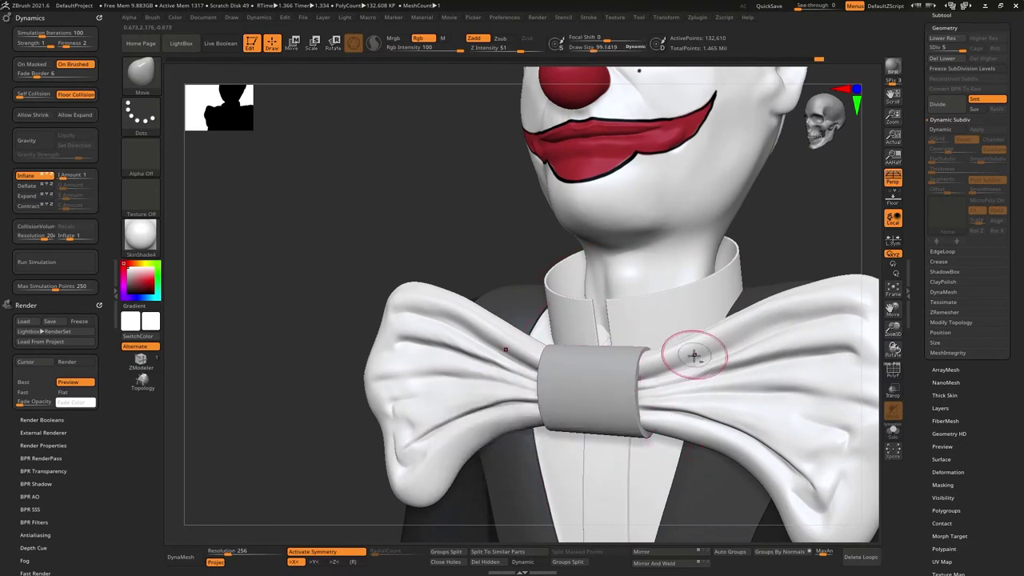
Select the knot, set its SmoothSubdiv to 4 and apply the dynamic subdivision to the mesh
{"action": "left_click", "coordinate": [894, 378]}
{"action": "left_click", "coordinate": [593, 358], "text": "alt"}
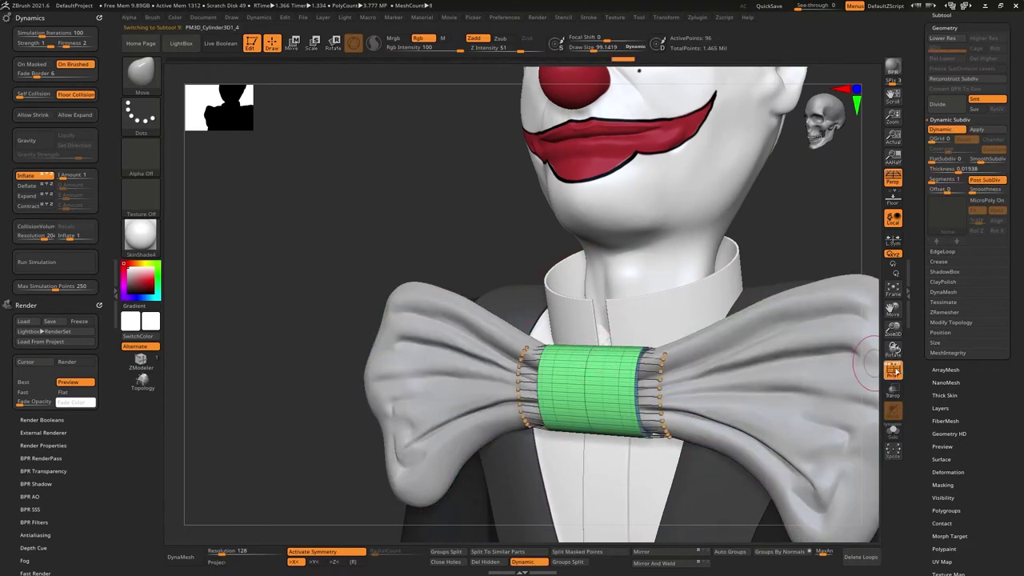
{"action": "left_click", "coordinate": [897, 370]}
{"action": "left_click_drag", "start_coordinate": [989, 159], "coordinate": [995, 160]}
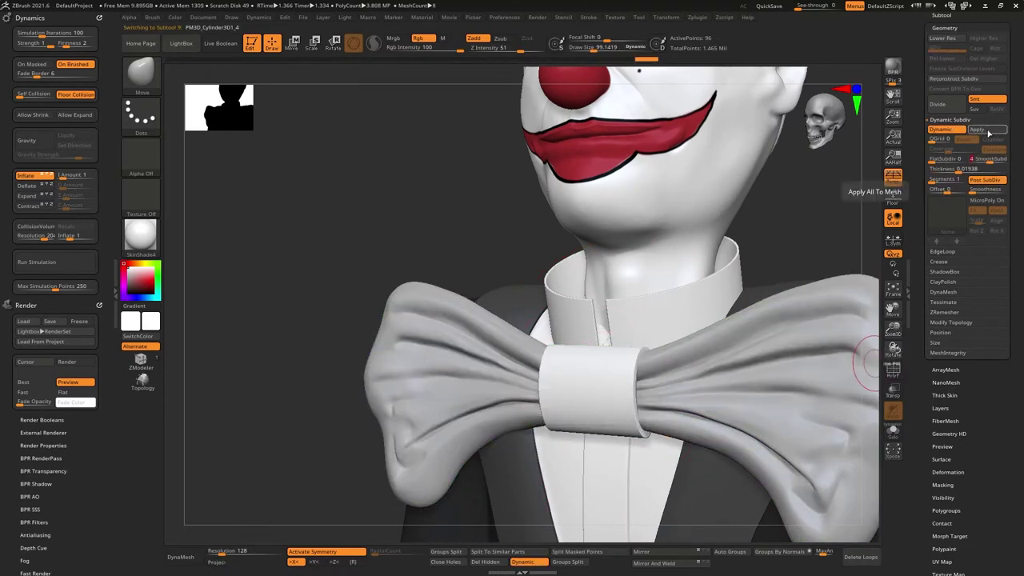
{"action": "left_click", "coordinate": [988, 133]}
Change the masking brush and mask the knot's two side edges symmetrically
{"action": "mouse_move", "coordinate": [611, 379]}
{"action": "right_mouse_down", "text": "ctrl"}
{"action": "mouse_move", "coordinate": [672, 382]}
{"action": "mouse_move", "coordinate": [646, 333]}
{"action": "mouse_move", "coordinate": [600, 318]}
{"action": "right_mouse_up", "text": "ctrl"}
{"action": "left_click_drag", "start_coordinate": [527, 416], "coordinate": [522, 280], "text": "ctrl"}
{"action": "key", "text": "ctrl+z"}
{"action": "left_click", "coordinate": [141, 74], "text": "ctrl"}
{"action": "left_click", "coordinate": [322, 136], "text": "ctrl"}
{"action": "left_click", "coordinate": [141, 73], "text": "ctrl"}
{"action": "left_click", "coordinate": [401, 130], "text": "ctrl"}
{"action": "mouse_move", "coordinate": [467, 457]}
{"action": "left_mouse_down", "text": "ctrl"}
{"action": "mouse_move", "coordinate": [525, 366]}
{"action": "mouse_move", "coordinate": [545, 248]}
{"action": "left_mouse_up", "text": "ctrl"}
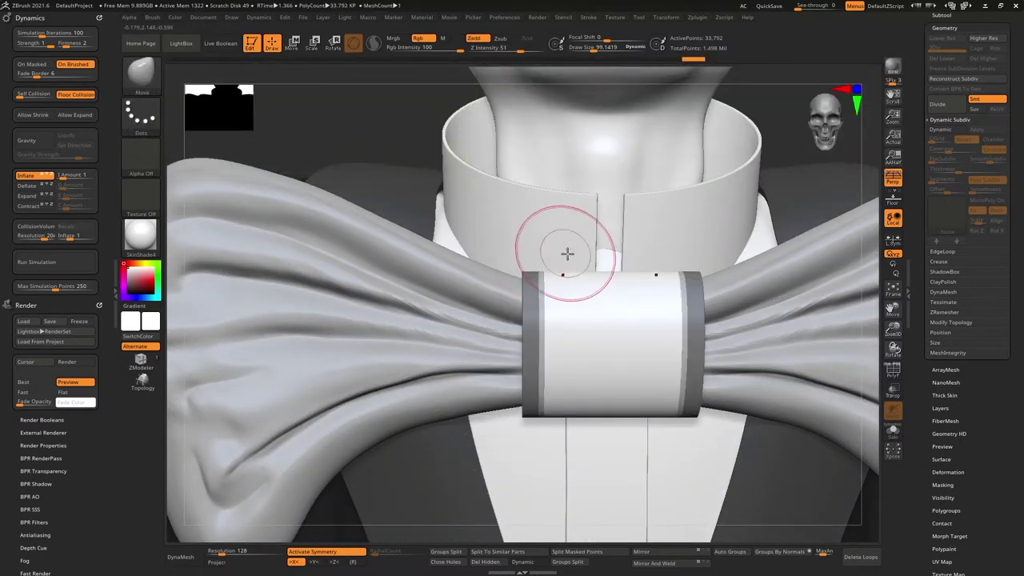
Scale the knot's unmasked area with the gizmo to leave raised rims at both side edges, and clear the mask
{"action": "right_click_drag", "start_coordinate": [567, 254], "coordinate": [657, 352]}
{"action": "key", "text": "w"}
{"action": "left_click", "coordinate": [569, 310], "text": "alt"}
{"action": "mouse_move", "coordinate": [583, 344]}
{"action": "left_mouse_down"}
{"action": "mouse_move", "coordinate": [553, 343]}
{"action": "mouse_move", "coordinate": [584, 344]}
{"action": "left_mouse_up"}
{"action": "left_click_drag", "start_coordinate": [686, 215], "coordinate": [701, 232], "text": "ctrl"}
{"action": "right_click_drag", "start_coordinate": [701, 240], "coordinate": [652, 177]}
{"action": "key", "text": "q"}
Select the bow tie wings, carve their upper outer folds symmetrically with the DamStandard brush, and smooth the strokes
{"action": "right_click_drag", "start_coordinate": [612, 311], "coordinate": [556, 270]}
{"action": "right_click_drag", "start_coordinate": [557, 271], "coordinate": [543, 238], "text": "ctrl"}
{"action": "right_click_drag", "start_coordinate": [637, 248], "coordinate": [606, 313]}
{"action": "left_click", "coordinate": [650, 277], "text": "alt"}
{"action": "mouse_move", "coordinate": [505, 306]}
{"action": "right_mouse_down"}
{"action": "mouse_move", "coordinate": [553, 299]}
{"action": "mouse_move", "coordinate": [521, 322]}
{"action": "right_mouse_up"}
{"action": "key", "text": "b"}
{"action": "key", "text": "c"}
{"action": "key", "text": "b"}
{"action": "key", "text": "b"}
{"action": "key", "text": "d"}
{"action": "key", "text": "s"}
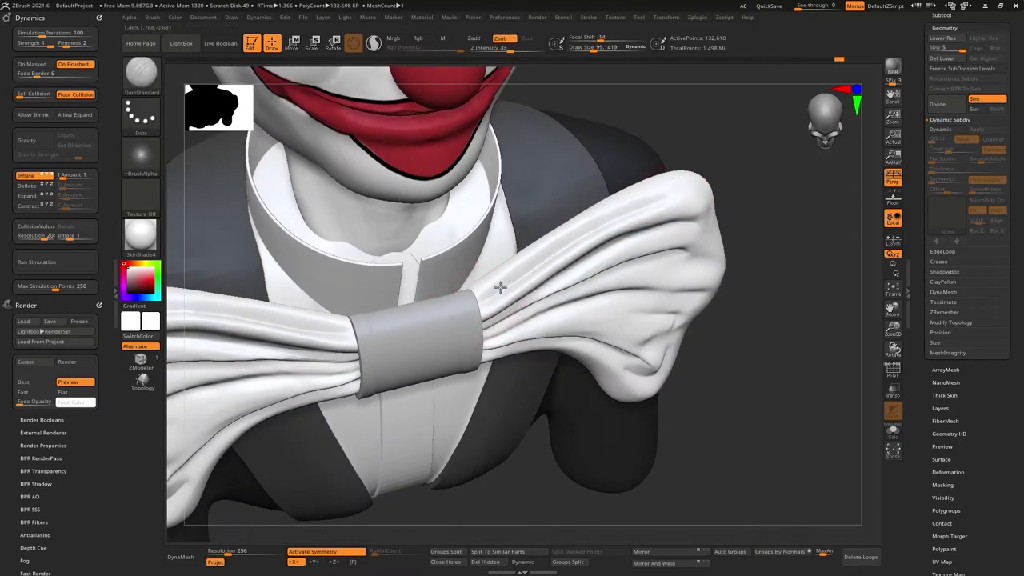
{"action": "left_click_drag", "start_coordinate": [629, 211], "coordinate": [675, 197]}
{"action": "right_click_drag", "start_coordinate": [699, 240], "coordinate": [685, 215]}
{"action": "left_click_drag", "start_coordinate": [686, 215], "coordinate": [718, 252]}
{"action": "left_click_drag", "start_coordinate": [645, 242], "coordinate": [711, 265], "text": "shift"}
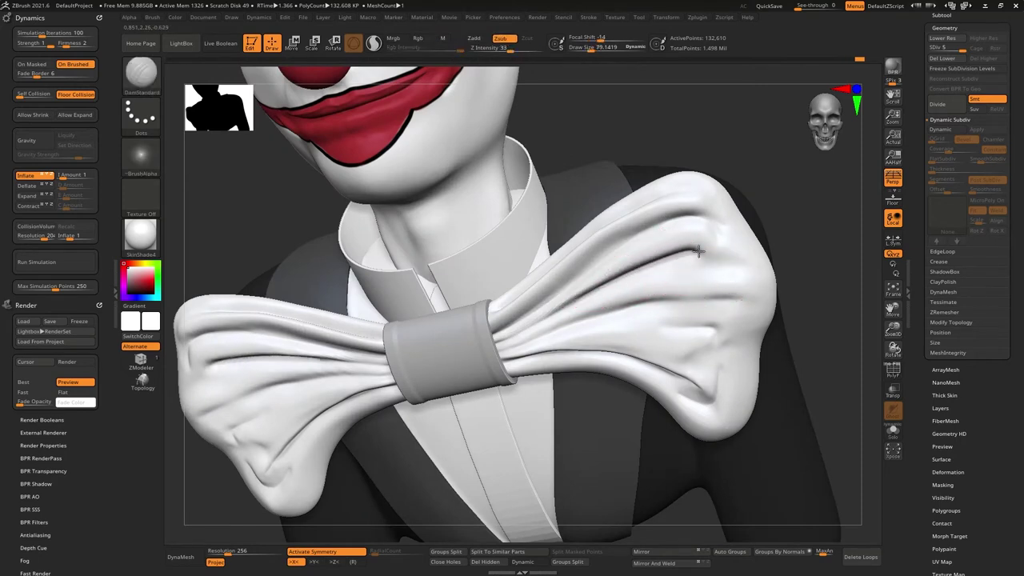
Build up the fabric between the wings' outer folds with the Standard brush at a draw size of about 55
{"action": "key", "text": "b"}
{"action": "key", "text": "s"}
{"action": "key", "text": "t"}
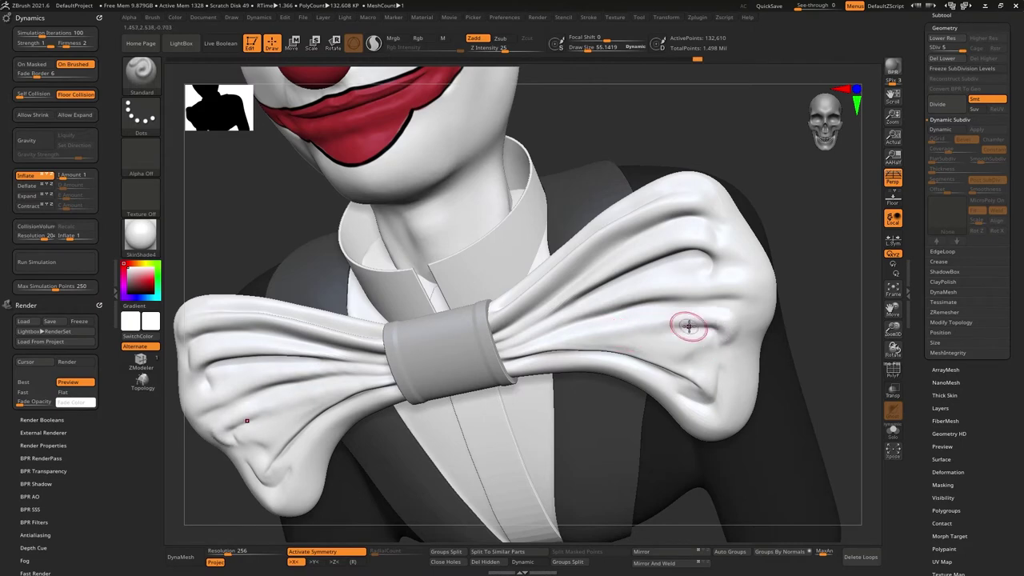
Carve the creases toward the wings' lower outer corners with the DamStandard brush and smooth the surrounding folds
{"action": "key", "text": "b"}
{"action": "key", "text": "d"}
{"action": "key", "text": "s"}
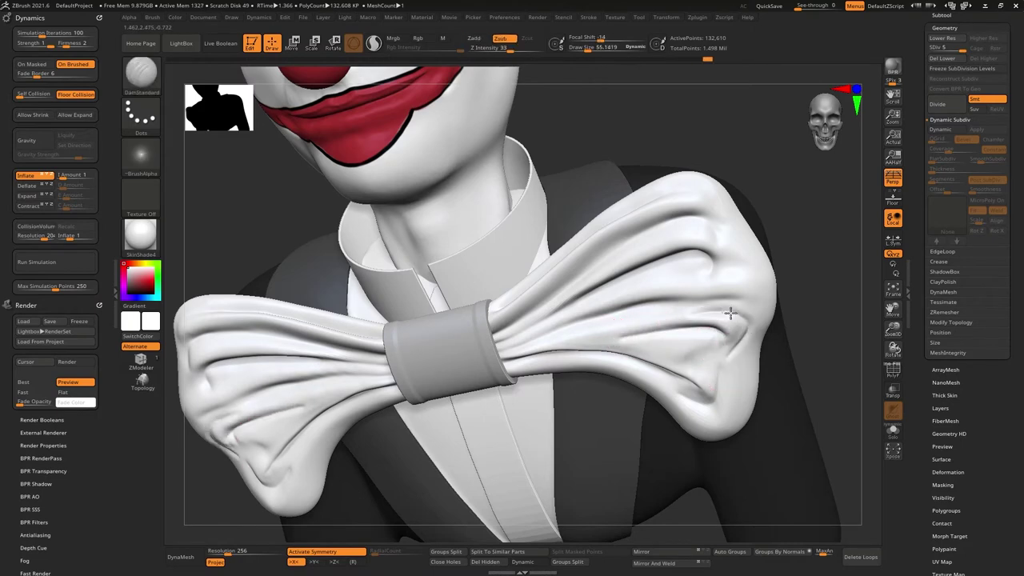
{"action": "key", "text": "shift"}
{"action": "right_click_drag", "start_coordinate": [660, 373], "coordinate": [695, 325]}
{"action": "left_click_drag", "start_coordinate": [727, 312], "coordinate": [713, 379], "text": "shift"}
{"action": "left_click_drag", "start_coordinate": [712, 386], "coordinate": [720, 373], "text": "shift"}
{"action": "left_click_drag", "start_coordinate": [671, 331], "coordinate": [653, 326], "text": "shift"}
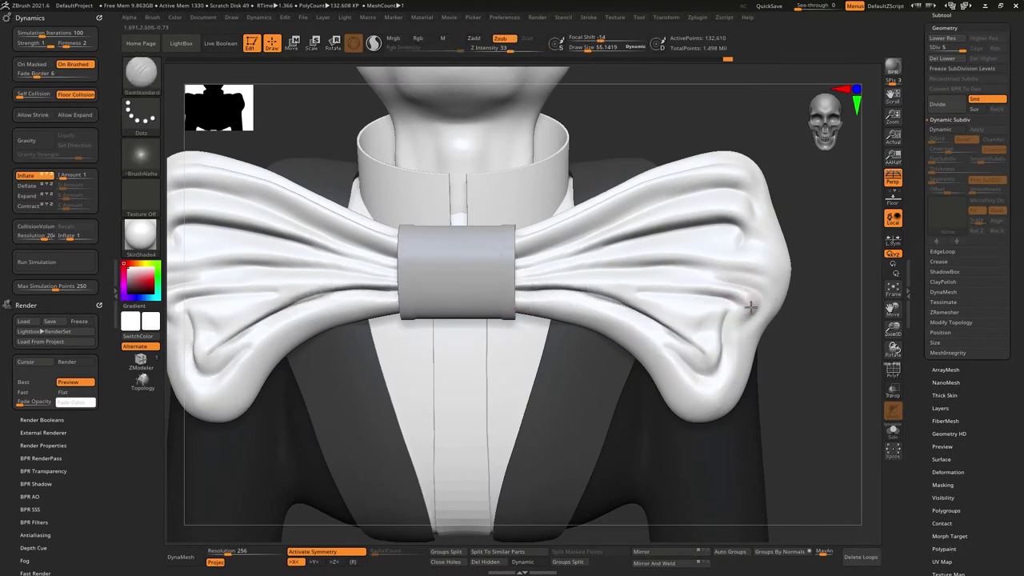
Save the clown tool as Clown_James_0005.ztl in the project's ZTool folder
{"action": "key", "text": "shift"}
{"action": "mouse_move", "coordinate": [657, 285]}
{"action": "right_mouse_down"}
{"action": "mouse_move", "coordinate": [645, 272]}
{"action": "mouse_move", "coordinate": [619, 297]}
{"action": "mouse_move", "coordinate": [657, 290]}
{"action": "right_mouse_up"}
{"action": "right_click_drag", "start_coordinate": [637, 192], "coordinate": [677, 261], "text": "ctrl"}
{"action": "right_click_drag", "start_coordinate": [666, 186], "coordinate": [665, 245], "text": "alt"}
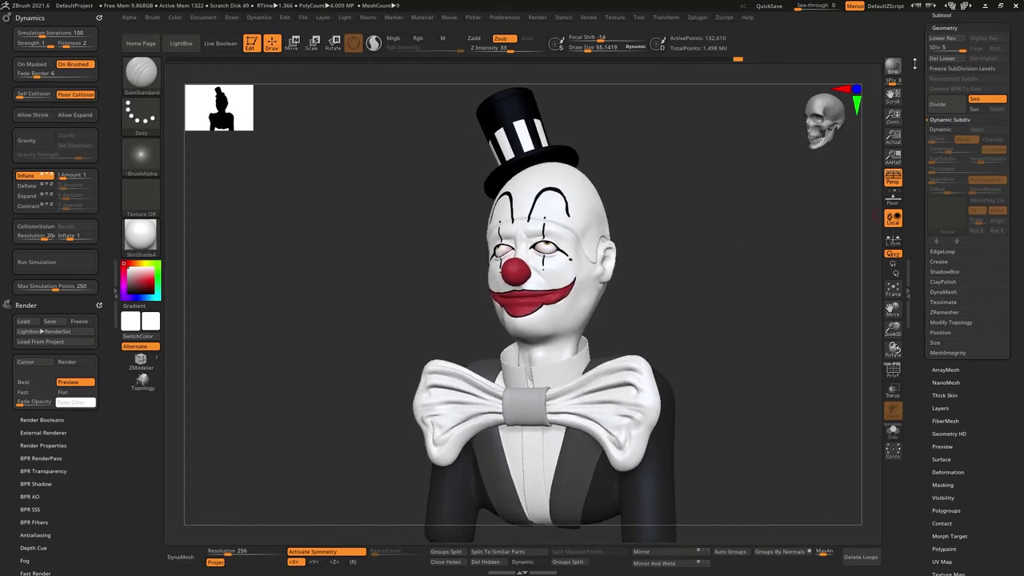
{"action": "left_click_drag", "start_coordinate": [918, 67], "coordinate": [918, 248]}
{"action": "left_click", "coordinate": [980, 27]}
{"action": "left_click", "coordinate": [600, 227]}
{"action": "left_click", "coordinate": [533, 426]}
{"action": "left_click", "coordinate": [533, 426]}
{"action": "key", "text": "BackSpace"}
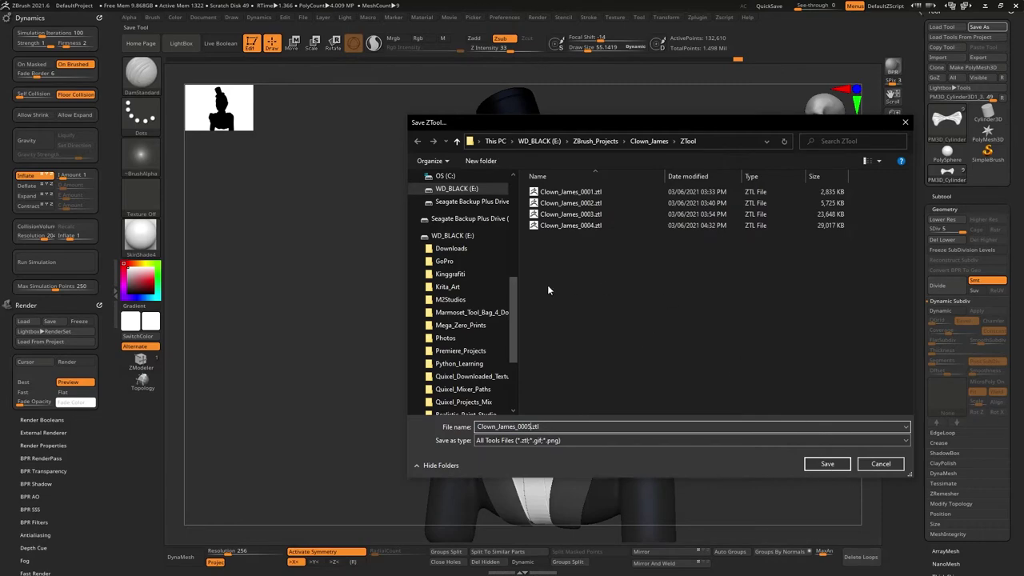
{"action": "left_click", "coordinate": [830, 464]}
Create a Transpose Master TPoseMesh from all of the clown's subtools
{"action": "left_click_drag", "start_coordinate": [362, 287], "coordinate": [378, 283]}
{"action": "left_click_drag", "start_coordinate": [717, 339], "coordinate": [642, 321], "text": "alt"}
{"action": "left_click_drag", "start_coordinate": [41, 445], "coordinate": [40, 170]}
{"action": "mouse_move", "coordinate": [44, 358]}
{"action": "left_mouse_down"}
{"action": "mouse_move", "coordinate": [27, 269]}
{"action": "mouse_move", "coordinate": [36, 16]}
{"action": "left_mouse_up"}
{"action": "left_click", "coordinate": [46, 317]}
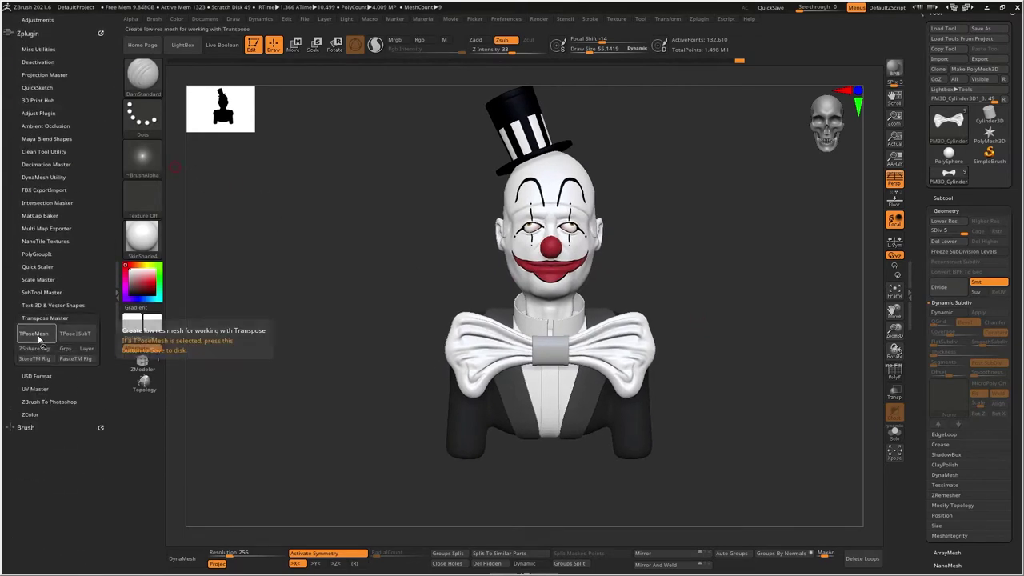
{"action": "left_click", "coordinate": [44, 333]}
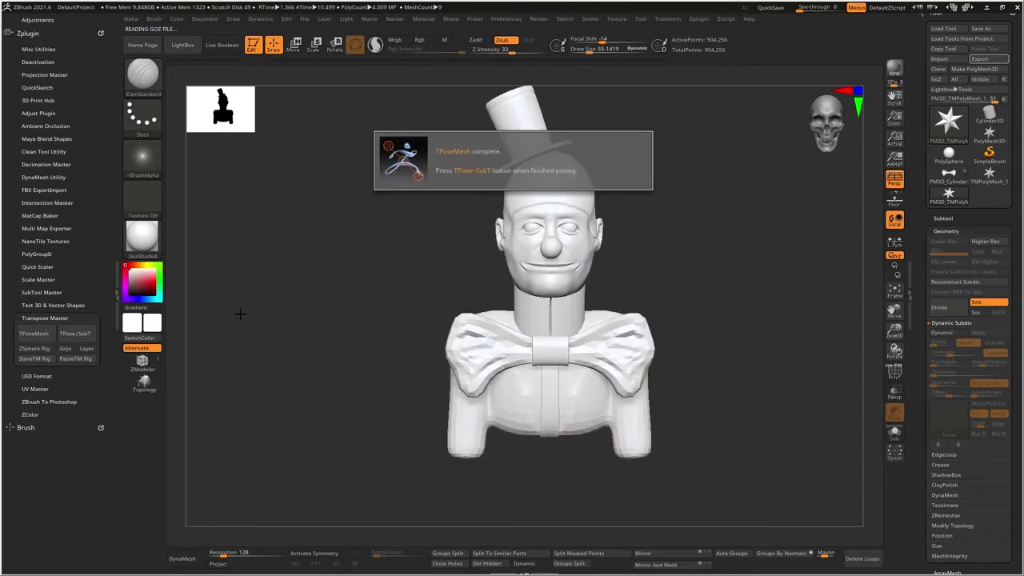
Reshape the bust's arms and lower torso symmetrically with a Move brush about 626 in size, and transfer the changes back to the subtools
{"action": "key", "text": "space"}
{"action": "mouse_move", "coordinate": [522, 419]}
{"action": "left_mouse_down"}
{"action": "mouse_move", "coordinate": [560, 421]}
{"action": "mouse_move", "coordinate": [512, 437]}
{"action": "mouse_move", "coordinate": [547, 455]}
{"action": "left_mouse_up"}
{"action": "key", "text": "b"}
{"action": "key", "text": "m"}
{"action": "key", "text": "v"}
{"action": "key", "text": "ctrl+z"}
{"action": "key", "text": "x"}
{"action": "left_click_drag", "start_coordinate": [492, 433], "coordinate": [496, 445]}
{"action": "right_click_drag", "start_coordinate": [506, 436], "coordinate": [613, 422]}
{"action": "left_click_drag", "start_coordinate": [444, 441], "coordinate": [448, 455]}
{"action": "mouse_move", "coordinate": [560, 450]}
{"action": "right_mouse_down"}
{"action": "mouse_move", "coordinate": [491, 441]}
{"action": "mouse_move", "coordinate": [488, 421]}
{"action": "mouse_move", "coordinate": [333, 358]}
{"action": "mouse_move", "coordinate": [392, 352]}
{"action": "right_mouse_up"}
{"action": "left_click", "coordinate": [76, 334]}
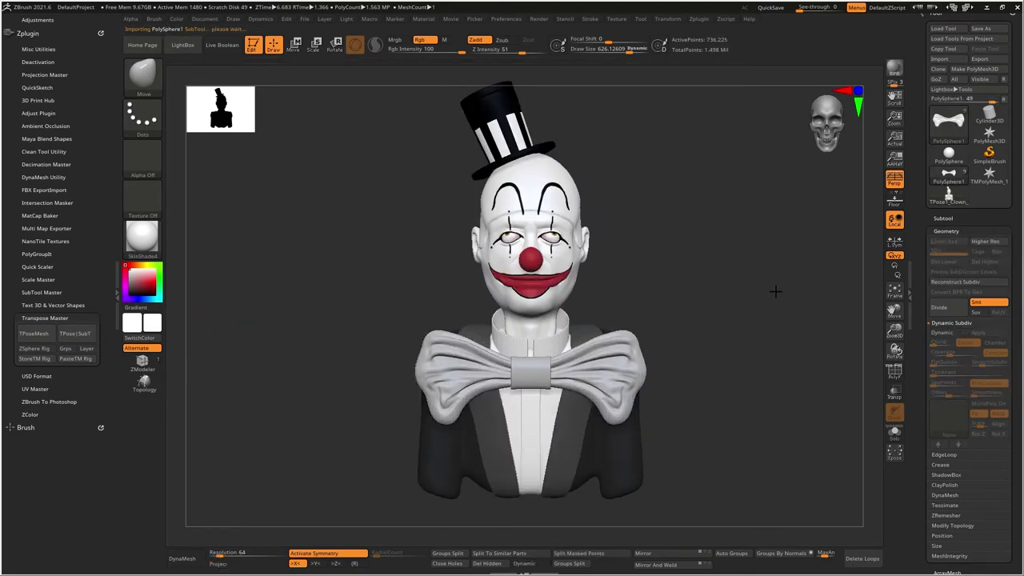
Select the shirt collar and adjust its placement around the neck with the gizmo
{"action": "right_click_drag", "start_coordinate": [724, 277], "coordinate": [670, 316]}
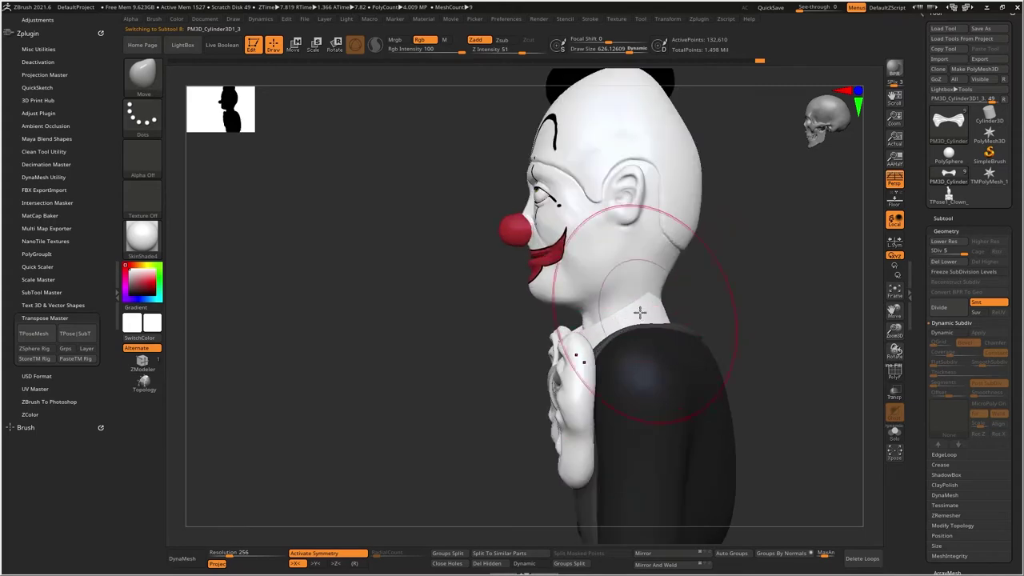
{"action": "left_click", "coordinate": [642, 312], "text": "alt"}
{"action": "key", "text": "w"}
{"action": "left_click_drag", "start_coordinate": [672, 313], "coordinate": [679, 307]}
{"action": "right_click_drag", "start_coordinate": [680, 309], "coordinate": [738, 319]}
{"action": "right_click_drag", "start_coordinate": [738, 319], "coordinate": [590, 338], "text": "alt"}
{"action": "left_click_drag", "start_coordinate": [546, 331], "coordinate": [560, 319]}
{"action": "mouse_move", "coordinate": [561, 318]}
{"action": "right_mouse_down"}
{"action": "mouse_move", "coordinate": [680, 286]}
{"action": "mouse_move", "coordinate": [644, 296]}
{"action": "right_mouse_up"}
Set the Move brush's draw size to about 135 and make a BPR render of the bust
{"action": "key", "text": "q"}
{"action": "key", "text": "space"}
{"action": "left_click_drag", "start_coordinate": [673, 293], "coordinate": [643, 293]}
{"action": "mouse_move", "coordinate": [644, 293]}
{"action": "right_mouse_down"}
{"action": "mouse_move", "coordinate": [683, 294]}
{"action": "mouse_move", "coordinate": [669, 279]}
{"action": "mouse_move", "coordinate": [678, 291]}
{"action": "mouse_move", "coordinate": [685, 280]}
{"action": "right_mouse_up"}
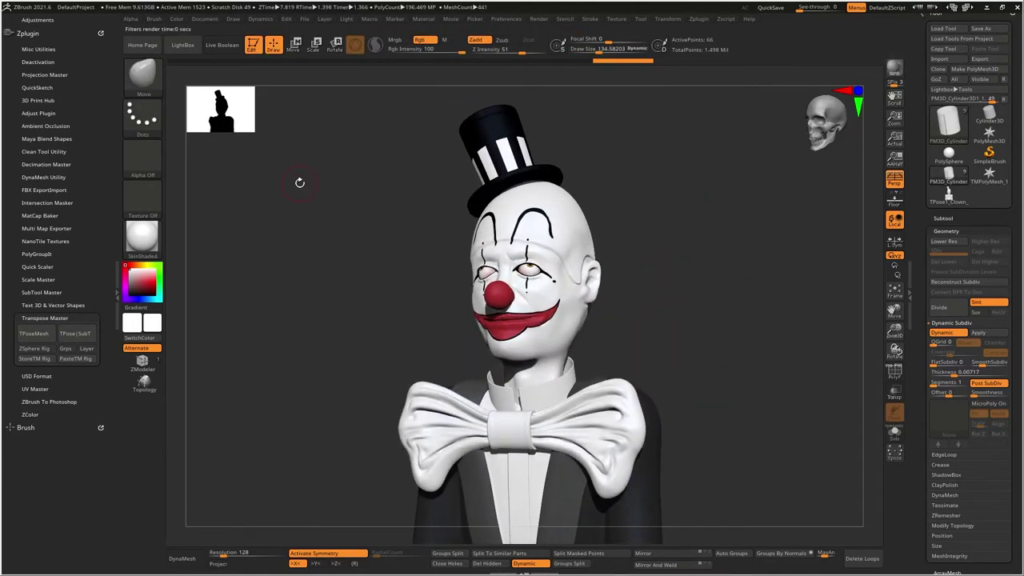
{"action": "right_click_drag", "start_coordinate": [576, 326], "coordinate": [599, 377]}
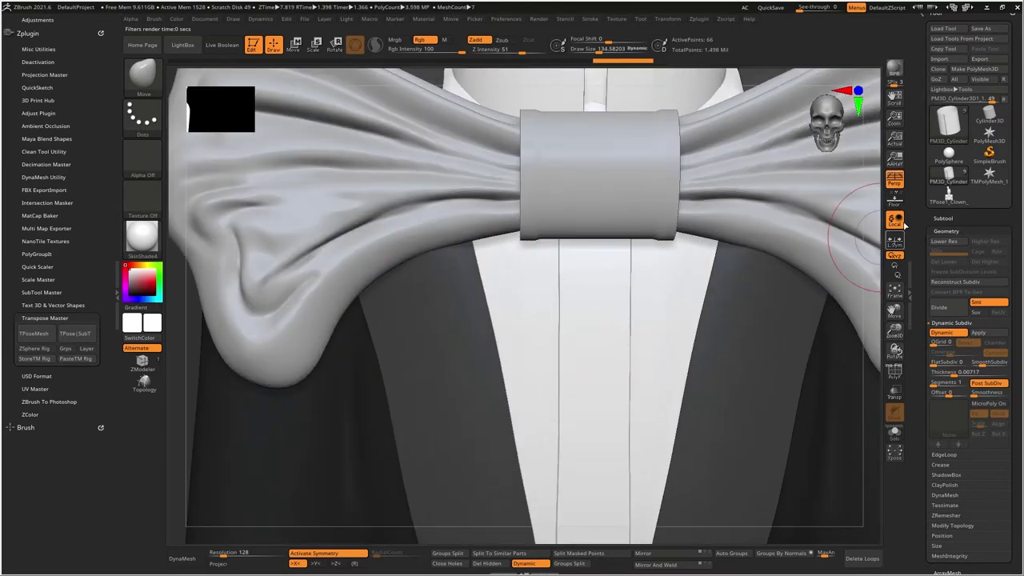
{"action": "left_click_drag", "start_coordinate": [927, 286], "coordinate": [925, 296]}
{"action": "left_click", "coordinate": [949, 222]}
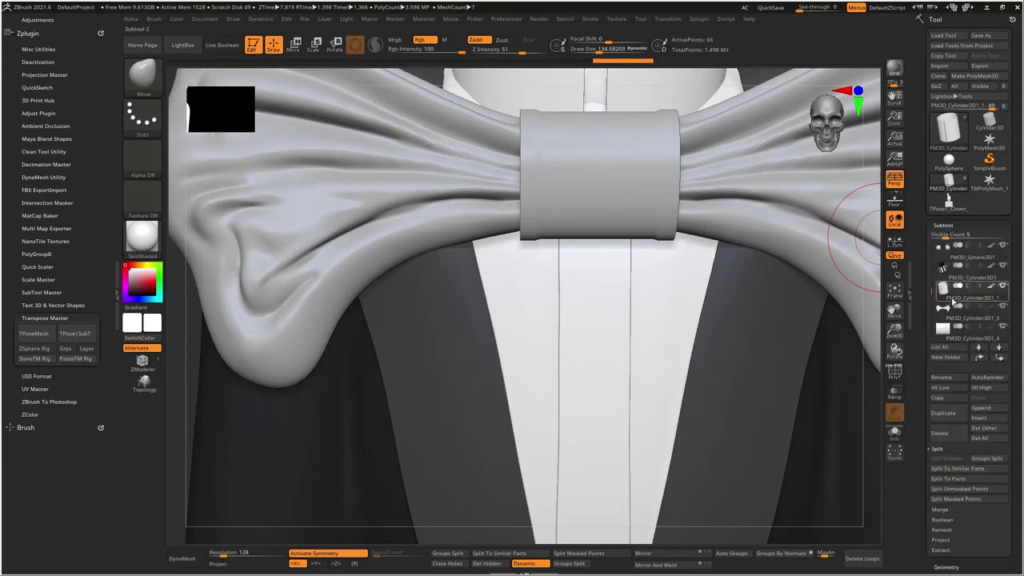
{"action": "left_click", "coordinate": [981, 408]}
{"action": "right_click_drag", "start_coordinate": [670, 303], "coordinate": [628, 278], "text": "ctrl"}
{"action": "left_click", "coordinate": [635, 201], "text": "alt"}
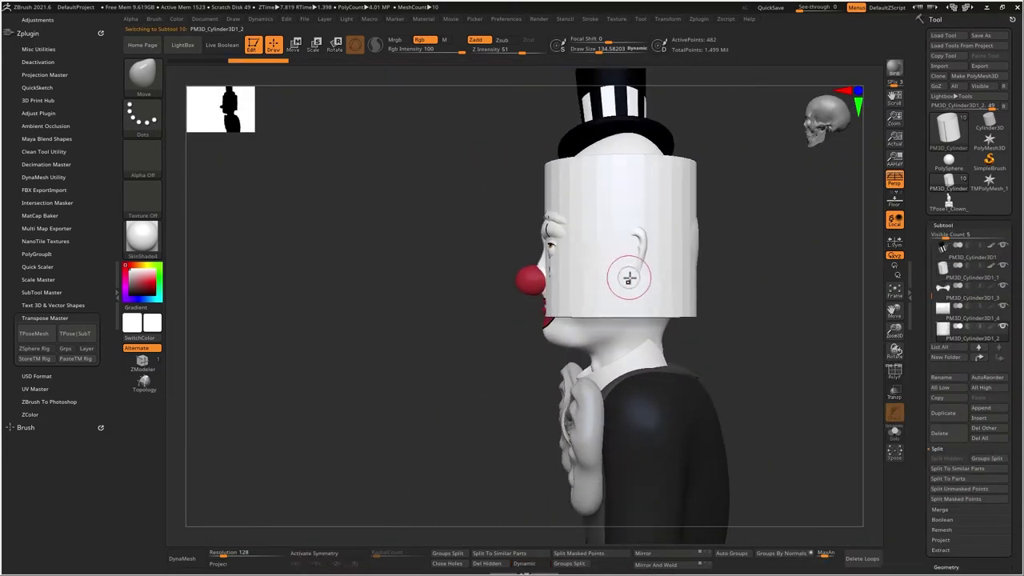
{"action": "left_click", "coordinate": [941, 433]}
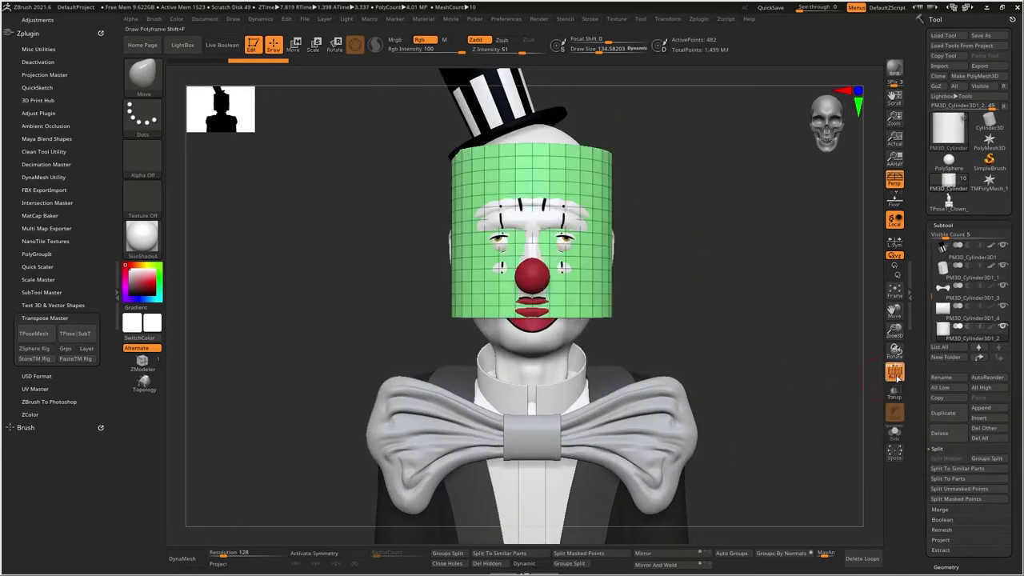
{"action": "left_click", "coordinate": [936, 434]}
{"action": "left_click", "coordinate": [848, 457]}
Turn off the polyframe display and make a BPR render of the bust in three-quarter view
{"action": "right_click_drag", "start_coordinate": [737, 316], "coordinate": [730, 298], "text": "ctrl"}
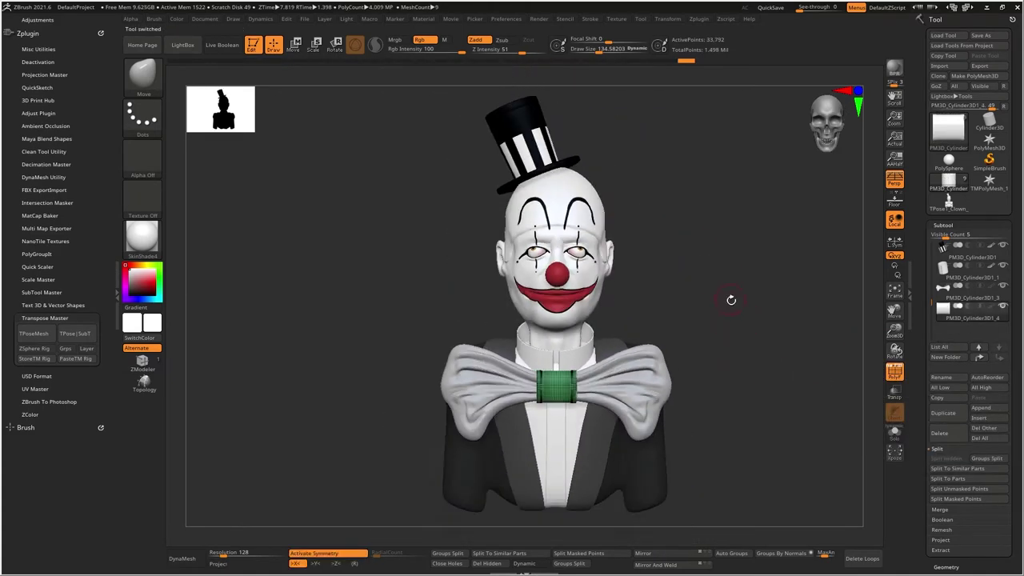
{"action": "right_click_drag", "start_coordinate": [790, 332], "coordinate": [766, 331], "text": "ctrl"}
{"action": "left_click_drag", "start_coordinate": [761, 318], "coordinate": [740, 321]}
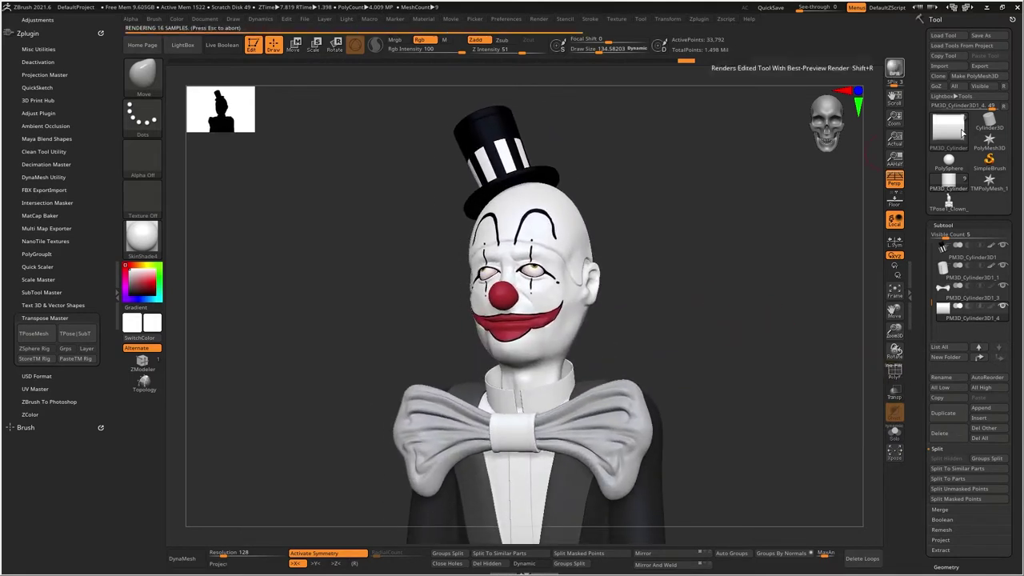
Try appending a Cylinder3D subtool, scaling it down and moving it in front of the clown's chest
{"action": "mouse_move", "coordinate": [961, 133]}
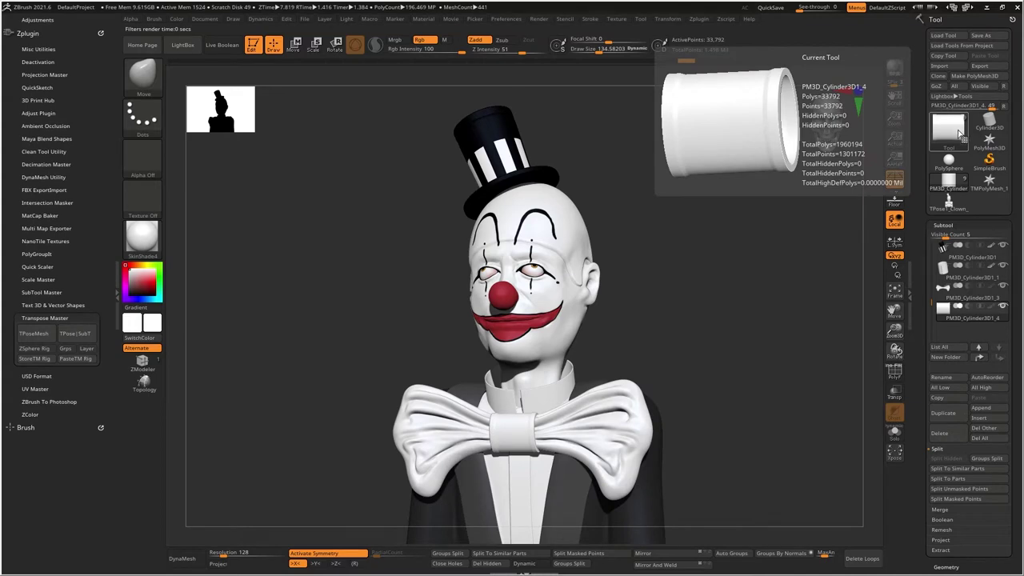
{"action": "left_click", "coordinate": [980, 409]}
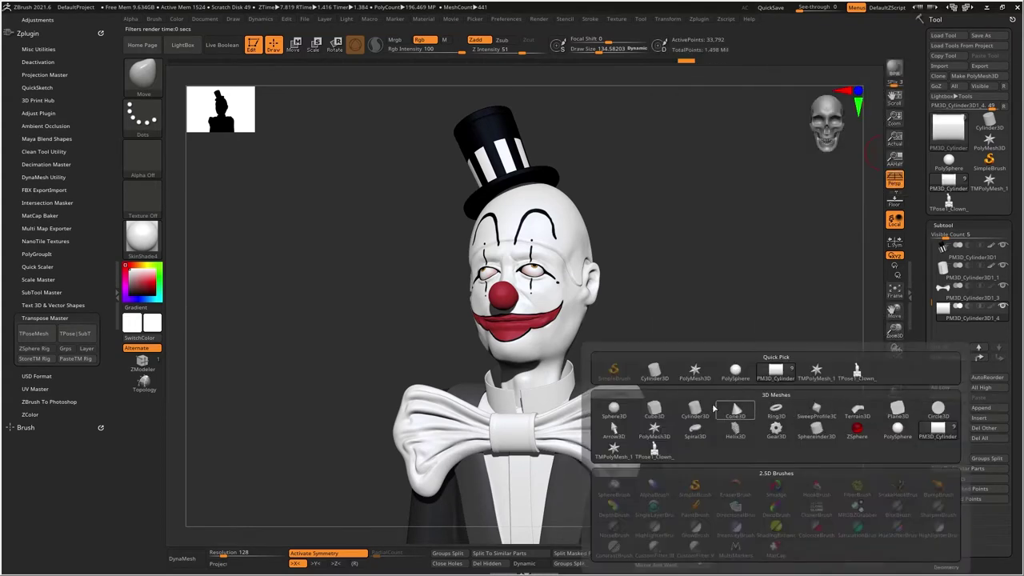
{"action": "left_click", "coordinate": [699, 415]}
{"action": "right_click_drag", "start_coordinate": [567, 302], "coordinate": [581, 240], "text": "shift"}
{"action": "key", "text": "w"}
{"action": "left_click_drag", "start_coordinate": [510, 240], "coordinate": [586, 344]}
{"action": "left_click_drag", "start_coordinate": [586, 405], "coordinate": [594, 464]}
{"action": "key", "text": "ctrl+z"}
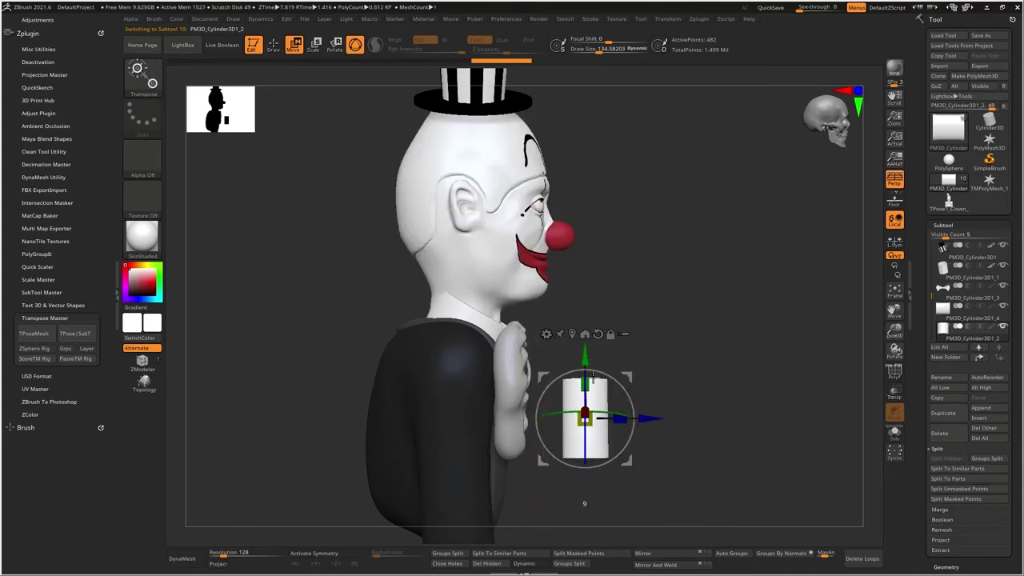
{"action": "left_click_drag", "start_coordinate": [591, 408], "coordinate": [595, 393]}
{"action": "left_click_drag", "start_coordinate": [627, 378], "coordinate": [592, 372]}
Turn on transparency and try tilting and stretching the cylinder in front of one bow tie wing
{"action": "left_click", "coordinate": [895, 392]}
{"action": "right_click_drag", "start_coordinate": [560, 403], "coordinate": [626, 373], "text": "shift"}
{"action": "left_click_drag", "start_coordinate": [628, 374], "coordinate": [583, 347]}
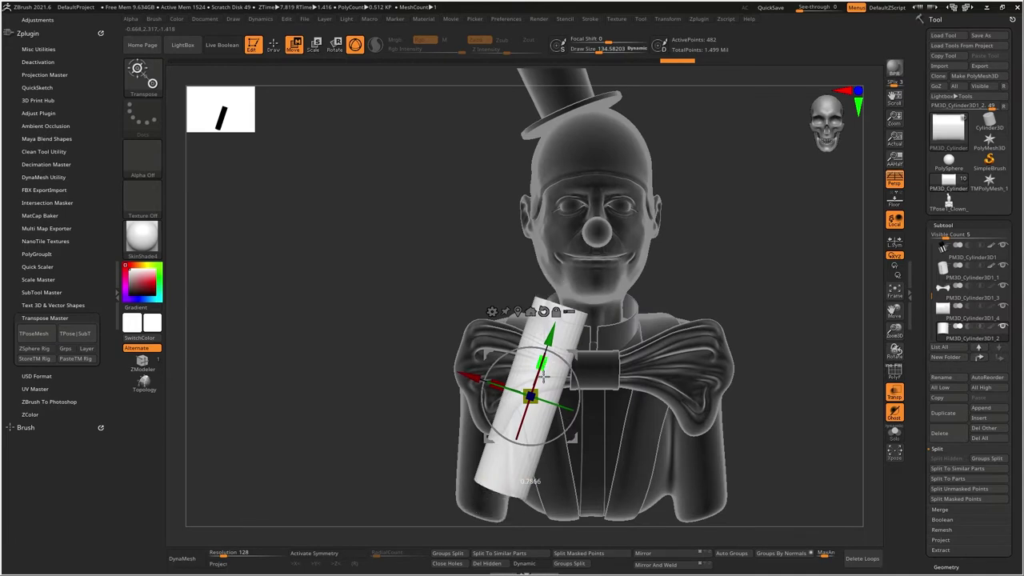
{"action": "left_click_drag", "start_coordinate": [543, 376], "coordinate": [542, 380]}
{"action": "left_click_drag", "start_coordinate": [572, 356], "coordinate": [563, 373]}
{"action": "right_click_drag", "start_coordinate": [563, 373], "coordinate": [587, 334]}
{"action": "left_click_drag", "start_coordinate": [593, 342], "coordinate": [597, 323]}
{"action": "right_click_drag", "start_coordinate": [602, 328], "coordinate": [583, 363]}
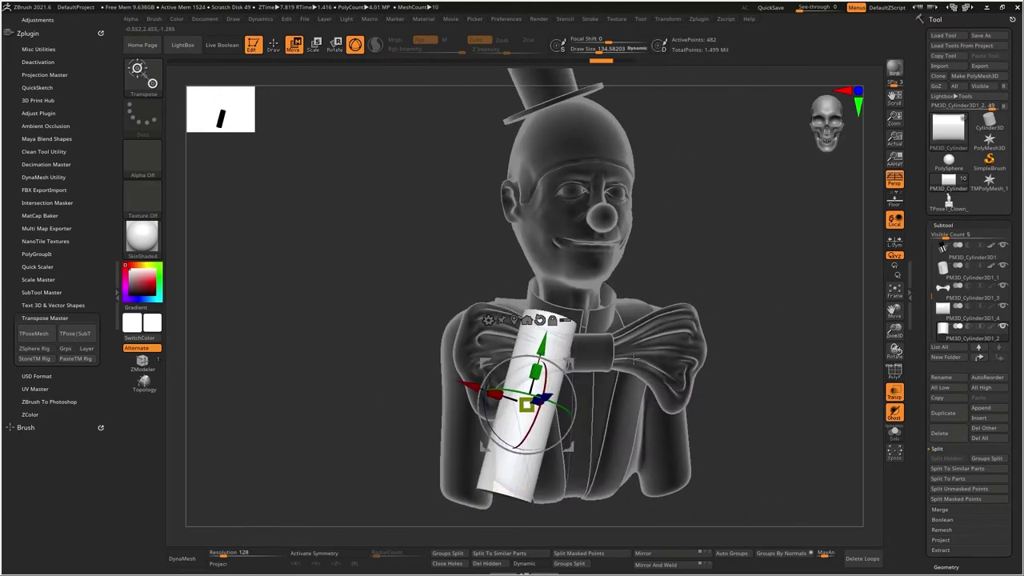
Delete the trial cylinder subtool and turn off transparency
{"action": "left_click", "coordinate": [945, 430]}
{"action": "left_click", "coordinate": [844, 456]}
{"action": "right_click_drag", "start_coordinate": [811, 432], "coordinate": [732, 443], "text": "shift"}
{"action": "left_click", "coordinate": [894, 392]}
{"action": "right_click_drag", "start_coordinate": [768, 372], "coordinate": [743, 393], "text": "alt"}
{"action": "right_click_drag", "start_coordinate": [784, 375], "coordinate": [744, 368]}
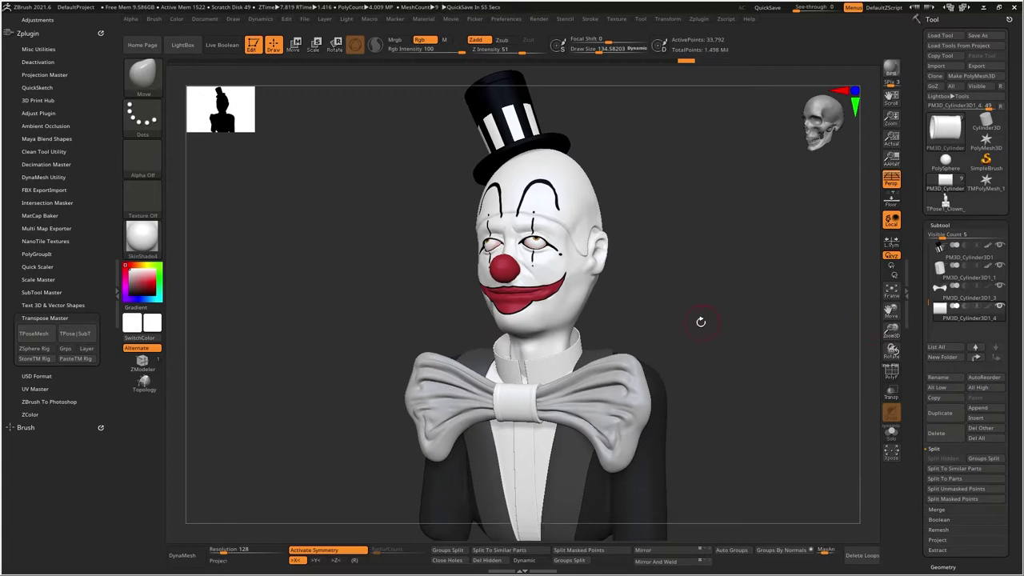
{"action": "right_click_drag", "start_coordinate": [700, 318], "coordinate": [715, 295]}
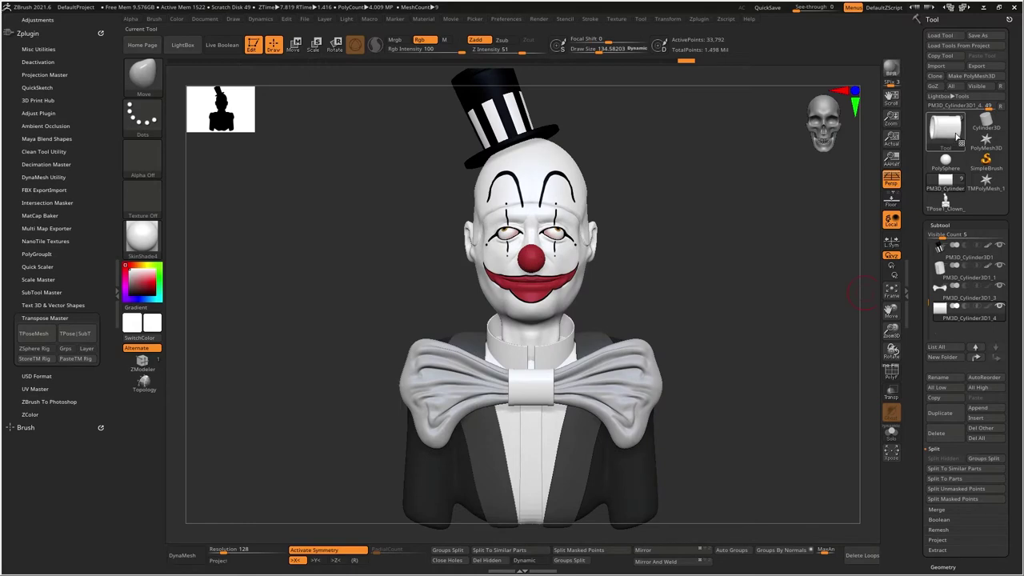
Switch to a standalone Cylinder3D primitive and show its polyframe
{"action": "left_click", "coordinate": [986, 142]}
{"action": "left_click", "coordinate": [985, 142]}
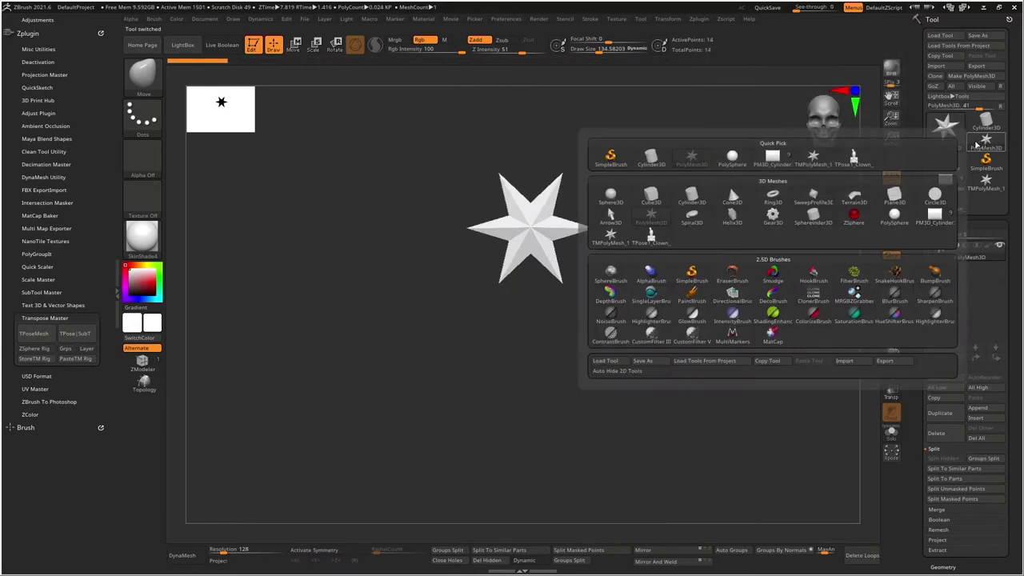
{"action": "left_click", "coordinate": [947, 134]}
{"action": "left_click", "coordinate": [647, 182]}
{"action": "left_click", "coordinate": [892, 372]}
{"action": "right_click_drag", "start_coordinate": [681, 263], "coordinate": [717, 300]}
Initialize the cylinder as a shallow disc with Z Size 26, HDivide 34 and fewer vertical divisions, and convert it to a PolyMesh3D
{"action": "left_click_drag", "start_coordinate": [920, 438], "coordinate": [920, 145]}
{"action": "left_click", "coordinate": [952, 405]}
{"action": "mouse_move", "coordinate": [959, 239]}
{"action": "left_mouse_down"}
{"action": "mouse_move", "coordinate": [930, 249]}
{"action": "mouse_move", "coordinate": [969, 250]}
{"action": "left_mouse_up"}
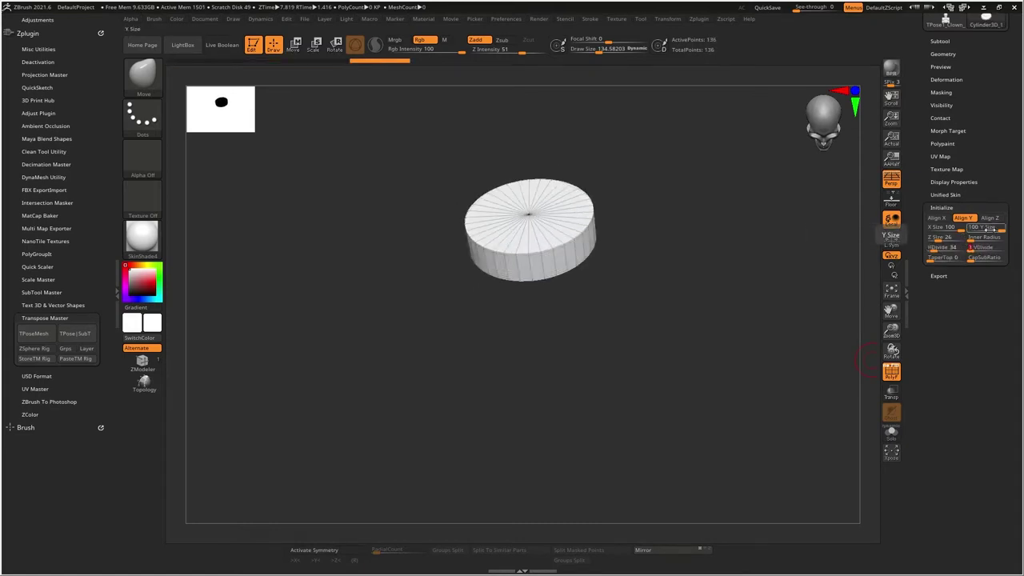
{"action": "left_click_drag", "start_coordinate": [708, 289], "coordinate": [742, 299], "text": "shift"}
{"action": "left_click_drag", "start_coordinate": [741, 299], "coordinate": [725, 336], "text": "shift"}
{"action": "right_click_drag", "start_coordinate": [660, 286], "coordinate": [772, 321], "text": "shift"}
{"action": "left_click_drag", "start_coordinate": [920, 190], "coordinate": [920, 374]}
{"action": "left_click", "coordinate": [968, 77]}
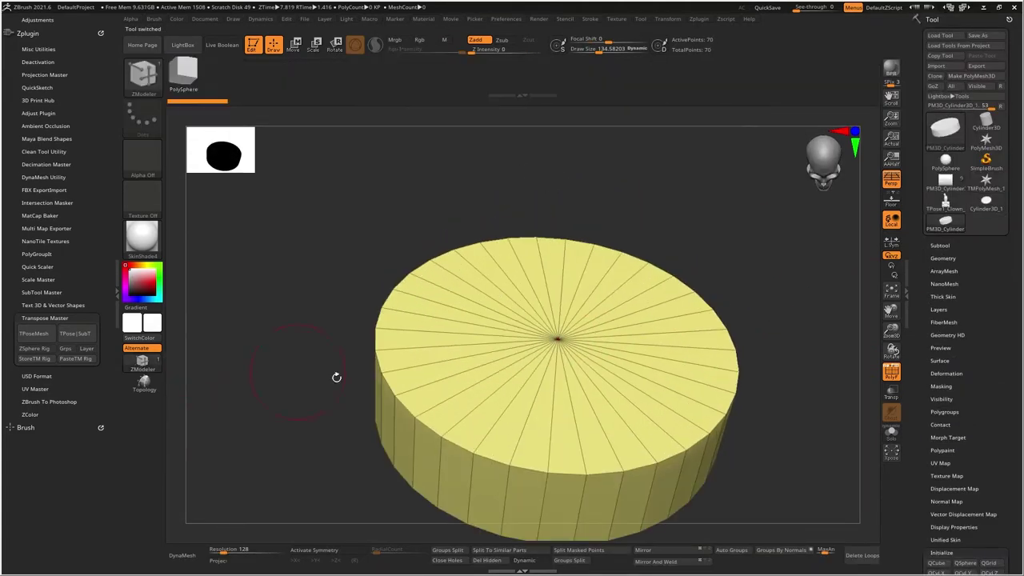
Add an edge loop just inside the rim of the disc's cap with the ZModeler brush
{"action": "left_click", "coordinate": [856, 147]}
{"action": "left_click", "coordinate": [856, 132]}
{"action": "left_click_drag", "start_coordinate": [628, 218], "coordinate": [651, 296]}
{"action": "left_click", "coordinate": [562, 409]}
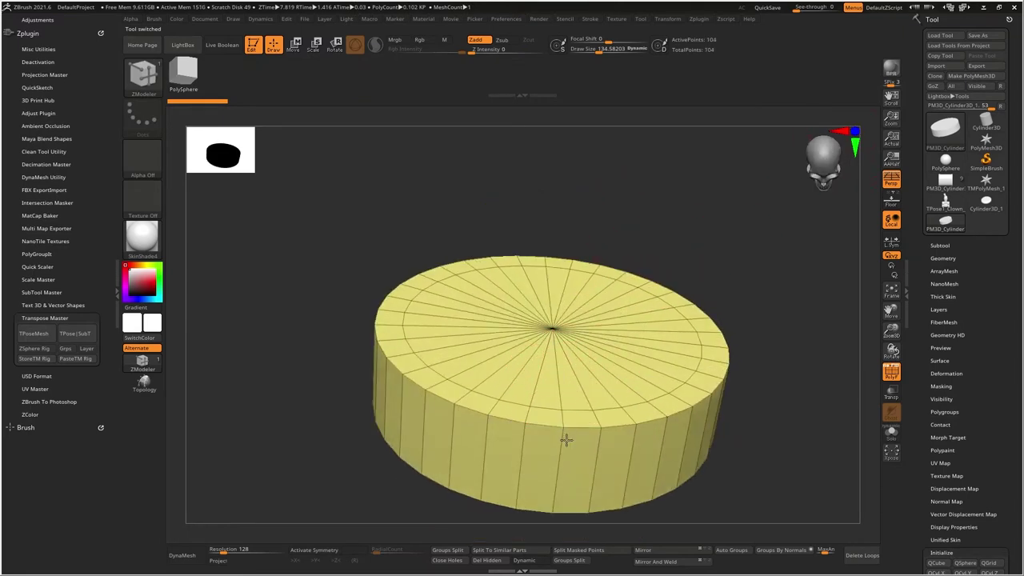
Push the cap's inner polygons down into the disc with ZModeler to form a recess with a raised rim
{"action": "key", "text": "space"}
{"action": "left_click", "coordinate": [551, 360]}
{"action": "left_click_drag", "start_coordinate": [569, 375], "coordinate": [569, 408]}
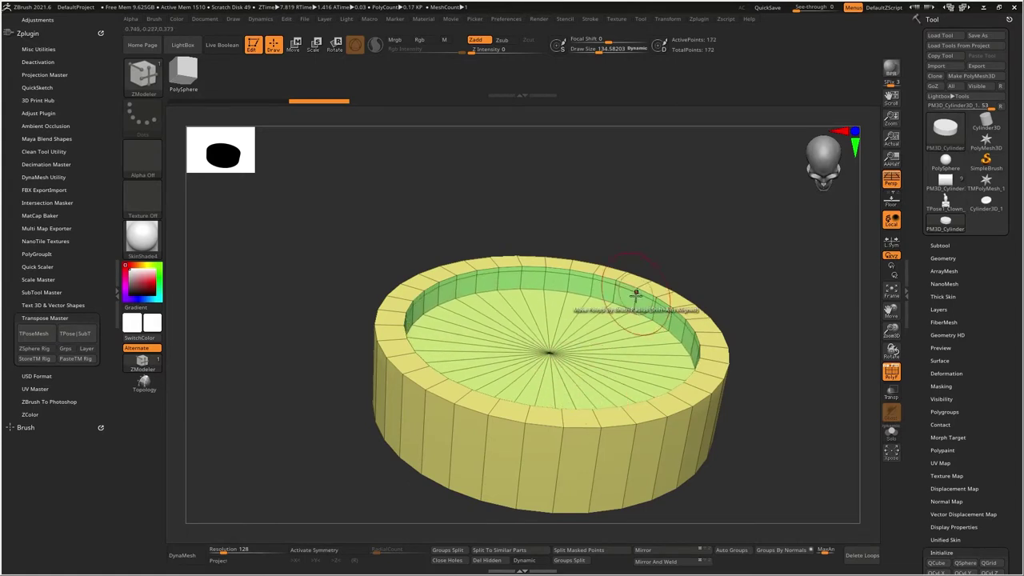
Insert supporting edge loops around the disc's rim, recess and outer wall
{"action": "left_click", "coordinate": [698, 387]}
{"action": "left_click", "coordinate": [697, 412]}
{"action": "left_click_drag", "start_coordinate": [740, 324], "coordinate": [741, 374], "text": "shift"}
{"action": "left_click_drag", "start_coordinate": [789, 329], "coordinate": [762, 336], "text": "alt"}
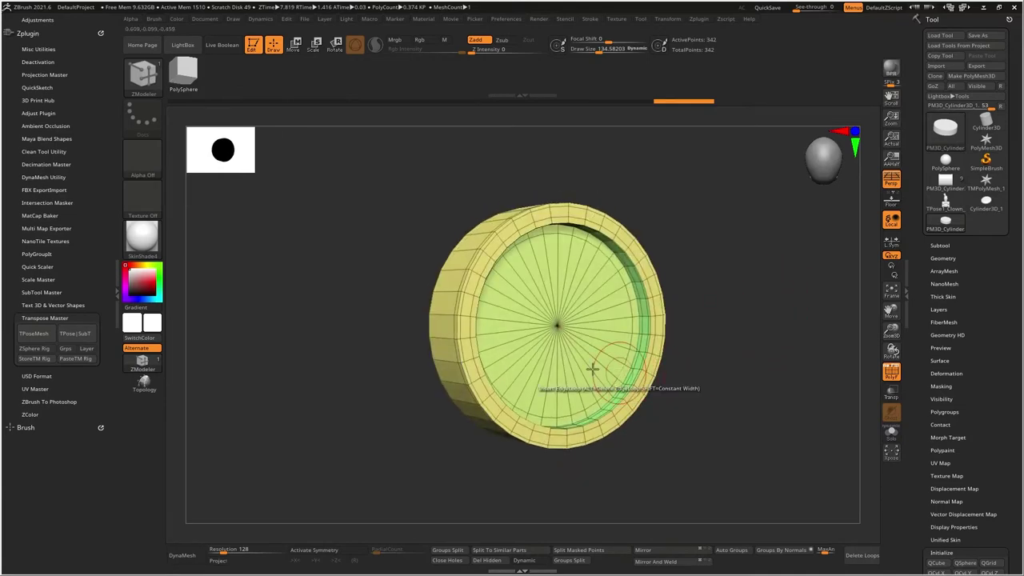
{"action": "right_click_drag", "start_coordinate": [529, 344], "coordinate": [529, 334], "text": "shift"}
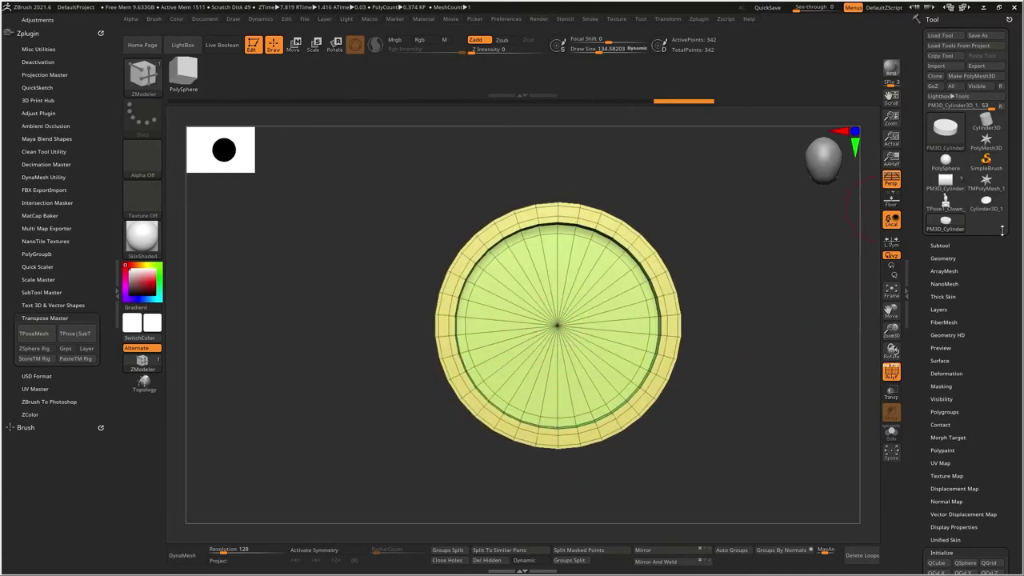
Try appending a Sphereinder3D to the rimmed disc, and delete it
{"action": "left_click", "coordinate": [940, 246]}
{"action": "left_click", "coordinate": [981, 428]}
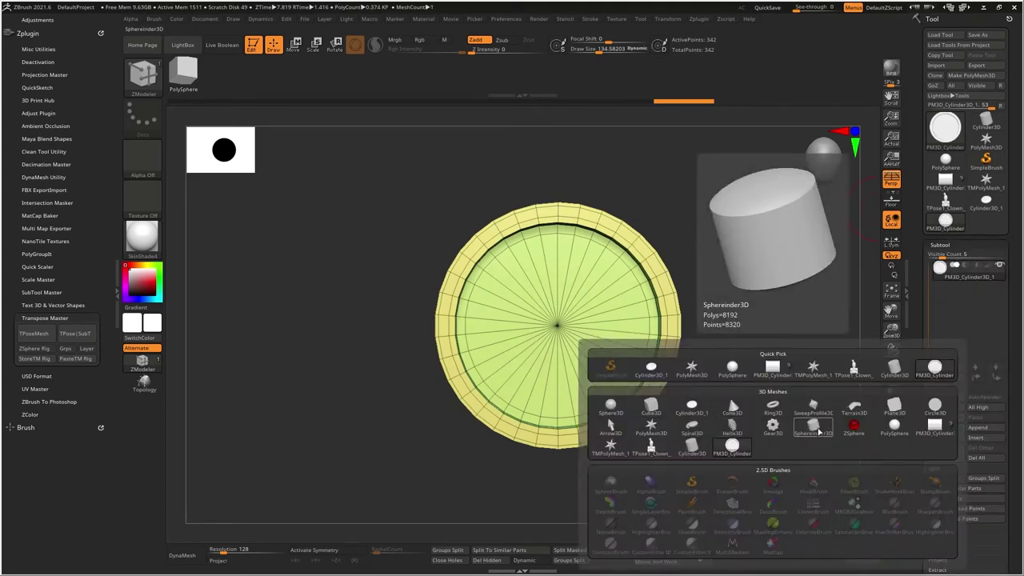
{"action": "left_click", "coordinate": [817, 430]}
{"action": "right_click_drag", "start_coordinate": [737, 348], "coordinate": [785, 324]}
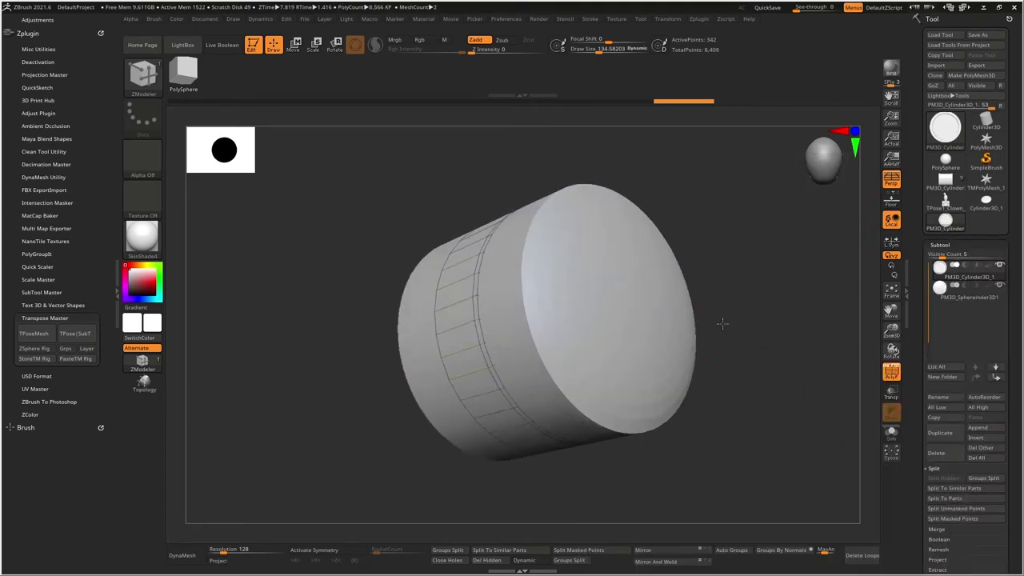
{"action": "left_click", "coordinate": [660, 323], "text": "alt"}
{"action": "right_click_drag", "start_coordinate": [660, 323], "coordinate": [645, 330]}
{"action": "left_click", "coordinate": [934, 453]}
{"action": "left_click", "coordinate": [846, 480]}
Append a Cylinder3D to the rimmed disc and delete all of the new cylinder except its end cap
{"action": "left_click", "coordinate": [979, 428]}
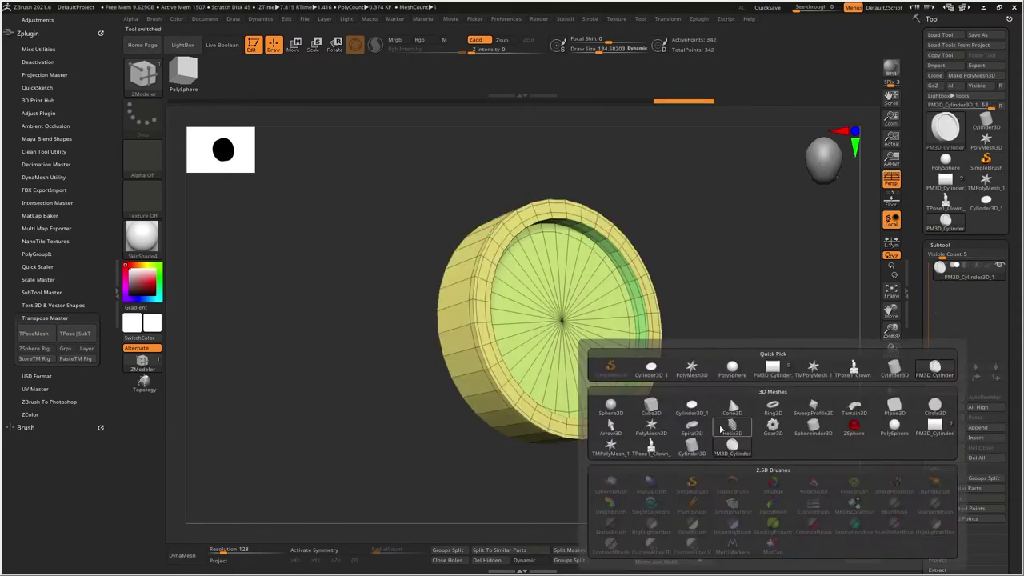
{"action": "left_click", "coordinate": [688, 455]}
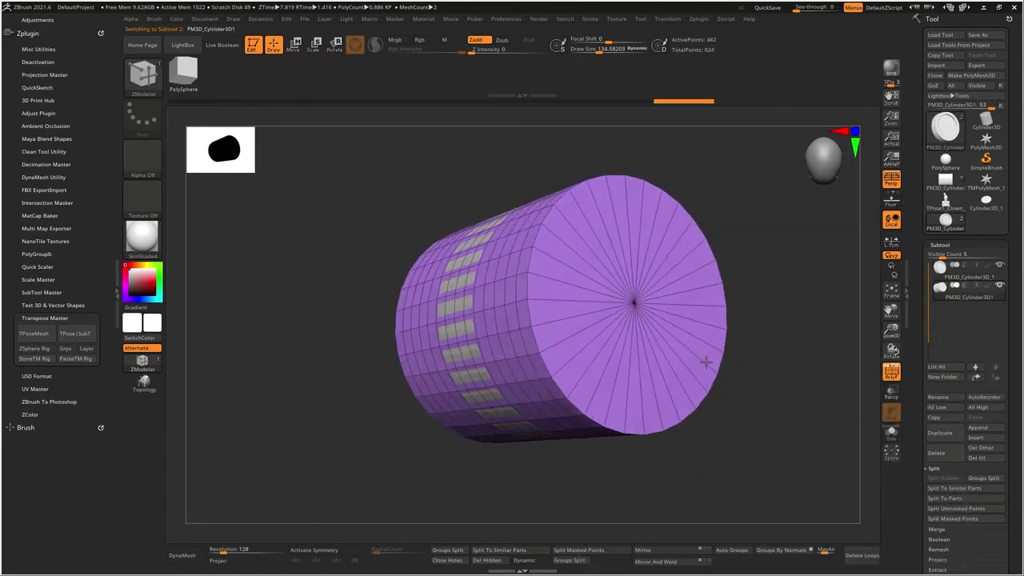
{"action": "right_click_drag", "start_coordinate": [569, 311], "coordinate": [613, 290], "text": "shift"}
{"action": "left_click_drag", "start_coordinate": [736, 160], "coordinate": [608, 480], "text": "ctrl+shift"}
{"action": "mouse_move", "coordinate": [751, 394]}
{"action": "right_mouse_down"}
{"action": "mouse_move", "coordinate": [663, 405]}
{"action": "mouse_move", "coordinate": [741, 376]}
{"action": "right_mouse_up"}
{"action": "left_click", "coordinate": [895, 184]}
{"action": "right_click_drag", "start_coordinate": [697, 316], "coordinate": [732, 313], "text": "shift"}
{"action": "left_click_drag", "start_coordinate": [718, 161], "coordinate": [618, 490], "text": "ctrl+shift"}
{"action": "right_click_drag", "start_coordinate": [732, 400], "coordinate": [640, 392]}
{"action": "left_click", "coordinate": [490, 560]}
Shrink the round cap inside the disc's recess, offset it from the centre and duplicate it on the opposite side
{"action": "key", "text": "w"}
{"action": "left_click_drag", "start_coordinate": [621, 305], "coordinate": [610, 374]}
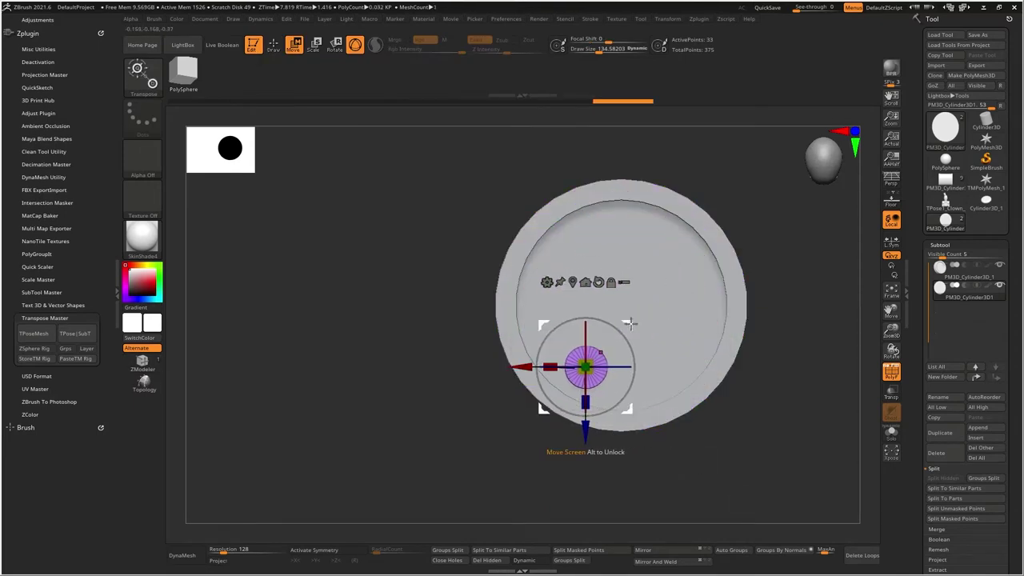
{"action": "left_click_drag", "start_coordinate": [590, 336], "coordinate": [590, 326], "text": "ctrl"}
{"action": "right_click_drag", "start_coordinate": [584, 352], "coordinate": [629, 356]}
{"action": "left_click_drag", "start_coordinate": [629, 344], "coordinate": [617, 312], "text": "ctrl"}
{"action": "mouse_move", "coordinate": [617, 311]}
{"action": "right_mouse_down", "text": "ctrl"}
{"action": "mouse_move", "coordinate": [654, 336]}
{"action": "mouse_move", "coordinate": [695, 323]}
{"action": "right_mouse_up", "text": "ctrl"}
Try bridging the two small caps with ZModeler's two-point Bridge action, and undo the bridge
{"action": "key", "text": "q"}
{"action": "key", "text": "space"}
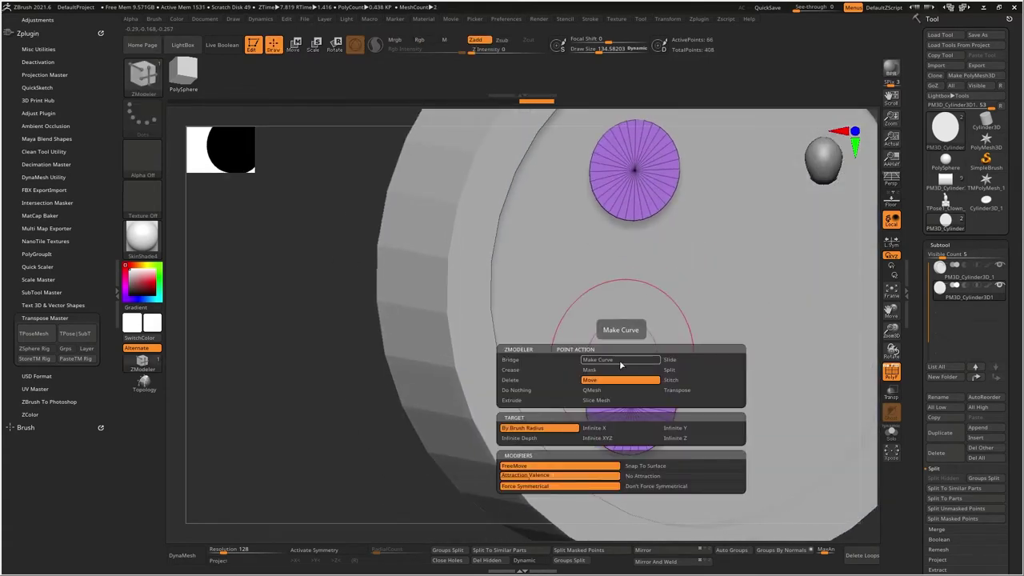
{"action": "left_click", "coordinate": [571, 363]}
{"action": "left_click", "coordinate": [623, 431]}
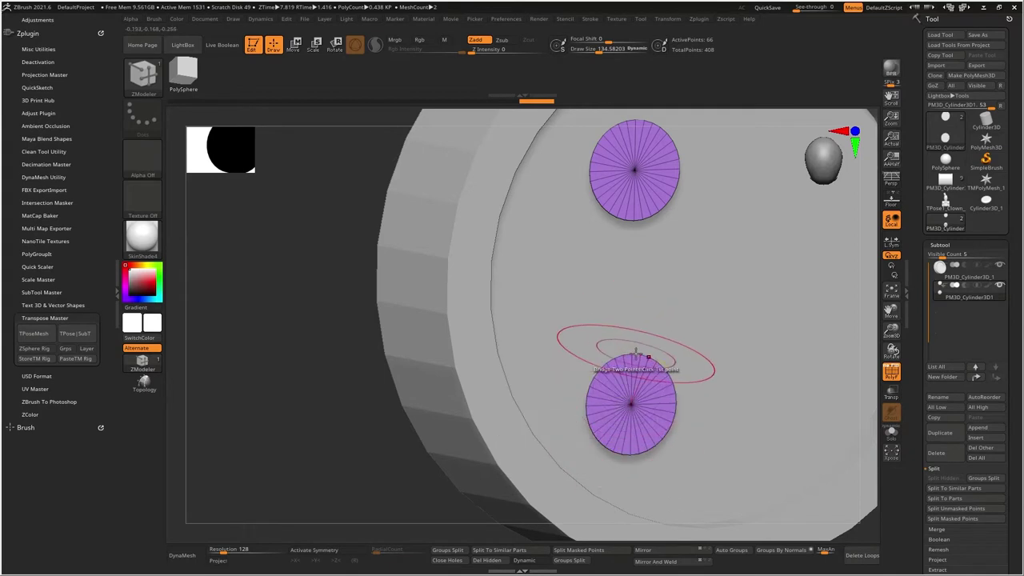
{"action": "left_click", "coordinate": [639, 221]}
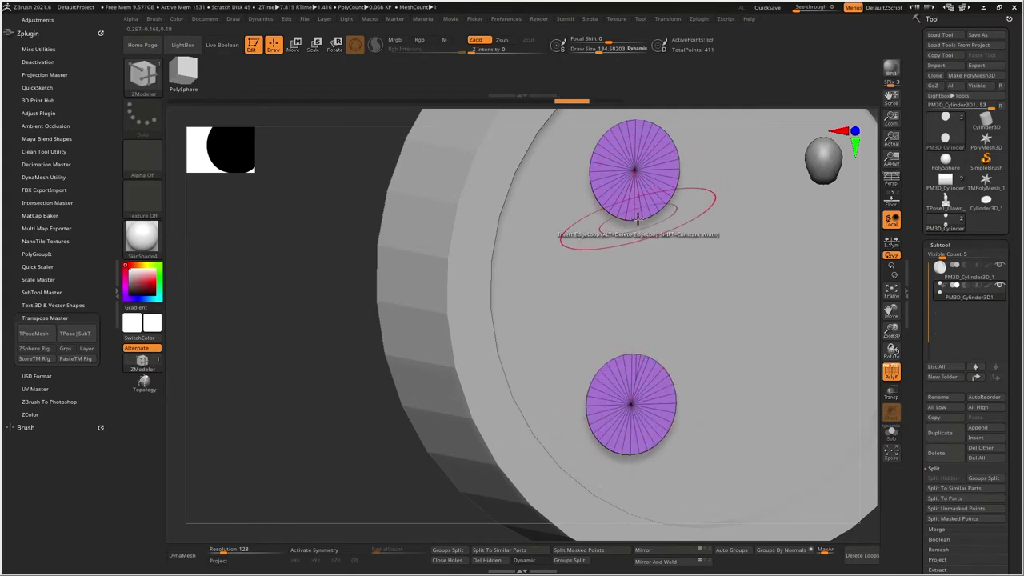
{"action": "right_click_drag", "start_coordinate": [641, 366], "coordinate": [658, 289], "text": "ctrl"}
{"action": "key", "text": "ctrl+z"}
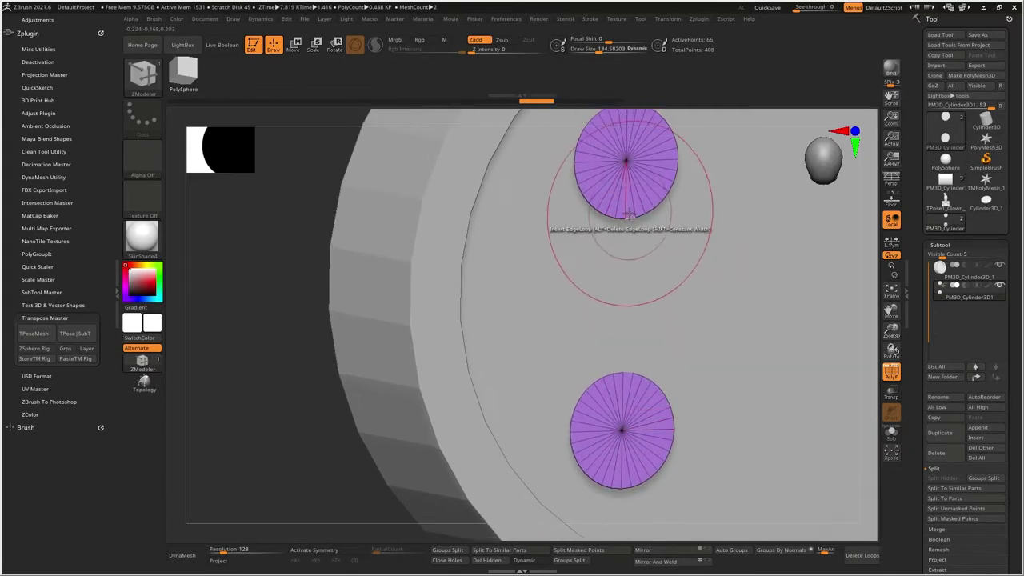
Try bridging the two small caps with ZModeler's polygon Bridge set to Two Polys, and delete the caps' subtool
{"action": "key", "text": "space"}
{"action": "left_click", "coordinate": [534, 222]}
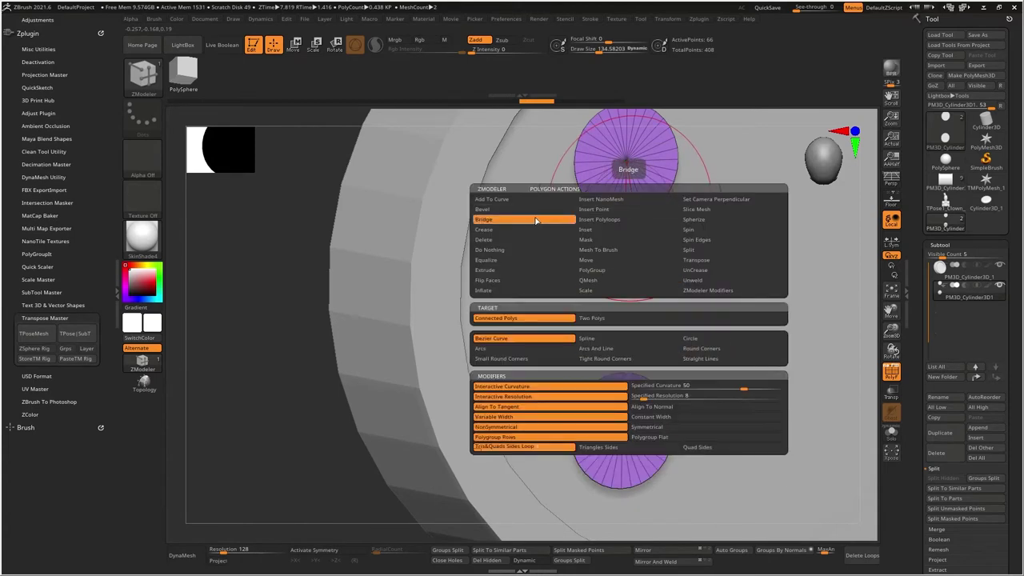
{"action": "left_click", "coordinate": [607, 321]}
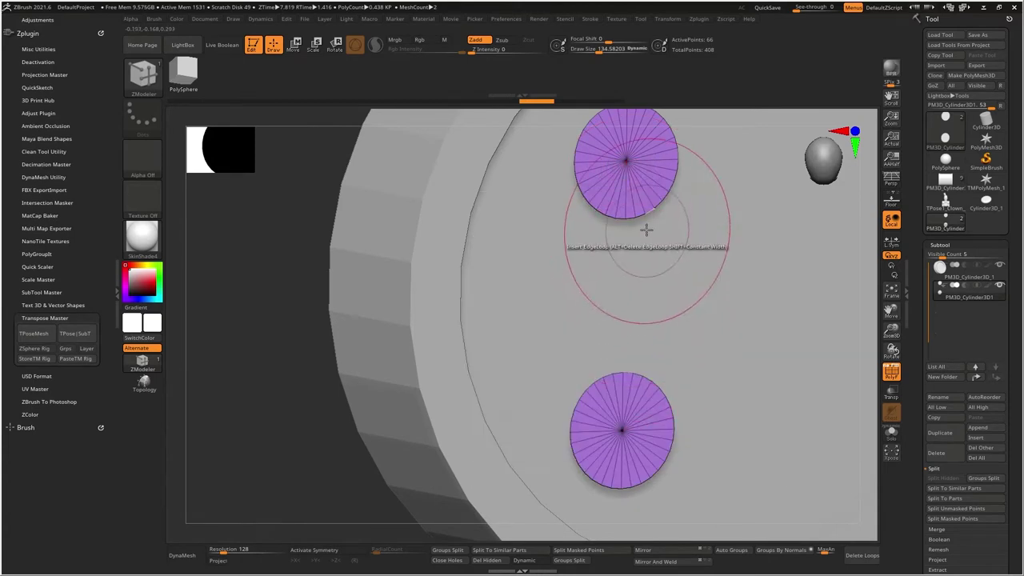
{"action": "left_click", "coordinate": [626, 380]}
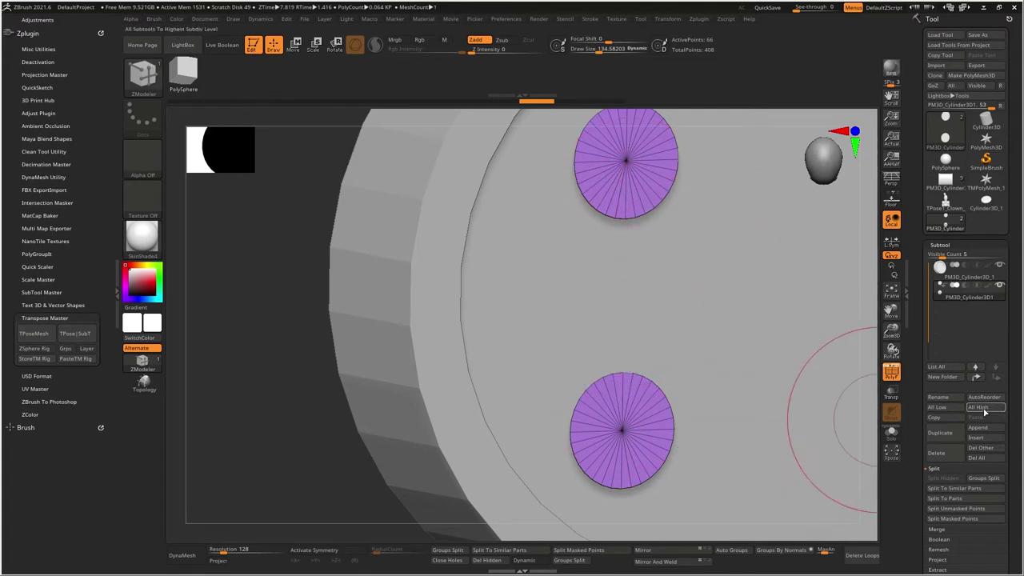
{"action": "left_click", "coordinate": [947, 456]}
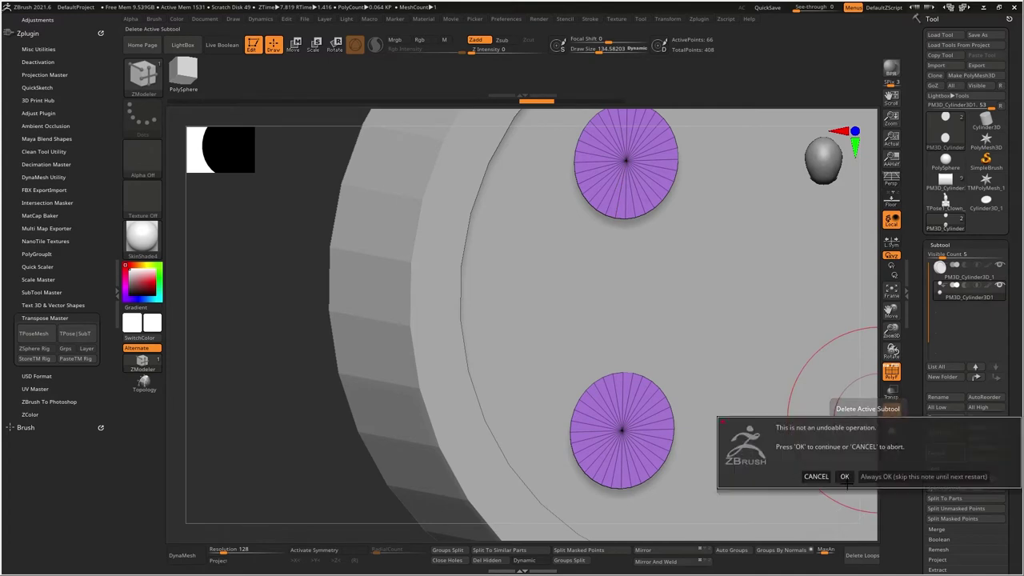
{"action": "left_click", "coordinate": [842, 478]}
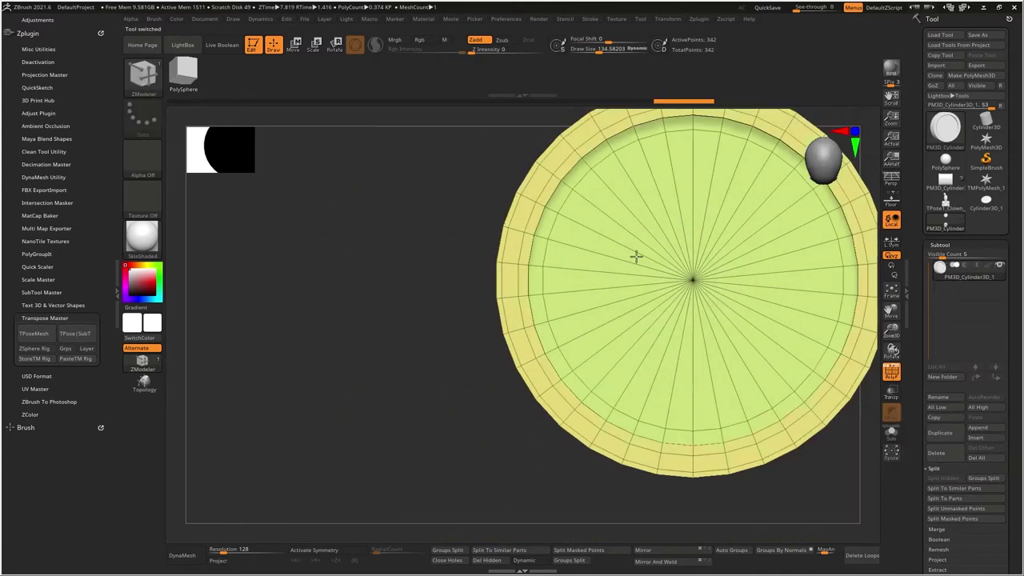
Append a Ring3D primitive as a new subtool to the rimmed disc
{"action": "right_click_drag", "start_coordinate": [636, 256], "coordinate": [708, 345]}
{"action": "right_click_drag", "start_coordinate": [621, 343], "coordinate": [400, 331]}
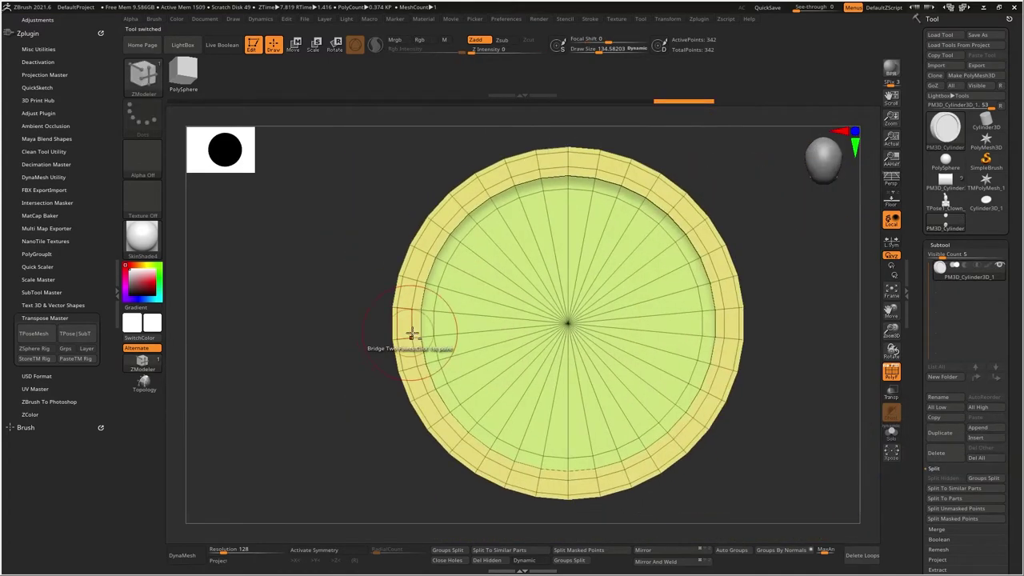
{"action": "left_click", "coordinate": [984, 429]}
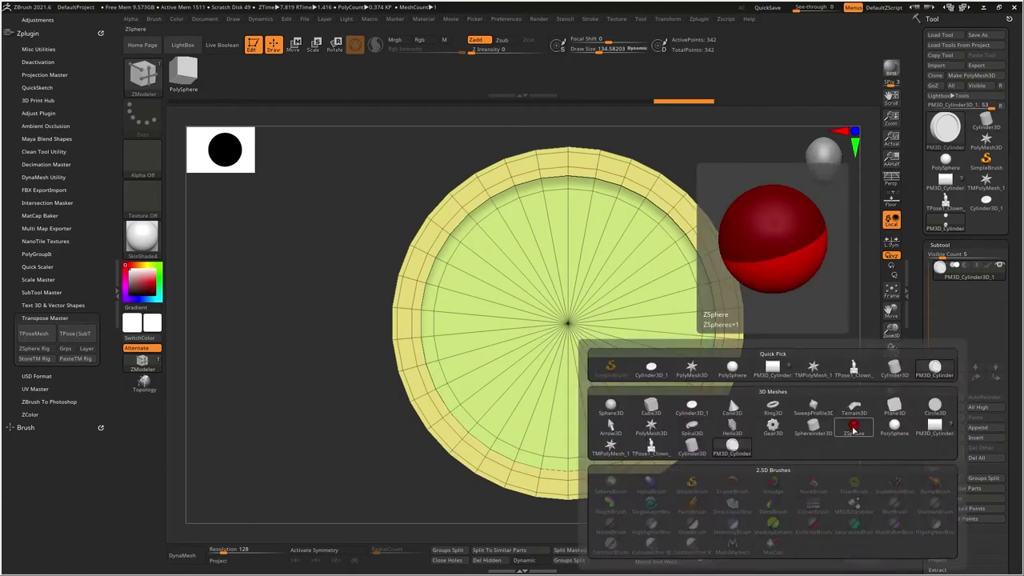
{"action": "left_click", "coordinate": [773, 408]}
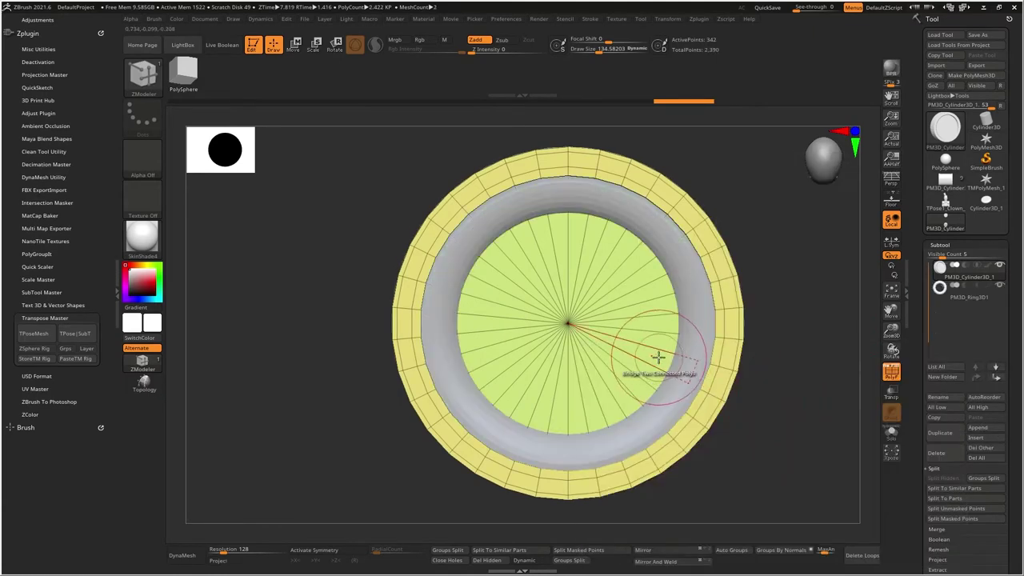
Select the ring, turn it edge-on to the disc's face and scale it down to fit within the recess
{"action": "key", "text": "w"}
{"action": "right_click_drag", "start_coordinate": [651, 359], "coordinate": [645, 371], "text": "shift"}
{"action": "left_click_drag", "start_coordinate": [613, 285], "coordinate": [590, 232]}
{"action": "key", "text": "ctrl+z"}
{"action": "right_click_drag", "start_coordinate": [631, 281], "coordinate": [615, 300]}
{"action": "left_click", "coordinate": [610, 357], "text": "alt"}
{"action": "left_click_drag", "start_coordinate": [611, 262], "coordinate": [533, 229], "text": "shift"}
{"action": "right_click_drag", "start_coordinate": [706, 270], "coordinate": [715, 339], "text": "shift"}
{"action": "left_click_drag", "start_coordinate": [570, 320], "coordinate": [623, 388]}
{"action": "left_click_drag", "start_coordinate": [922, 436], "coordinate": [924, 63]}
{"action": "left_click", "coordinate": [942, 516]}
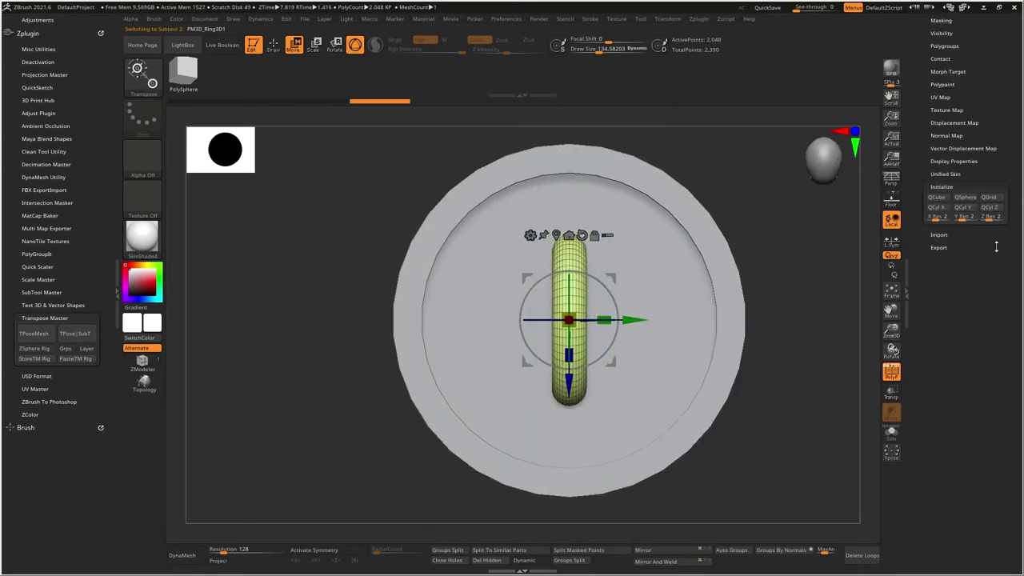
{"action": "left_click", "coordinate": [939, 234]}
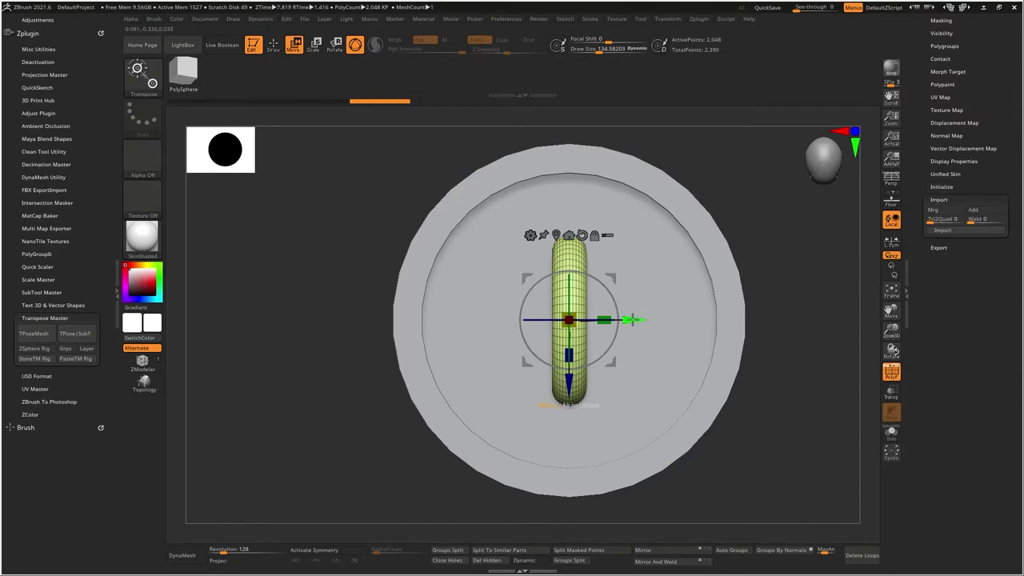
Offset the upright ring from the recess's centre and duplicate it to form a parallel pair
{"action": "left_click_drag", "start_coordinate": [634, 321], "coordinate": [585, 324]}
{"action": "right_click_drag", "start_coordinate": [578, 321], "coordinate": [610, 314]}
{"action": "left_click_drag", "start_coordinate": [509, 317], "coordinate": [471, 317]}
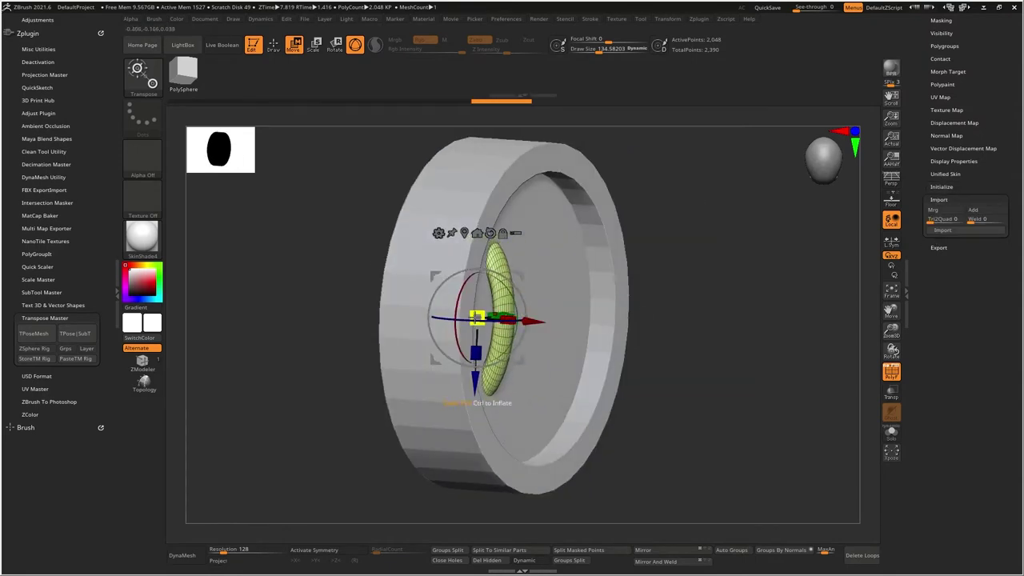
{"action": "right_click_drag", "start_coordinate": [471, 317], "coordinate": [468, 322], "text": "shift"}
{"action": "left_click_drag", "start_coordinate": [505, 327], "coordinate": [629, 322]}
{"action": "right_click_drag", "start_coordinate": [621, 296], "coordinate": [733, 296]}
Isolate the two rings in side view and try masking and hiding half of them
{"action": "left_click", "coordinate": [892, 374]}
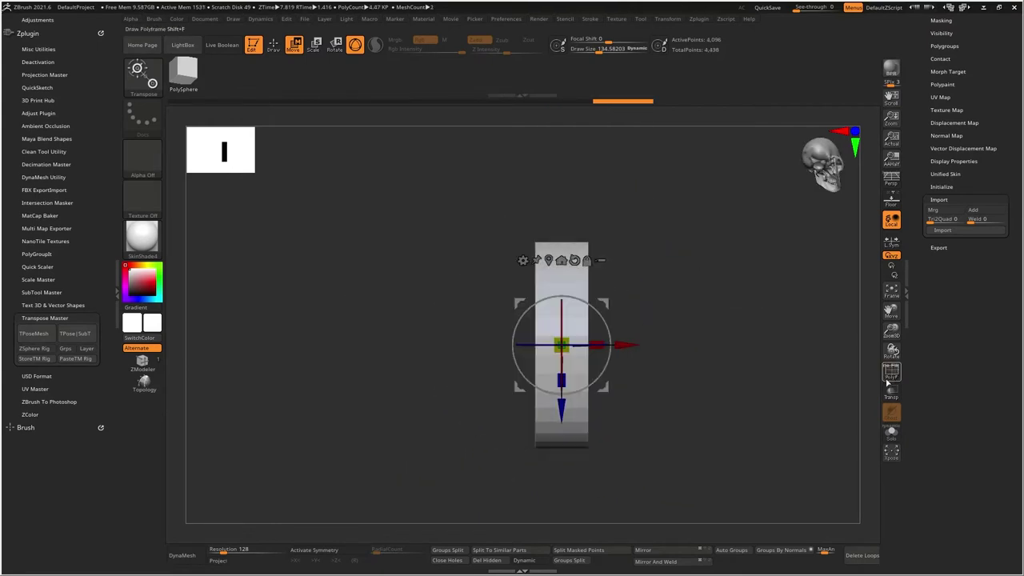
{"action": "left_click", "coordinate": [891, 433]}
{"action": "right_click_drag", "start_coordinate": [711, 339], "coordinate": [766, 317], "text": "alt"}
{"action": "left_click_drag", "start_coordinate": [766, 318], "coordinate": [776, 340], "text": "ctrl"}
{"action": "left_click_drag", "start_coordinate": [501, 218], "coordinate": [619, 448], "text": "ctrl"}
{"action": "left_click", "coordinate": [633, 440], "text": "ctrl"}
{"action": "right_click_drag", "start_coordinate": [675, 312], "coordinate": [727, 400], "text": "ctrl"}
{"action": "left_click_drag", "start_coordinate": [727, 400], "coordinate": [787, 396], "text": "ctrl"}
{"action": "left_click", "coordinate": [897, 373]}
{"action": "left_click_drag", "start_coordinate": [483, 511], "coordinate": [617, 162], "text": "ctrl"}
{"action": "left_click", "coordinate": [529, 427], "text": "ctrl"}
{"action": "left_click", "coordinate": [529, 427], "text": "ctrl"}
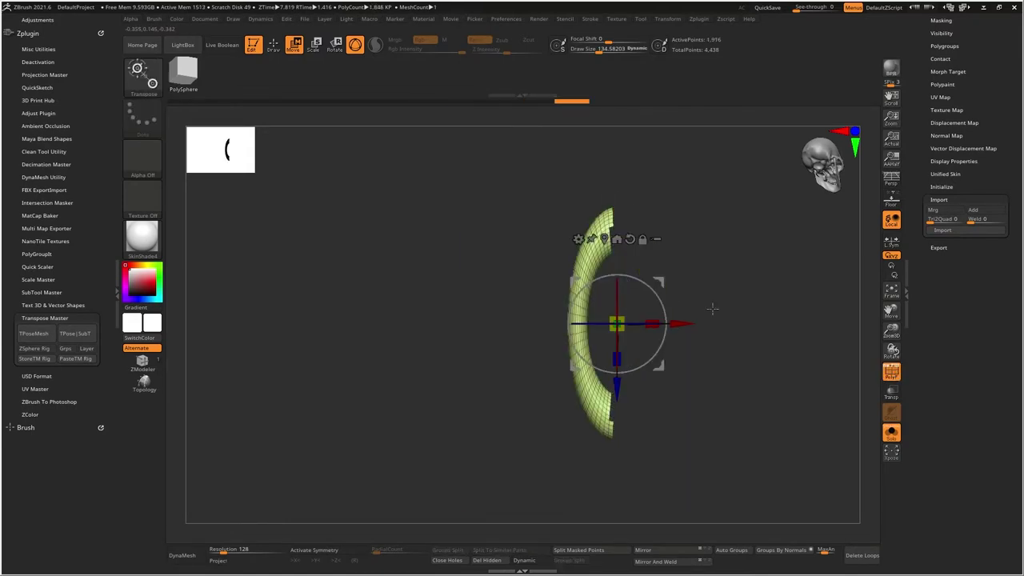
Hide the rear half of both rings in side view and delete the hidden geometry
{"action": "left_click_drag", "start_coordinate": [778, 338], "coordinate": [783, 339], "text": "ctrl+shift"}
{"action": "left_click", "coordinate": [792, 336], "text": "ctrl+shift"}
{"action": "left_click_drag", "start_coordinate": [724, 174], "coordinate": [615, 496], "text": "ctrl+shift"}
{"action": "right_click_drag", "start_coordinate": [643, 228], "coordinate": [668, 201], "text": "ctrl"}
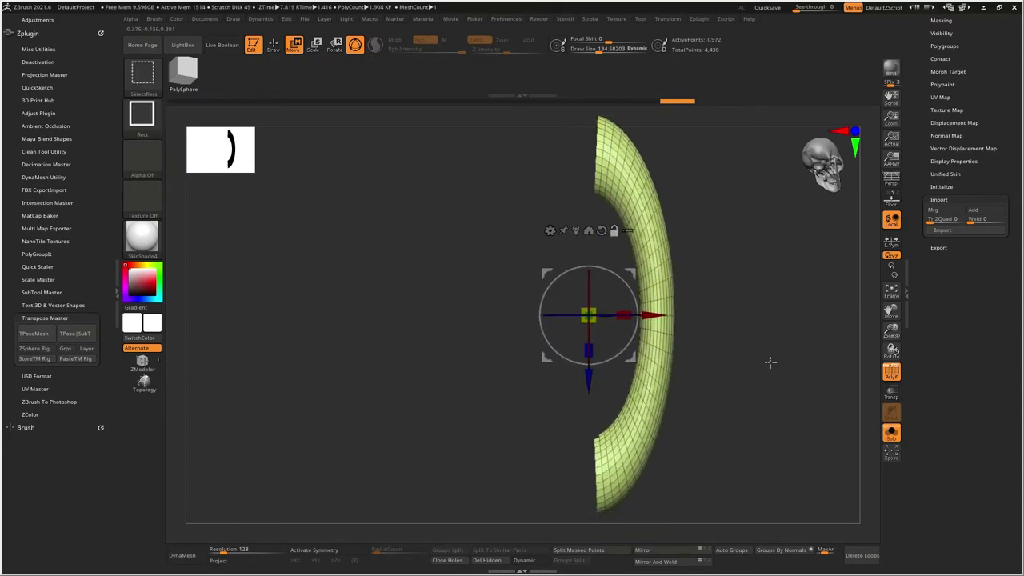
{"action": "left_click_drag", "start_coordinate": [771, 361], "coordinate": [758, 358], "text": "ctrl+shift"}
{"action": "left_click", "coordinate": [760, 347], "text": "ctrl+shift"}
{"action": "right_click_drag", "start_coordinate": [741, 494], "coordinate": [710, 180], "text": "ctrl"}
{"action": "left_click_drag", "start_coordinate": [732, 150], "coordinate": [584, 494], "text": "ctrl+shift"}
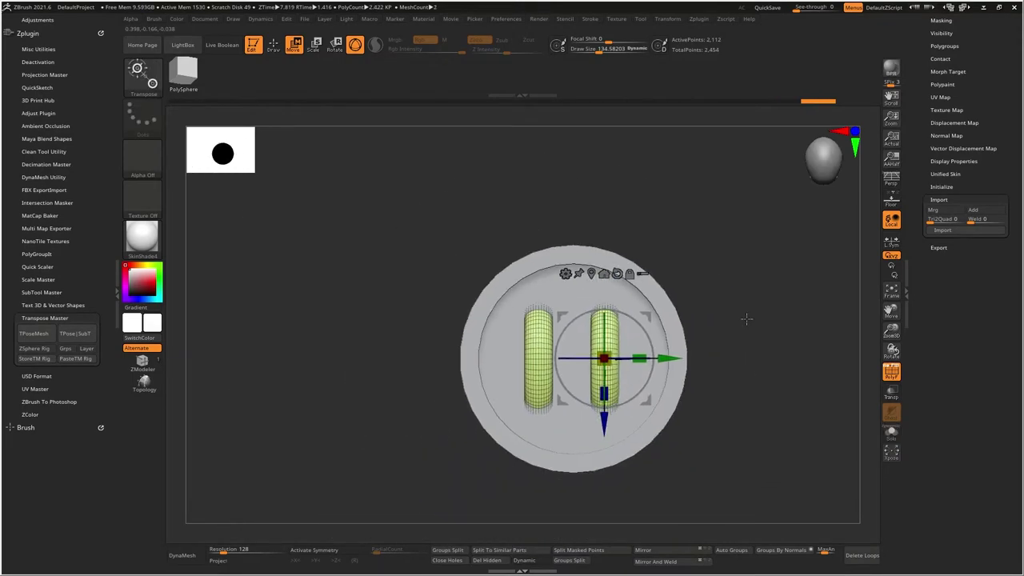
Merge the half rings into the rimmed disc with MergeDown to form one button subtool
{"action": "right_click_drag", "start_coordinate": [747, 320], "coordinate": [756, 315], "text": "alt"}
{"action": "left_click_drag", "start_coordinate": [917, 189], "coordinate": [917, 471]}
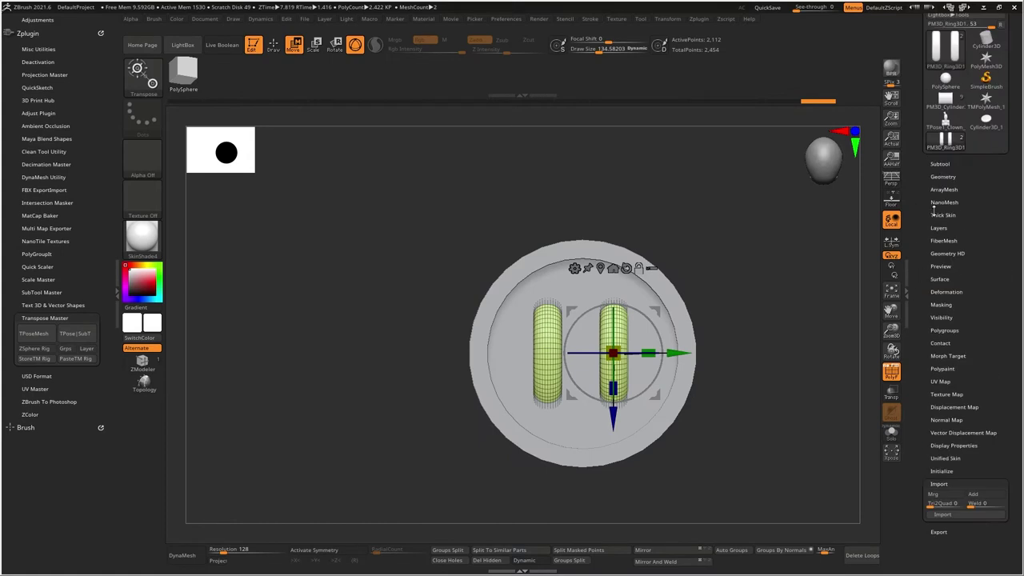
{"action": "key", "text": "q"}
{"action": "left_click", "coordinate": [940, 164]}
{"action": "left_click", "coordinate": [941, 188]}
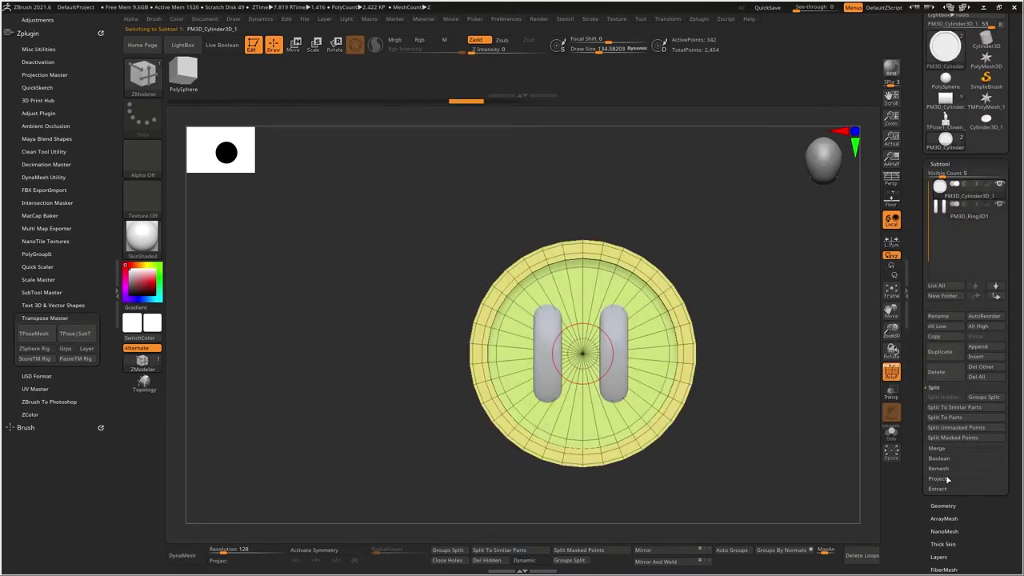
{"action": "left_click", "coordinate": [941, 449]}
{"action": "left_click", "coordinate": [950, 408]}
{"action": "left_click", "coordinate": [843, 430]}
Switch to the clown bust tool, append the finished button and select its subtool
{"action": "mouse_move", "coordinate": [777, 274]}
{"action": "left_mouse_down", "text": "alt"}
{"action": "mouse_move", "coordinate": [772, 308]}
{"action": "mouse_move", "coordinate": [778, 268]}
{"action": "left_mouse_up", "text": "alt"}
{"action": "left_click", "coordinate": [948, 103]}
{"action": "left_click_drag", "start_coordinate": [788, 348], "coordinate": [756, 237], "text": "alt"}
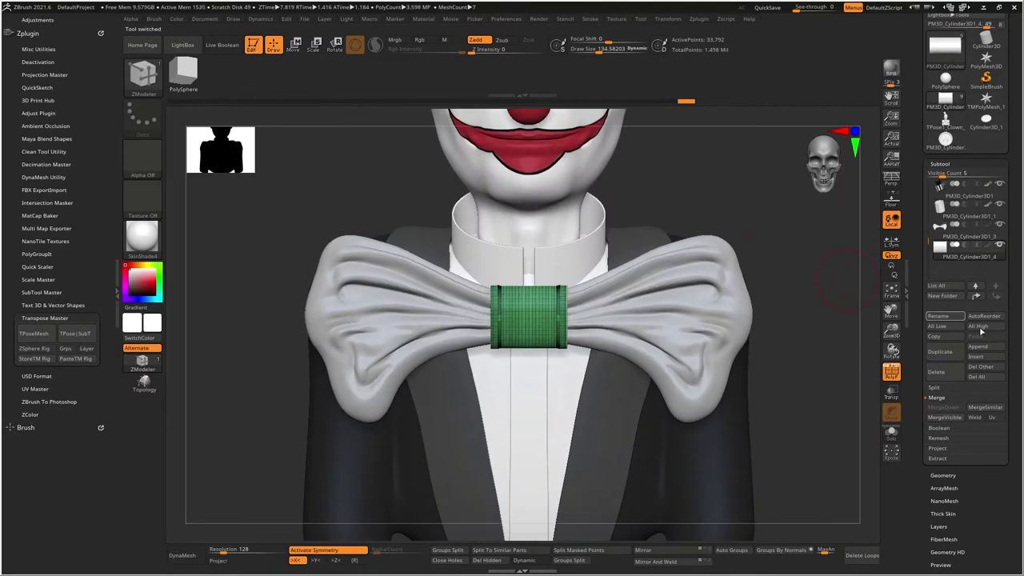
{"action": "left_click", "coordinate": [983, 348]}
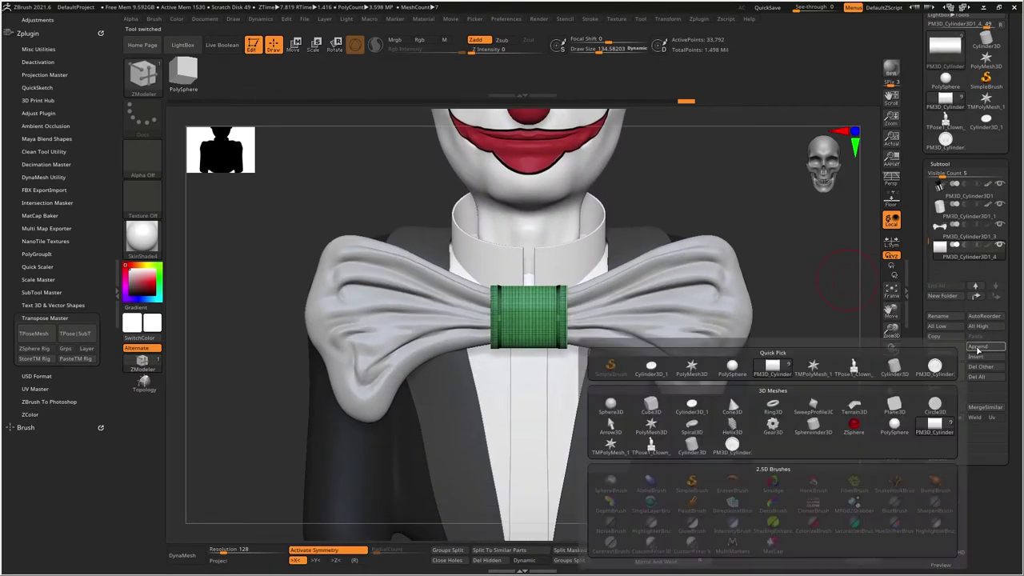
{"action": "left_click", "coordinate": [935, 369]}
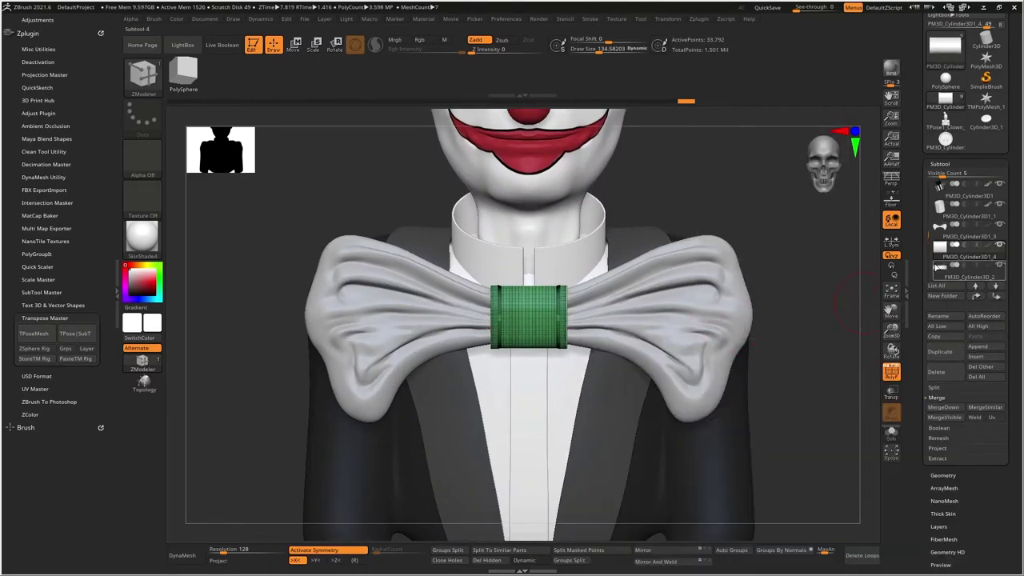
{"action": "left_click_drag", "start_coordinate": [929, 236], "coordinate": [929, 253]}
{"action": "left_click", "coordinate": [943, 231]}
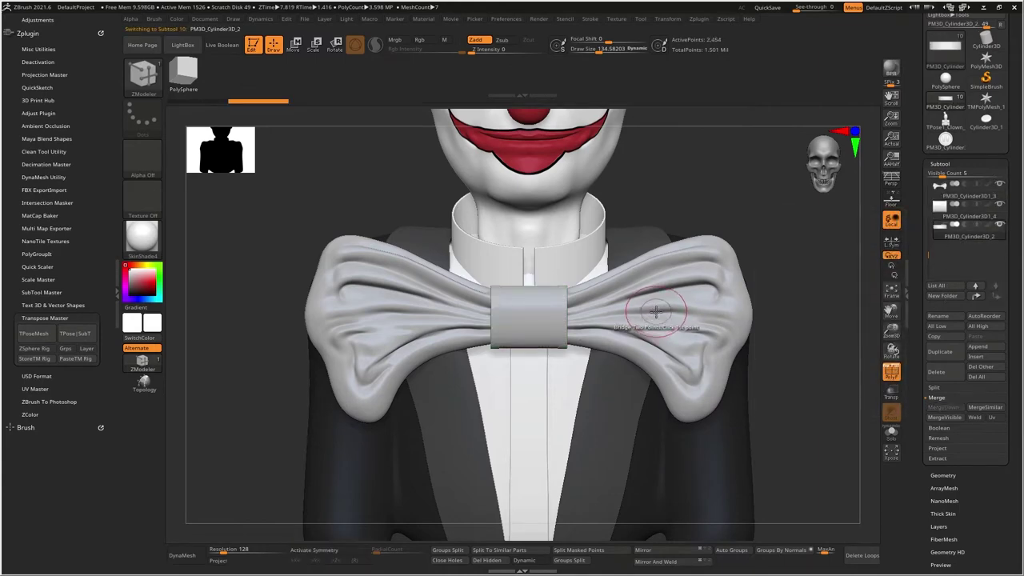
Move the button toward the front of the clown's chest and scale it down
{"action": "key", "text": "w"}
{"action": "right_click_drag", "start_coordinate": [655, 311], "coordinate": [600, 330], "text": "shift"}
{"action": "left_click", "coordinate": [896, 438]}
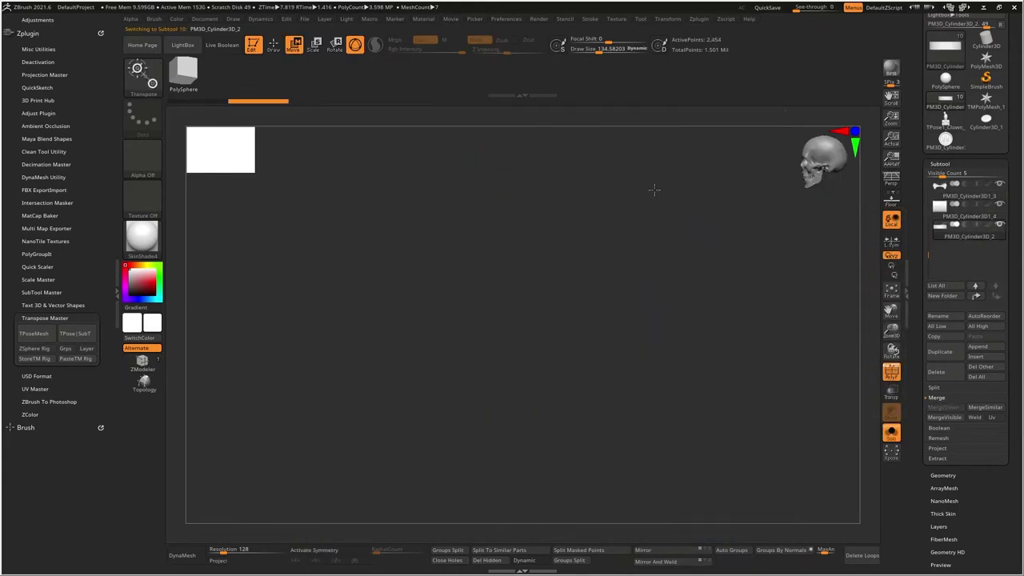
{"action": "right_click_drag", "start_coordinate": [798, 385], "coordinate": [748, 520], "text": "ctrl"}
{"action": "left_click", "coordinate": [893, 432]}
{"action": "right_click_drag", "start_coordinate": [793, 389], "coordinate": [638, 414], "text": "shift"}
{"action": "left_click_drag", "start_coordinate": [645, 274], "coordinate": [581, 286]}
{"action": "right_click_drag", "start_coordinate": [581, 302], "coordinate": [673, 310], "text": "shift"}
{"action": "left_click_drag", "start_coordinate": [615, 329], "coordinate": [744, 395]}
{"action": "right_click_drag", "start_coordinate": [743, 395], "coordinate": [680, 398]}
{"action": "left_click", "coordinate": [891, 433]}
Lower the button below the bow tie in front of the shirt and shrink it further
{"action": "left_click_drag", "start_coordinate": [540, 343], "coordinate": [529, 344]}
{"action": "right_click_drag", "start_coordinate": [535, 344], "coordinate": [736, 312], "text": "shift"}
{"action": "right_click_drag", "start_coordinate": [736, 313], "coordinate": [717, 230], "text": "alt"}
{"action": "left_click_drag", "start_coordinate": [587, 315], "coordinate": [587, 525]}
{"action": "left_click_drag", "start_coordinate": [590, 458], "coordinate": [535, 418]}
Fit the button onto the shirt's placket and duplicate it lower down as a second button
{"action": "right_click_drag", "start_coordinate": [712, 320], "coordinate": [792, 396], "text": "alt"}
{"action": "left_click_drag", "start_coordinate": [665, 353], "coordinate": [656, 352]}
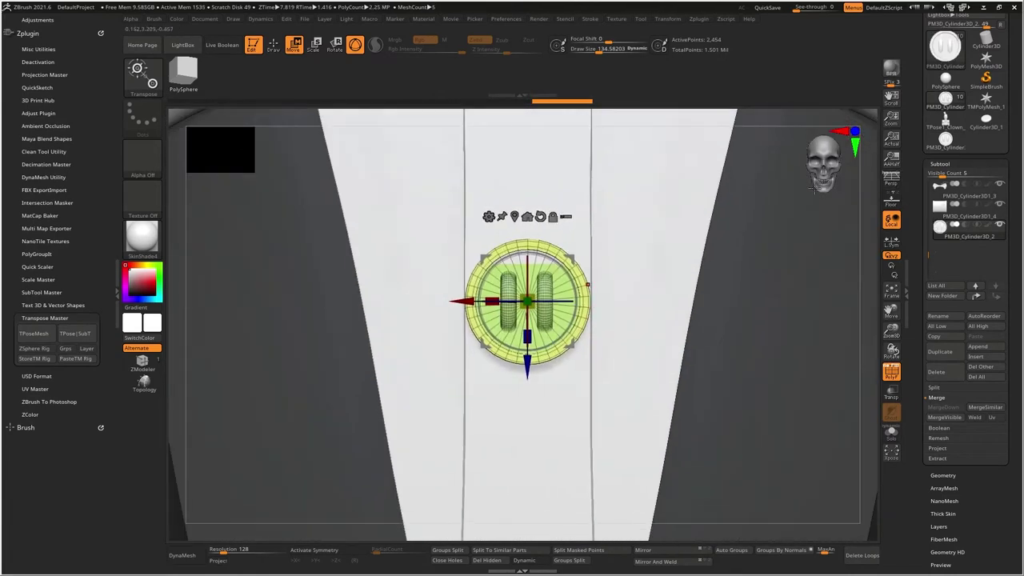
{"action": "right_click_drag", "start_coordinate": [752, 272], "coordinate": [672, 281]}
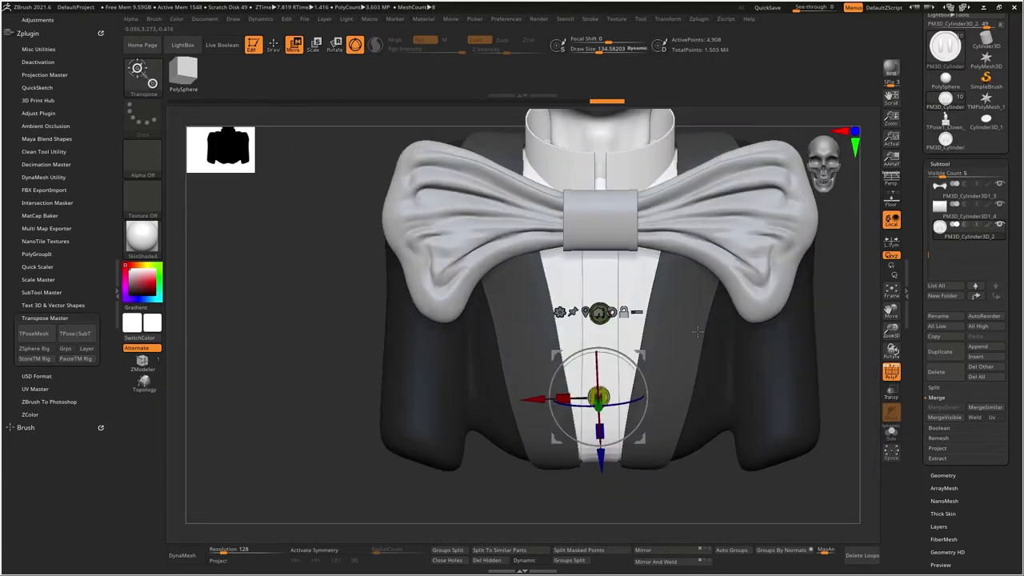
Turn off the polyframe, enable perspective and review the buttoned clown bust from several angles
{"action": "mouse_move", "coordinate": [868, 352]}
{"action": "left_mouse_down", "text": "alt"}
{"action": "mouse_move", "coordinate": [835, 365]}
{"action": "mouse_move", "coordinate": [713, 371]}
{"action": "left_mouse_up", "text": "alt"}
{"action": "key", "text": "q"}
{"action": "key", "text": "shift+f"}
{"action": "mouse_move", "coordinate": [800, 356]}
{"action": "left_mouse_down"}
{"action": "mouse_move", "coordinate": [805, 332]}
{"action": "mouse_move", "coordinate": [787, 388]}
{"action": "left_mouse_up"}
{"action": "key", "text": "p"}
{"action": "left_click_drag", "start_coordinate": [806, 320], "coordinate": [793, 321], "text": "shift"}
{"action": "mouse_move", "coordinate": [792, 322]}
{"action": "left_mouse_down", "text": "alt"}
{"action": "mouse_move", "coordinate": [752, 327]}
{"action": "mouse_move", "coordinate": [747, 345]}
{"action": "mouse_move", "coordinate": [747, 319]}
{"action": "mouse_move", "coordinate": [741, 349]}
{"action": "left_mouse_up", "text": "alt"}
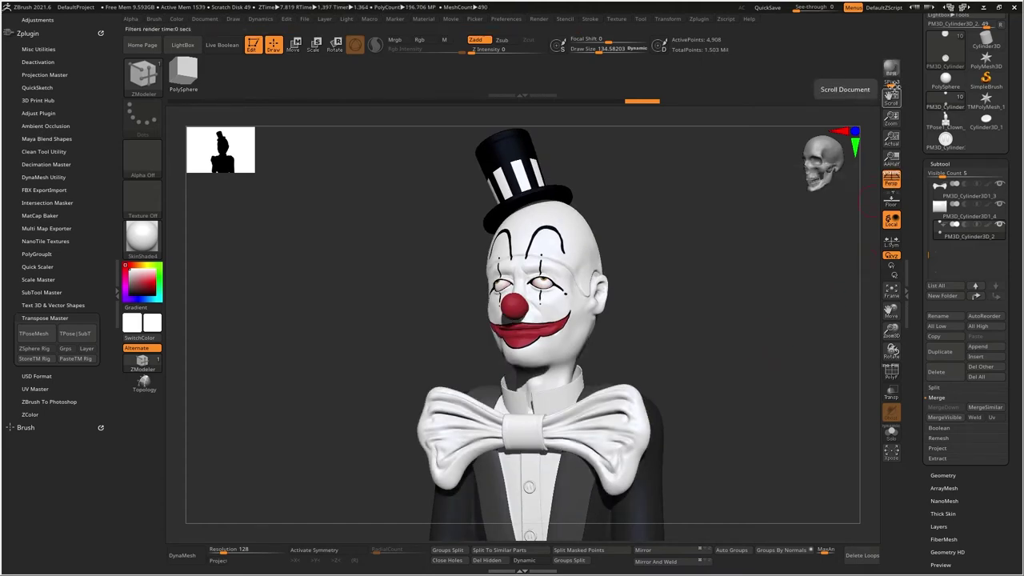
Save the clown bust as a tool file
{"action": "left_click_drag", "start_coordinate": [926, 104], "coordinate": [928, 187]}
{"action": "left_click", "coordinate": [983, 37]}
{"action": "left_click", "coordinate": [821, 461]}
{"action": "left_click", "coordinate": [537, 283]}
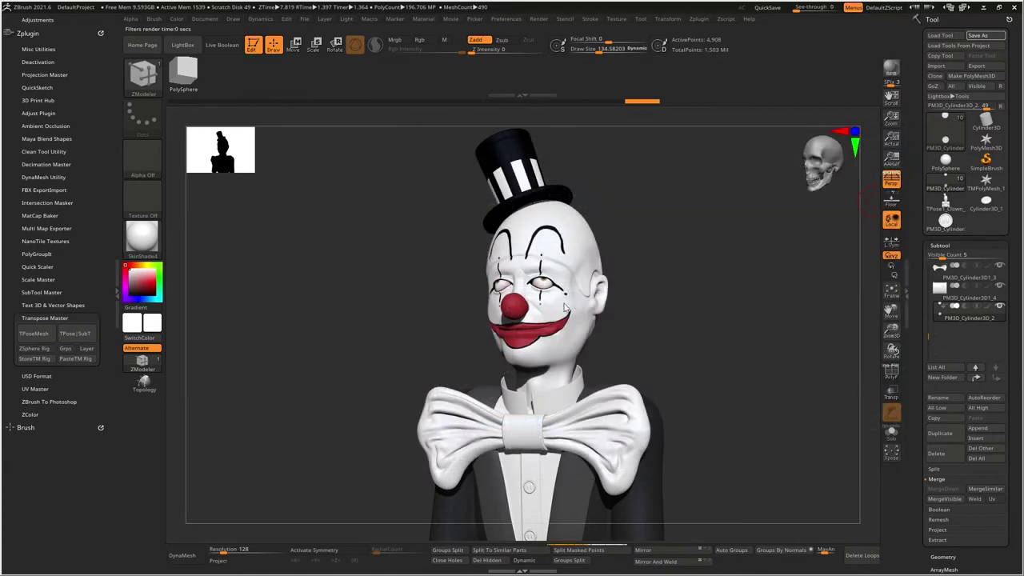
Face the bust from the front and make the bow tie's sculpted bow the active subtool
{"action": "left_click_drag", "start_coordinate": [640, 357], "coordinate": [659, 326], "text": "shift"}
{"action": "left_click_drag", "start_coordinate": [727, 408], "coordinate": [750, 343], "text": "alt"}
{"action": "left_click", "coordinate": [650, 363], "text": "alt"}
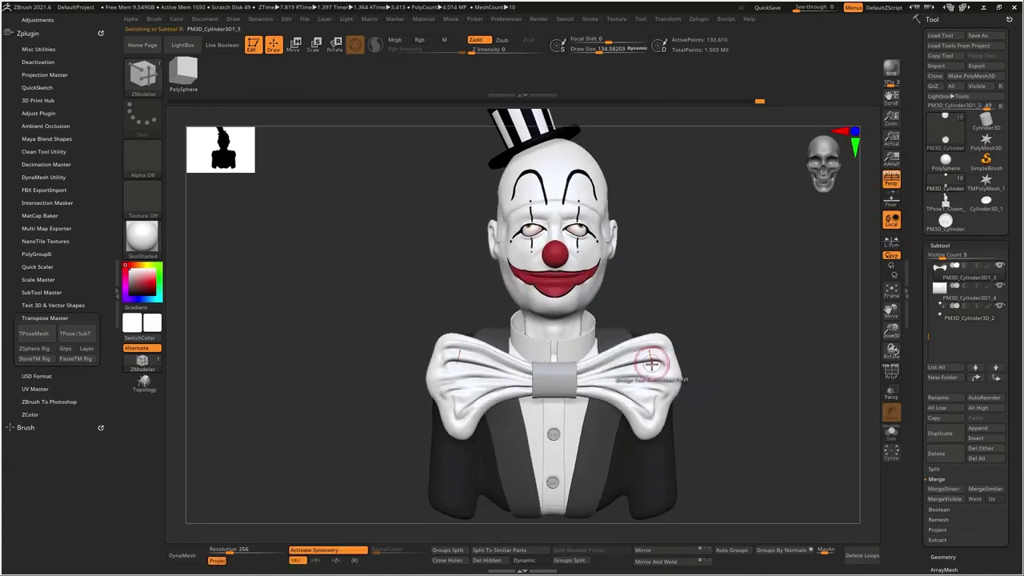
{"action": "right_click_drag", "start_coordinate": [651, 360], "coordinate": [671, 345], "text": "alt"}
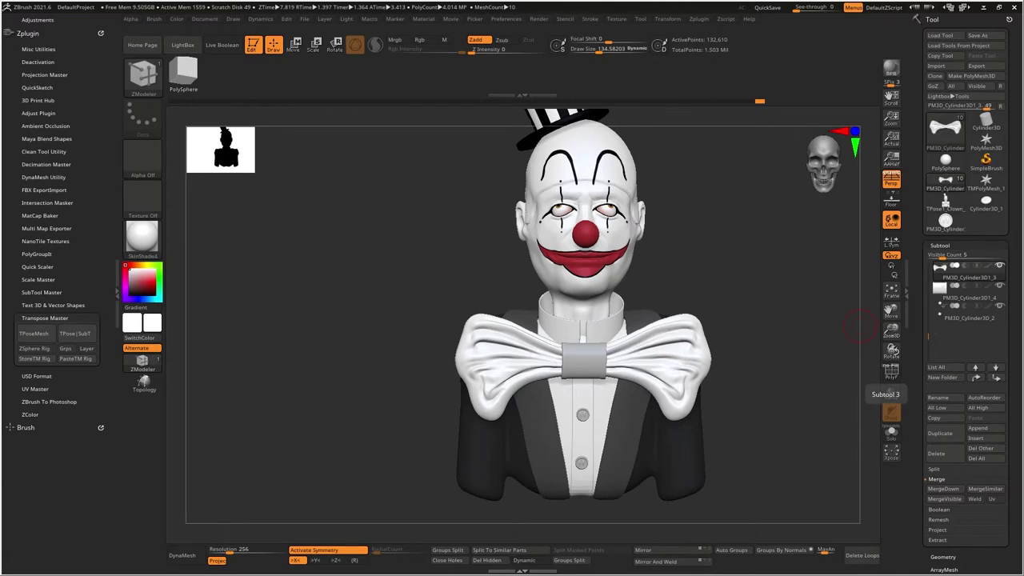
Fill the bow tie's knot and sculpted bow with white
{"action": "key", "text": "f"}
{"action": "left_click", "coordinate": [589, 320], "text": "alt"}
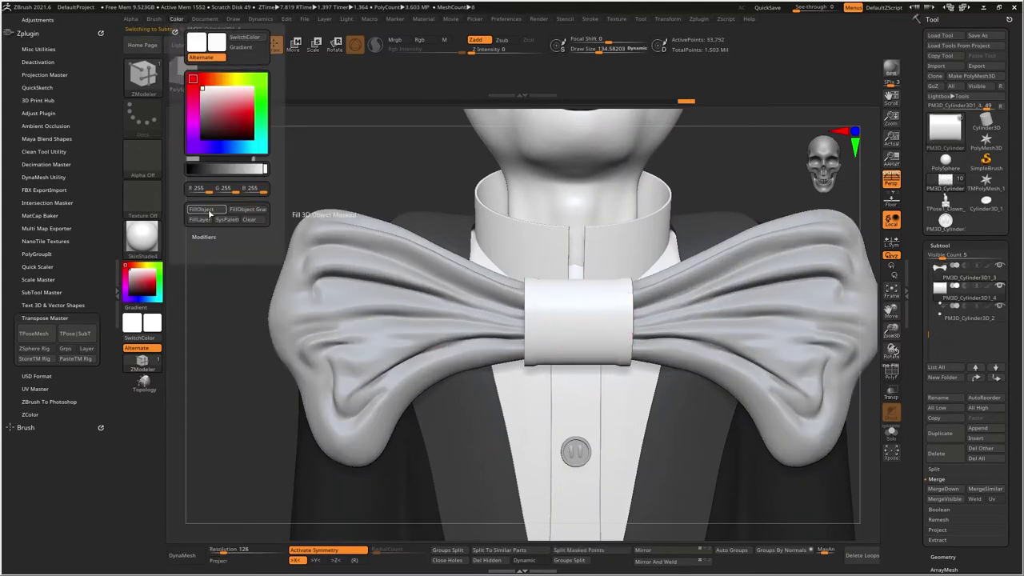
{"action": "left_click", "coordinate": [376, 281], "text": "alt"}
{"action": "left_click", "coordinate": [178, 19]}
{"action": "left_click", "coordinate": [212, 211]}
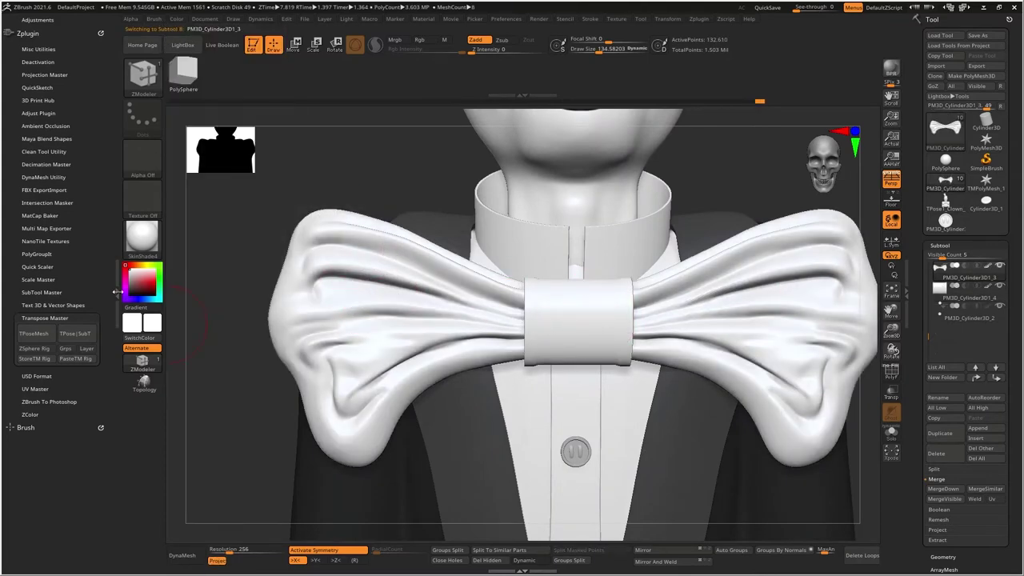
Select the shirt buttons and fill them with grey
{"action": "left_click", "coordinate": [576, 450], "text": "alt"}
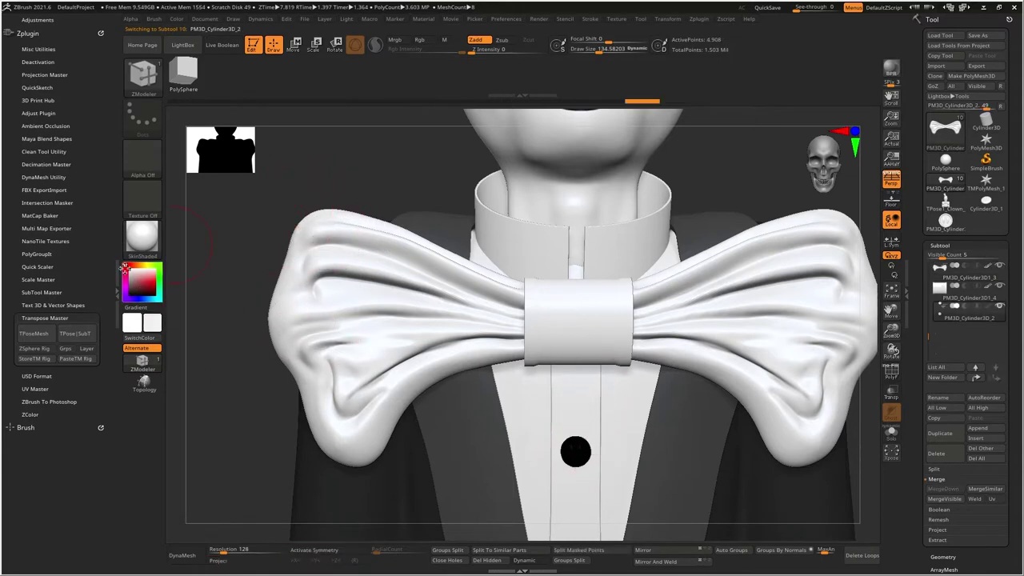
{"action": "left_click", "coordinate": [176, 20]}
{"action": "left_click", "coordinate": [210, 220]}
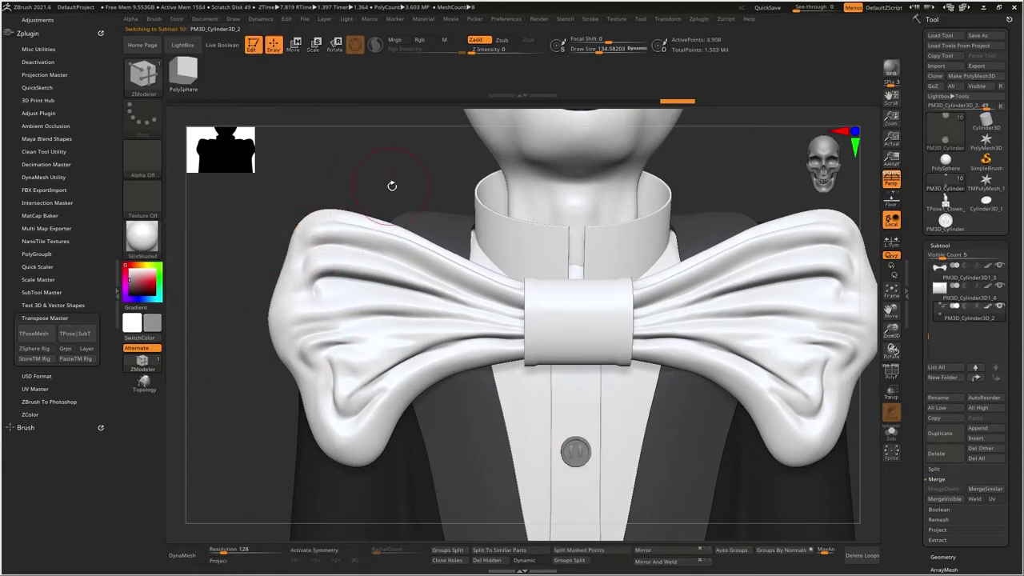
Make the bow tie's knot the active subtool and check its shape from several angles
{"action": "right_click_drag", "start_coordinate": [371, 356], "coordinate": [379, 313], "text": "ctrl"}
{"action": "right_click_drag", "start_coordinate": [695, 264], "coordinate": [711, 124], "text": "ctrl"}
{"action": "right_click_drag", "start_coordinate": [711, 124], "coordinate": [732, 183], "text": "ctrl"}
{"action": "left_click", "coordinate": [539, 305], "text": "alt"}
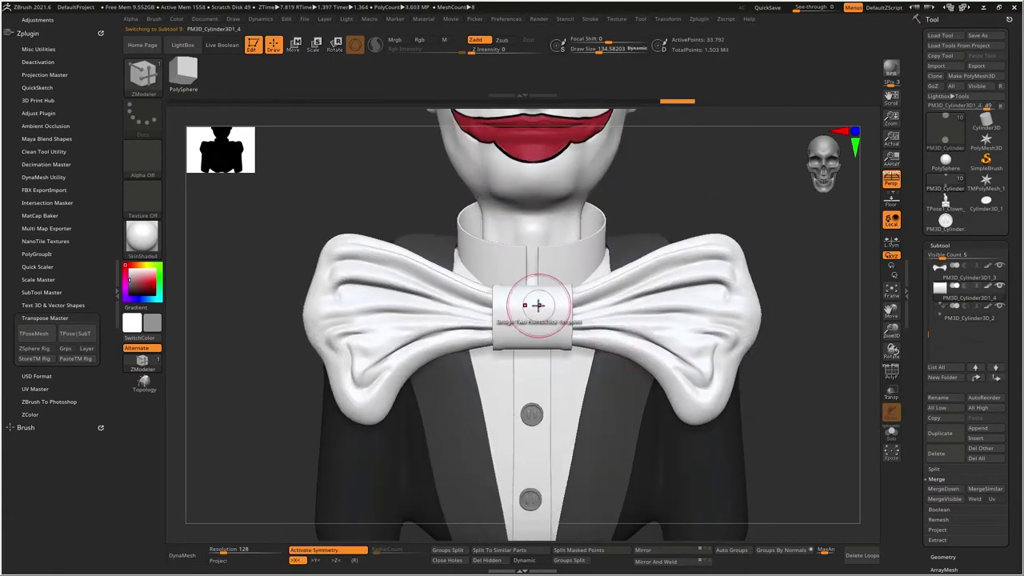
{"action": "mouse_move", "coordinate": [466, 333]}
{"action": "right_mouse_down"}
{"action": "mouse_move", "coordinate": [574, 317]}
{"action": "mouse_move", "coordinate": [510, 321]}
{"action": "mouse_move", "coordinate": [548, 330]}
{"action": "right_mouse_up"}
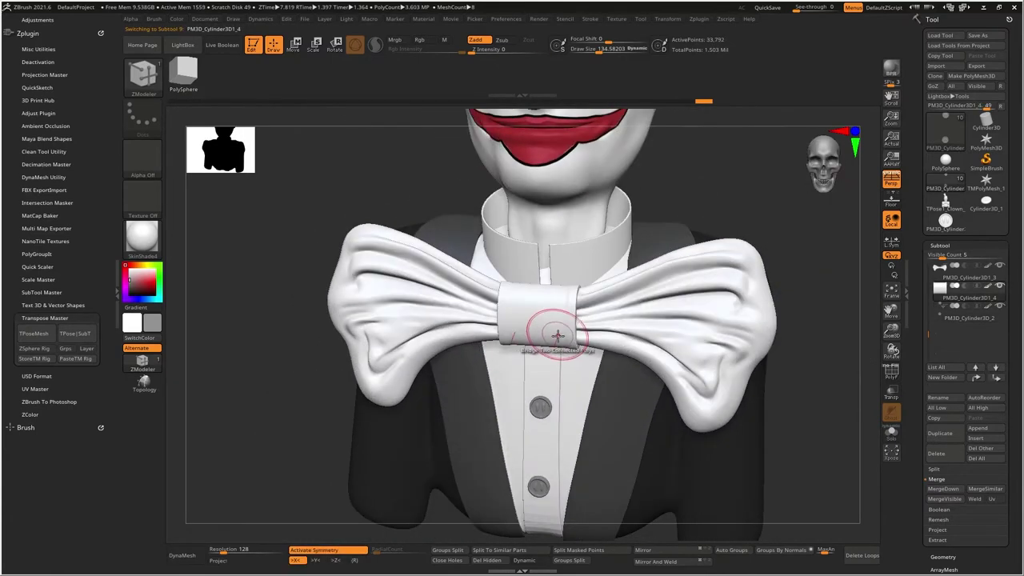
{"action": "right_click_drag", "start_coordinate": [616, 310], "coordinate": [637, 327]}
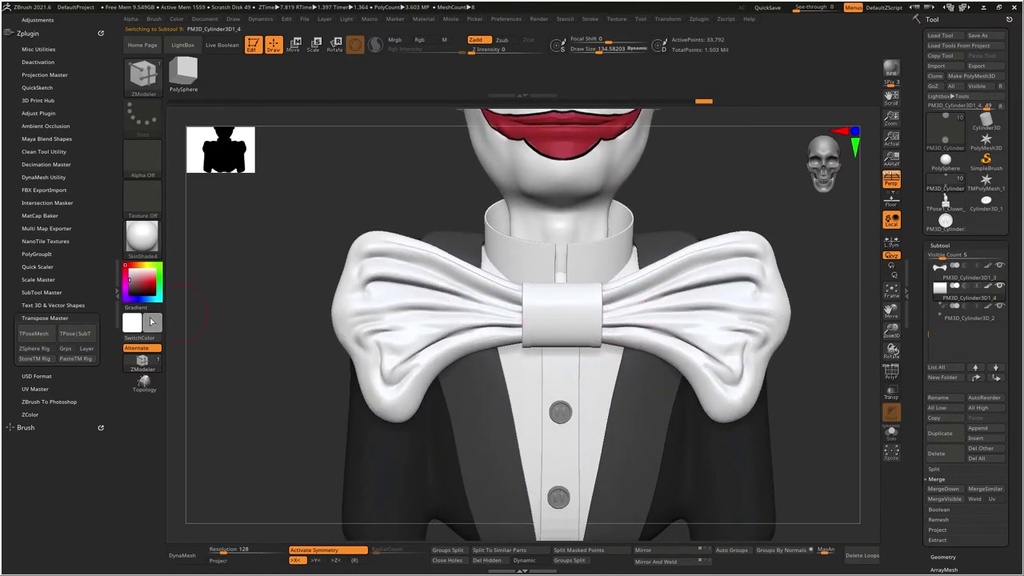
Try a circular mask on the front of the knot with the MaskPerfectCircle brush
{"action": "right_click_drag", "start_coordinate": [560, 312], "coordinate": [581, 328], "text": "ctrl"}
{"action": "left_click", "coordinate": [146, 79], "text": "ctrl"}
{"action": "left_click", "coordinate": [402, 136], "text": "ctrl"}
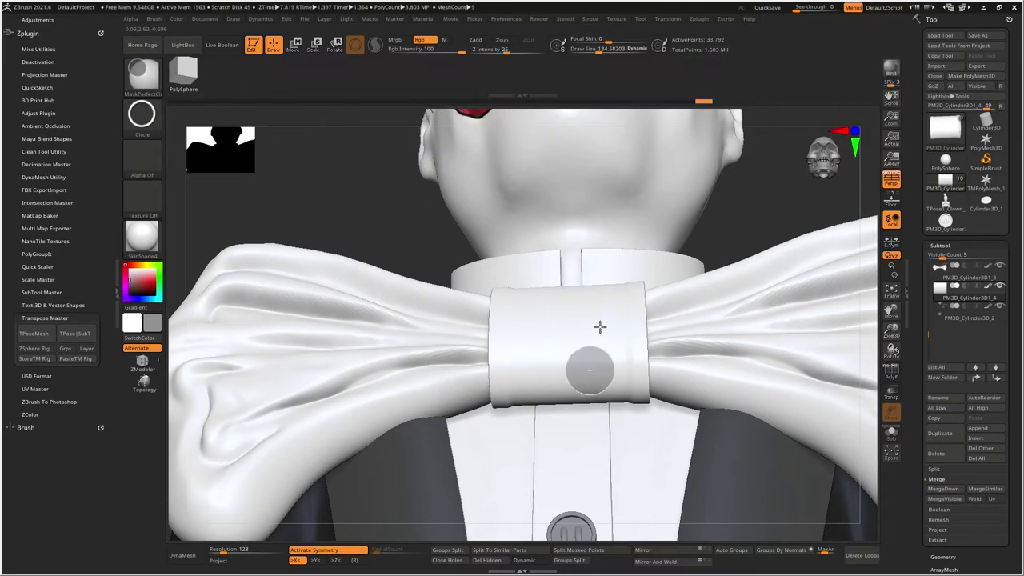
{"action": "left_click_drag", "start_coordinate": [598, 329], "coordinate": [562, 299], "text": "ctrl"}
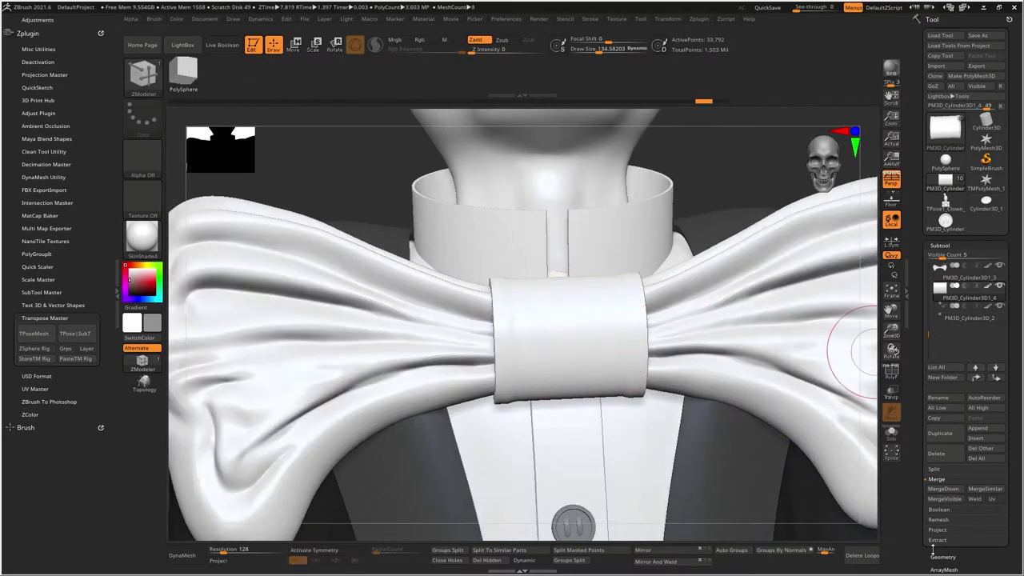
Inspect the knot's wireframe, try subdividing it to level 3 with a circular mask on the front, and undo the attempt
{"action": "left_click", "coordinate": [941, 556]}
{"action": "right_click_drag", "start_coordinate": [552, 341], "coordinate": [700, 374]}
{"action": "left_click", "coordinate": [897, 375]}
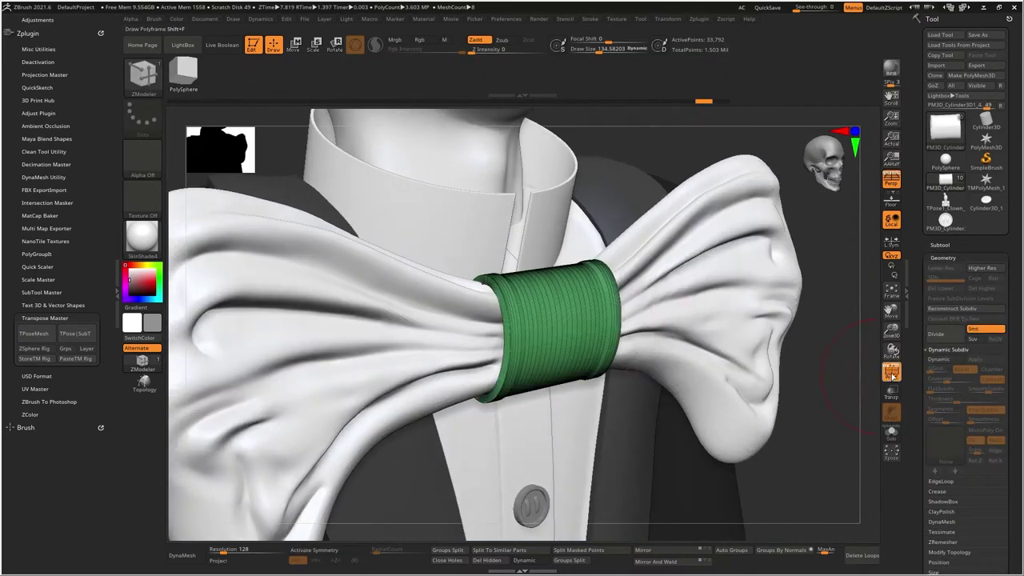
{"action": "left_click", "coordinate": [890, 373]}
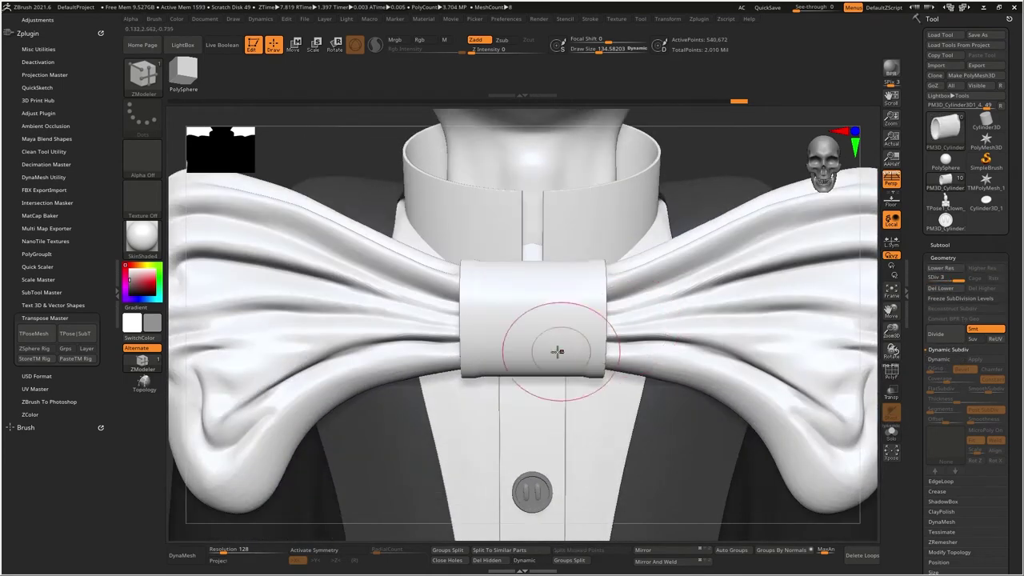
{"action": "left_click_drag", "start_coordinate": [539, 359], "coordinate": [536, 381], "text": "ctrl"}
{"action": "right_click_drag", "start_coordinate": [549, 365], "coordinate": [571, 322]}
{"action": "left_click", "coordinate": [560, 296], "text": "ctrl"}
{"action": "key", "text": "ctrl+z"}
{"action": "key", "text": "ctrl+z"}
{"action": "right_click_drag", "start_coordinate": [658, 322], "coordinate": [760, 357]}
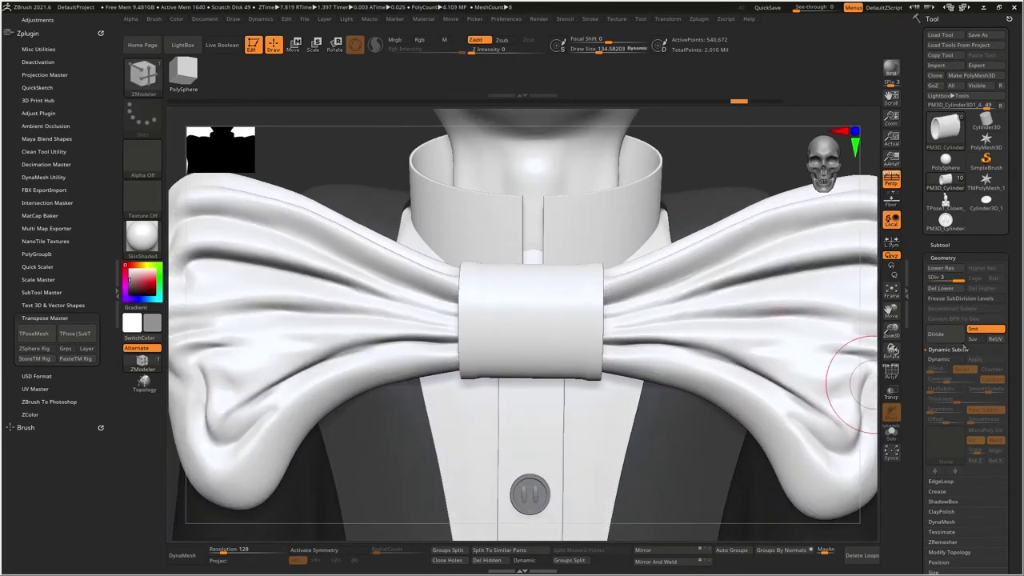
{"action": "key", "text": "ctrl+z"}
{"action": "key", "text": "ctrl+z"}
Reduce the knot's mesh with repeated ZRemesher passes at Half density, then turn Half off
{"action": "left_click_drag", "start_coordinate": [919, 416], "coordinate": [919, 390]}
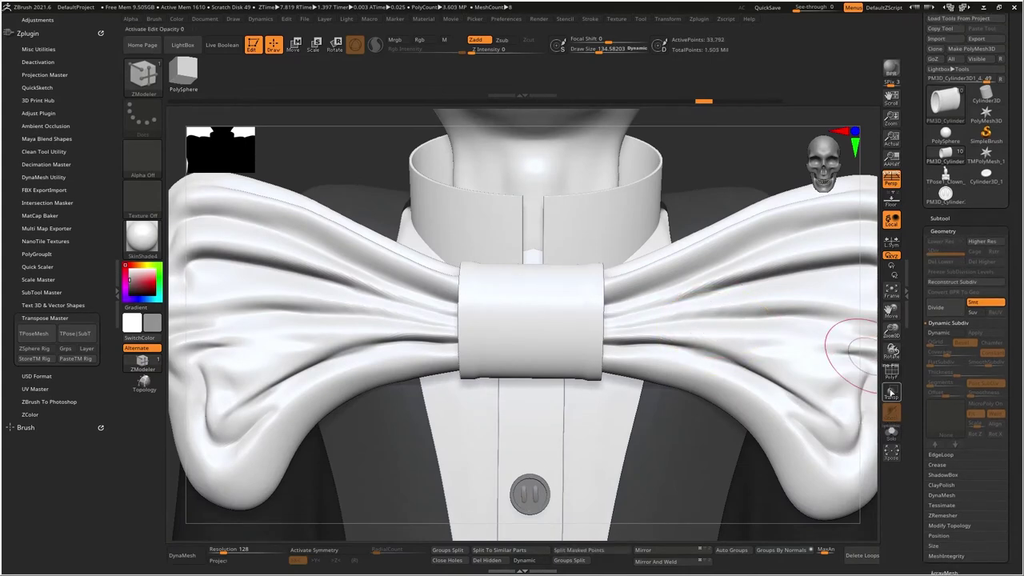
{"action": "left_click", "coordinate": [892, 374]}
{"action": "right_click_drag", "start_coordinate": [614, 348], "coordinate": [768, 392]}
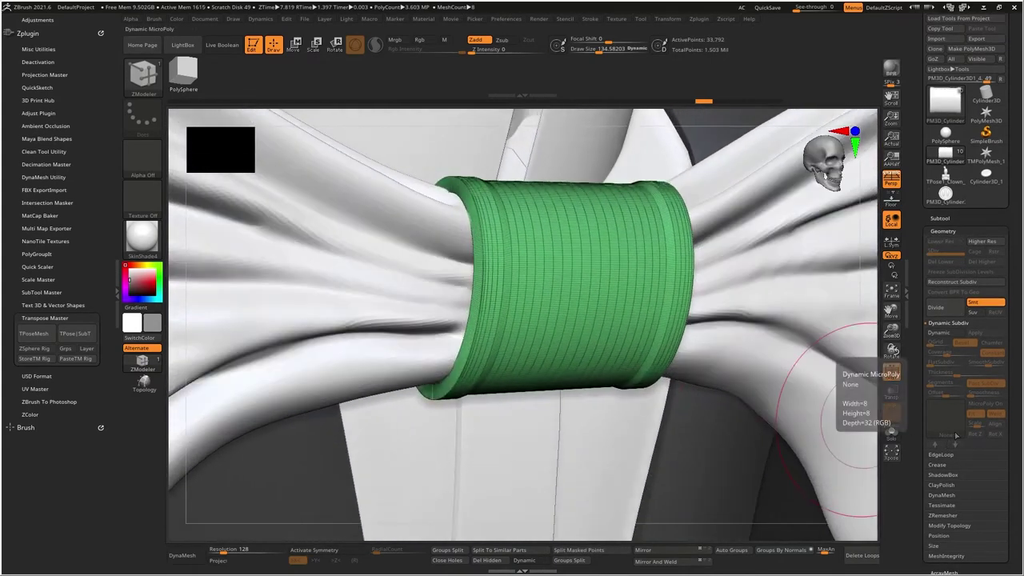
{"action": "left_click", "coordinate": [947, 515]}
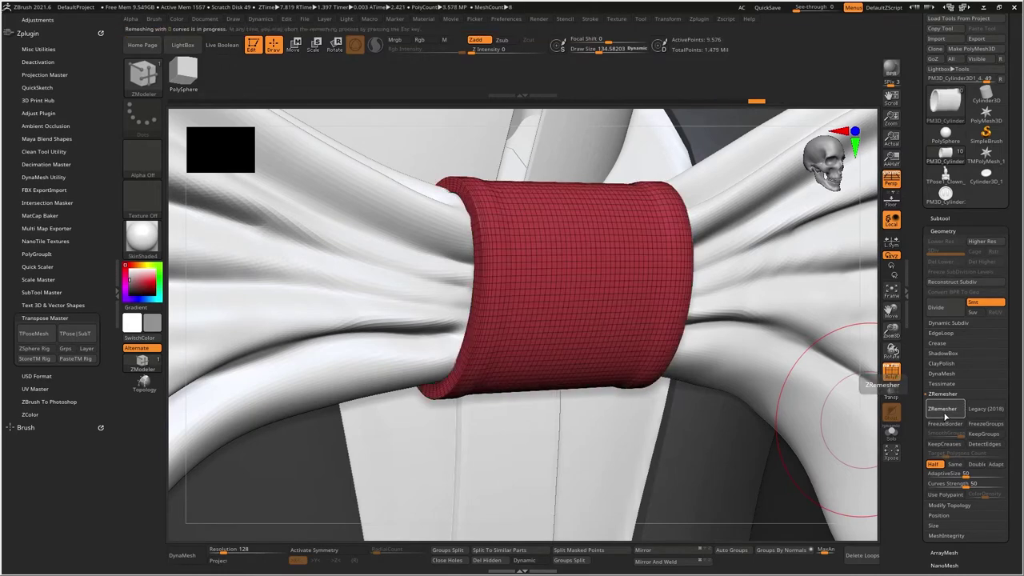
{"action": "left_click", "coordinate": [942, 416]}
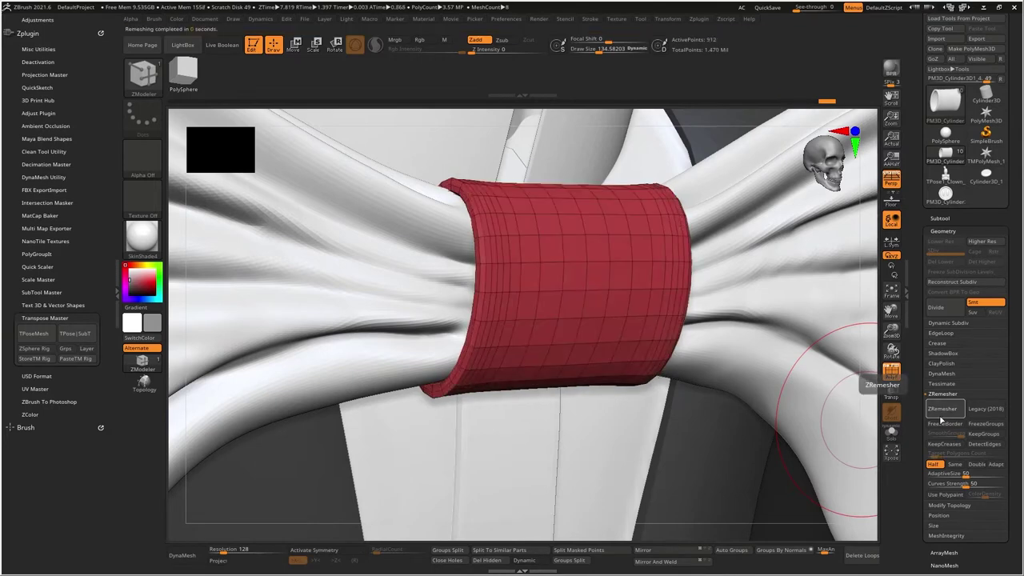
{"action": "left_click", "coordinate": [932, 468]}
Divide the remeshed knot three times to reach subdivision level 4
{"action": "left_click", "coordinate": [952, 310]}
{"action": "left_click", "coordinate": [951, 310]}
{"action": "left_click", "coordinate": [950, 311]}
Switch to a rectangular masking brush for isolating the ends of the knot
{"action": "left_click_drag", "start_coordinate": [678, 421], "coordinate": [589, 398], "text": "shift"}
{"action": "right_click_drag", "start_coordinate": [397, 388], "coordinate": [453, 255], "text": "ctrl"}
{"action": "left_click", "coordinate": [152, 97], "text": "ctrl"}
{"action": "left_click", "coordinate": [452, 142], "text": "ctrl"}
Try masking one end of the knot without symmetry and clear the mask
{"action": "left_click_drag", "start_coordinate": [364, 152], "coordinate": [510, 437], "text": "ctrl"}
{"action": "mouse_move", "coordinate": [511, 437]}
{"action": "right_mouse_down"}
{"action": "mouse_move", "coordinate": [584, 345]}
{"action": "mouse_move", "coordinate": [546, 369]}
{"action": "right_mouse_up"}
{"action": "left_click", "coordinate": [645, 217], "text": "ctrl"}
{"action": "key", "text": "ctrl+z"}
{"action": "left_click_drag", "start_coordinate": [393, 173], "coordinate": [402, 192], "text": "ctrl"}
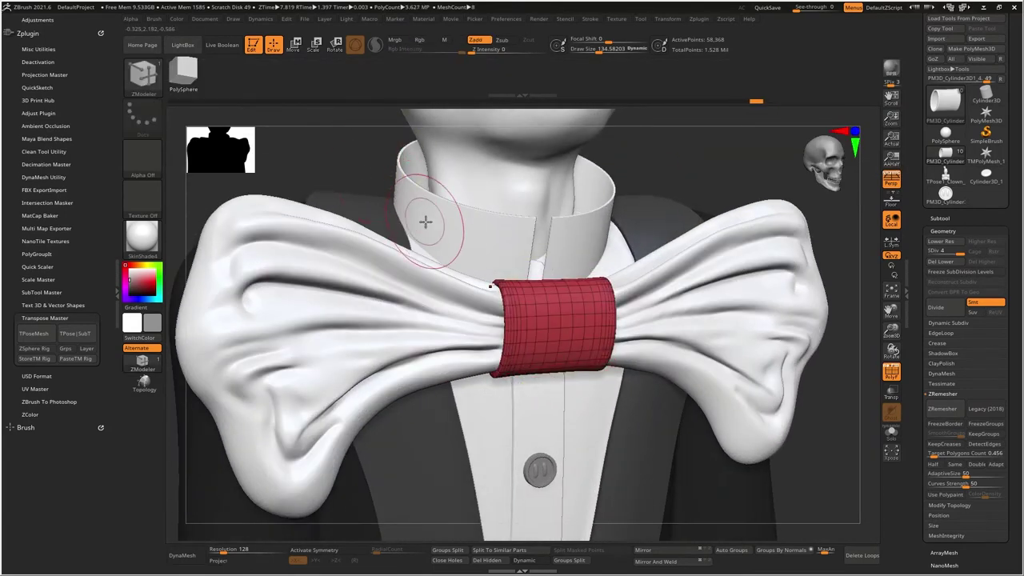
Turn on X symmetry, mask both ends of the knot and invert the mask
{"action": "key", "text": "x"}
{"action": "right_click_drag", "start_coordinate": [525, 308], "coordinate": [490, 273], "text": "shift"}
{"action": "left_click_drag", "start_coordinate": [398, 165], "coordinate": [527, 436], "text": "ctrl"}
{"action": "right_click_drag", "start_coordinate": [531, 414], "coordinate": [650, 196]}
{"action": "left_click", "coordinate": [617, 165], "text": "ctrl"}
Enlarge the knot's unmasked ends into raised rims, clear the mask and hide the polyframe
{"action": "key", "text": "w"}
{"action": "left_click_drag", "start_coordinate": [518, 316], "coordinate": [521, 305]}
{"action": "right_click_drag", "start_coordinate": [522, 306], "coordinate": [505, 317], "text": "shift"}
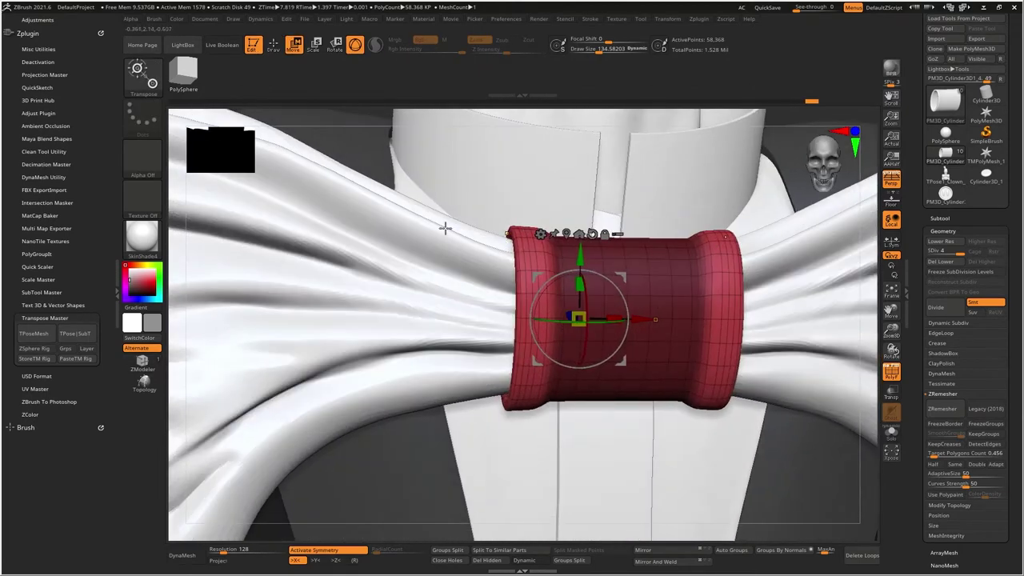
{"action": "right_click_drag", "start_coordinate": [408, 185], "coordinate": [483, 226], "text": "alt"}
{"action": "left_click_drag", "start_coordinate": [482, 226], "coordinate": [493, 238], "text": "ctrl"}
{"action": "right_click_drag", "start_coordinate": [491, 240], "coordinate": [494, 326]}
{"action": "left_click", "coordinate": [890, 373]}
{"action": "key", "text": "q"}
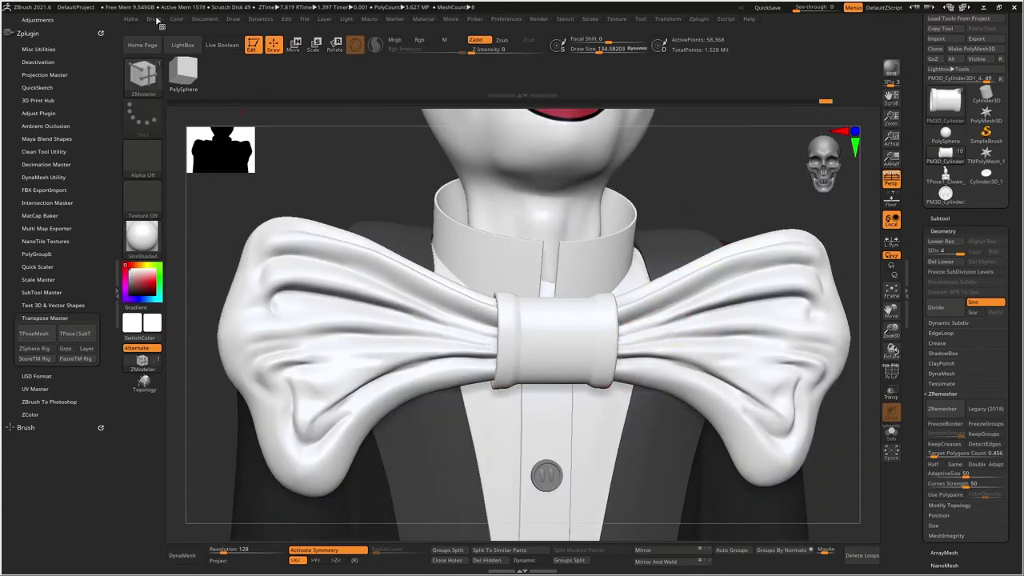
Fill the knot with white and divide it to subdivision level 5
{"action": "mouse_move", "coordinate": [177, 23]}
{"action": "left_click", "coordinate": [219, 212]}
{"action": "right_click_drag", "start_coordinate": [520, 336], "coordinate": [565, 359]}
{"action": "left_click", "coordinate": [956, 308]}
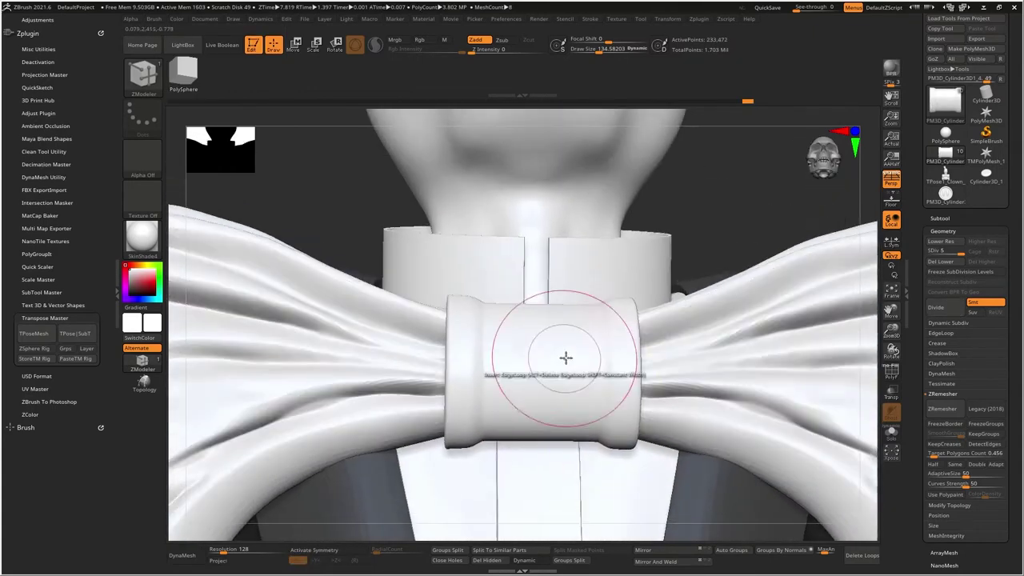
Choose the MaskPerfectCircle brush and try circular masks of different sizes on the front of the knot
{"action": "left_click", "coordinate": [144, 77], "text": "ctrl"}
{"action": "left_click", "coordinate": [400, 132]}
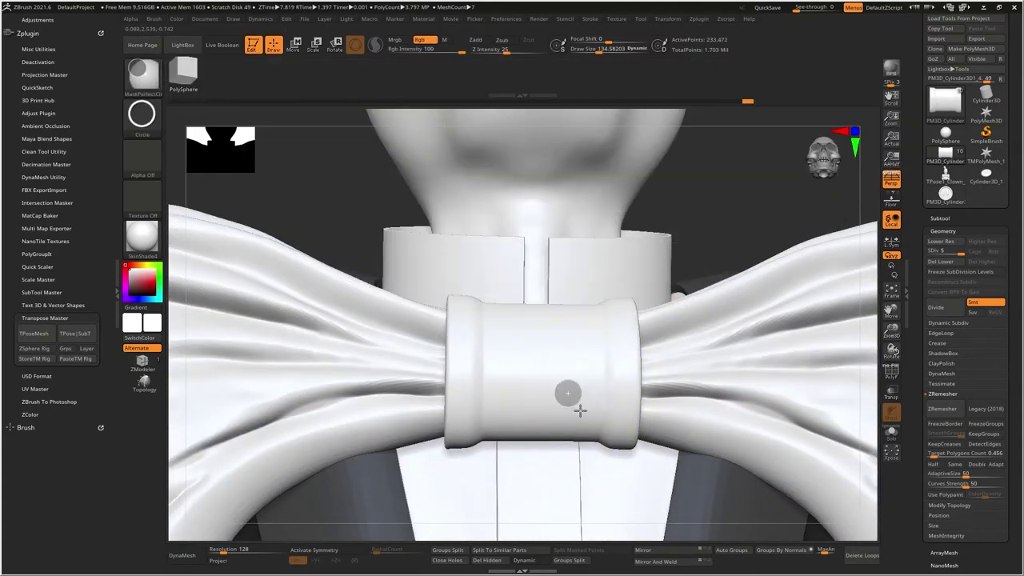
{"action": "key", "text": "ctrl+i"}
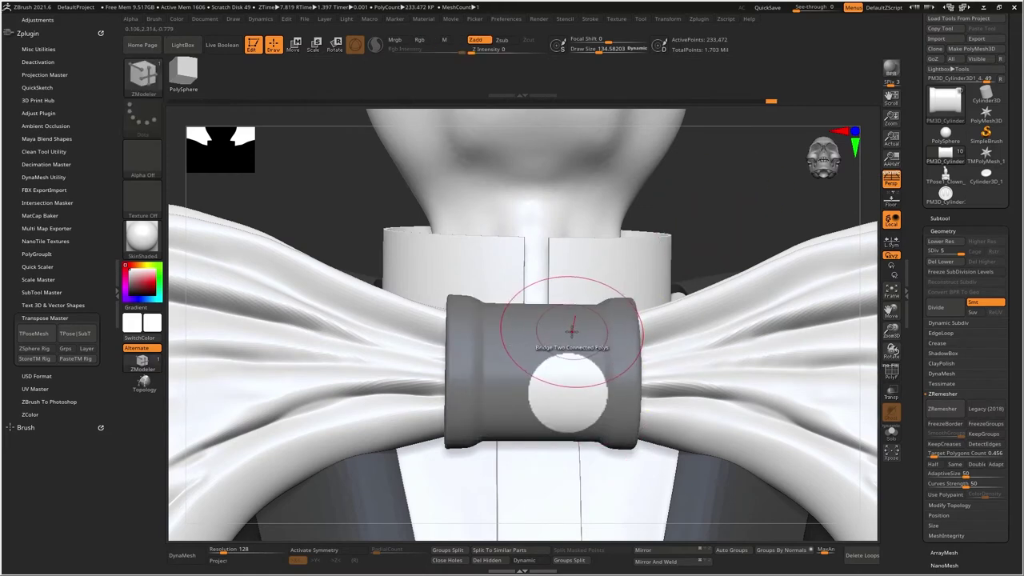
{"action": "key", "text": "ctrl+i"}
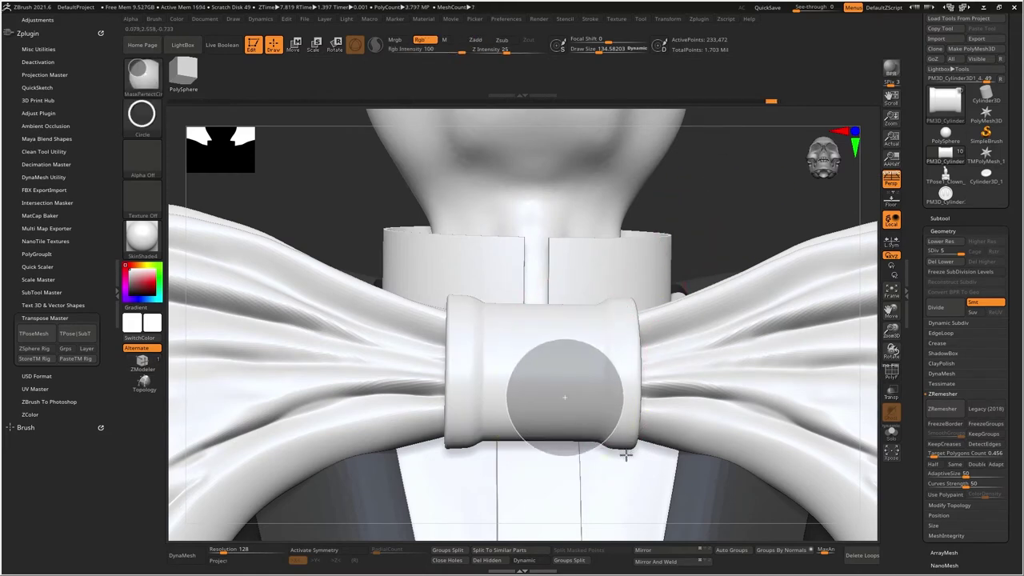
{"action": "left_click_drag", "start_coordinate": [626, 455], "coordinate": [628, 456], "text": "ctrl"}
{"action": "mouse_move", "coordinate": [585, 394]}
{"action": "right_mouse_down"}
{"action": "mouse_move", "coordinate": [590, 406]}
{"action": "mouse_move", "coordinate": [664, 356]}
{"action": "mouse_move", "coordinate": [593, 345]}
{"action": "mouse_move", "coordinate": [577, 359]}
{"action": "right_mouse_up"}
{"action": "left_click_drag", "start_coordinate": [560, 396], "coordinate": [577, 413], "text": "ctrl"}
{"action": "left_click_drag", "start_coordinate": [585, 325], "coordinate": [585, 329], "text": "ctrl"}
Mask a large circle on the knot's lower right front, invert the mask, fill the spot with black and clear the mask
{"action": "right_click_drag", "start_coordinate": [585, 341], "coordinate": [583, 403]}
{"action": "left_click_drag", "start_coordinate": [567, 395], "coordinate": [602, 349], "text": "ctrl"}
{"action": "key", "text": "ctrl+i"}
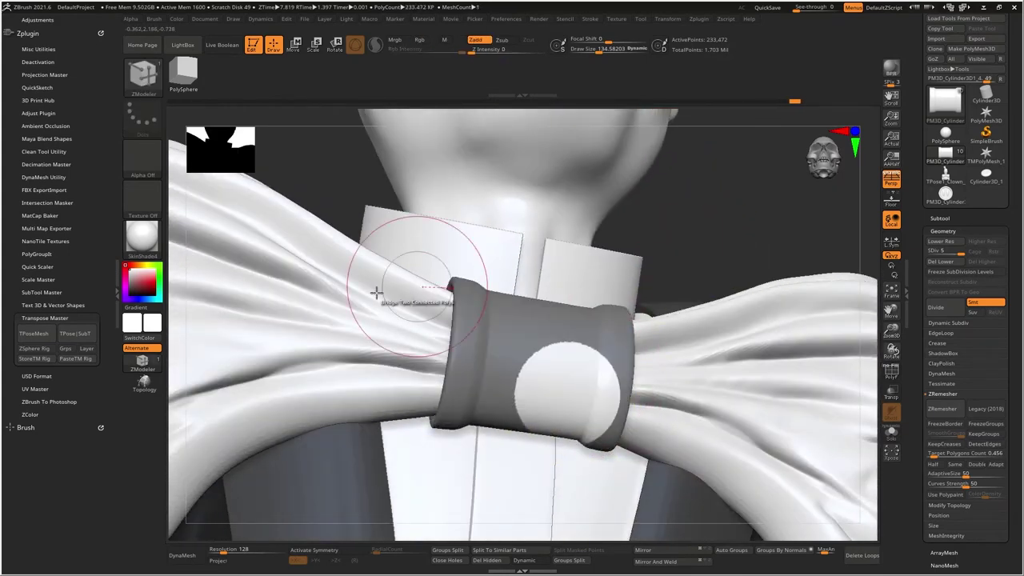
{"action": "left_click_drag", "start_coordinate": [138, 285], "coordinate": [118, 302]}
{"action": "mouse_move", "coordinate": [178, 24]}
{"action": "left_click", "coordinate": [206, 212]}
{"action": "right_click_drag", "start_coordinate": [538, 306], "coordinate": [552, 357]}
{"action": "left_click_drag", "start_coordinate": [596, 228], "coordinate": [612, 243], "text": "ctrl"}
Add a second black spot at the knot's upper left edge using an inverted circular mask, then clear the mask
{"action": "right_click_drag", "start_coordinate": [513, 298], "coordinate": [507, 343]}
{"action": "mouse_move", "coordinate": [506, 280]}
{"action": "left_mouse_down", "text": "ctrl"}
{"action": "mouse_move", "coordinate": [518, 204]}
{"action": "mouse_move", "coordinate": [511, 183]}
{"action": "left_mouse_up", "text": "ctrl"}
{"action": "mouse_move", "coordinate": [516, 189]}
{"action": "right_mouse_down"}
{"action": "mouse_move", "coordinate": [526, 336]}
{"action": "mouse_move", "coordinate": [515, 229]}
{"action": "right_mouse_up"}
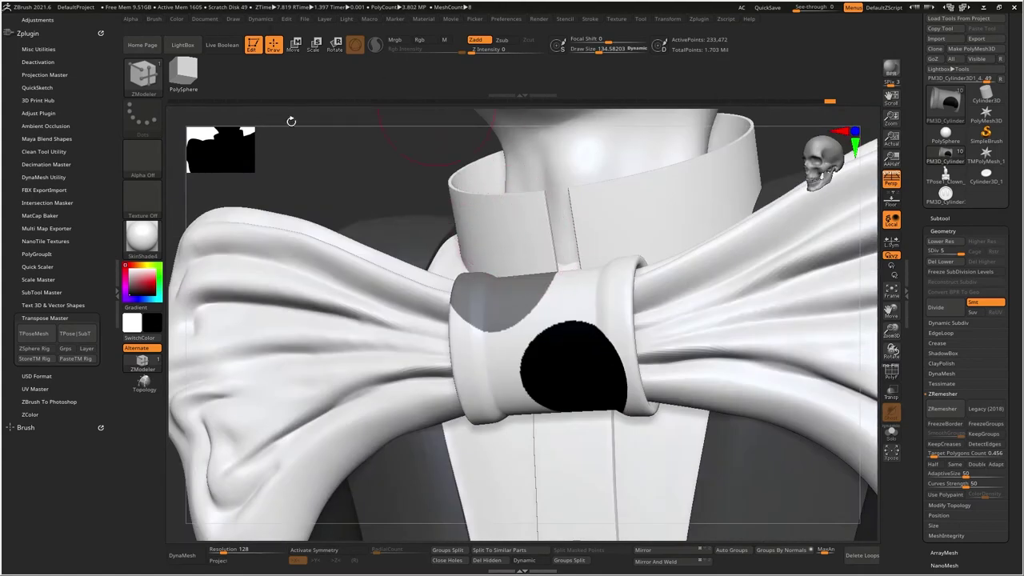
{"action": "key", "text": "ctrl+i"}
{"action": "left_click", "coordinate": [175, 20]}
{"action": "left_click", "coordinate": [218, 218]}
{"action": "right_click_drag", "start_coordinate": [384, 280], "coordinate": [468, 328]}
{"action": "left_click_drag", "start_coordinate": [704, 132], "coordinate": [734, 155], "text": "ctrl"}
Review the spotted knot on the whole bust and make the sculpted bow the active subtool
{"action": "right_click_drag", "start_coordinate": [679, 160], "coordinate": [633, 208], "text": "alt"}
{"action": "right_click_drag", "start_coordinate": [737, 226], "coordinate": [702, 308], "text": "alt"}
{"action": "right_click_drag", "start_coordinate": [702, 308], "coordinate": [677, 284], "text": "ctrl"}
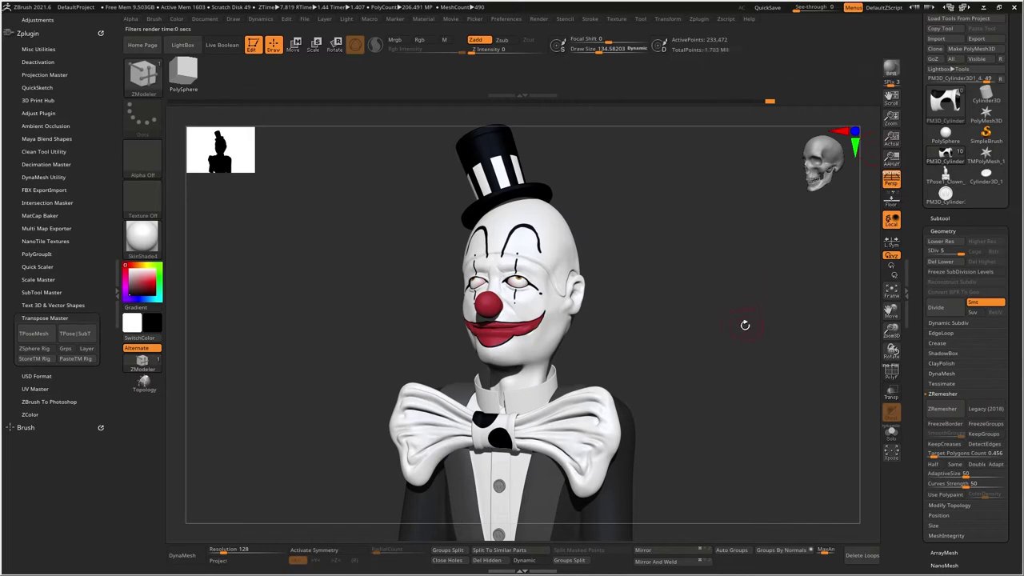
{"action": "right_click_drag", "start_coordinate": [617, 297], "coordinate": [640, 320]}
{"action": "right_click_drag", "start_coordinate": [640, 320], "coordinate": [730, 188], "text": "alt"}
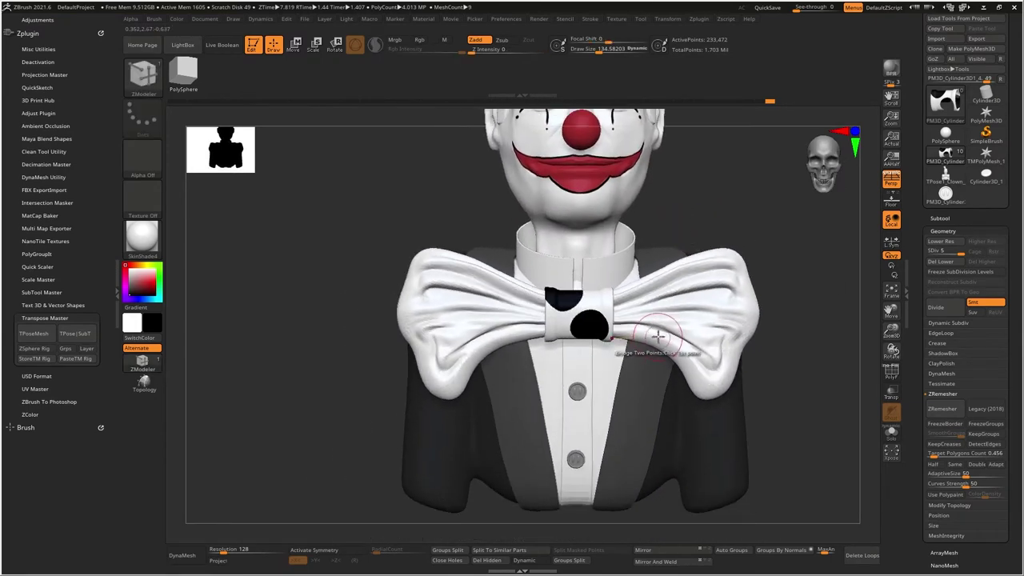
{"action": "right_click_drag", "start_coordinate": [694, 236], "coordinate": [676, 262], "text": "ctrl"}
{"action": "left_click", "coordinate": [675, 264], "text": "alt"}
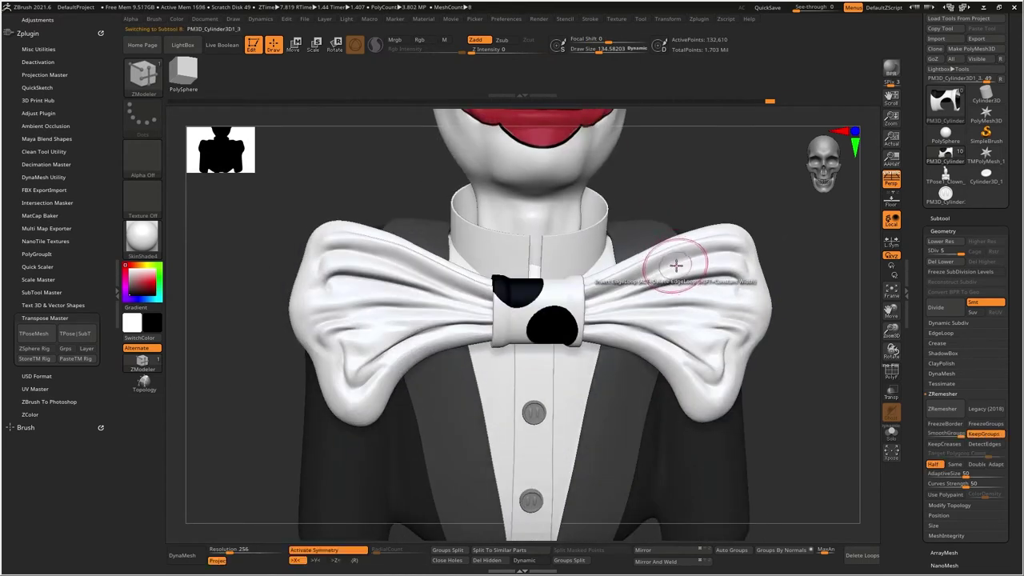
Unwrap a clone of the bow with UV Master using Symmetry, check the flattened UV layout and unflatten it
{"action": "left_click_drag", "start_coordinate": [12, 266], "coordinate": [12, 236]}
{"action": "left_click", "coordinate": [35, 360]}
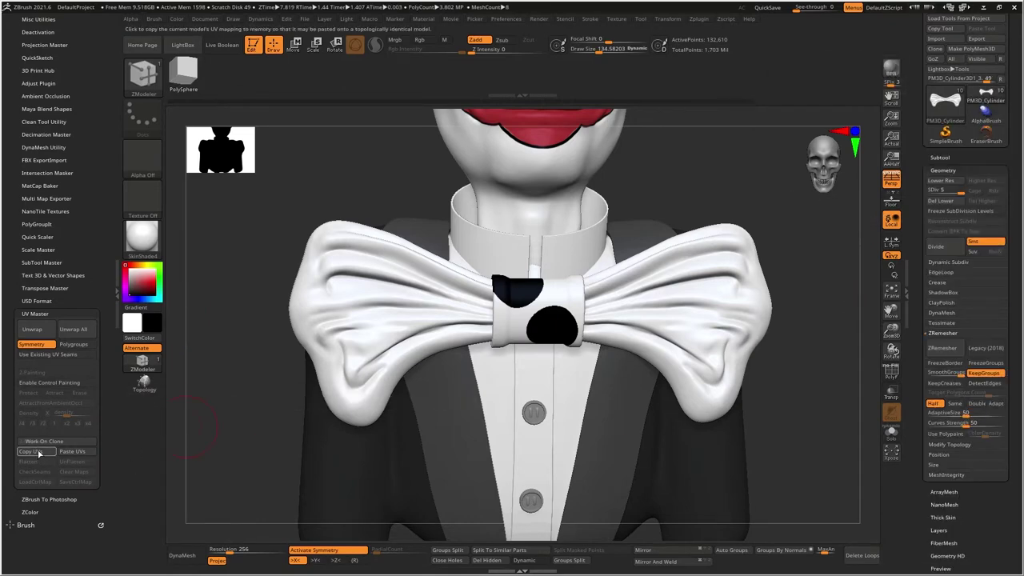
{"action": "left_click", "coordinate": [28, 462]}
{"action": "left_click", "coordinate": [32, 330]}
{"action": "left_click", "coordinate": [37, 465]}
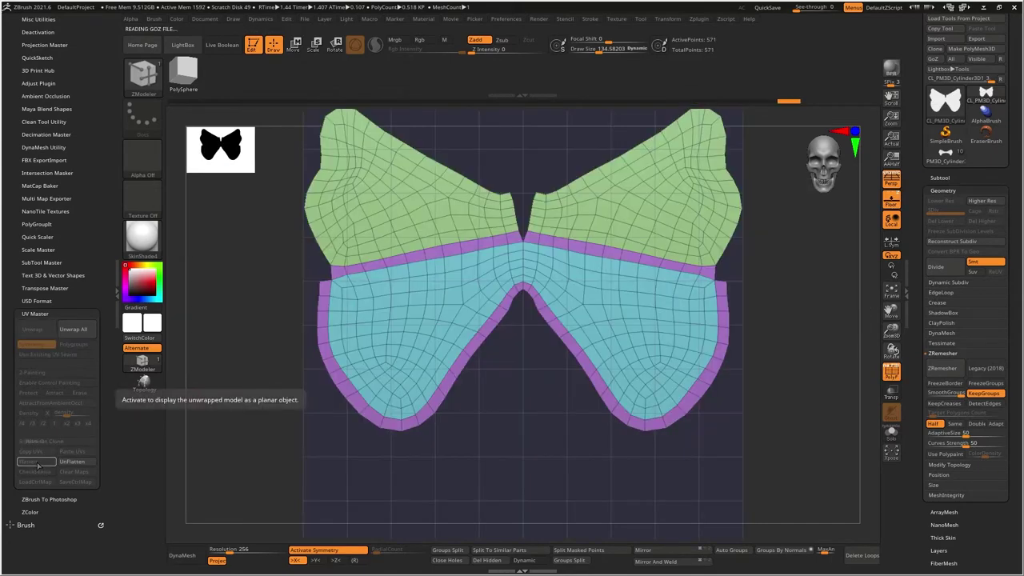
{"action": "left_click", "coordinate": [80, 462]}
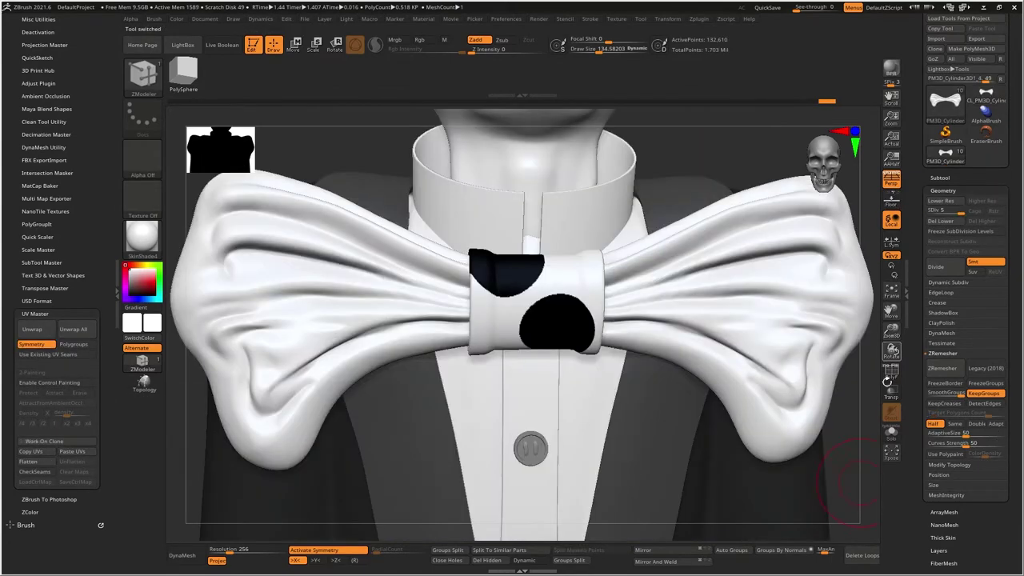
Turn on Morph UV for the bow and center its flattened shape in view
{"action": "left_click_drag", "start_coordinate": [539, 375], "coordinate": [524, 308], "text": "alt"}
{"action": "left_click_drag", "start_coordinate": [981, 516], "coordinate": [981, 444]}
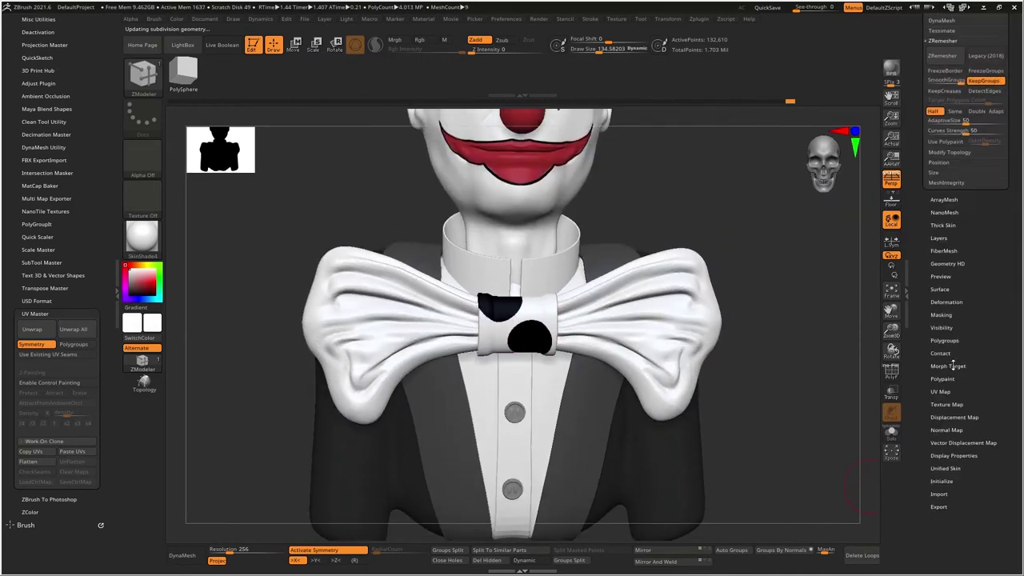
{"action": "left_click", "coordinate": [941, 391]}
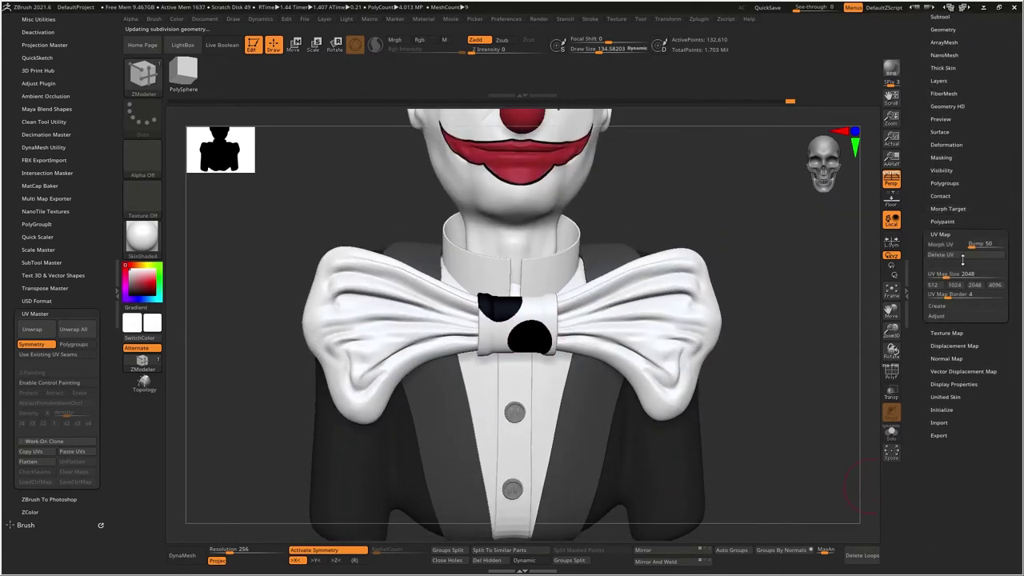
{"action": "left_click", "coordinate": [949, 246]}
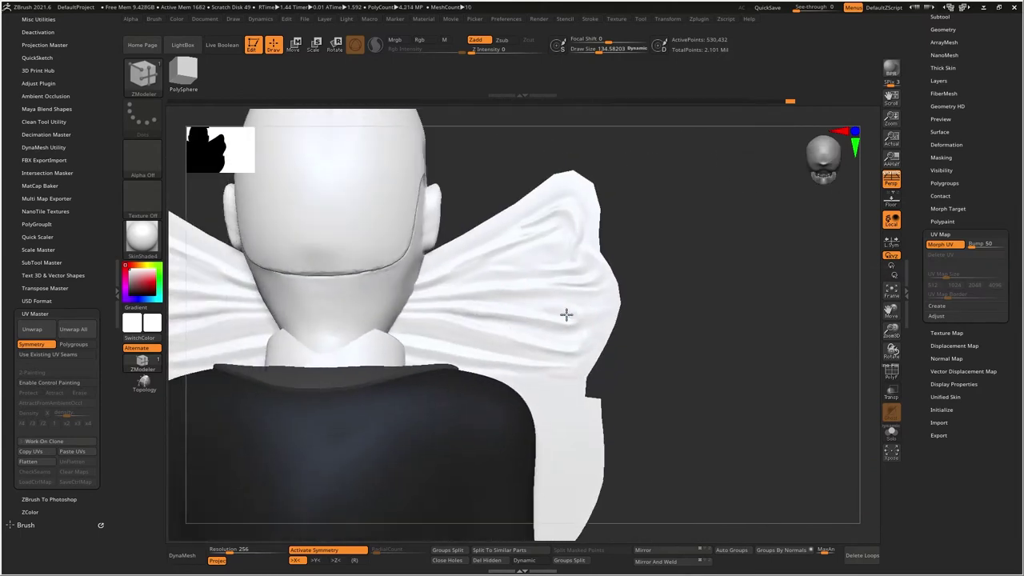
{"action": "mouse_move", "coordinate": [567, 315]}
{"action": "right_mouse_down", "text": "alt"}
{"action": "mouse_move", "coordinate": [638, 326]}
{"action": "mouse_move", "coordinate": [704, 309]}
{"action": "right_mouse_up", "text": "alt"}
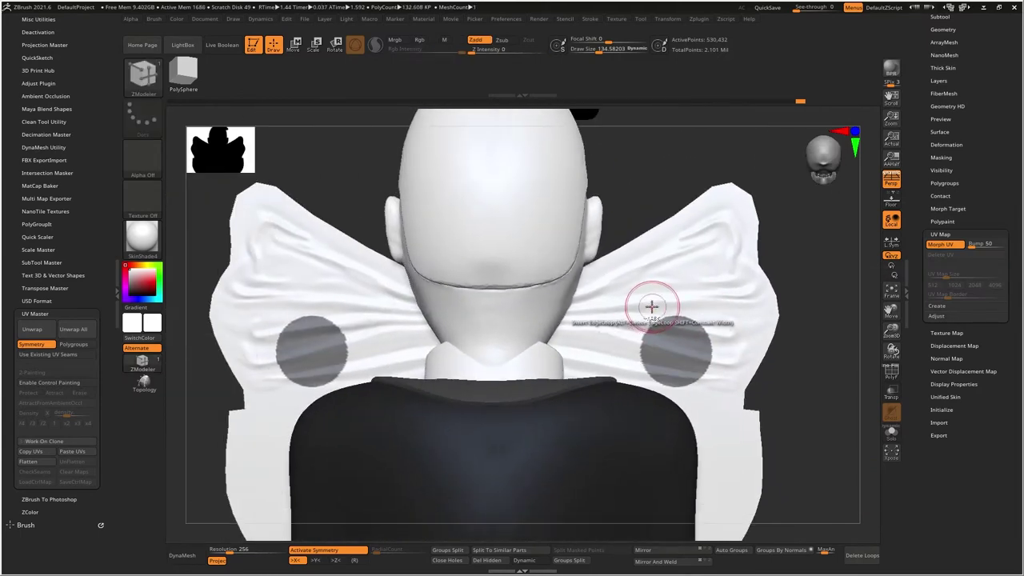
Turn off symmetry, mask a circle low on one bow wing, invert the mask, fill the spot black and clear the mask
{"action": "left_click_drag", "start_coordinate": [669, 360], "coordinate": [703, 311], "text": "ctrl"}
{"action": "key", "text": "ctrl+z"}
{"action": "key", "text": "x"}
{"action": "left_click_drag", "start_coordinate": [662, 369], "coordinate": [722, 317], "text": "ctrl"}
{"action": "key", "text": "ctrl+z"}
{"action": "left_click", "coordinate": [786, 291], "text": "ctrl"}
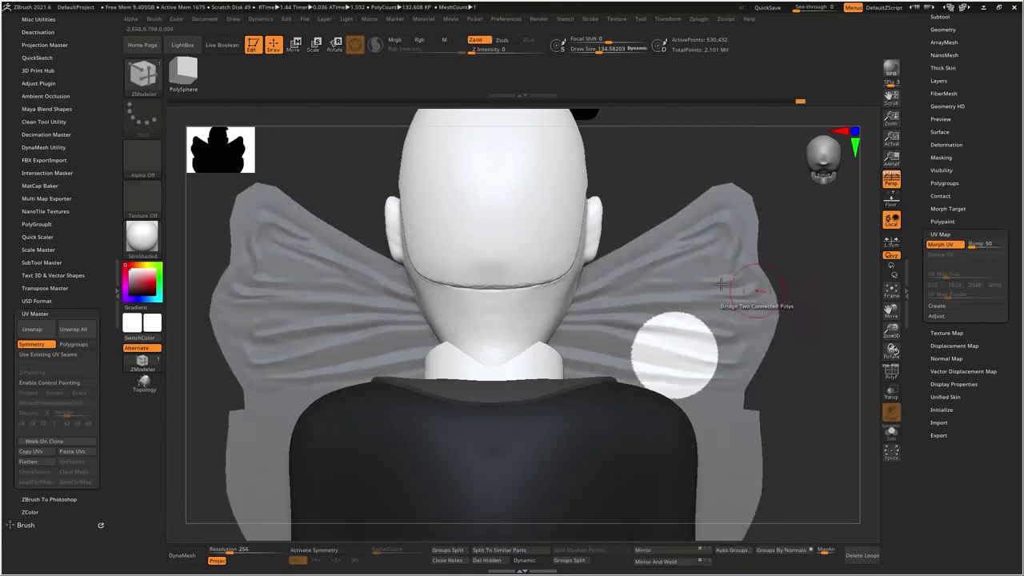
{"action": "mouse_move", "coordinate": [184, 21]}
{"action": "left_click", "coordinate": [206, 209]}
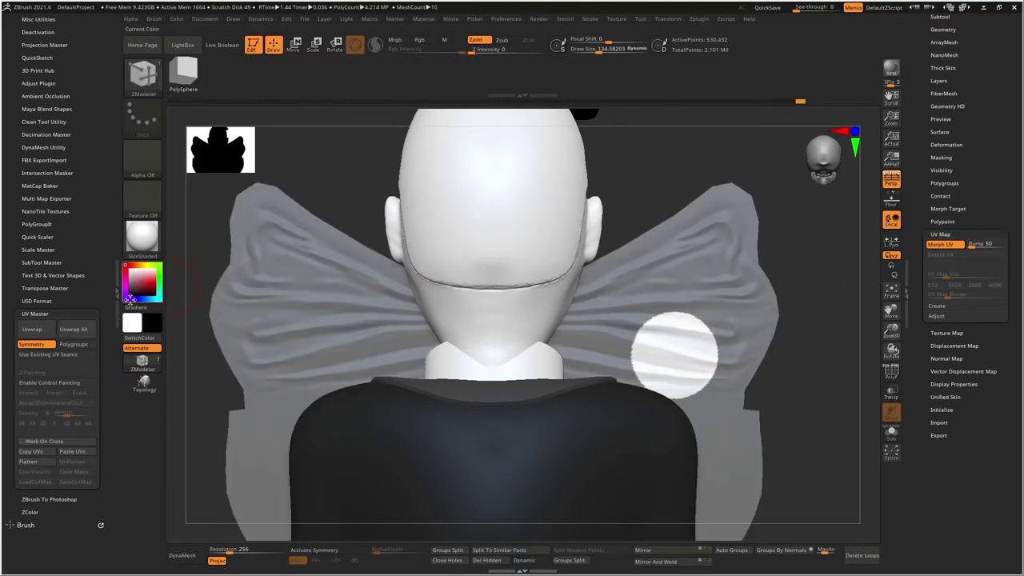
{"action": "mouse_move", "coordinate": [177, 19]}
{"action": "left_click", "coordinate": [207, 210]}
{"action": "left_click_drag", "start_coordinate": [631, 189], "coordinate": [643, 202], "text": "ctrl"}
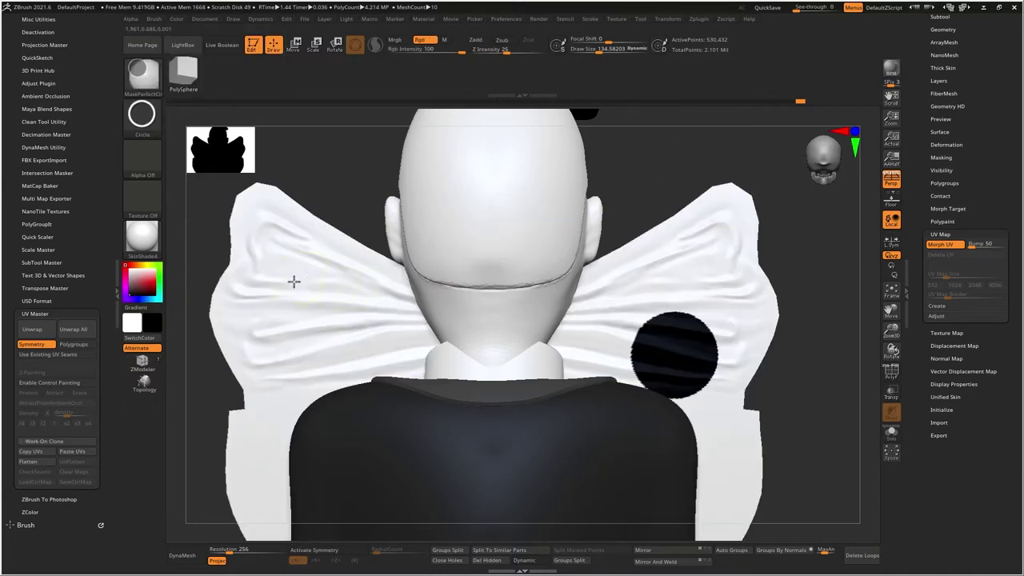
Fill two more black spots through inverted circular masks, one high on the opposite wing and one beside the head
{"action": "left_click_drag", "start_coordinate": [330, 333], "coordinate": [333, 327], "text": "ctrl+alt"}
{"action": "mouse_move", "coordinate": [175, 21]}
{"action": "left_click", "coordinate": [203, 211]}
{"action": "left_click_drag", "start_coordinate": [709, 240], "coordinate": [749, 277], "text": "ctrl+alt"}
{"action": "key", "text": "ctrl+z"}
{"action": "left_click_drag", "start_coordinate": [590, 306], "coordinate": [634, 329], "text": "ctrl+alt"}
{"action": "mouse_move", "coordinate": [179, 22]}
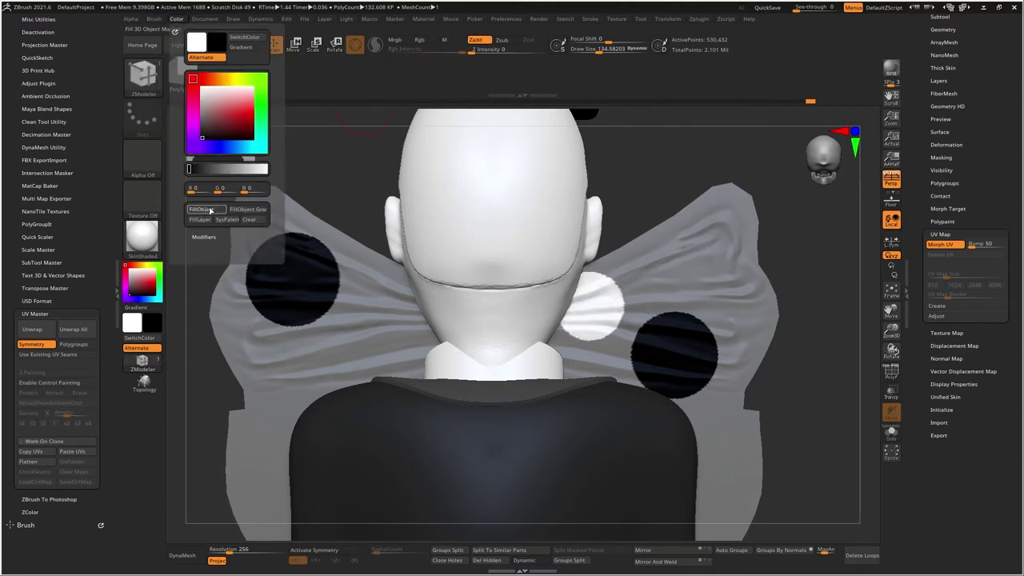
{"action": "left_click", "coordinate": [205, 211]}
Turn on Ghost transparency and fill a black spot near the shoulder on the two-spot-free lower wing through an inverted circular mask
{"action": "left_click_drag", "start_coordinate": [392, 349], "coordinate": [438, 300], "text": "ctrl+alt"}
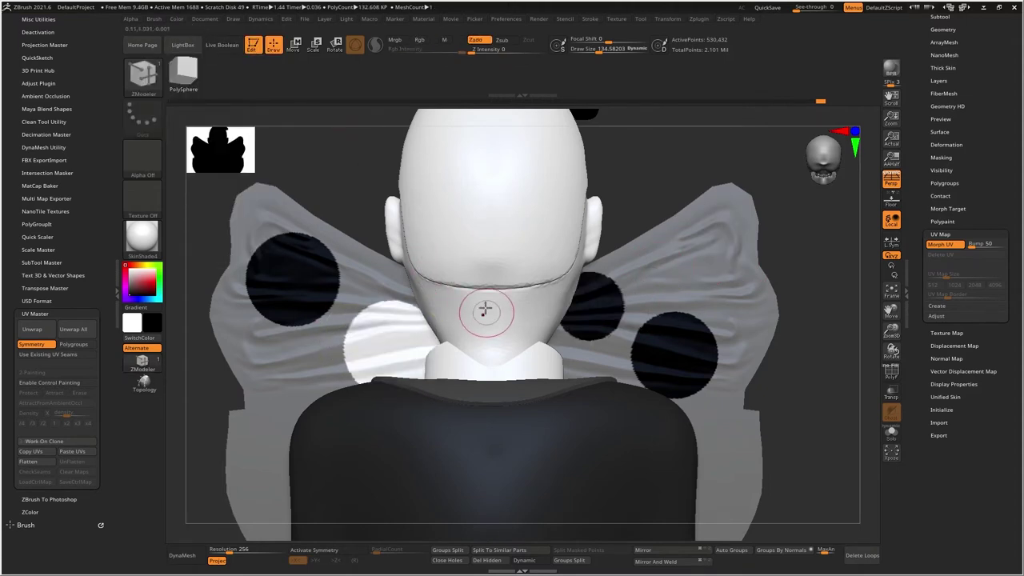
{"action": "key", "text": "ctrl+z"}
{"action": "key", "text": "shift+t"}
{"action": "left_click_drag", "start_coordinate": [380, 354], "coordinate": [424, 310], "text": "ctrl+alt"}
{"action": "mouse_move", "coordinate": [177, 22]}
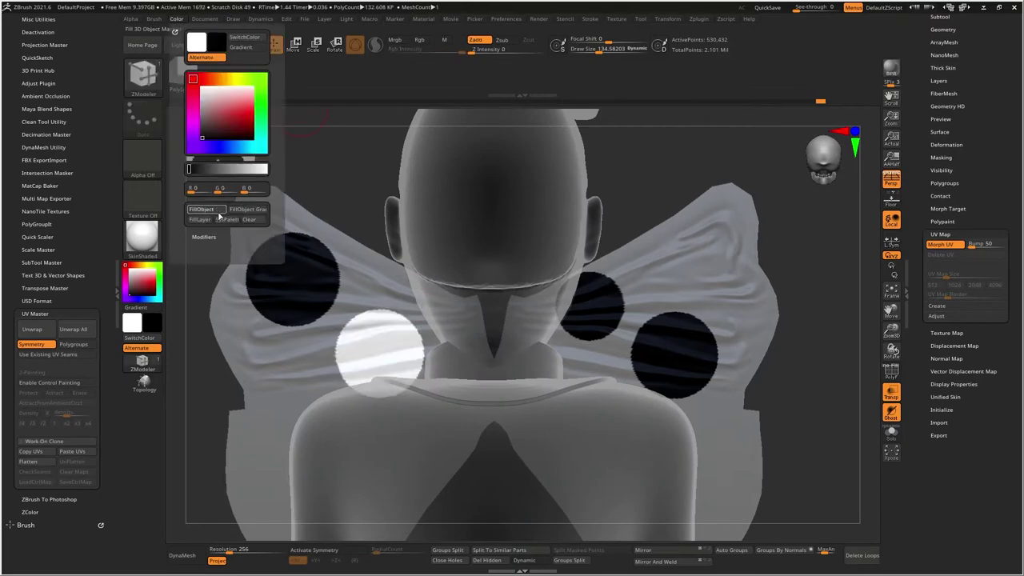
{"action": "left_click", "coordinate": [214, 213]}
Clear the mask and add a black spot at the upper outer part of the remaining wing using an inverted circular mask
{"action": "left_click_drag", "start_coordinate": [796, 339], "coordinate": [793, 316], "text": "ctrl"}
{"action": "left_click_drag", "start_coordinate": [705, 256], "coordinate": [748, 274], "text": "ctrl+alt"}
{"action": "mouse_move", "coordinate": [177, 20]}
{"action": "left_click", "coordinate": [204, 210]}
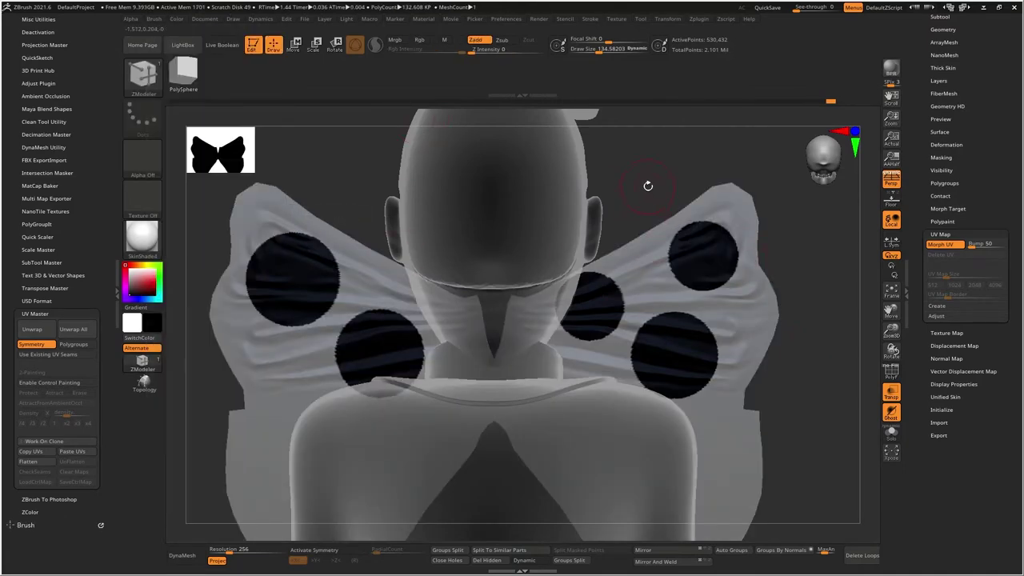
Clear the mask, turn off Morph UV and Ghost transparency, and review the spotted bow on the whole bust
{"action": "left_click", "coordinate": [652, 183], "text": "ctrl"}
{"action": "left_click", "coordinate": [949, 246]}
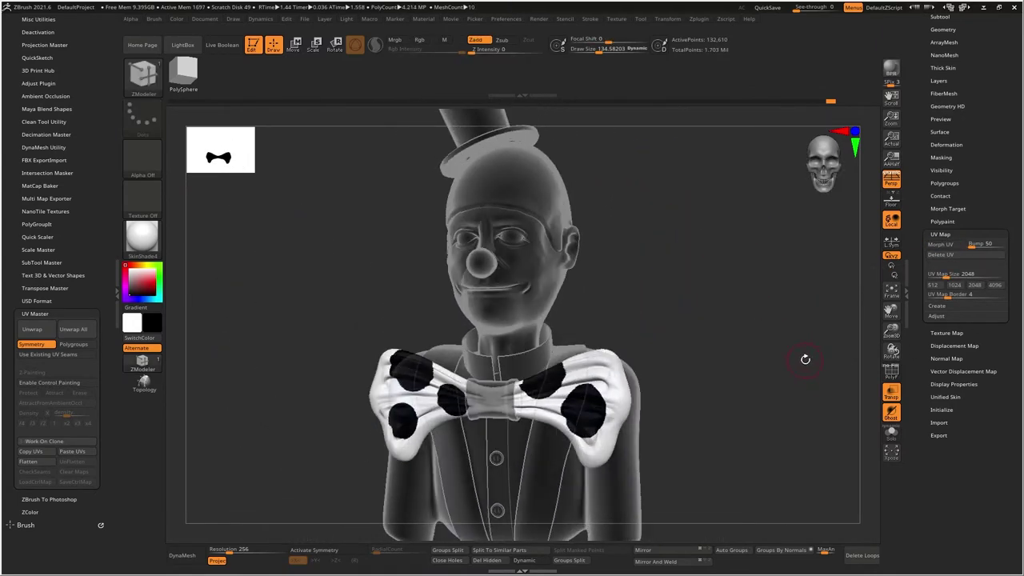
{"action": "left_click_drag", "start_coordinate": [722, 326], "coordinate": [792, 333]}
{"action": "key", "text": "f"}
{"action": "mouse_move", "coordinate": [781, 240]}
{"action": "left_mouse_down"}
{"action": "mouse_move", "coordinate": [704, 241]}
{"action": "mouse_move", "coordinate": [780, 256]}
{"action": "left_mouse_up"}
{"action": "left_click_drag", "start_coordinate": [724, 346], "coordinate": [651, 344]}
{"action": "left_click_drag", "start_coordinate": [753, 144], "coordinate": [729, 224], "text": "alt"}
{"action": "left_click_drag", "start_coordinate": [785, 268], "coordinate": [696, 292]}
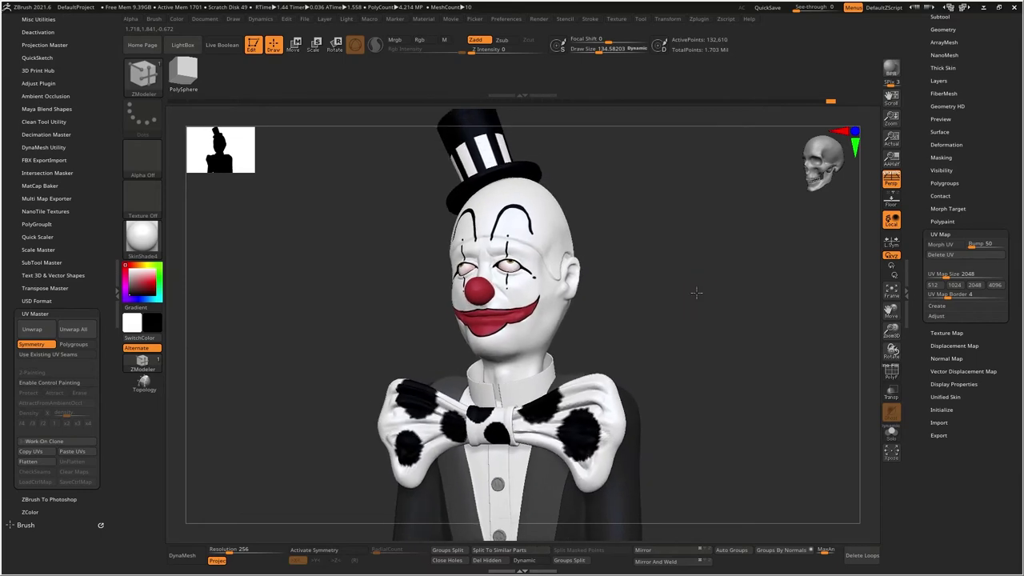
{"action": "left_click_drag", "start_coordinate": [671, 436], "coordinate": [724, 295], "text": "alt"}
Make the jacket lapels the active subtool, show their wireframe and isolate them for inspection
{"action": "left_click", "coordinate": [628, 366], "text": "alt"}
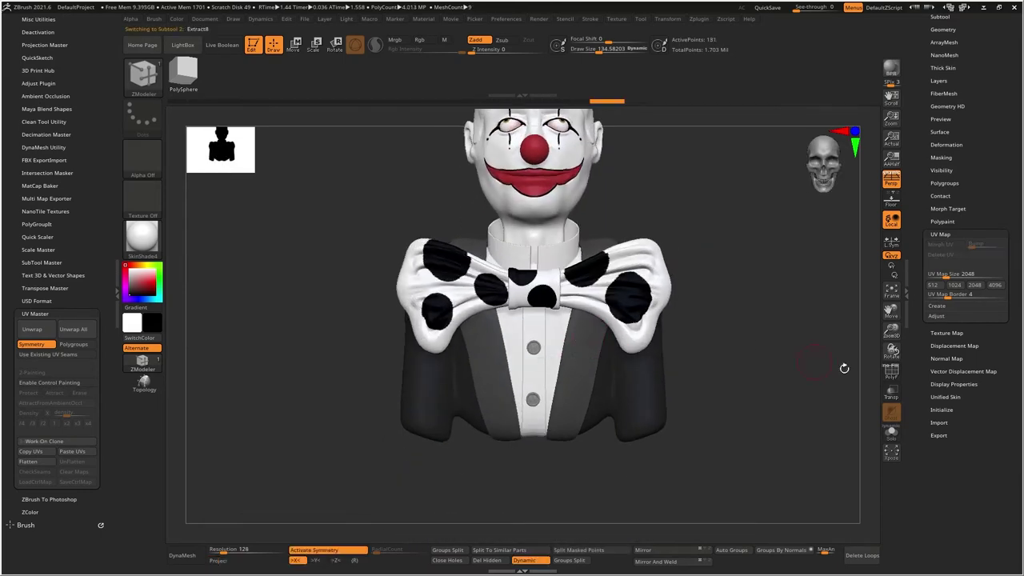
{"action": "left_click", "coordinate": [892, 373]}
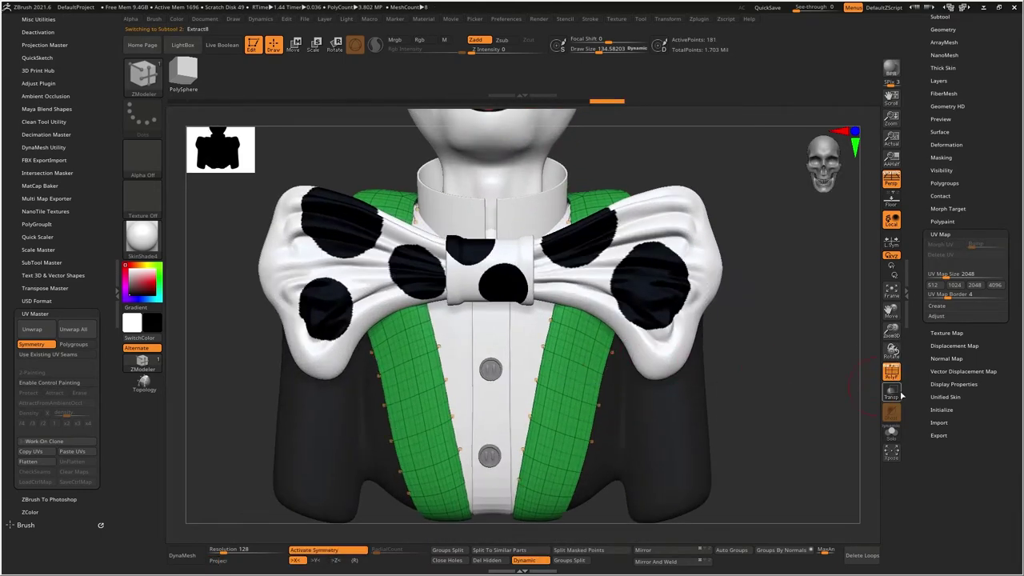
{"action": "left_click", "coordinate": [891, 433]}
{"action": "left_click_drag", "start_coordinate": [631, 354], "coordinate": [677, 352]}
{"action": "mouse_move", "coordinate": [711, 357]}
{"action": "left_mouse_down"}
{"action": "mouse_move", "coordinate": [688, 371]}
{"action": "mouse_move", "coordinate": [723, 360]}
{"action": "left_mouse_up"}
Compare the lapels on the bust with dynamic subdivision switched off and on
{"action": "key", "text": "shift+d"}
{"action": "right_click_drag", "start_coordinate": [600, 332], "coordinate": [623, 334]}
{"action": "key", "text": "d"}
{"action": "left_click", "coordinate": [486, 190]}
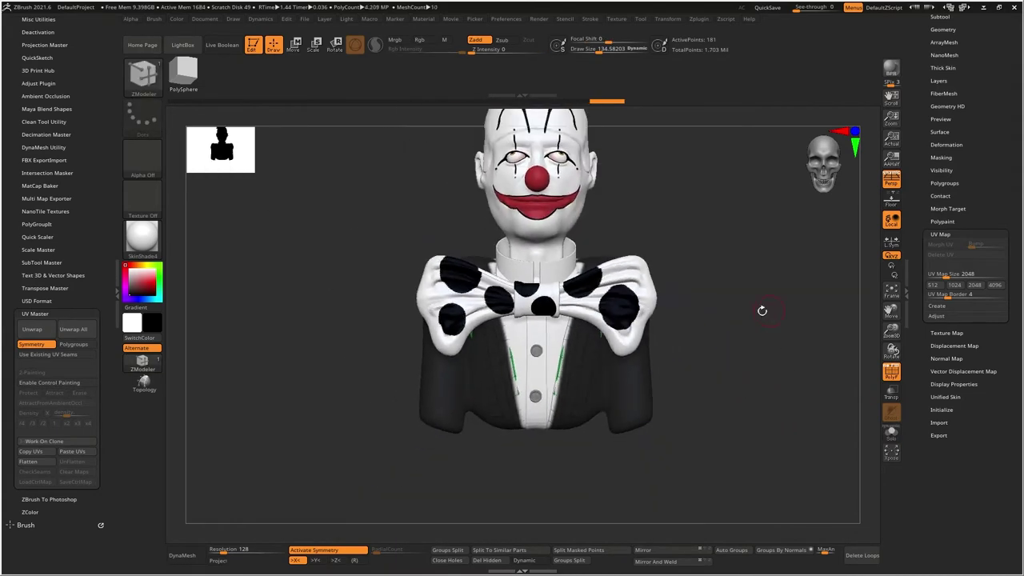
{"action": "left_click_drag", "start_coordinate": [766, 309], "coordinate": [735, 356]}
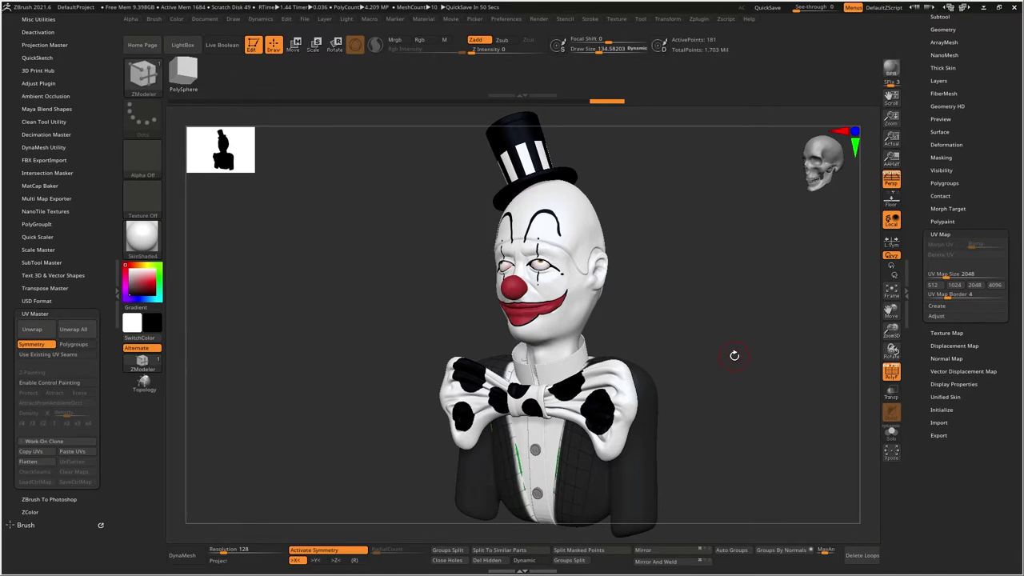
{"action": "right_click_drag", "start_coordinate": [788, 302], "coordinate": [675, 314]}
{"action": "key", "text": "d"}
{"action": "left_click", "coordinate": [488, 192]}
{"action": "key", "text": "d"}
{"action": "left_click", "coordinate": [488, 192]}
Turn on Dynamic Subdiv for the lapels, set the thickness to 0.0625 and apply it to the mesh
{"action": "left_click_drag", "start_coordinate": [928, 194], "coordinate": [922, 285]}
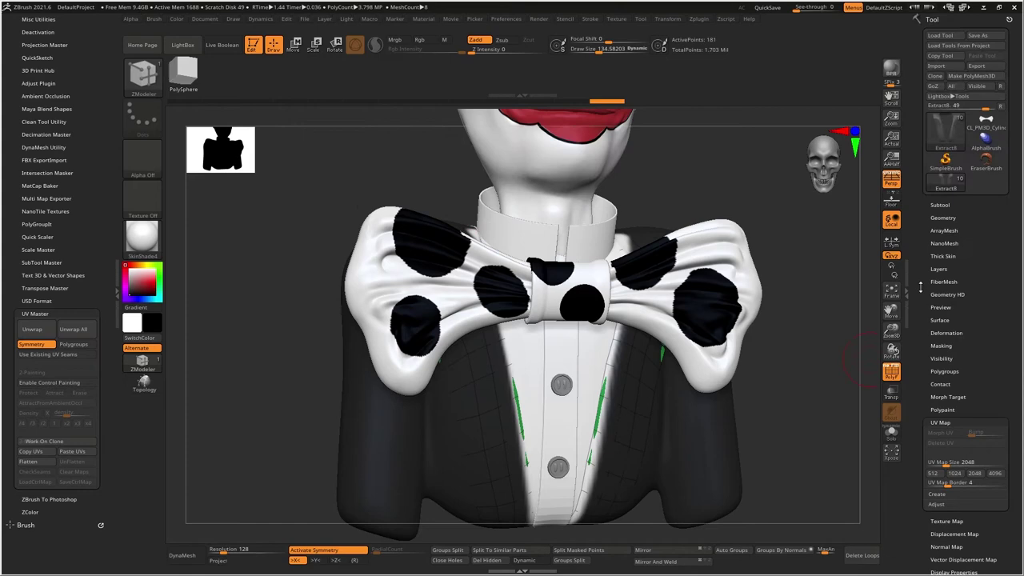
{"action": "left_click", "coordinate": [944, 217]}
{"action": "left_click", "coordinate": [949, 310]}
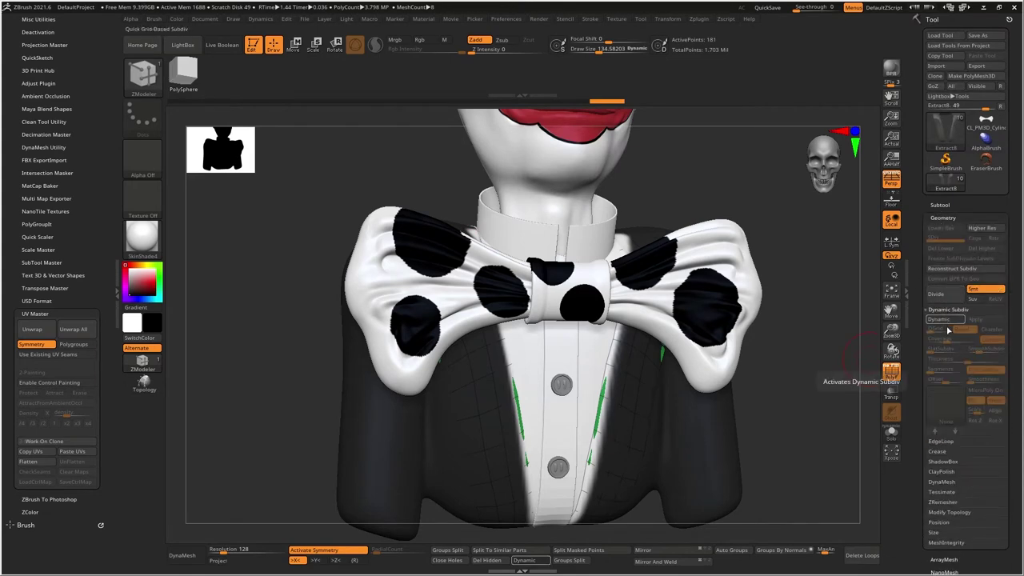
{"action": "left_click", "coordinate": [948, 320]}
{"action": "left_click", "coordinate": [892, 372]}
{"action": "left_click_drag", "start_coordinate": [809, 352], "coordinate": [800, 261]}
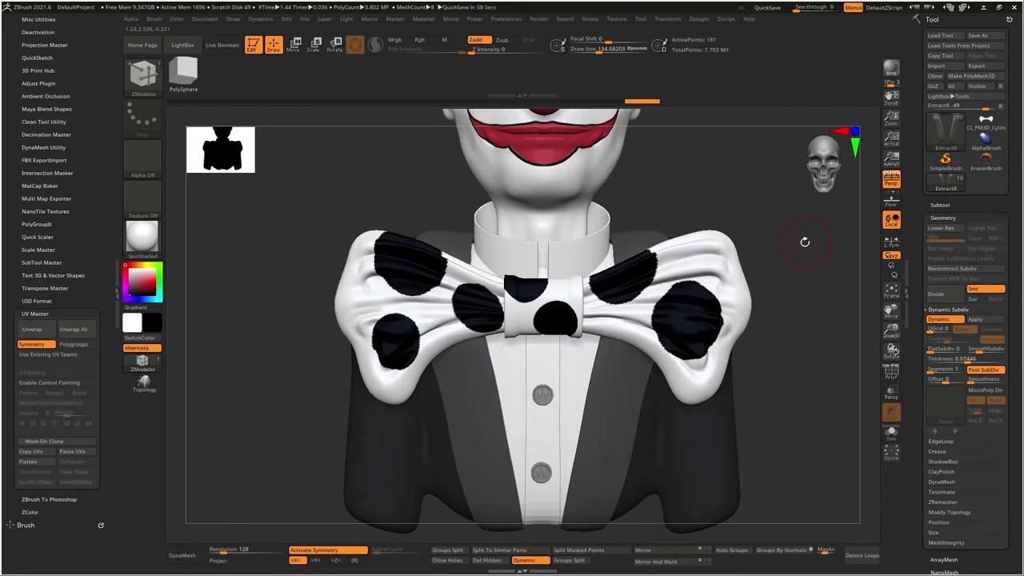
{"action": "mouse_move", "coordinate": [798, 248]}
{"action": "left_mouse_down"}
{"action": "mouse_move", "coordinate": [711, 298]}
{"action": "mouse_move", "coordinate": [782, 273]}
{"action": "mouse_move", "coordinate": [789, 230]}
{"action": "left_mouse_up"}
{"action": "right_click_drag", "start_coordinate": [640, 320], "coordinate": [661, 254]}
{"action": "left_click", "coordinate": [967, 360]}
{"action": "mouse_move", "coordinate": [740, 332]}
{"action": "right_mouse_down"}
{"action": "mouse_move", "coordinate": [828, 292]}
{"action": "mouse_move", "coordinate": [757, 336]}
{"action": "right_mouse_up"}
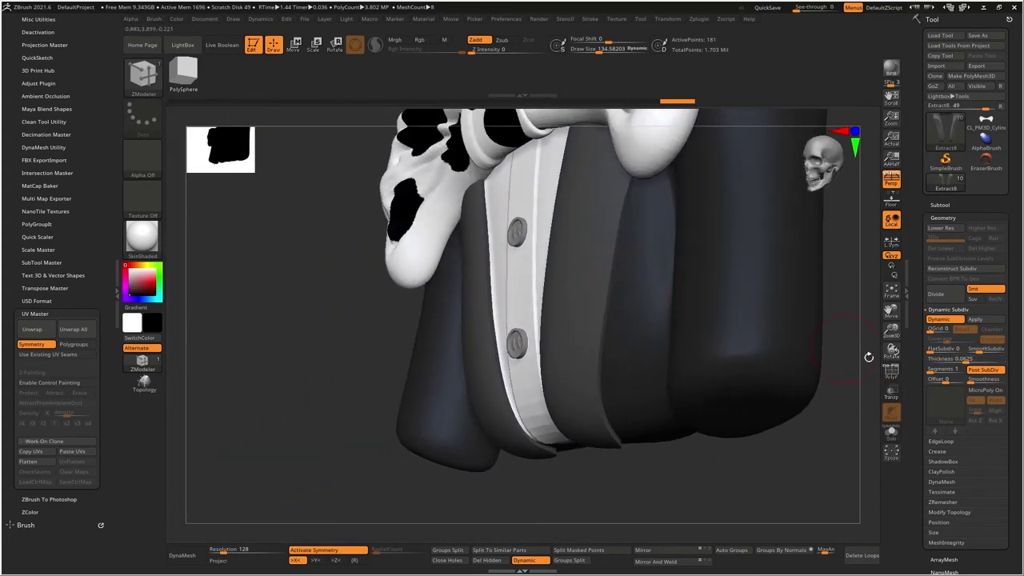
{"action": "left_click", "coordinate": [988, 321]}
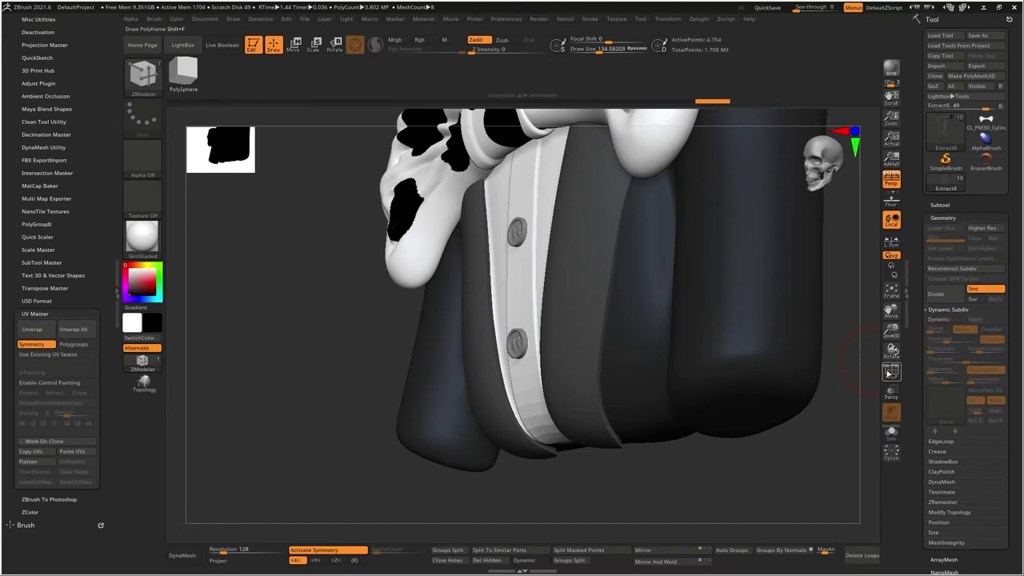
Show the lapels' polygroups and isolate the narrow edge strip by hiding the other groups and soloing the subtool
{"action": "left_click", "coordinate": [889, 374]}
{"action": "left_click", "coordinate": [605, 284], "text": "ctrl+shift"}
{"action": "left_click", "coordinate": [573, 278], "text": "ctrl+shift"}
{"action": "right_click_drag", "start_coordinate": [573, 278], "coordinate": [636, 295]}
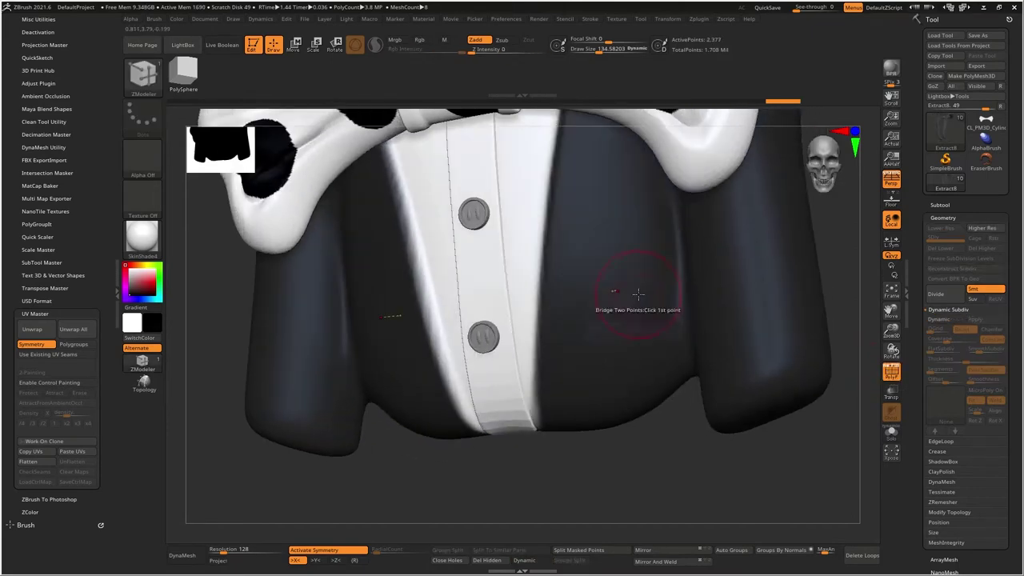
{"action": "left_click", "coordinate": [795, 294], "text": "ctrl+shift"}
{"action": "right_click_drag", "start_coordinate": [796, 293], "coordinate": [661, 277]}
{"action": "left_click", "coordinate": [891, 433]}
{"action": "left_click", "coordinate": [636, 286], "text": "ctrl+shift"}
{"action": "mouse_move", "coordinate": [661, 277]}
{"action": "right_mouse_down", "text": "ctrl"}
{"action": "mouse_move", "coordinate": [638, 197]}
{"action": "mouse_move", "coordinate": [601, 291]}
{"action": "right_mouse_up", "text": "ctrl"}
Mask the isolated edge strip with the MaskLasso brush, then leave solo view and unhide the rest of the lapels
{"action": "left_click", "coordinate": [144, 78], "text": "ctrl"}
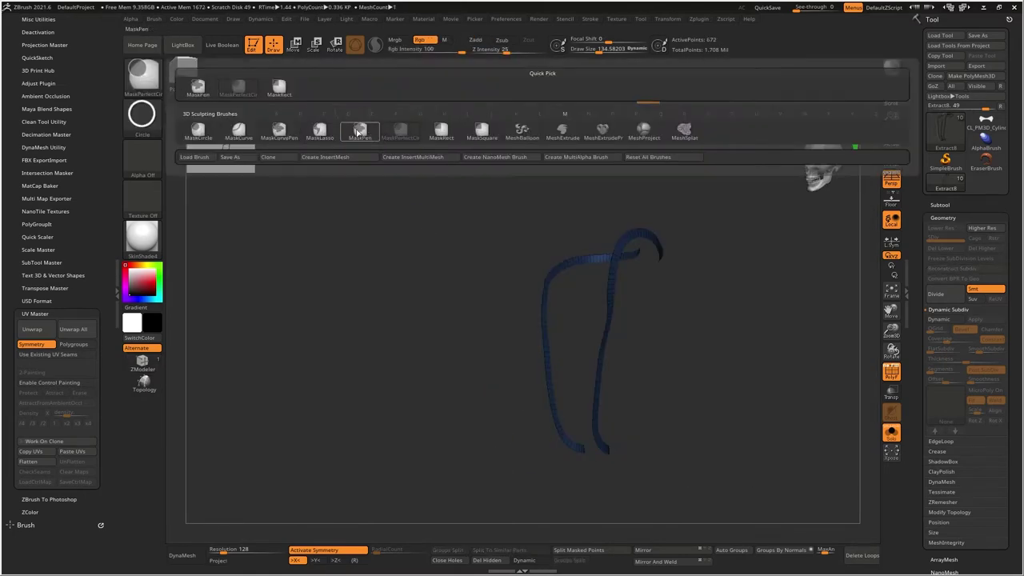
{"action": "left_click", "coordinate": [325, 132], "text": "ctrl"}
{"action": "right_click_drag", "start_coordinate": [398, 272], "coordinate": [539, 302], "text": "shift"}
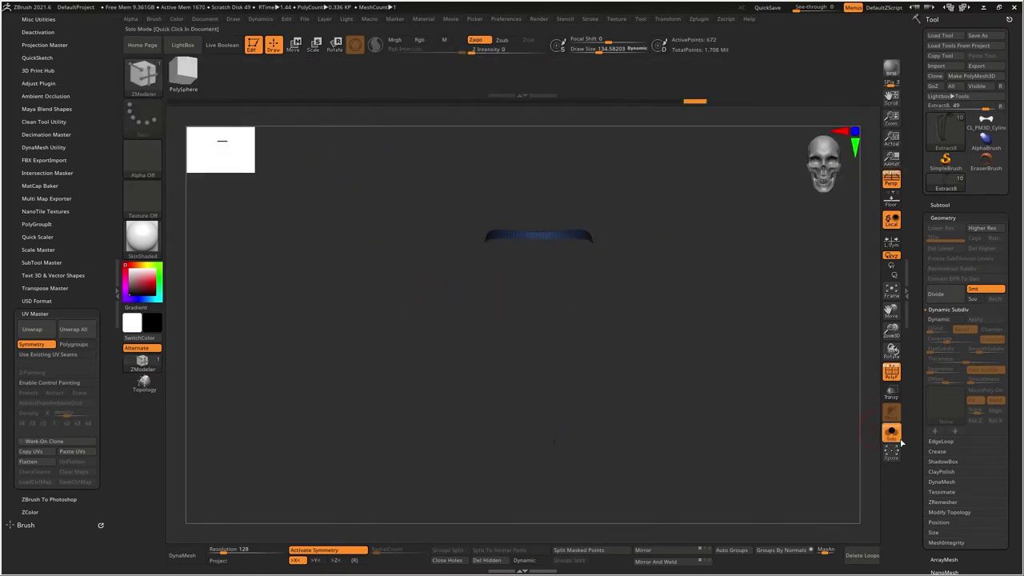
{"action": "left_click", "coordinate": [897, 440]}
{"action": "left_click", "coordinate": [736, 341], "text": "ctrl+shift"}
{"action": "right_click_drag", "start_coordinate": [736, 340], "coordinate": [680, 317]}
Expand the lapels' edge mask with repeated GrowMask and tighten it with SharpenMask
{"action": "left_click_drag", "start_coordinate": [921, 416], "coordinate": [936, 361]}
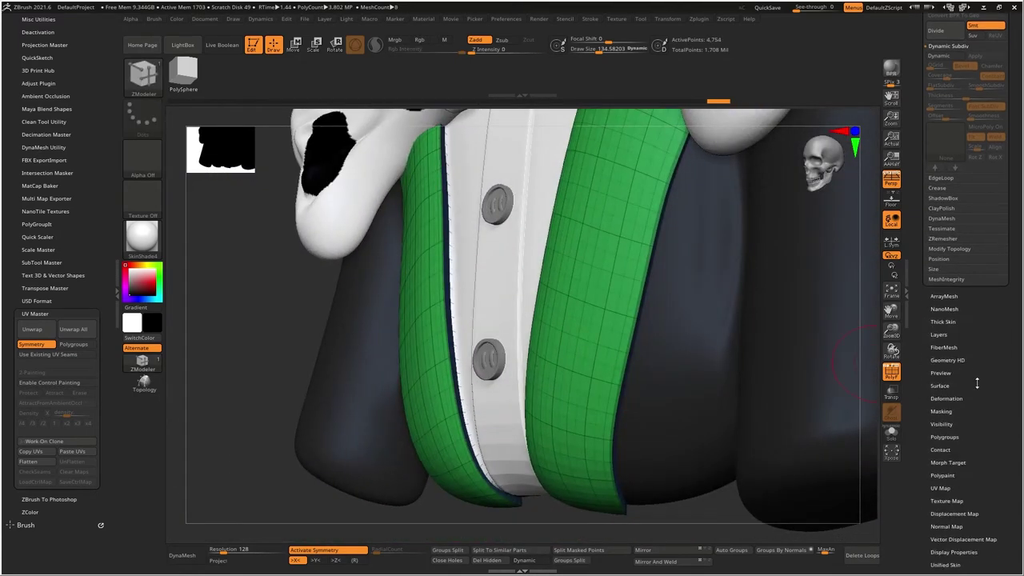
{"action": "left_click", "coordinate": [943, 408]}
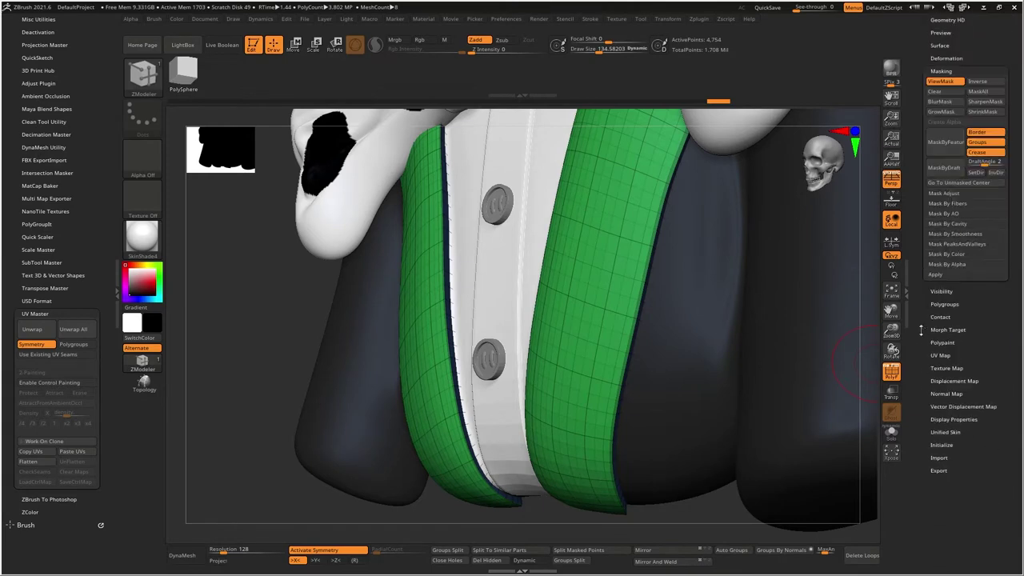
{"action": "left_click_drag", "start_coordinate": [922, 381], "coordinate": [925, 424]}
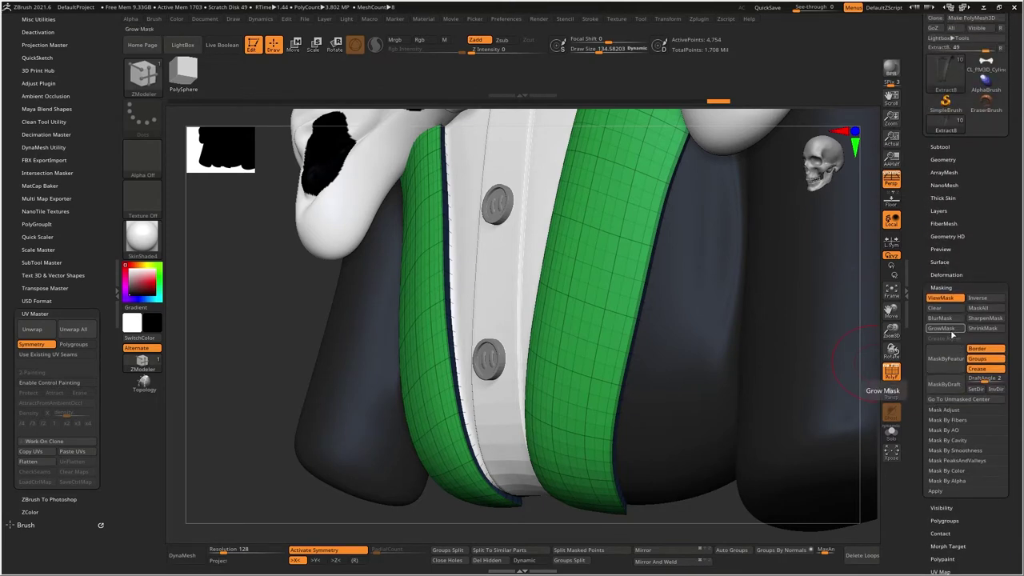
{"action": "left_click", "coordinate": [951, 335]}
{"action": "left_click", "coordinate": [951, 336]}
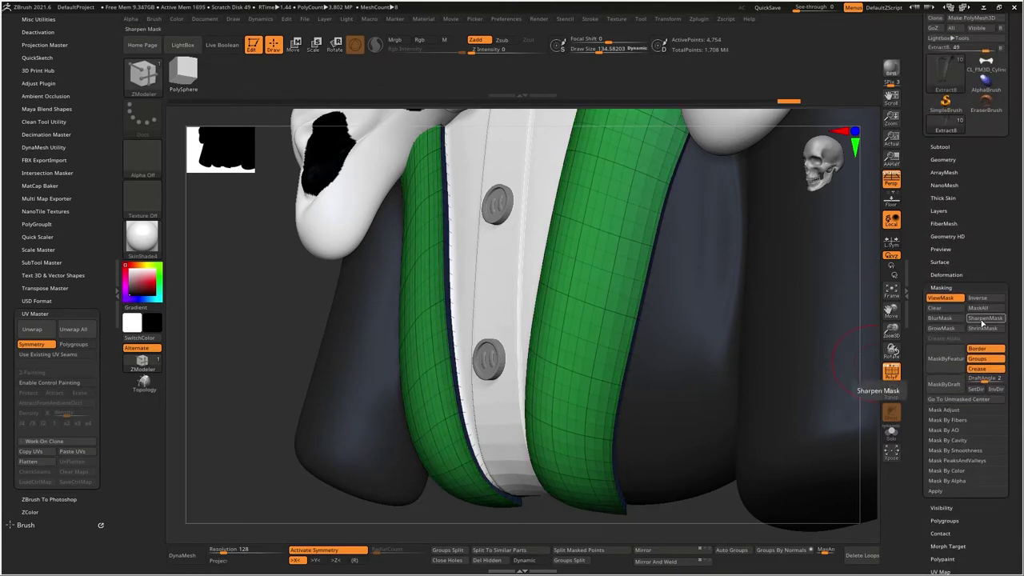
{"action": "left_click", "coordinate": [984, 318]}
{"action": "left_click", "coordinate": [982, 322]}
{"action": "left_click", "coordinate": [983, 322]}
{"action": "mouse_move", "coordinate": [874, 342]}
{"action": "left_mouse_down"}
{"action": "mouse_move", "coordinate": [857, 347]}
{"action": "mouse_move", "coordinate": [853, 334]}
{"action": "mouse_move", "coordinate": [867, 324]}
{"action": "left_mouse_up"}
{"action": "left_click", "coordinate": [962, 328]}
{"action": "left_click", "coordinate": [985, 321]}
{"action": "left_click", "coordinate": [985, 321]}
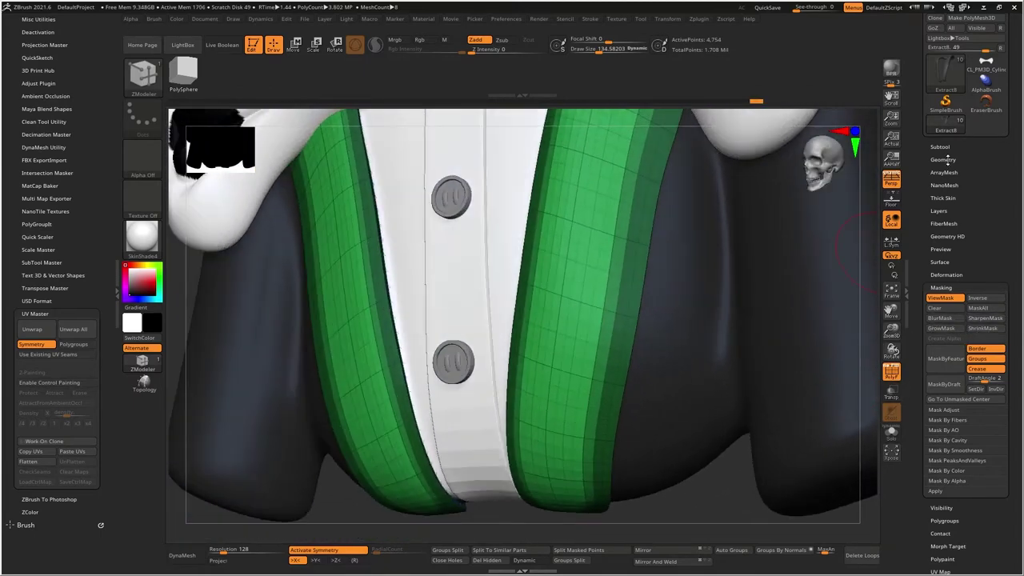
Check the masked lapels from the front, clear the mask and hide the wireframe
{"action": "left_click", "coordinate": [947, 159]}
{"action": "left_click_drag", "start_coordinate": [706, 345], "coordinate": [643, 339]}
{"action": "key", "text": "f"}
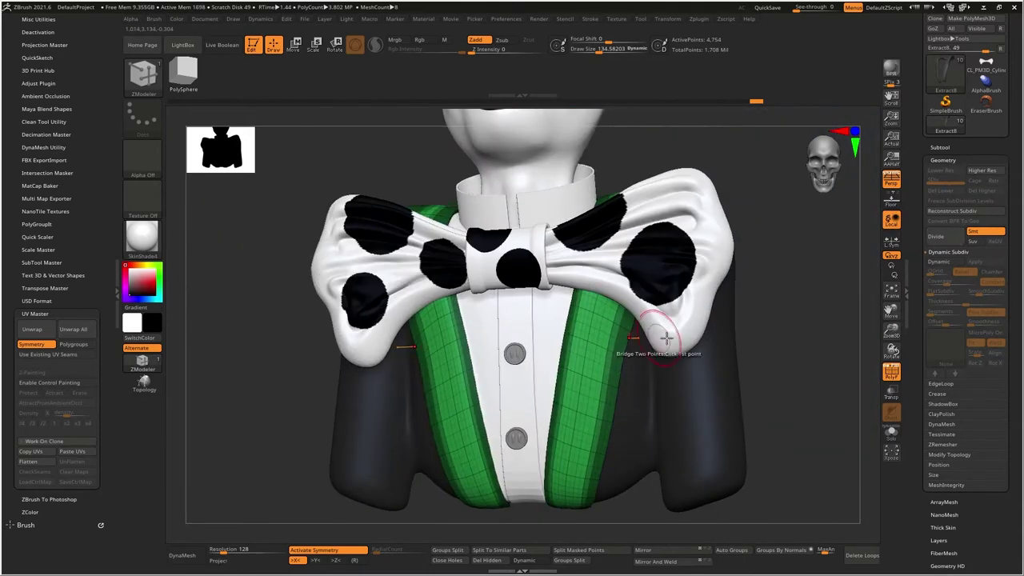
{"action": "left_click", "coordinate": [816, 350], "text": "ctrl"}
{"action": "key", "text": "ctrl+z"}
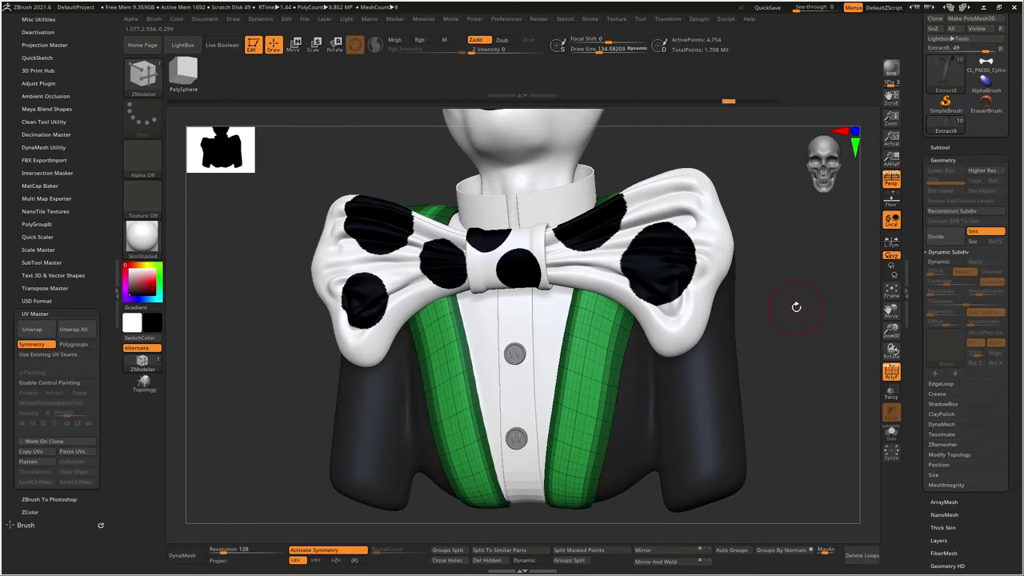
{"action": "mouse_move", "coordinate": [815, 315]}
{"action": "left_mouse_down", "text": "ctrl"}
{"action": "mouse_move", "coordinate": [800, 304]}
{"action": "mouse_move", "coordinate": [798, 318]}
{"action": "mouse_move", "coordinate": [730, 278]}
{"action": "left_mouse_up", "text": "ctrl"}
{"action": "key", "text": "shift+f"}
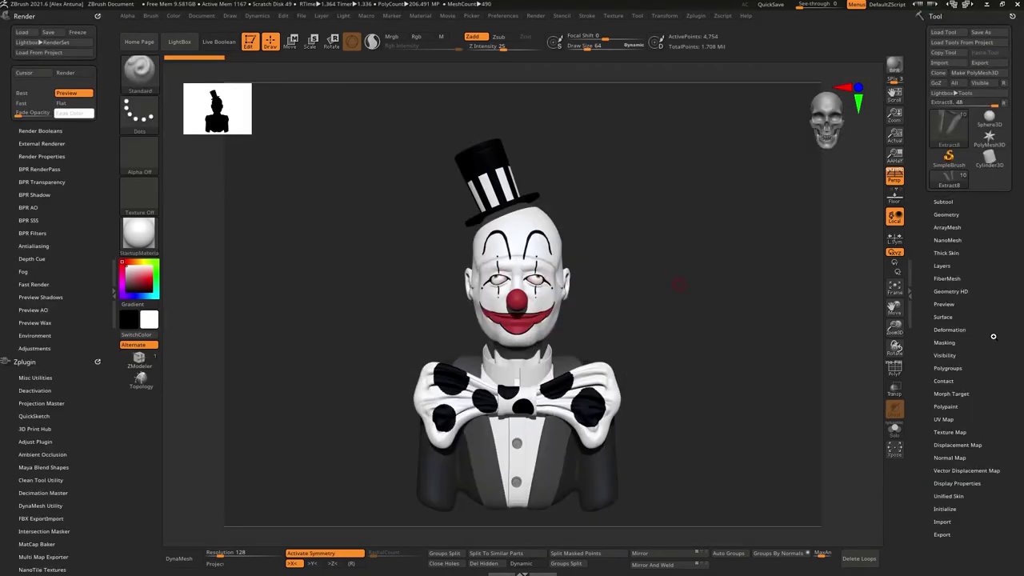
Show the wireframe, make the clown's head the active subtool and rename it Head
{"action": "mouse_move", "coordinate": [615, 243]}
{"action": "left_mouse_down"}
{"action": "mouse_move", "coordinate": [683, 237]}
{"action": "mouse_move", "coordinate": [631, 254]}
{"action": "left_mouse_up"}
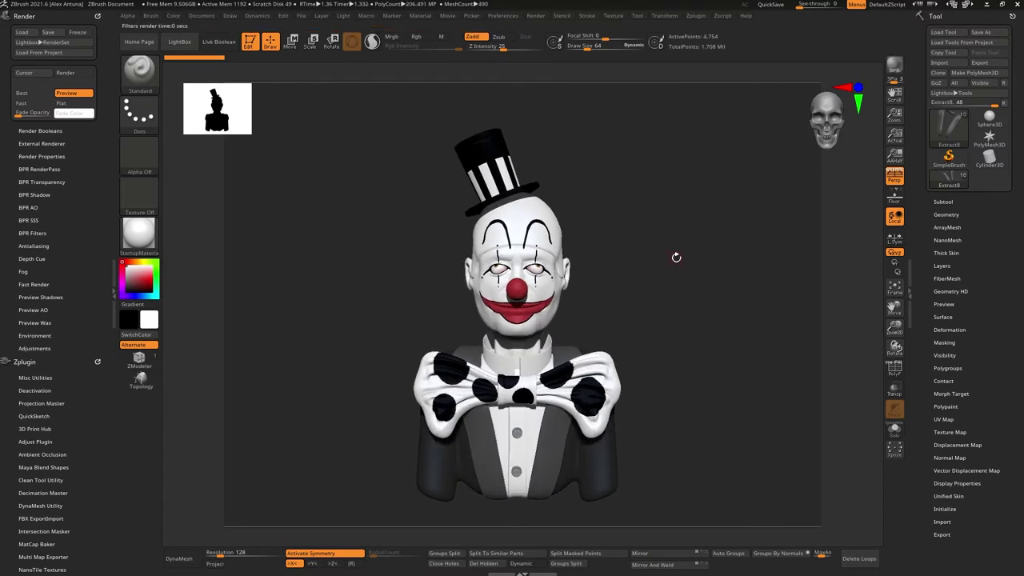
{"action": "left_click", "coordinate": [895, 368]}
{"action": "left_click_drag", "start_coordinate": [693, 277], "coordinate": [809, 252]}
{"action": "left_click", "coordinate": [594, 221], "text": "alt"}
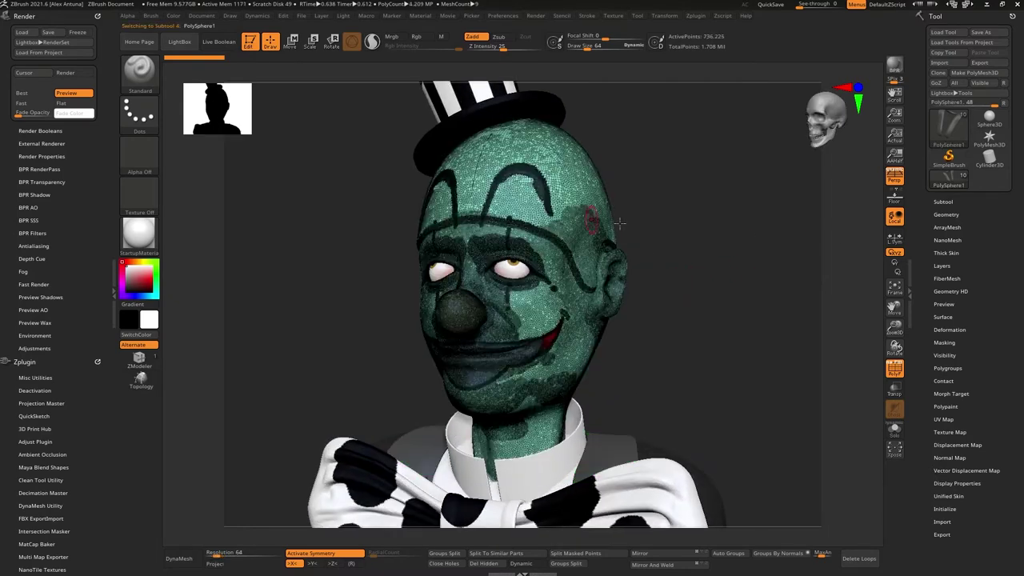
{"action": "left_click", "coordinate": [945, 202]}
{"action": "left_click", "coordinate": [986, 352]}
{"action": "type", "text": "Head"}
{"action": "key", "text": "Return"}
Duplicate the Head subtool and show only the copy, facing front
{"action": "left_click", "coordinate": [943, 389]}
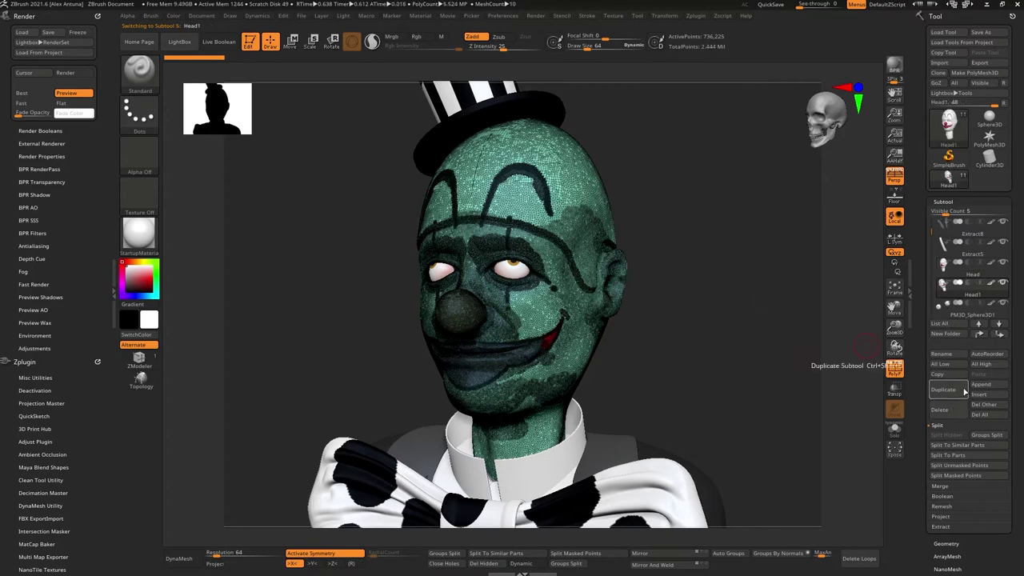
{"action": "left_click", "coordinate": [1003, 282]}
{"action": "left_click_drag", "start_coordinate": [718, 329], "coordinate": [744, 322]}
Remesh the duplicated head with ZRemesher using the Legacy (2018) and Adapt options
{"action": "left_click_drag", "start_coordinate": [925, 437], "coordinate": [926, 258]}
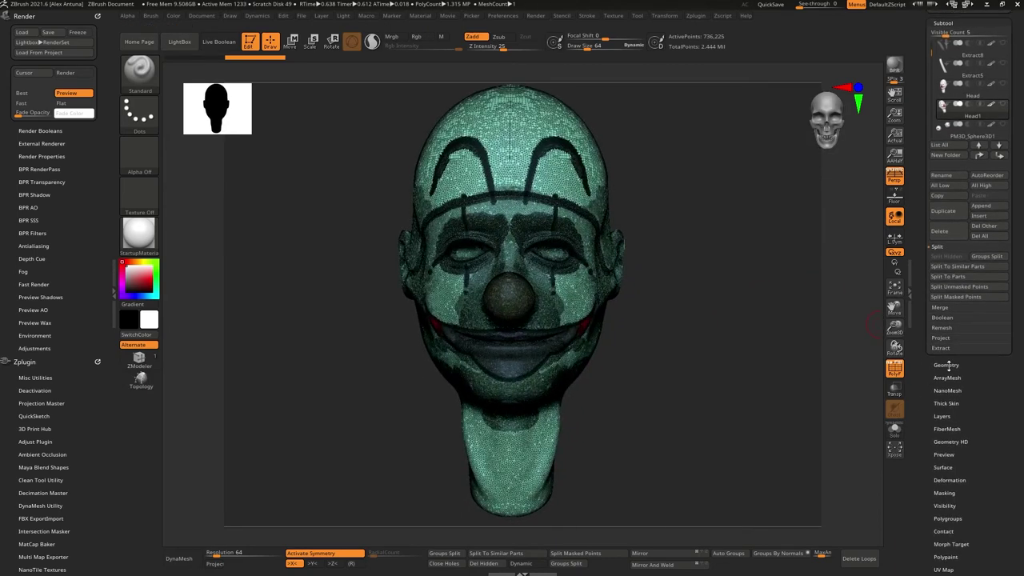
{"action": "left_click", "coordinate": [949, 365]}
{"action": "left_click", "coordinate": [947, 321]}
{"action": "left_click", "coordinate": [948, 214]}
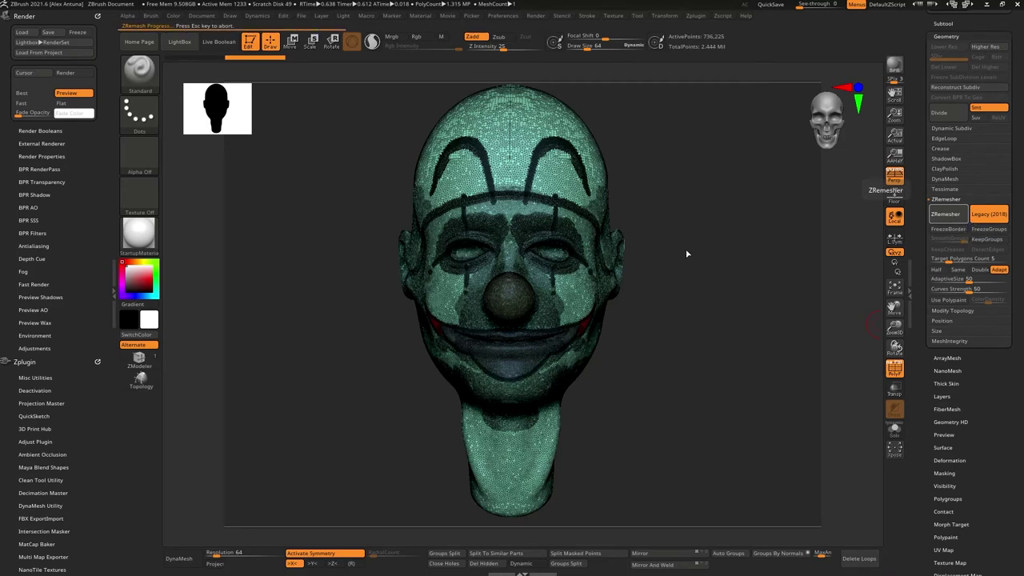
{"action": "mouse_move", "coordinate": [746, 249]}
{"action": "left_mouse_down"}
{"action": "mouse_move", "coordinate": [710, 253]}
{"action": "mouse_move", "coordinate": [732, 256]}
{"action": "left_mouse_up"}
Show the original Head alongside its remeshed copy and project all of its geometry detail and polypaint onto the copy
{"action": "left_click_drag", "start_coordinate": [923, 174], "coordinate": [929, 352]}
{"action": "left_click", "coordinate": [958, 201]}
{"action": "left_click", "coordinate": [1006, 264]}
{"action": "left_click_drag", "start_coordinate": [980, 520], "coordinate": [978, 379]}
{"action": "left_click", "coordinate": [949, 377]}
{"action": "left_click", "coordinate": [952, 339]}
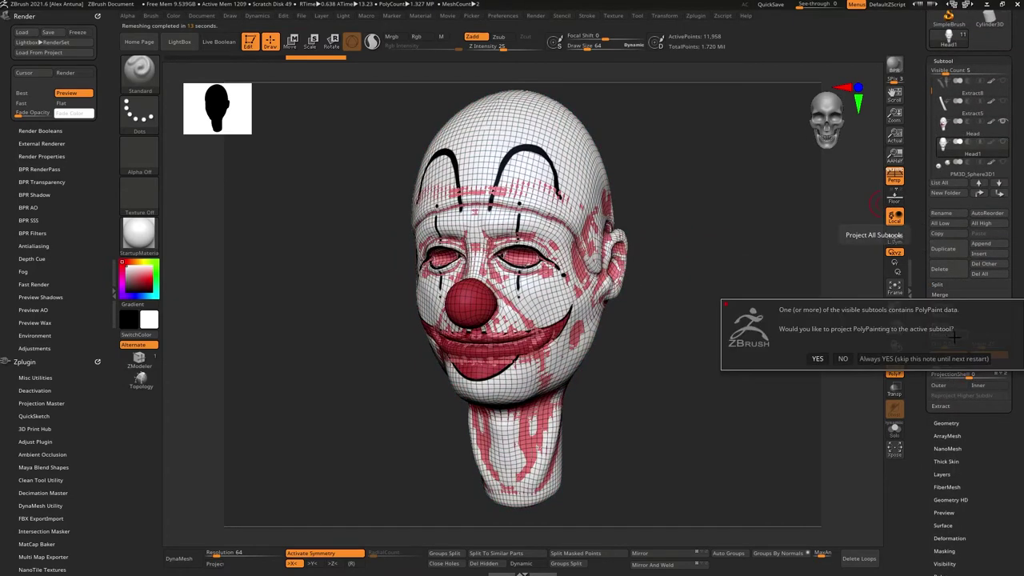
{"action": "left_click", "coordinate": [817, 358]}
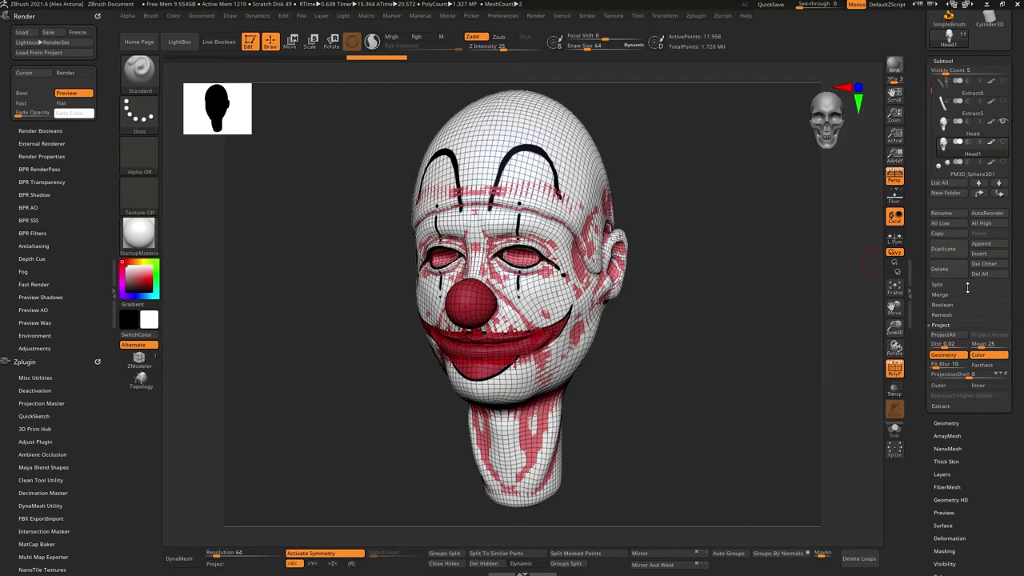
Divide the remeshed head up to subdivision level 4 and project the original head's detail and polypaint onto it again
{"action": "left_click", "coordinate": [972, 424]}
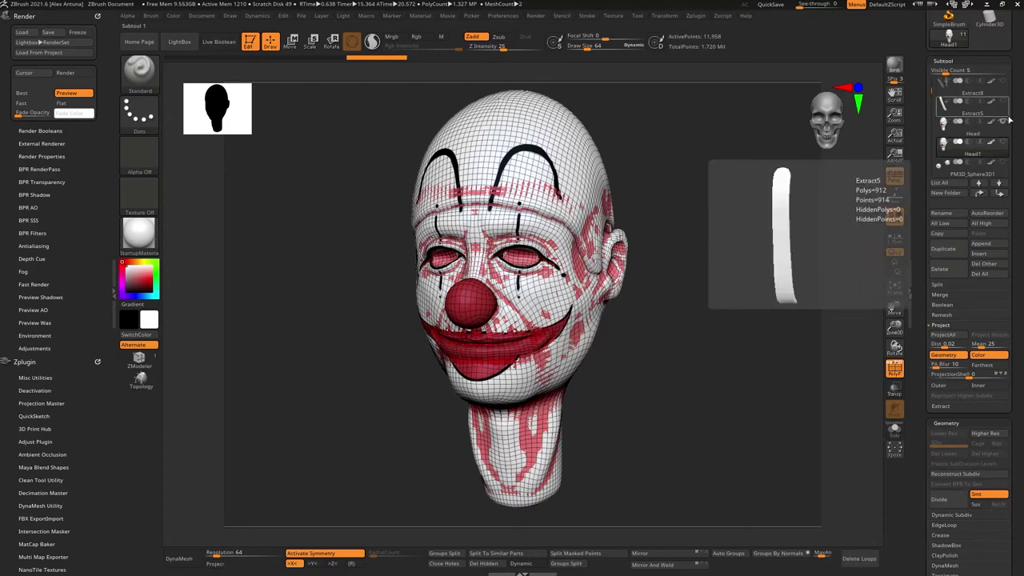
{"action": "left_click", "coordinate": [1003, 121]}
{"action": "right_click_drag", "start_coordinate": [560, 277], "coordinate": [624, 275]}
{"action": "left_click_drag", "start_coordinate": [918, 362], "coordinate": [917, 316]}
{"action": "left_click", "coordinate": [947, 457]}
{"action": "left_click", "coordinate": [1004, 79]}
{"action": "left_click", "coordinate": [951, 293]}
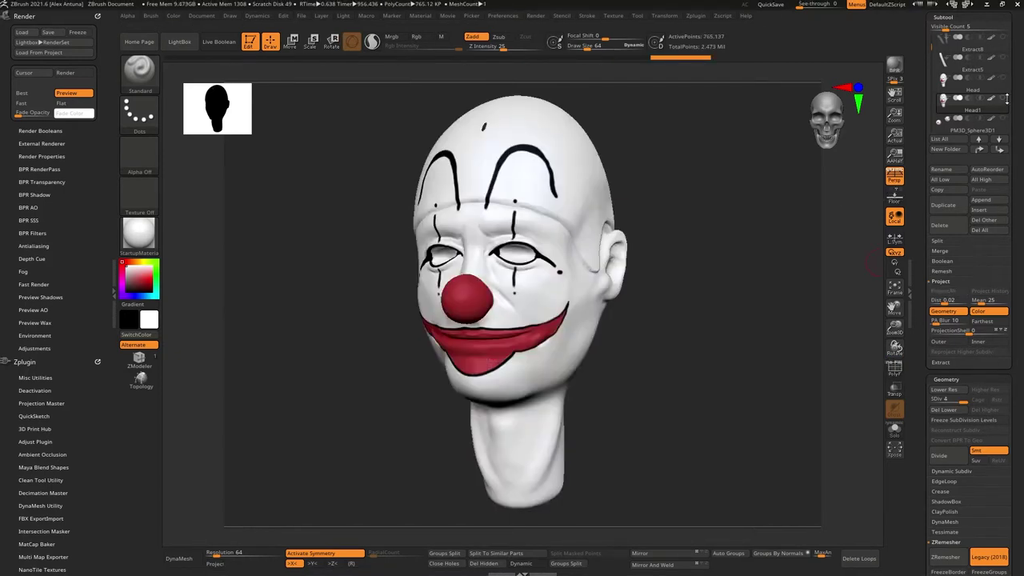
Close the small hole in the upper forehead at the lowest subdivision level with subdivision levels frozen, and unfreeze them
{"action": "left_click", "coordinate": [894, 370]}
{"action": "mouse_move", "coordinate": [965, 402]}
{"action": "left_mouse_down"}
{"action": "mouse_move", "coordinate": [921, 402]}
{"action": "mouse_move", "coordinate": [966, 401]}
{"action": "left_mouse_up"}
{"action": "left_click_drag", "start_coordinate": [734, 202], "coordinate": [593, 144]}
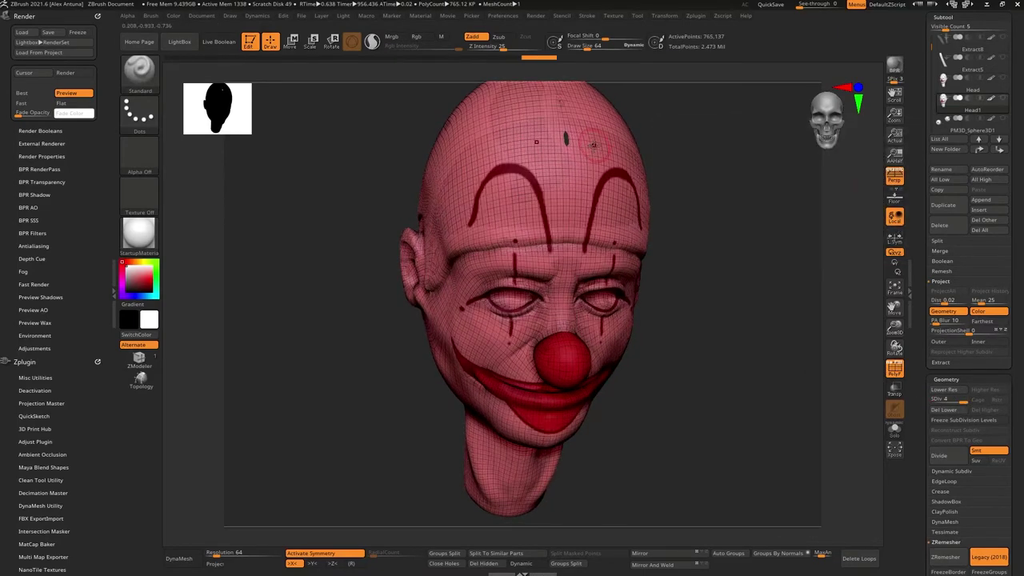
{"action": "left_click", "coordinate": [895, 370]}
{"action": "mouse_move", "coordinate": [734, 100]}
{"action": "left_mouse_down", "text": "alt"}
{"action": "mouse_move", "coordinate": [718, 183]}
{"action": "mouse_move", "coordinate": [739, 347]}
{"action": "mouse_move", "coordinate": [712, 290]}
{"action": "mouse_move", "coordinate": [792, 299]}
{"action": "mouse_move", "coordinate": [745, 340]}
{"action": "left_mouse_up", "text": "alt"}
{"action": "left_click_drag", "start_coordinate": [800, 268], "coordinate": [780, 328]}
{"action": "key", "text": "shift+f"}
{"action": "left_click_drag", "start_coordinate": [766, 238], "coordinate": [763, 211], "text": "alt"}
{"action": "mouse_move", "coordinate": [760, 298]}
{"action": "left_mouse_down"}
{"action": "mouse_move", "coordinate": [750, 312]}
{"action": "mouse_move", "coordinate": [748, 295]}
{"action": "left_mouse_up"}
{"action": "left_click_drag", "start_coordinate": [957, 399], "coordinate": [934, 399]}
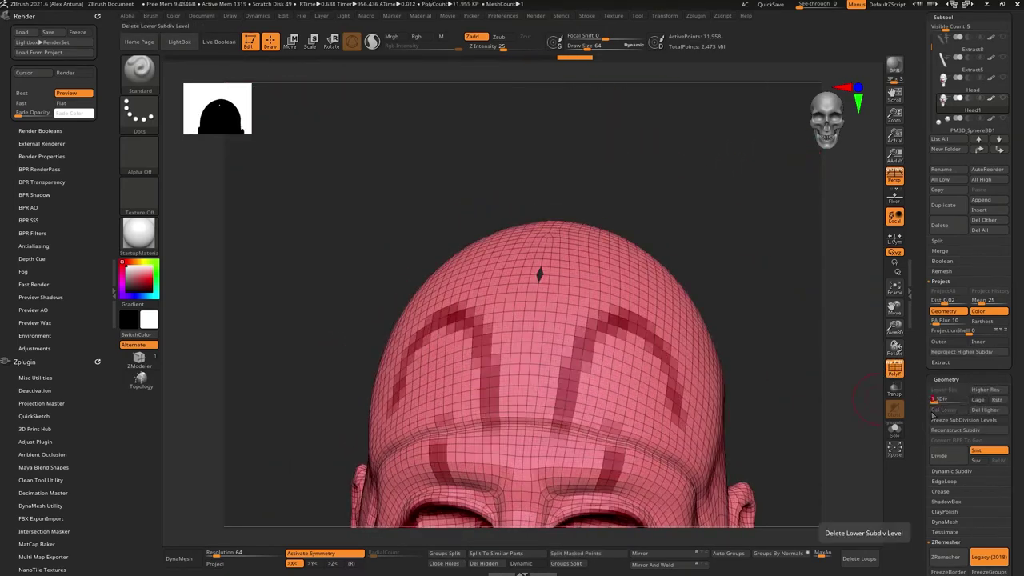
{"action": "left_click", "coordinate": [947, 422]}
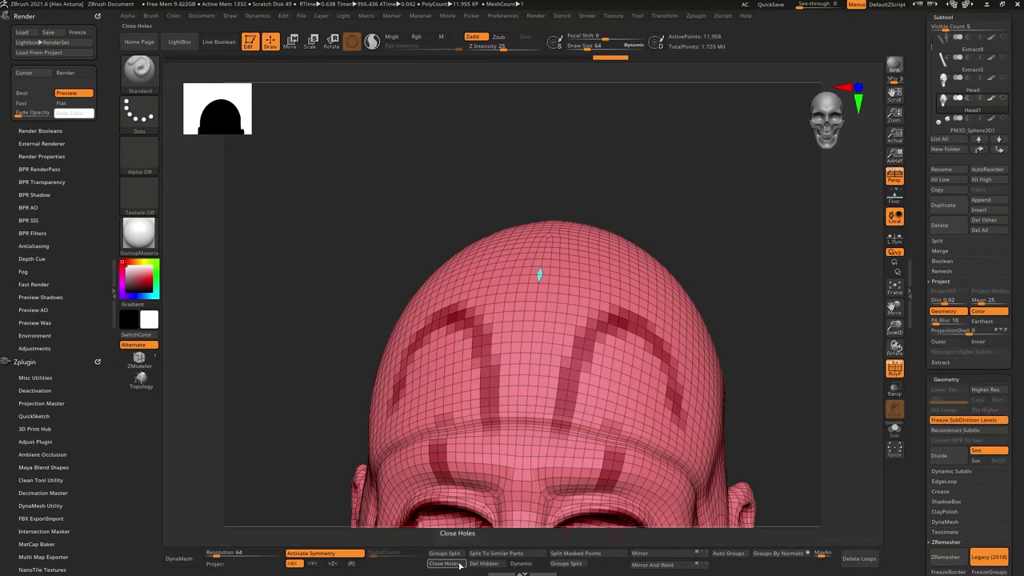
{"action": "left_click", "coordinate": [1004, 420]}
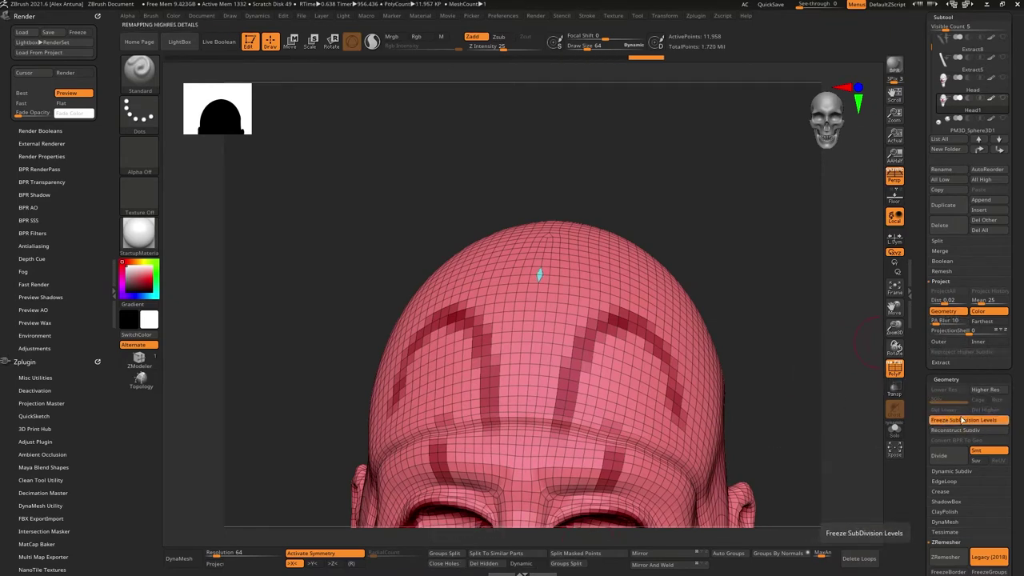
{"action": "left_click", "coordinate": [895, 368]}
Merge the forehead patch and the rest of the remeshed head into one polygroup at subdivision level 1, and return to level 4
{"action": "left_click_drag", "start_coordinate": [786, 347], "coordinate": [718, 267], "text": "alt"}
{"action": "left_click_drag", "start_coordinate": [693, 255], "coordinate": [772, 270]}
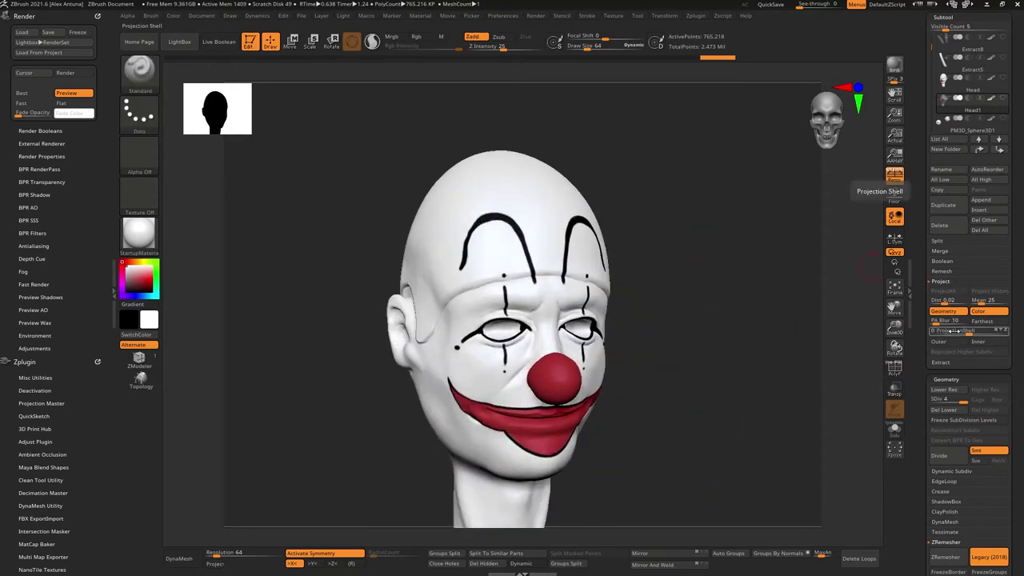
{"action": "left_click_drag", "start_coordinate": [963, 401], "coordinate": [933, 401]}
{"action": "left_click", "coordinate": [895, 370]}
{"action": "left_click_drag", "start_coordinate": [706, 211], "coordinate": [721, 250], "text": "alt"}
{"action": "right_click_drag", "start_coordinate": [530, 223], "coordinate": [565, 321], "text": "alt"}
{"action": "right_click_drag", "start_coordinate": [498, 315], "coordinate": [542, 214]}
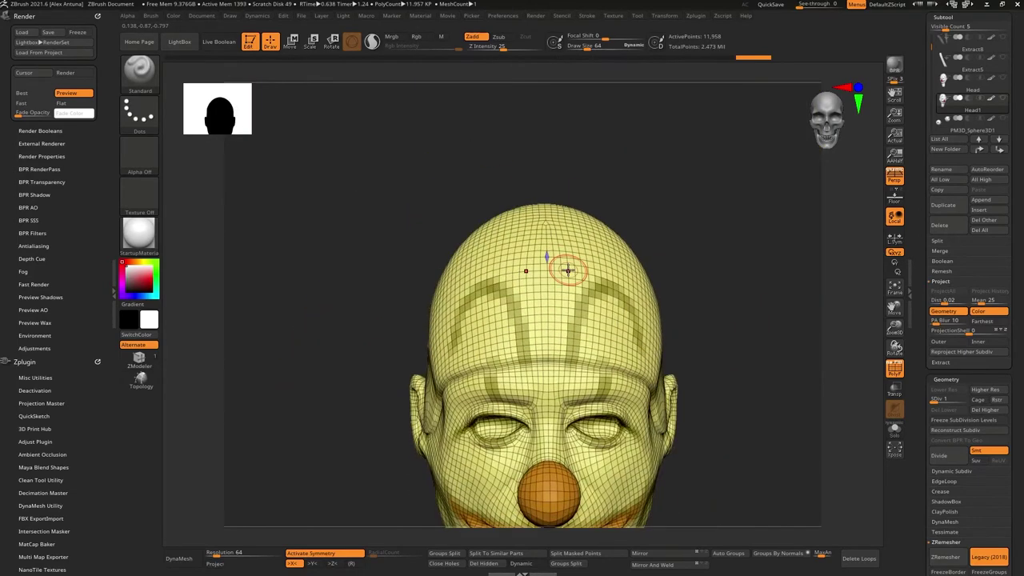
{"action": "key", "text": "ctrl+w"}
{"action": "right_click_drag", "start_coordinate": [567, 270], "coordinate": [504, 188], "text": "alt"}
{"action": "key", "text": "shift+f"}
{"action": "left_click_drag", "start_coordinate": [934, 400], "coordinate": [965, 400]}
{"action": "right_click_drag", "start_coordinate": [707, 352], "coordinate": [730, 268], "text": "alt"}
{"action": "right_click_drag", "start_coordinate": [730, 268], "coordinate": [741, 312], "text": "alt"}
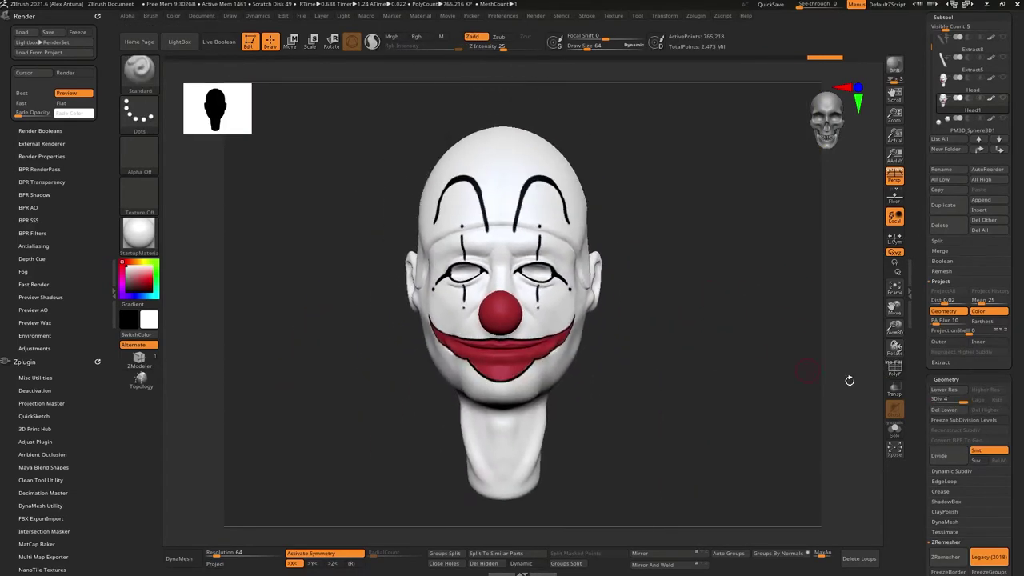
Delete the remeshed head copy and show the hat, eyes, collar and bow subtools
{"action": "left_click", "coordinate": [1003, 98]}
{"action": "left_click", "coordinate": [1002, 78]}
{"action": "left_click", "coordinate": [960, 225]}
{"action": "left_click", "coordinate": [853, 252]}
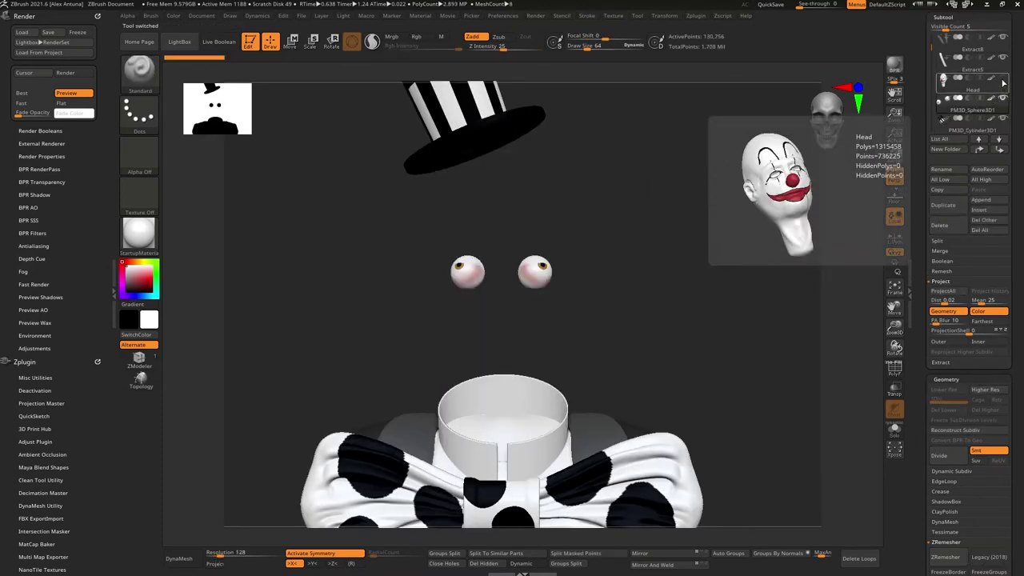
Show the head again and check the wireframes of the head and eye subtools
{"action": "left_click", "coordinate": [1003, 79]}
{"action": "left_click", "coordinate": [895, 373]}
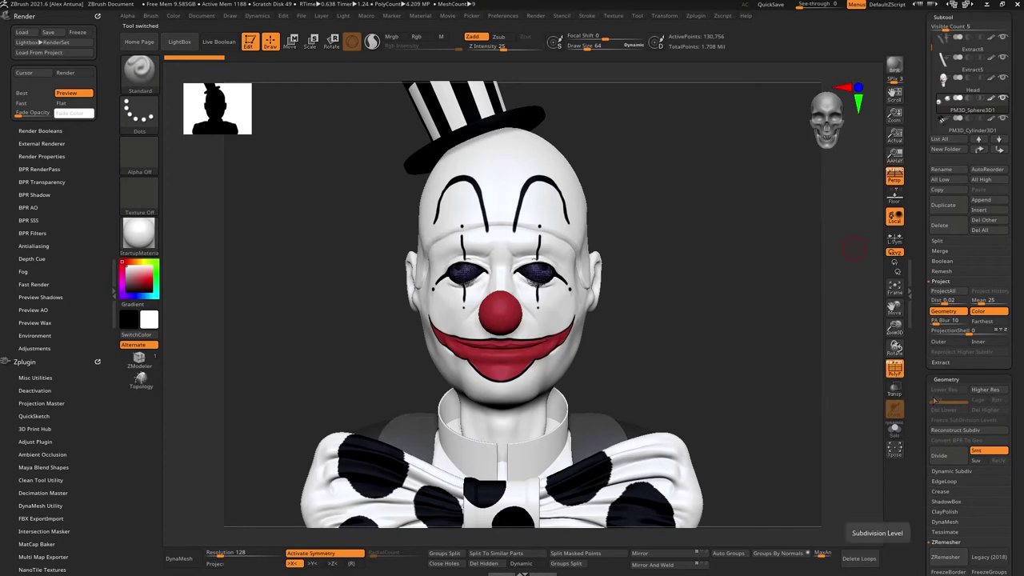
{"action": "left_click", "coordinate": [978, 87]}
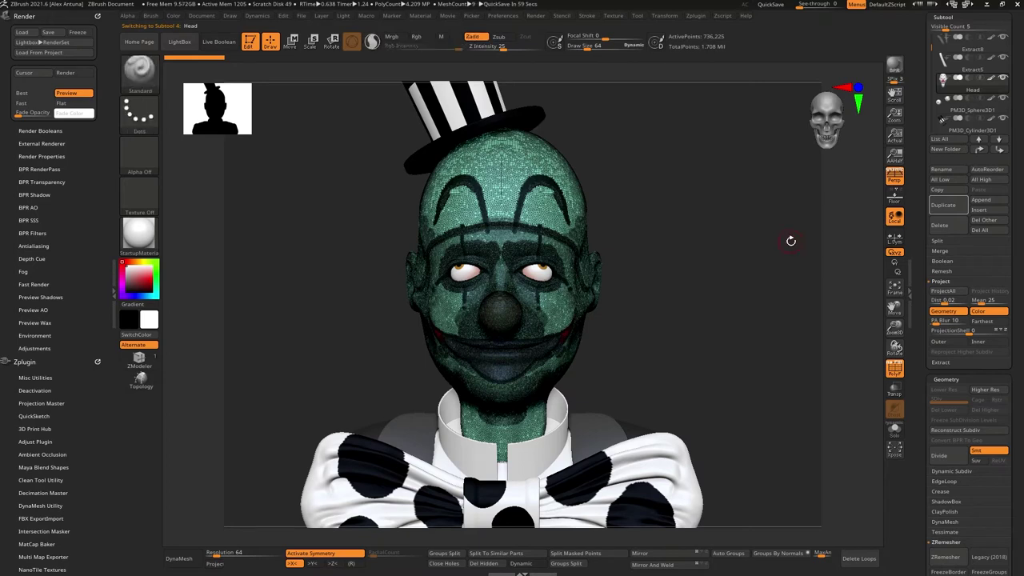
{"action": "left_click_drag", "start_coordinate": [940, 159], "coordinate": [945, 322]}
{"action": "mouse_move", "coordinate": [946, 274]}
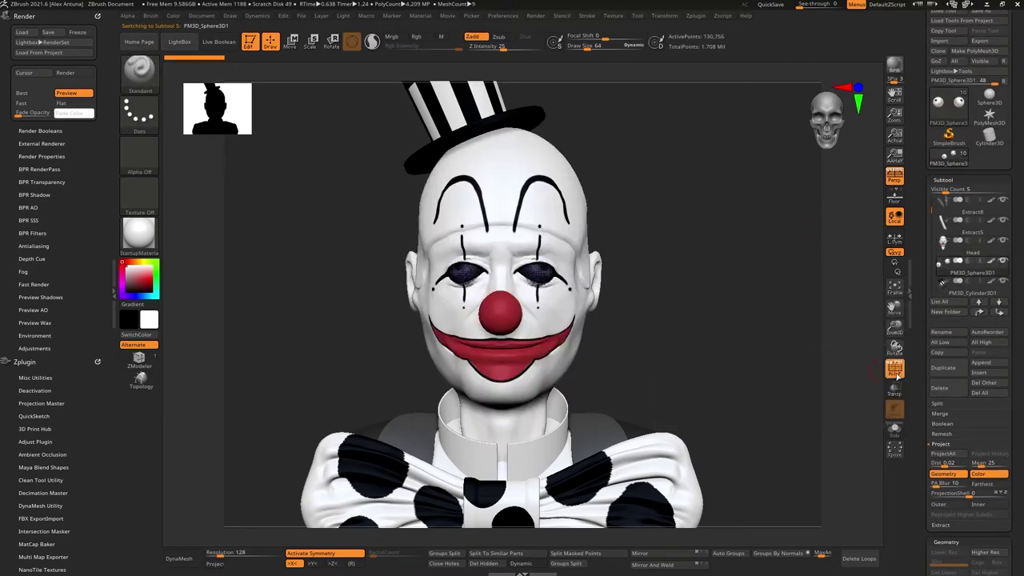
{"action": "left_click", "coordinate": [971, 260]}
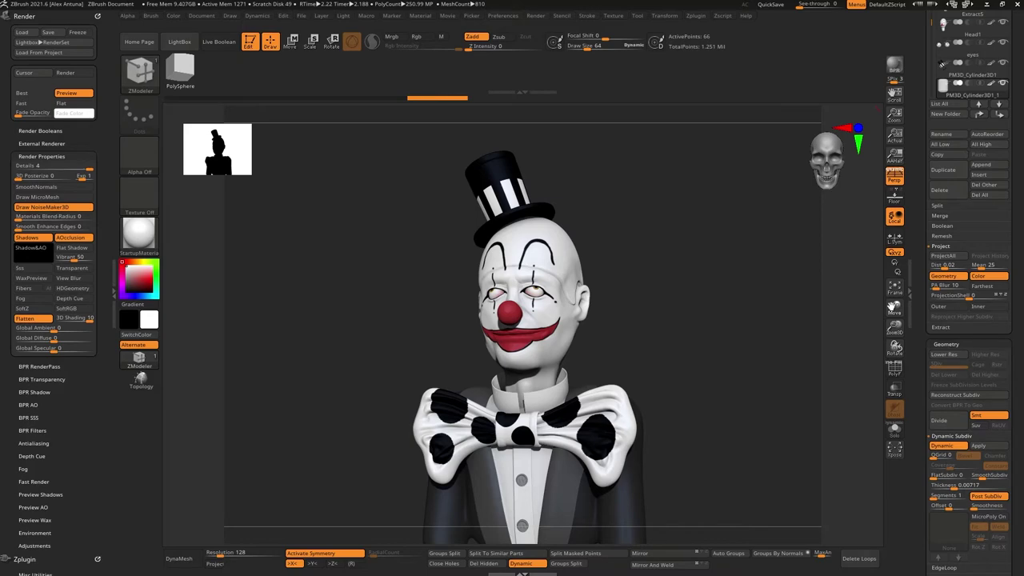
Display the shirt collar's wireframe and turn off its dynamic subdivision
{"action": "left_click_drag", "start_coordinate": [596, 302], "coordinate": [696, 232]}
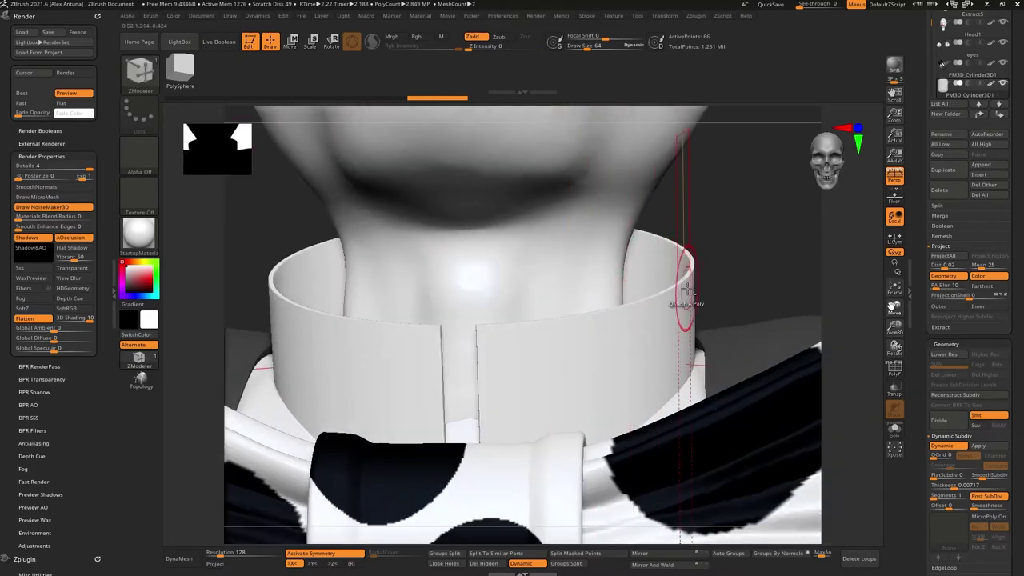
{"action": "left_click", "coordinate": [895, 369]}
{"action": "left_click_drag", "start_coordinate": [850, 374], "coordinate": [857, 404]}
{"action": "left_click", "coordinate": [895, 426]}
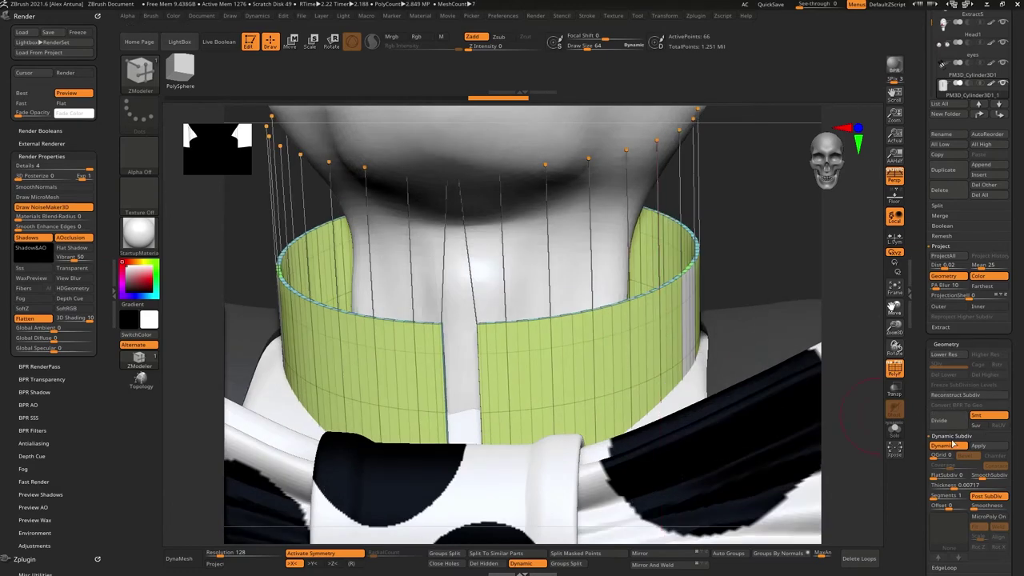
{"action": "left_click", "coordinate": [942, 444]}
Lower the collar toward the bow tie and assign it a single polygroup
{"action": "key", "text": "w"}
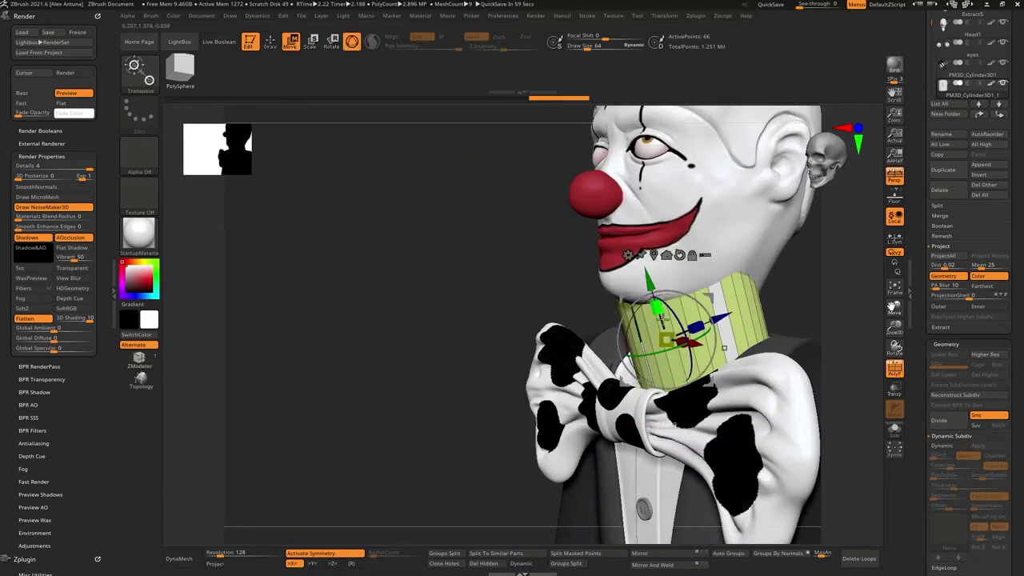
{"action": "left_click_drag", "start_coordinate": [663, 318], "coordinate": [666, 335]}
{"action": "right_click_drag", "start_coordinate": [666, 335], "coordinate": [582, 340]}
{"action": "key", "text": "ctrl+w"}
{"action": "left_click", "coordinate": [141, 359]}
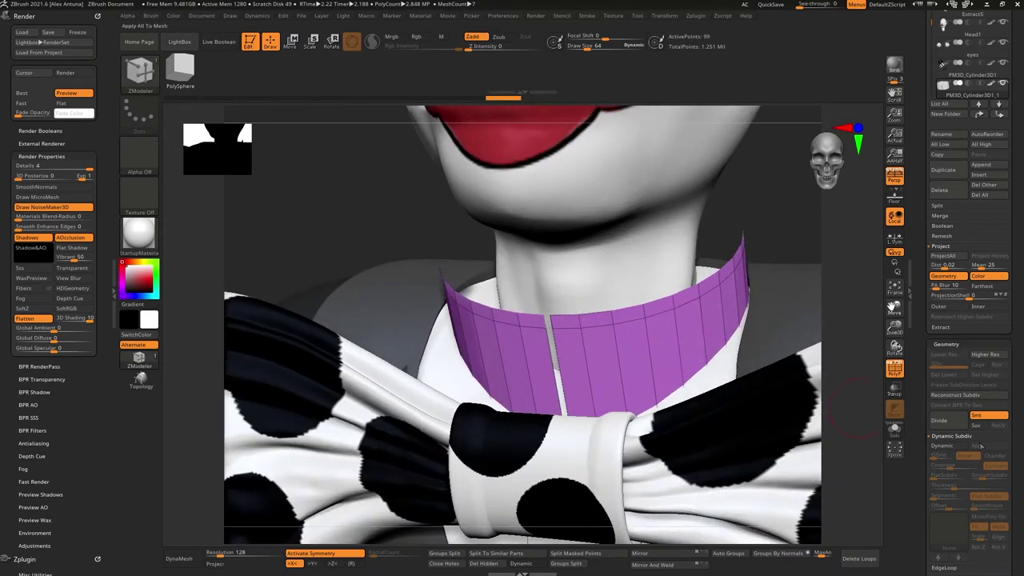
Turn the collar's dynamic subdivision back on and reposition its geometry with the gizmo to fit around the neck
{"action": "left_click", "coordinate": [954, 449]}
{"action": "right_click_drag", "start_coordinate": [724, 352], "coordinate": [643, 354]}
{"action": "key", "text": "w"}
{"action": "left_click_drag", "start_coordinate": [574, 282], "coordinate": [525, 203]}
{"action": "left_click_drag", "start_coordinate": [565, 258], "coordinate": [570, 277]}
{"action": "right_click_drag", "start_coordinate": [560, 282], "coordinate": [724, 296]}
{"action": "right_click_drag", "start_coordinate": [512, 290], "coordinate": [688, 276]}
{"action": "right_click_drag", "start_coordinate": [492, 240], "coordinate": [625, 284]}
{"action": "right_click_drag", "start_coordinate": [597, 315], "coordinate": [793, 284]}
{"action": "key", "text": "ctrl+z"}
{"action": "left_click_drag", "start_coordinate": [410, 290], "coordinate": [399, 311]}
{"action": "right_click_drag", "start_coordinate": [512, 336], "coordinate": [463, 352]}
{"action": "left_click_drag", "start_coordinate": [594, 242], "coordinate": [585, 248]}
{"action": "right_click_drag", "start_coordinate": [541, 312], "coordinate": [601, 311]}
Set the collar's dynamic subdivision thickness to 0.02637
{"action": "left_click_drag", "start_coordinate": [958, 486], "coordinate": [961, 486]}
{"action": "right_click_drag", "start_coordinate": [665, 373], "coordinate": [680, 352]}
{"action": "left_click_drag", "start_coordinate": [965, 485], "coordinate": [962, 485]}
{"action": "left_click", "coordinate": [963, 486]}
{"action": "right_click_drag", "start_coordinate": [720, 328], "coordinate": [713, 361]}
Set the collar's SmoothSubdiv level to 1 and apply the dynamic subdivision to the mesh
{"action": "left_click_drag", "start_coordinate": [985, 476], "coordinate": [991, 477]}
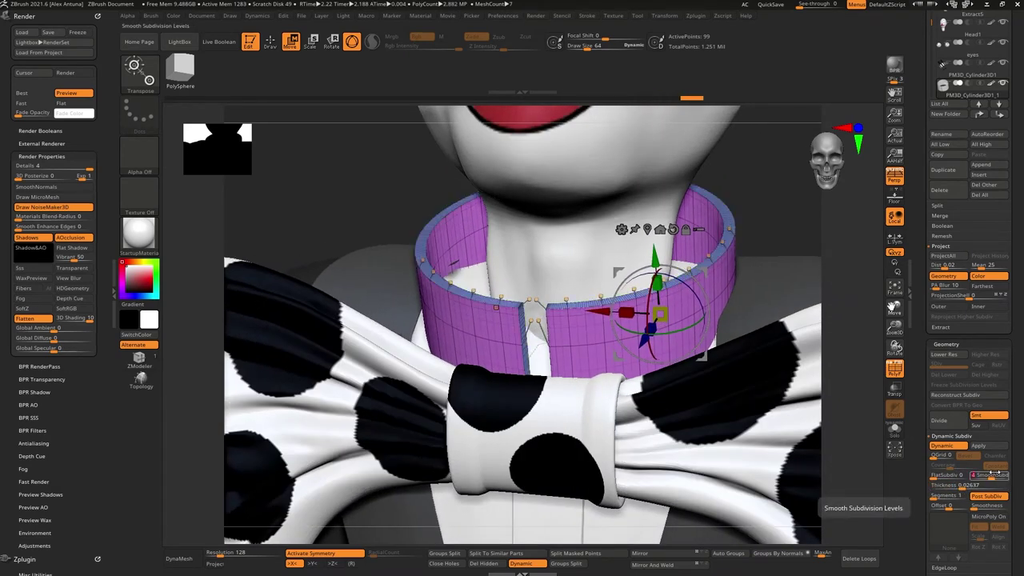
{"action": "left_click", "coordinate": [973, 476]}
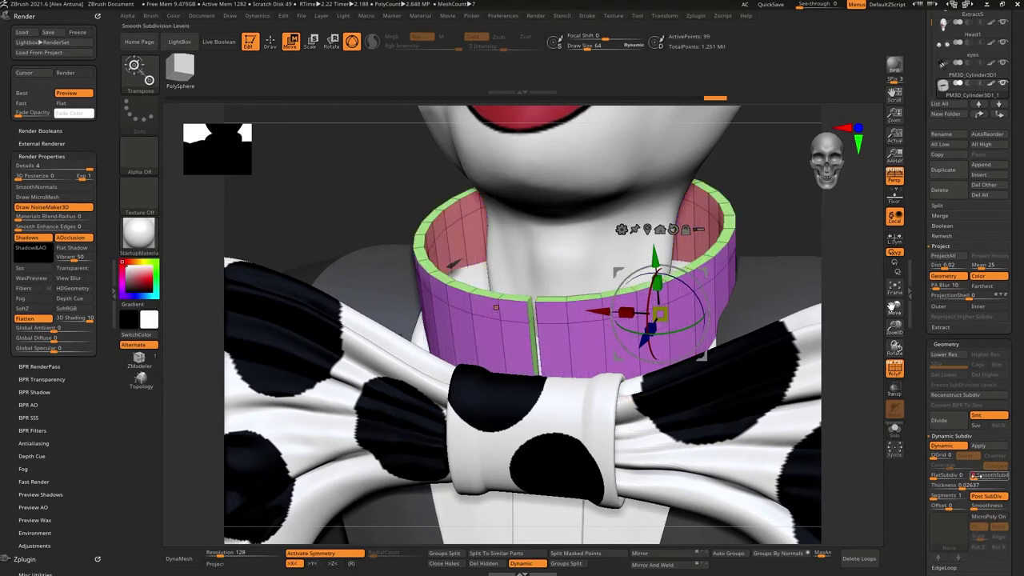
{"action": "left_click", "coordinate": [980, 475]}
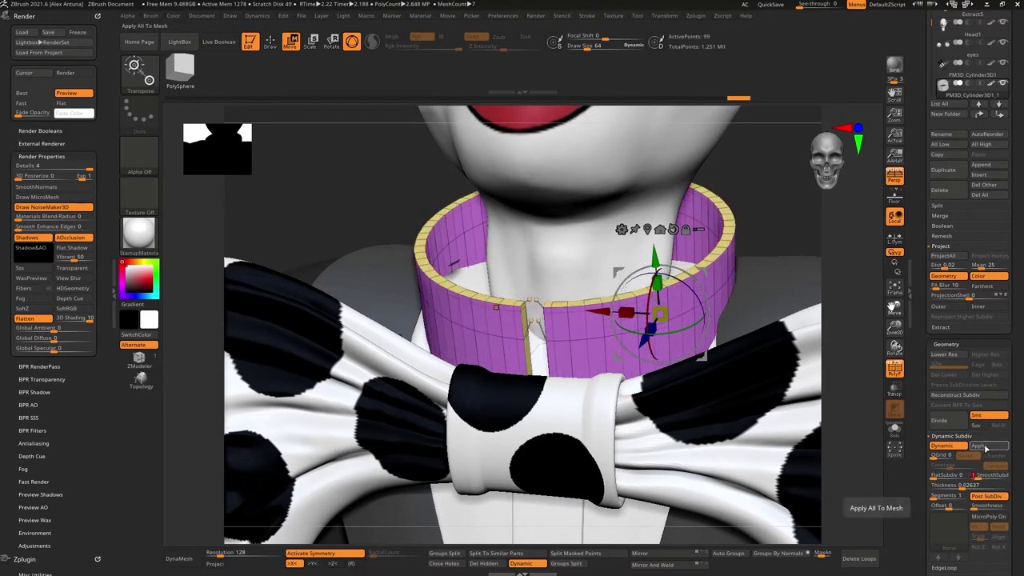
{"action": "left_click", "coordinate": [986, 448]}
Try QMesh with the Polyloop target on the collar's border, and return the target to A Single Poly
{"action": "key", "text": "q"}
{"action": "mouse_move", "coordinate": [615, 344]}
{"action": "right_mouse_down", "text": "ctrl"}
{"action": "mouse_move", "coordinate": [720, 405]}
{"action": "mouse_move", "coordinate": [753, 388]}
{"action": "right_mouse_up", "text": "ctrl"}
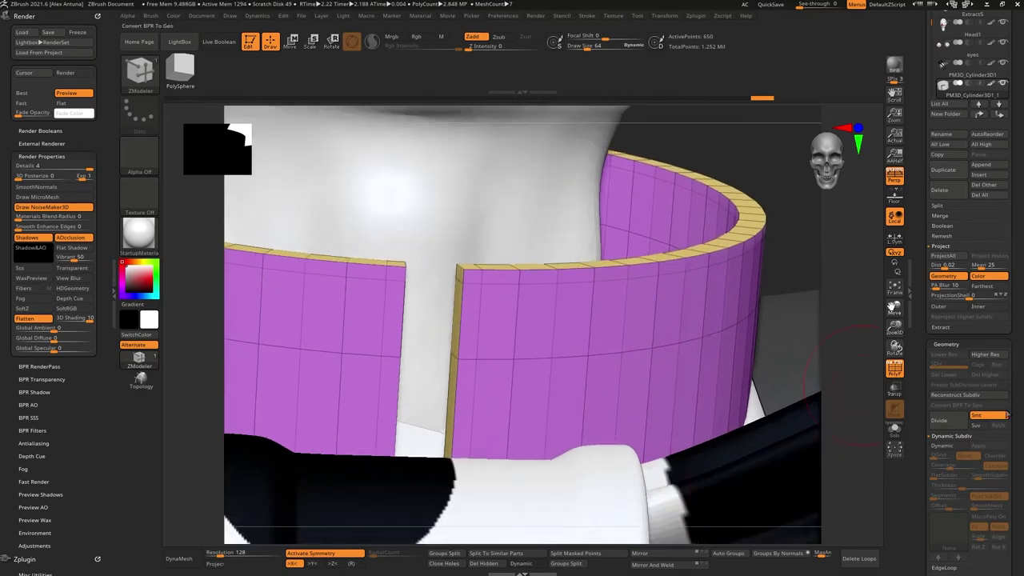
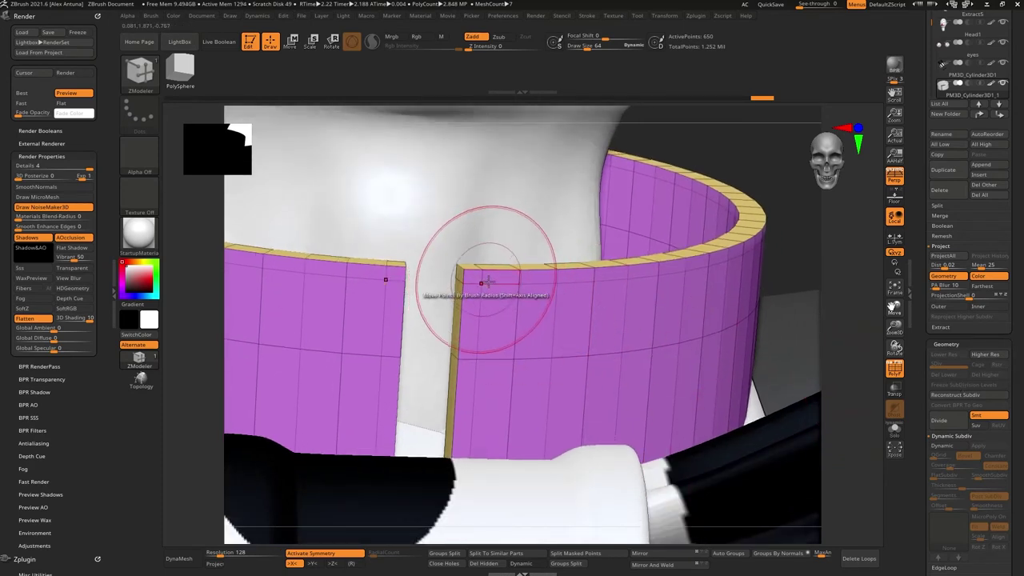
{"action": "key", "text": "space"}
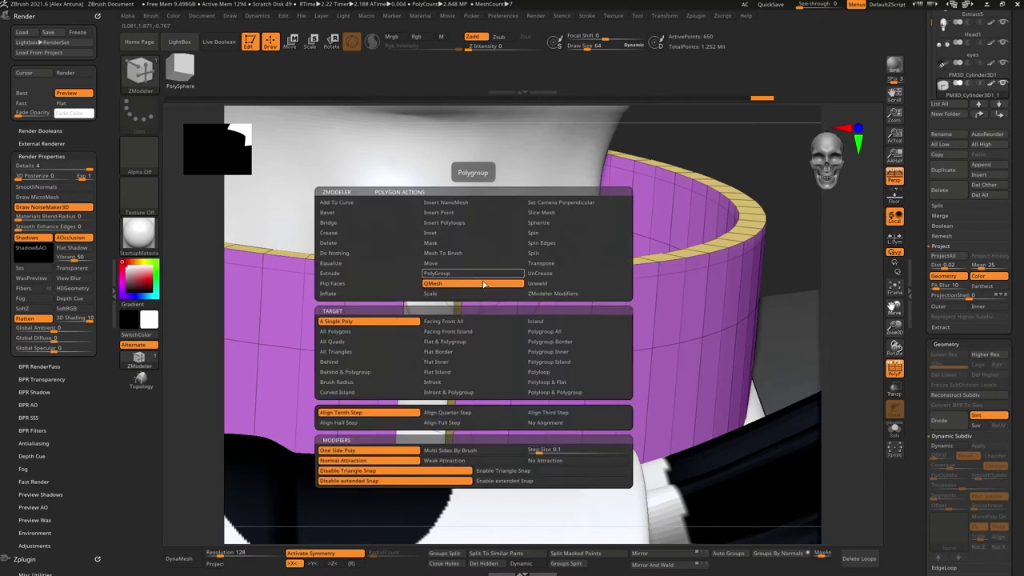
{"action": "left_click", "coordinate": [564, 373]}
{"action": "mouse_move", "coordinate": [477, 280]}
{"action": "left_mouse_down"}
{"action": "mouse_move", "coordinate": [491, 277]}
{"action": "mouse_move", "coordinate": [486, 287]}
{"action": "left_mouse_up"}
{"action": "key", "text": "ctrl+z"}
{"action": "left_click", "coordinate": [474, 326], "text": "alt"}
{"action": "key", "text": "ctrl+z"}
{"action": "right_click_drag", "start_coordinate": [481, 321], "coordinate": [524, 275]}
{"action": "key", "text": "ctrl+z"}
{"action": "left_click_drag", "start_coordinate": [523, 275], "coordinate": [508, 263]}
{"action": "key", "text": "ctrl+z"}
{"action": "key", "text": "space"}
{"action": "left_click", "coordinate": [366, 321]}
Try single-poly QMesh extrusions on marked faces beside the collar's front opening
{"action": "right_click_drag", "start_coordinate": [519, 293], "coordinate": [485, 330]}
{"action": "left_click_drag", "start_coordinate": [498, 320], "coordinate": [477, 395], "text": "alt"}
{"action": "left_click_drag", "start_coordinate": [494, 304], "coordinate": [518, 277]}
{"action": "key", "text": "ctrl+z"}
{"action": "right_click_drag", "start_coordinate": [517, 277], "coordinate": [481, 260]}
{"action": "key", "text": "ctrl+z"}
{"action": "key", "text": "ctrl+z"}
{"action": "mouse_move", "coordinate": [489, 155]}
{"action": "left_mouse_down"}
{"action": "mouse_move", "coordinate": [457, 162]}
{"action": "mouse_move", "coordinate": [480, 167]}
{"action": "left_mouse_up"}
{"action": "key", "text": "ctrl+z"}
{"action": "mouse_move", "coordinate": [480, 166]}
{"action": "right_mouse_down"}
{"action": "mouse_move", "coordinate": [474, 160]}
{"action": "mouse_move", "coordinate": [517, 214]}
{"action": "mouse_move", "coordinate": [450, 184]}
{"action": "mouse_move", "coordinate": [469, 244]}
{"action": "right_mouse_up"}
{"action": "key", "text": "ctrl+z"}
{"action": "left_click_drag", "start_coordinate": [469, 246], "coordinate": [623, 245], "text": "alt"}
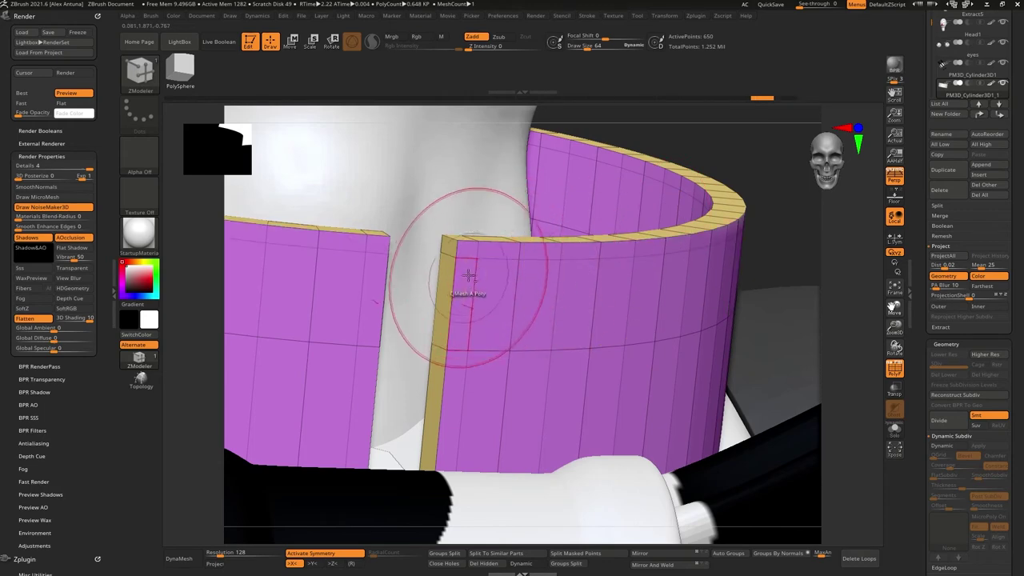
{"action": "left_click_drag", "start_coordinate": [469, 344], "coordinate": [480, 307], "text": "alt"}
{"action": "key", "text": "ctrl+z"}
Mark the outer faces along the collar's front opening and top rim, reducing the draw size to about 21
{"action": "left_click_drag", "start_coordinate": [467, 252], "coordinate": [450, 436], "text": "alt"}
{"action": "left_click", "coordinate": [501, 252], "text": "alt"}
{"action": "right_click_drag", "start_coordinate": [552, 256], "coordinate": [394, 289]}
{"action": "key", "text": "space"}
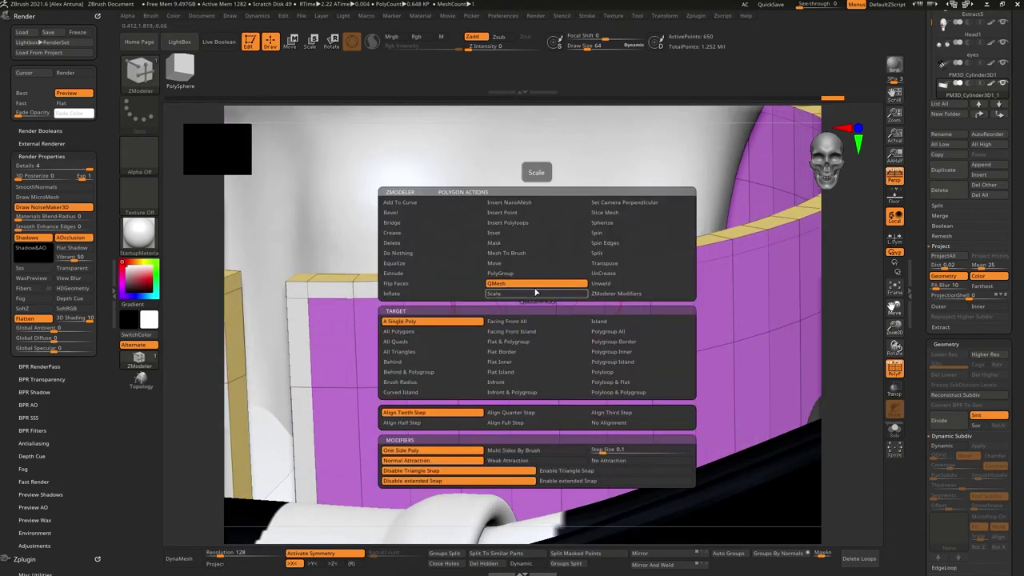
{"action": "left_click", "coordinate": [579, 46]}
{"action": "left_click_drag", "start_coordinate": [546, 284], "coordinate": [654, 263], "text": "alt"}
{"action": "right_click_drag", "start_coordinate": [653, 263], "coordinate": [400, 367]}
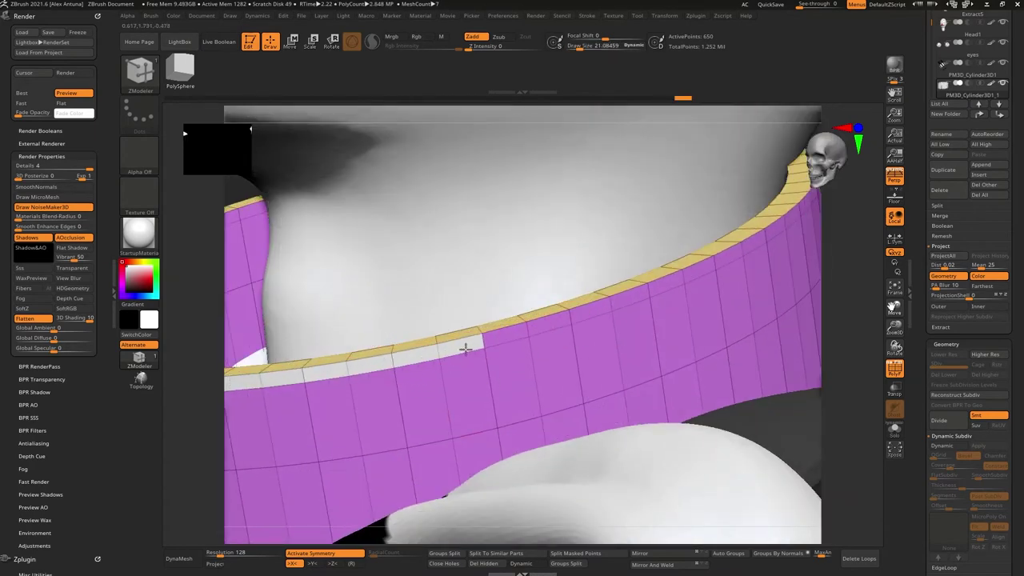
{"action": "mouse_move", "coordinate": [666, 289]}
{"action": "right_mouse_down"}
{"action": "mouse_move", "coordinate": [561, 357]}
{"action": "mouse_move", "coordinate": [557, 382]}
{"action": "right_mouse_up"}
{"action": "right_click_drag", "start_coordinate": [712, 267], "coordinate": [615, 349]}
Extrude the marked border faces outward with QMesh to form a raised edge, checking it with transparency
{"action": "key", "text": "shift+t"}
{"action": "right_click_drag", "start_coordinate": [503, 382], "coordinate": [498, 399]}
{"action": "right_click_drag", "start_coordinate": [593, 346], "coordinate": [537, 195]}
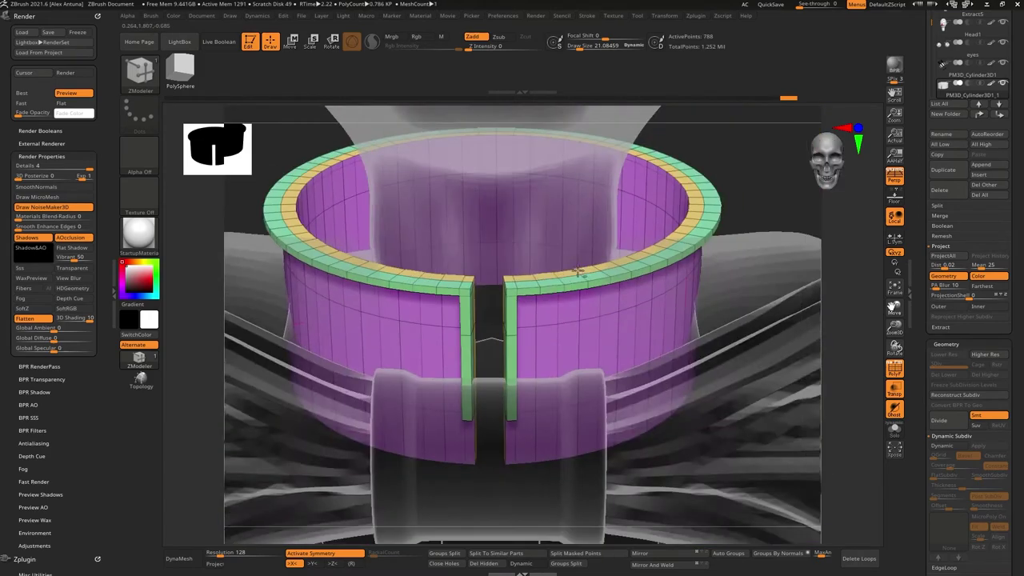
{"action": "right_click_drag", "start_coordinate": [578, 272], "coordinate": [571, 359]}
{"action": "left_click_drag", "start_coordinate": [571, 337], "coordinate": [566, 376]}
{"action": "right_click_drag", "start_coordinate": [567, 376], "coordinate": [572, 345]}
{"action": "left_click", "coordinate": [894, 389]}
{"action": "right_click_drag", "start_coordinate": [773, 312], "coordinate": [787, 295]}
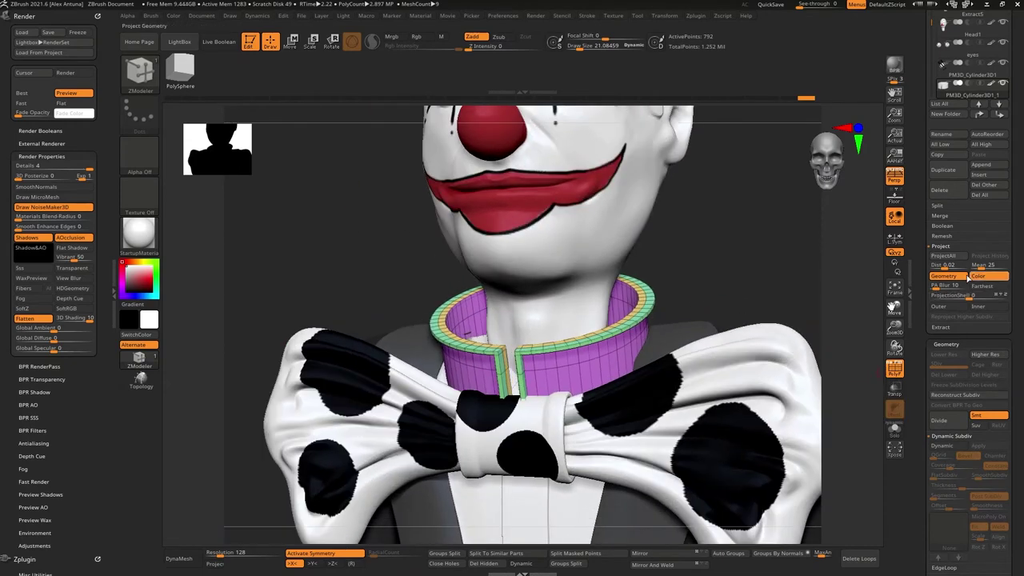
Preview the collar subdivided without wireframe, and delete the higher subdivision levels
{"action": "left_click", "coordinate": [897, 371]}
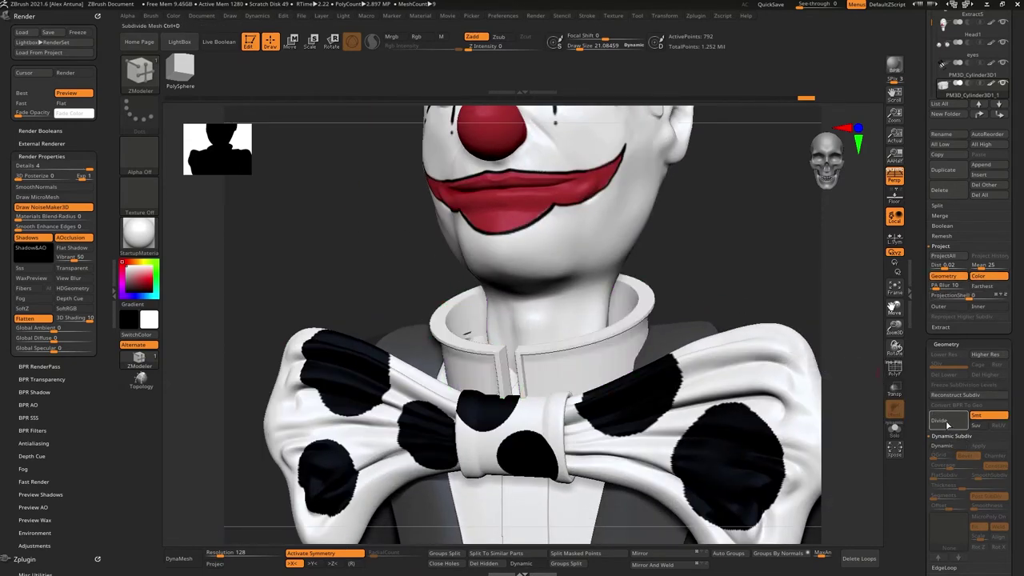
{"action": "right_click_drag", "start_coordinate": [606, 378], "coordinate": [596, 325], "text": "alt"}
{"action": "left_click_drag", "start_coordinate": [953, 365], "coordinate": [935, 365]}
{"action": "left_click", "coordinate": [985, 374]}
{"action": "right_click_drag", "start_coordinate": [587, 313], "coordinate": [564, 358], "text": "ctrl"}
{"action": "left_click", "coordinate": [895, 370]}
Adjust the collar's raised border using QMesh with the Flat Island target, and test a subdivision
{"action": "key", "text": "space"}
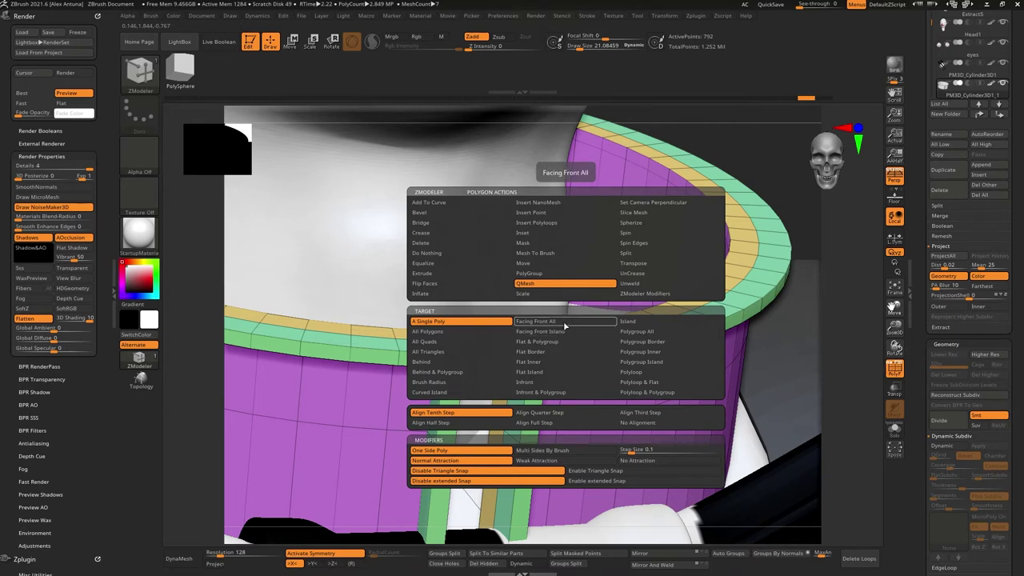
{"action": "left_click", "coordinate": [564, 371]}
{"action": "left_click_drag", "start_coordinate": [582, 341], "coordinate": [597, 313]}
{"action": "right_click_drag", "start_coordinate": [597, 313], "coordinate": [622, 296], "text": "ctrl"}
{"action": "left_click", "coordinate": [952, 424]}
{"action": "key", "text": "ctrl+z"}
Insert supporting edge loops around the collar's raised border and test how it subdivides
{"action": "left_click", "coordinate": [585, 247]}
{"action": "left_click", "coordinate": [580, 287]}
{"action": "left_click", "coordinate": [626, 267]}
{"action": "left_click", "coordinate": [953, 425]}
{"action": "key", "text": "ctrl+z"}
{"action": "right_click_drag", "start_coordinate": [567, 242], "coordinate": [586, 255]}
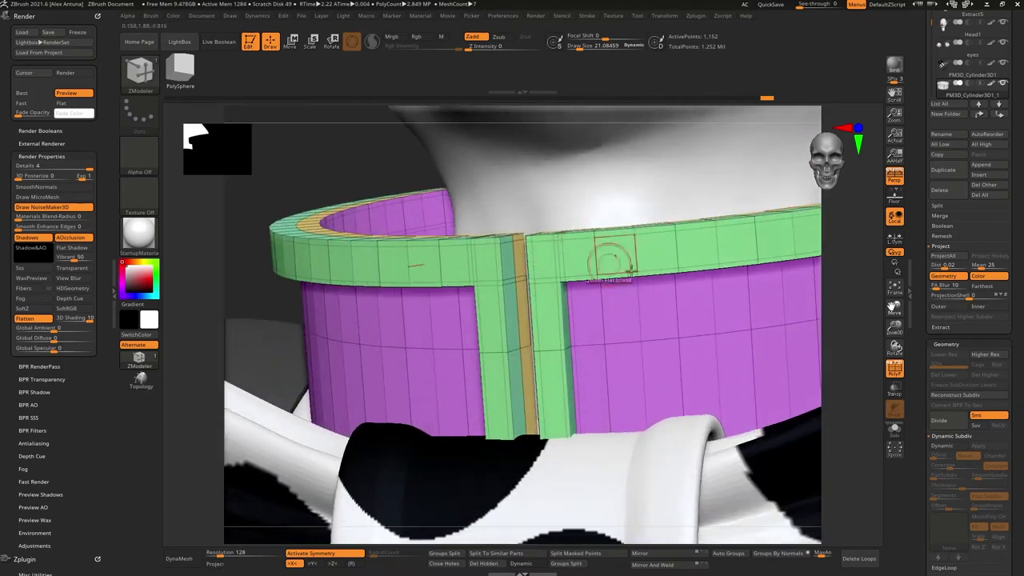
Subdivide the collar three times and hide its wireframe
{"action": "left_click", "coordinate": [955, 420]}
{"action": "left_click", "coordinate": [955, 421]}
{"action": "left_click", "coordinate": [952, 424]}
{"action": "right_click_drag", "start_coordinate": [588, 384], "coordinate": [746, 302], "text": "ctrl"}
{"action": "left_click", "coordinate": [898, 371]}
Nudge the collar into place around the neck with the Move gizmo, checking it from several angles
{"action": "right_click_drag", "start_coordinate": [688, 265], "coordinate": [634, 364], "text": "shift"}
{"action": "key", "text": "w"}
{"action": "left_click_drag", "start_coordinate": [630, 352], "coordinate": [627, 354]}
{"action": "mouse_move", "coordinate": [688, 329]}
{"action": "right_mouse_down"}
{"action": "mouse_move", "coordinate": [740, 317]}
{"action": "mouse_move", "coordinate": [750, 302]}
{"action": "right_mouse_up"}
{"action": "left_click_drag", "start_coordinate": [569, 341], "coordinate": [574, 342]}
{"action": "mouse_move", "coordinate": [688, 320]}
{"action": "right_mouse_down", "text": "shift"}
{"action": "mouse_move", "coordinate": [708, 308]}
{"action": "mouse_move", "coordinate": [714, 232]}
{"action": "right_mouse_up", "text": "shift"}
{"action": "key", "text": "q"}
{"action": "right_click_drag", "start_coordinate": [714, 232], "coordinate": [700, 360]}
{"action": "key", "text": "w"}
{"action": "left_click_drag", "start_coordinate": [544, 385], "coordinate": [538, 383]}
{"action": "mouse_move", "coordinate": [728, 392]}
{"action": "right_mouse_down"}
{"action": "mouse_move", "coordinate": [656, 422]}
{"action": "mouse_move", "coordinate": [704, 400]}
{"action": "mouse_move", "coordinate": [672, 295]}
{"action": "mouse_move", "coordinate": [696, 305]}
{"action": "right_mouse_up"}
{"action": "key", "text": "q"}
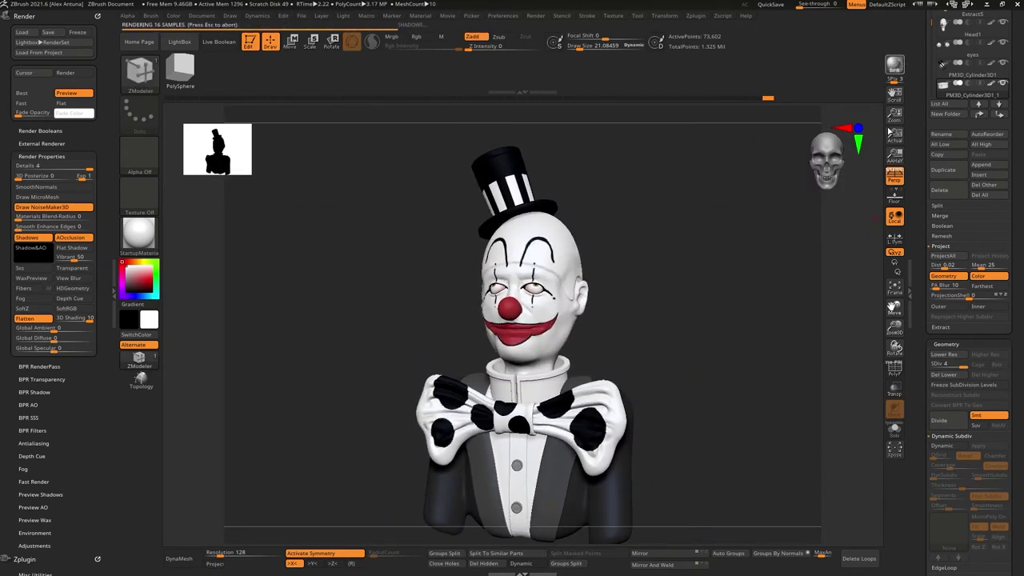
Isolate the jacket lapel subtool Extract8 and display its wireframe
{"action": "right_click_drag", "start_coordinate": [569, 436], "coordinate": [606, 436]}
{"action": "right_click_drag", "start_coordinate": [606, 436], "coordinate": [641, 410], "text": "ctrl"}
{"action": "left_click", "coordinate": [623, 393], "text": "alt"}
{"action": "left_click", "coordinate": [898, 433]}
{"action": "left_click", "coordinate": [894, 372]}
{"action": "left_click_drag", "start_coordinate": [931, 100], "coordinate": [933, 228]}
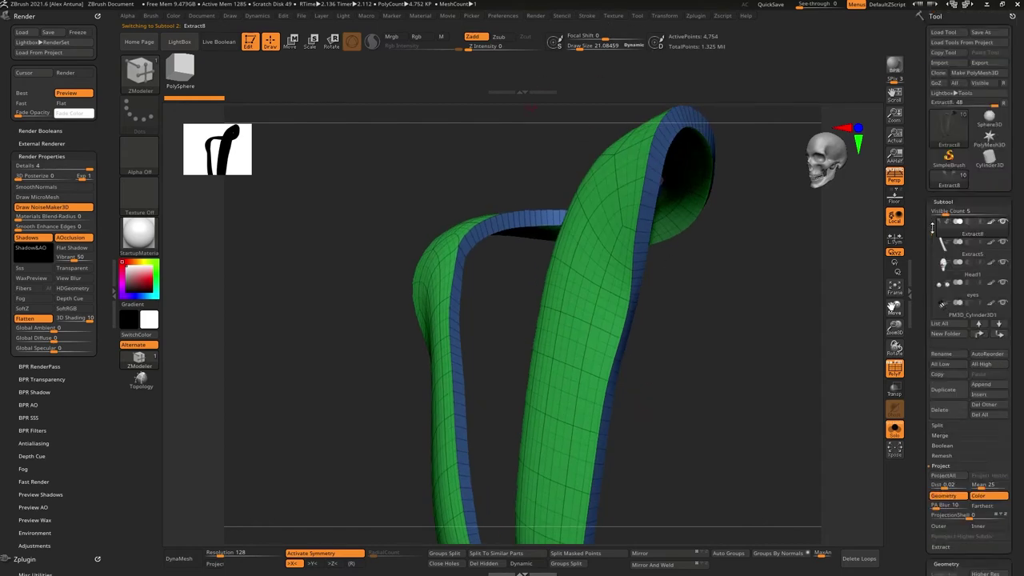
Frame the lapel mesh with curves along its polygroup borders
{"action": "left_click", "coordinate": [585, 27]}
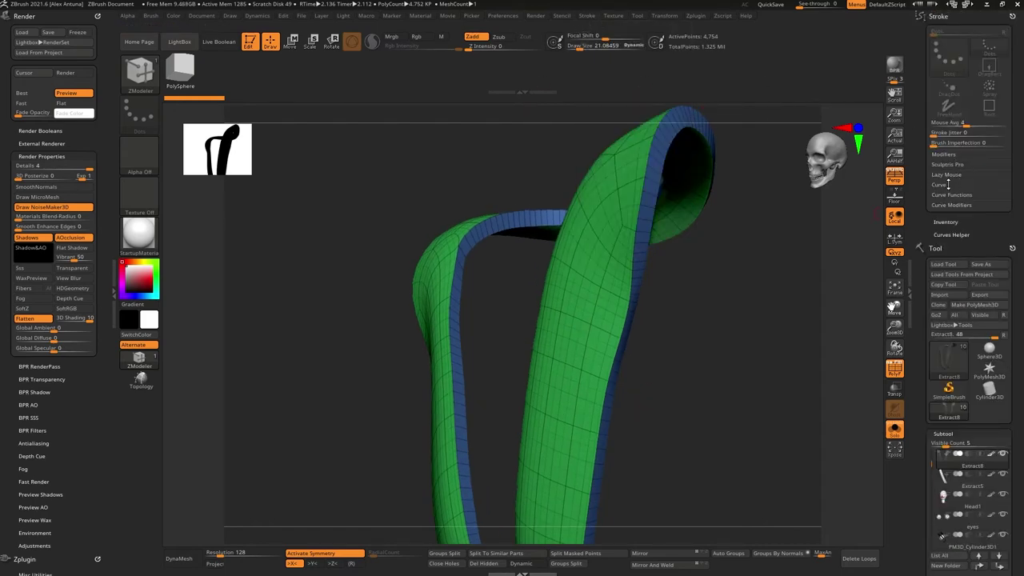
{"action": "left_click", "coordinate": [945, 155]}
{"action": "left_click", "coordinate": [950, 275]}
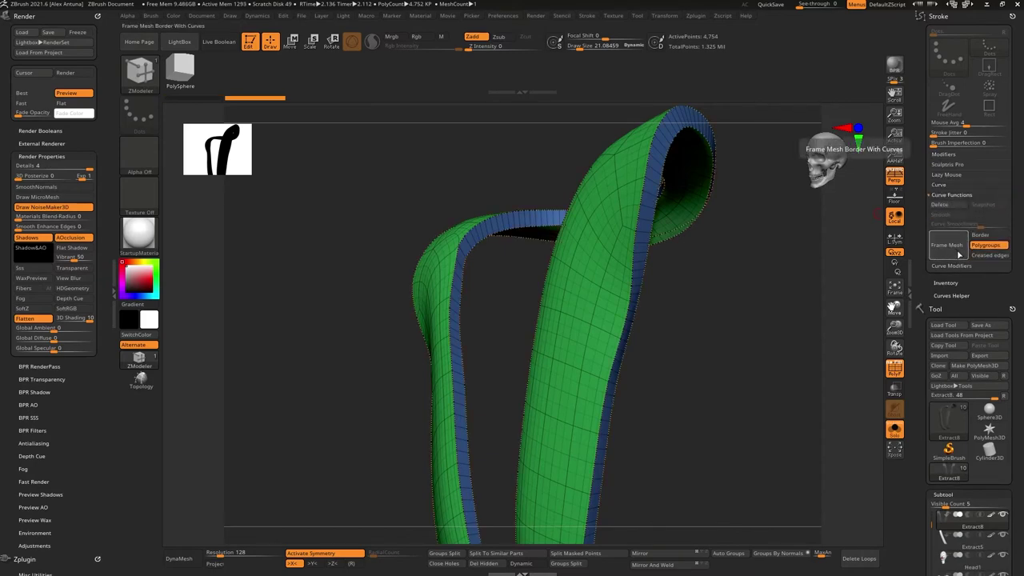
Generate tubes along the lapel's framing curves using the CurveMultiTube brush at draw size 10
{"action": "left_click", "coordinate": [139, 70]}
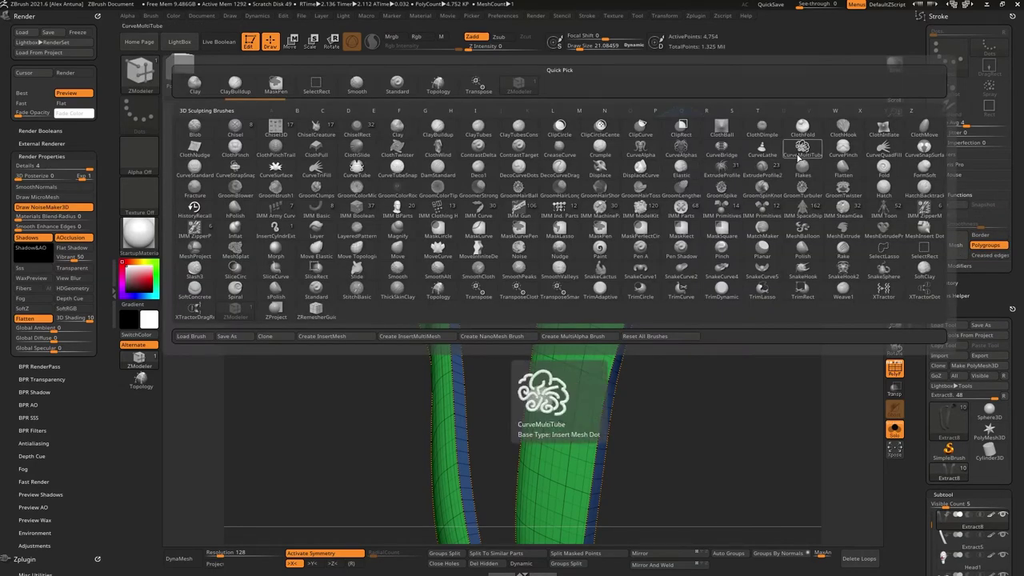
{"action": "left_click", "coordinate": [802, 148]}
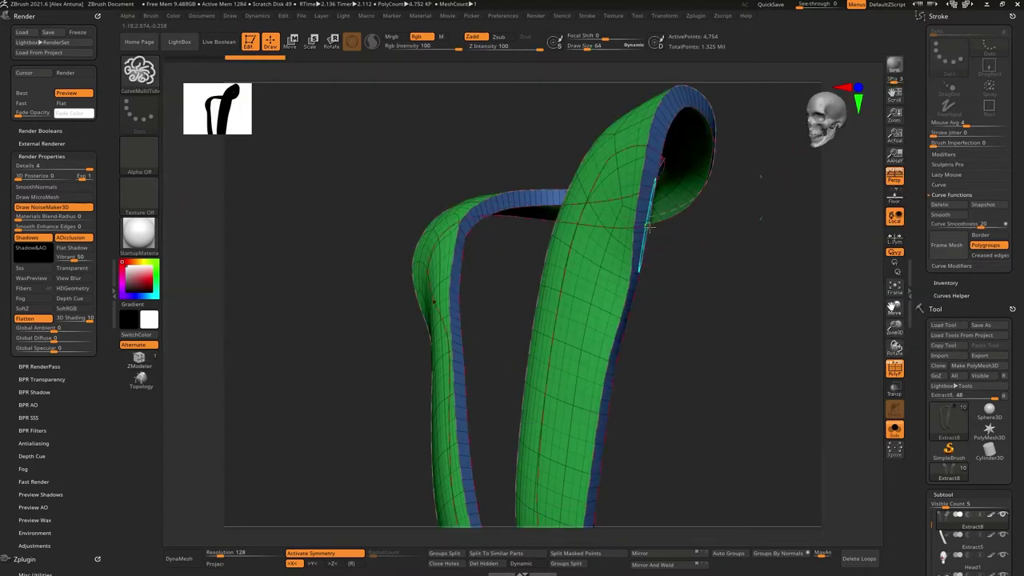
{"action": "key", "text": "bracketleft"}
{"action": "key", "text": "bracketleft"}
{"action": "key", "text": "bracketleft"}
{"action": "key", "text": "bracketleft"}
{"action": "left_click", "coordinate": [635, 305]}
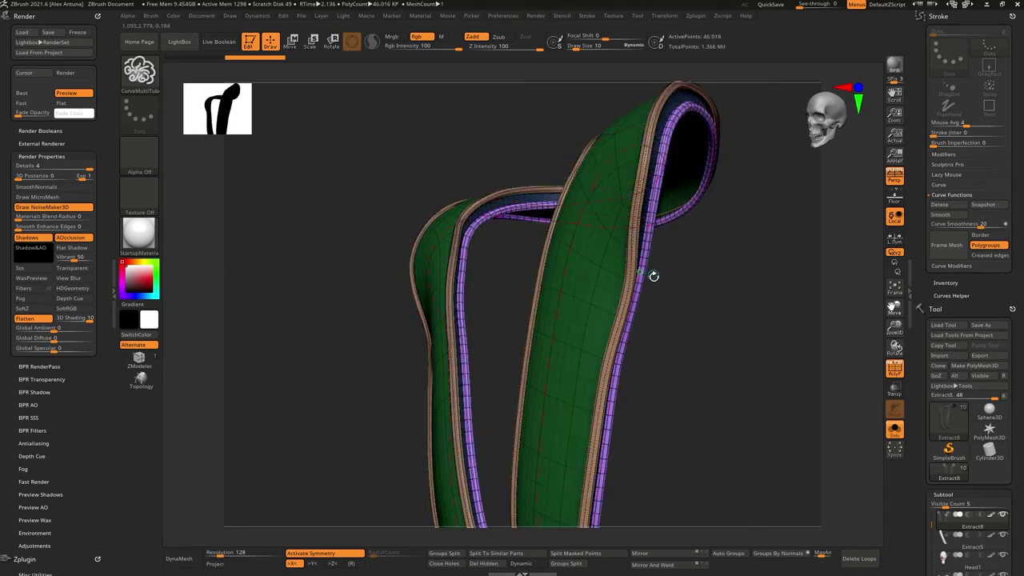
{"action": "mouse_move", "coordinate": [651, 275]}
{"action": "left_mouse_down"}
{"action": "mouse_move", "coordinate": [574, 296]}
{"action": "mouse_move", "coordinate": [706, 277]}
{"action": "mouse_move", "coordinate": [665, 285]}
{"action": "left_mouse_up"}
Isolate the tube polygroups and split one set of lapel tubes off as a separate subtool
{"action": "left_click", "coordinate": [620, 364], "text": "ctrl+shift"}
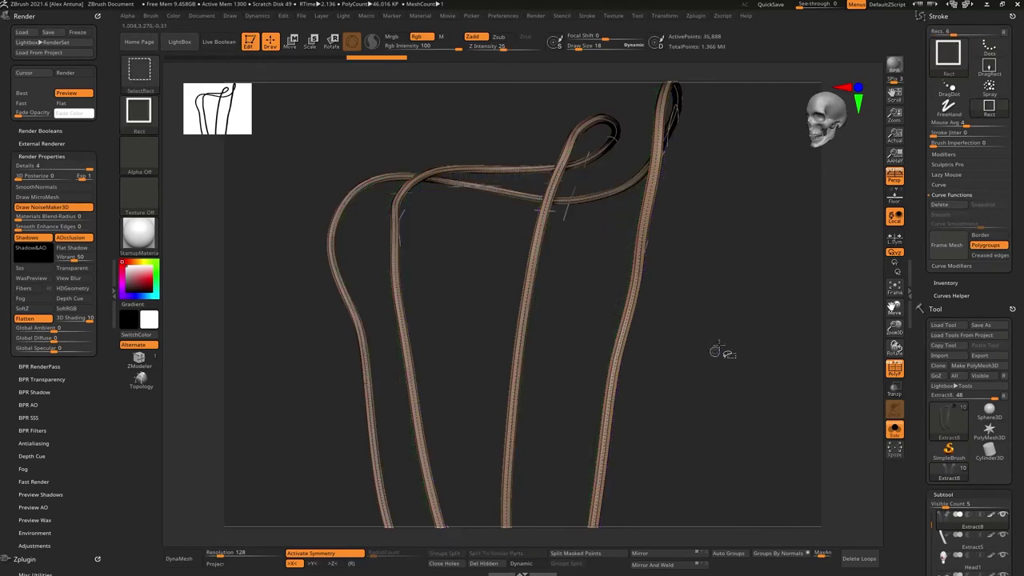
{"action": "mouse_move", "coordinate": [722, 347]}
{"action": "left_mouse_down"}
{"action": "mouse_move", "coordinate": [729, 372]}
{"action": "mouse_move", "coordinate": [722, 357]}
{"action": "mouse_move", "coordinate": [772, 352]}
{"action": "mouse_move", "coordinate": [724, 348]}
{"action": "left_mouse_up"}
{"action": "key", "text": "f"}
{"action": "left_click_drag", "start_coordinate": [724, 145], "coordinate": [452, 462], "text": "ctrl"}
{"action": "left_click", "coordinate": [737, 380], "text": "ctrl+shift"}
{"action": "right_click_drag", "start_coordinate": [585, 294], "coordinate": [560, 276]}
{"action": "left_click", "coordinate": [583, 567]}
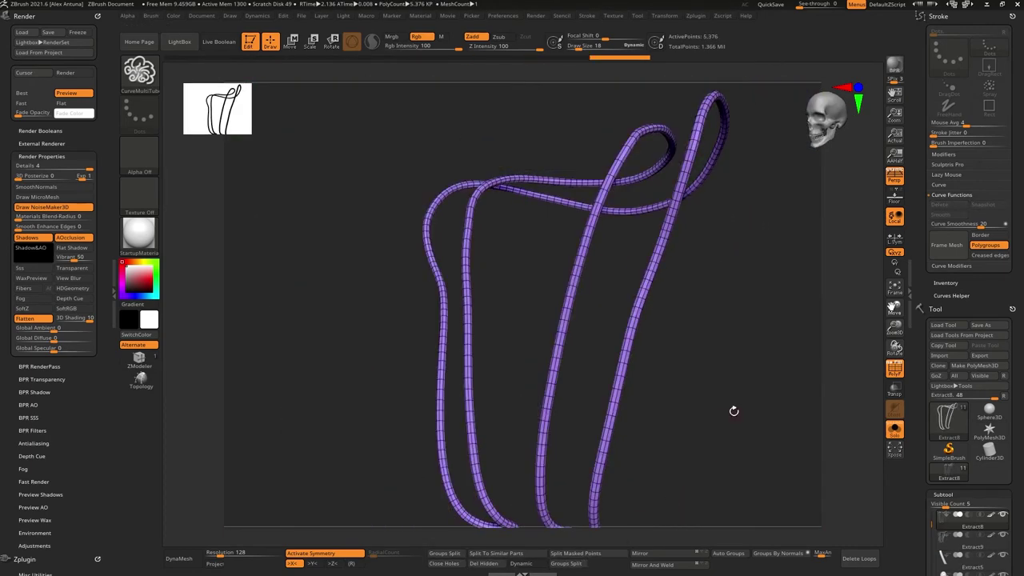
Select the Extract9 lapel subtool and review its piping without wireframe, both isolated and on the full bust
{"action": "left_click", "coordinate": [901, 431]}
{"action": "mouse_move", "coordinate": [641, 375]}
{"action": "right_mouse_down"}
{"action": "mouse_move", "coordinate": [686, 387]}
{"action": "mouse_move", "coordinate": [623, 357]}
{"action": "mouse_move", "coordinate": [642, 364]}
{"action": "right_mouse_up"}
{"action": "left_click", "coordinate": [593, 345], "text": "alt"}
{"action": "left_click", "coordinate": [895, 369]}
{"action": "left_click", "coordinate": [895, 430]}
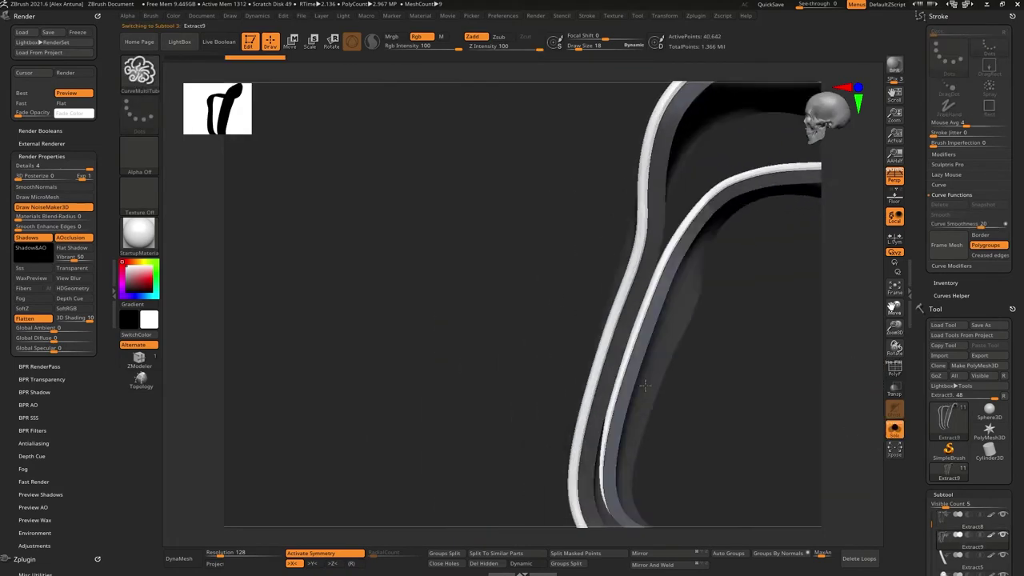
{"action": "left_click", "coordinate": [890, 431]}
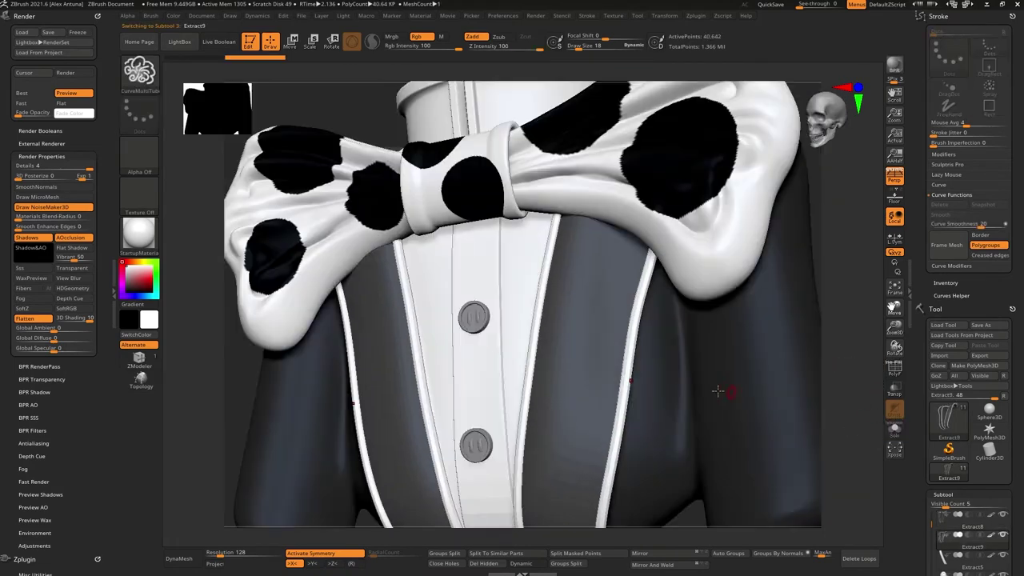
Turn on ghost transparency and the wireframe for the lapel subtool
{"action": "left_click", "coordinate": [895, 389]}
{"action": "mouse_move", "coordinate": [702, 371]}
{"action": "right_mouse_down"}
{"action": "mouse_move", "coordinate": [528, 361]}
{"action": "mouse_move", "coordinate": [603, 398]}
{"action": "mouse_move", "coordinate": [607, 349]}
{"action": "mouse_move", "coordinate": [576, 341]}
{"action": "mouse_move", "coordinate": [597, 341]}
{"action": "mouse_move", "coordinate": [568, 363]}
{"action": "mouse_move", "coordinate": [502, 364]}
{"action": "mouse_move", "coordinate": [589, 374]}
{"action": "right_mouse_up"}
{"action": "key", "text": "shift+f"}
Try to move the lapel geometry and delete hidden parts of the subtool
{"action": "key", "text": "w"}
{"action": "left_click_drag", "start_coordinate": [639, 299], "coordinate": [586, 288]}
{"action": "key", "text": "ctrl+z"}
{"action": "left_click", "coordinate": [485, 564]}
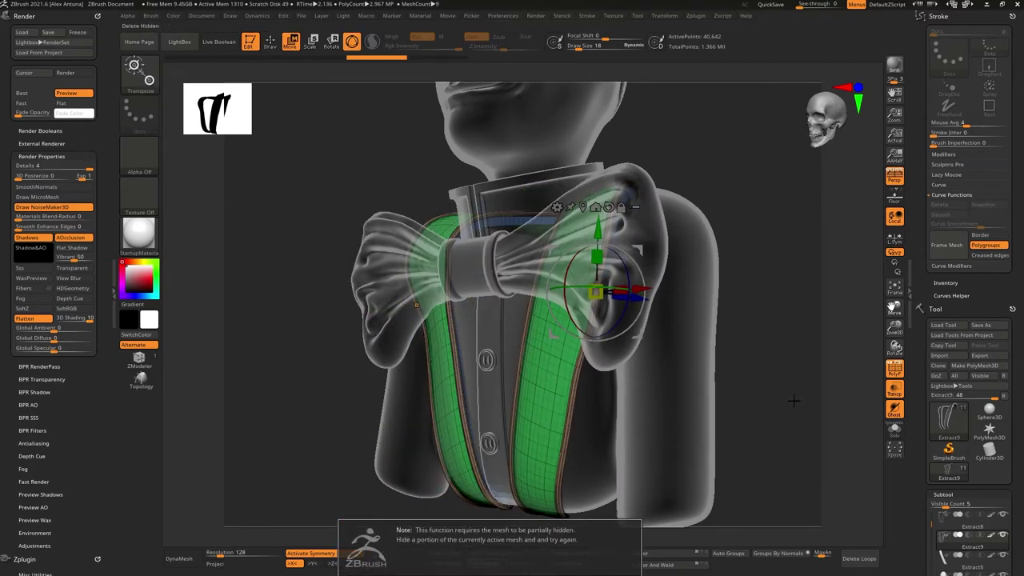
{"action": "right_click_drag", "start_coordinate": [789, 400], "coordinate": [674, 391]}
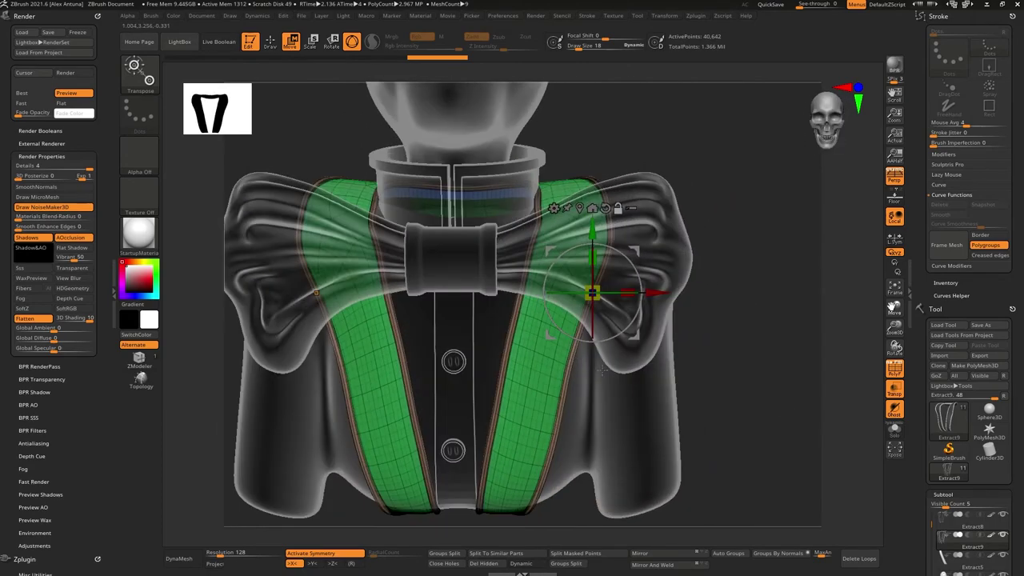
Turn off ghost transparency, auto-group the lapel mesh and split its polygroups into separate subtools
{"action": "key", "text": "shift+t"}
{"action": "mouse_move", "coordinate": [562, 371]}
{"action": "right_mouse_down"}
{"action": "mouse_move", "coordinate": [629, 370]}
{"action": "mouse_move", "coordinate": [646, 303]}
{"action": "mouse_move", "coordinate": [619, 294]}
{"action": "mouse_move", "coordinate": [588, 344]}
{"action": "mouse_move", "coordinate": [671, 359]}
{"action": "mouse_move", "coordinate": [621, 424]}
{"action": "mouse_move", "coordinate": [668, 367]}
{"action": "right_mouse_up"}
{"action": "key", "text": "q"}
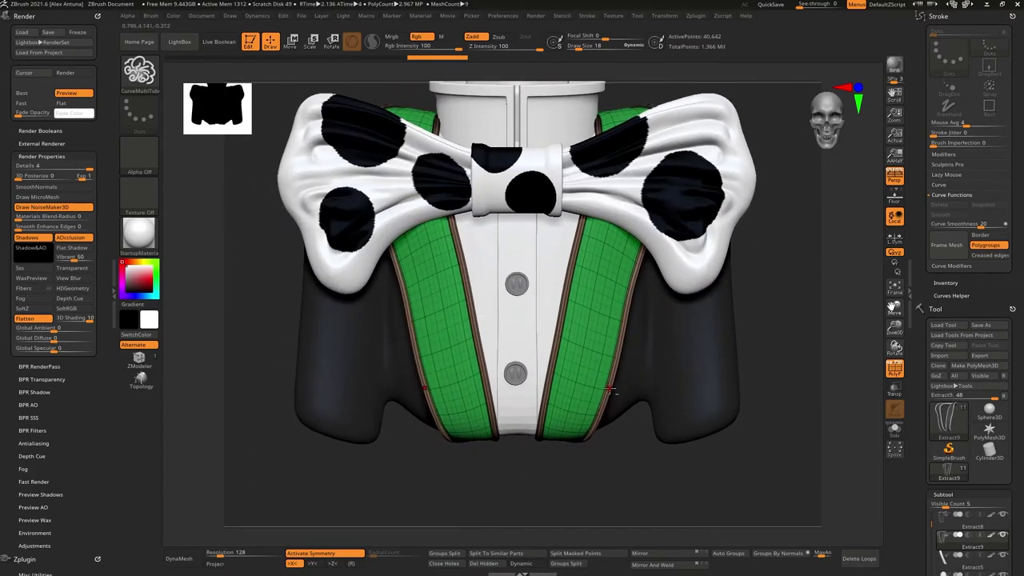
{"action": "left_click", "coordinate": [732, 554]}
{"action": "left_click", "coordinate": [453, 553]}
{"action": "key", "text": "Return"}
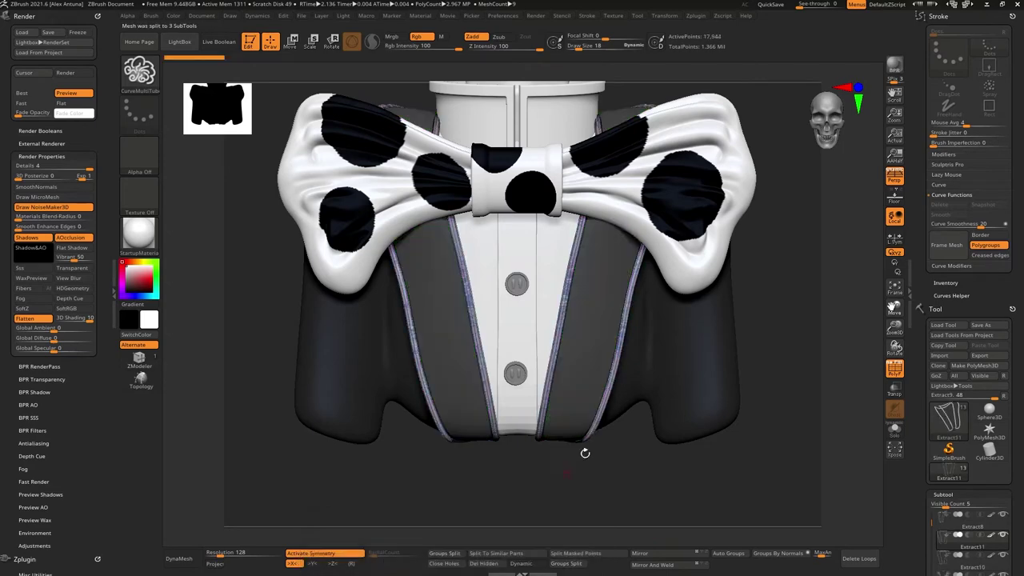
Select the Extract10 lapel piping subtool, isolate it and inspect its lower ends with and without the wireframe
{"action": "left_click", "coordinate": [626, 344], "text": "alt"}
{"action": "mouse_move", "coordinate": [628, 344]}
{"action": "right_mouse_down", "text": "ctrl"}
{"action": "mouse_move", "coordinate": [637, 405]}
{"action": "mouse_move", "coordinate": [594, 398]}
{"action": "mouse_move", "coordinate": [585, 341]}
{"action": "mouse_move", "coordinate": [571, 349]}
{"action": "right_mouse_up", "text": "ctrl"}
{"action": "key", "text": "w"}
{"action": "left_click", "coordinate": [893, 370]}
{"action": "right_click_drag", "start_coordinate": [801, 380], "coordinate": [788, 404], "text": "alt"}
{"action": "left_click", "coordinate": [895, 432]}
{"action": "right_click_drag", "start_coordinate": [544, 371], "coordinate": [563, 417], "text": "shift"}
{"action": "right_click_drag", "start_coordinate": [703, 378], "coordinate": [684, 387]}
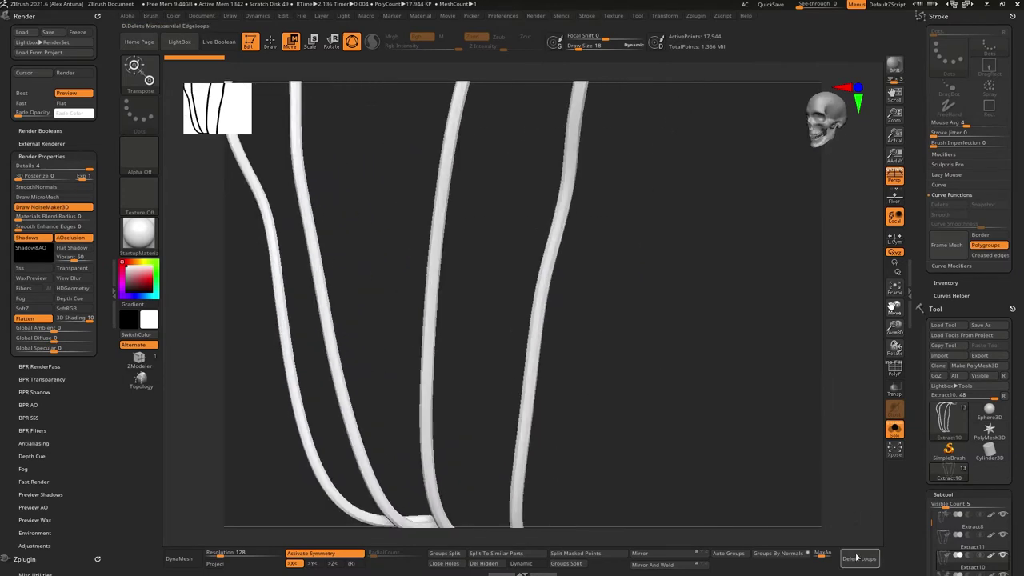
{"action": "left_click", "coordinate": [900, 376]}
Try to move the isolated piping
{"action": "right_click_drag", "start_coordinate": [589, 373], "coordinate": [579, 355]}
{"action": "left_click_drag", "start_coordinate": [469, 176], "coordinate": [471, 206]}
{"action": "key", "text": "ctrl+z"}
Turn off perspective, cut away the lower sections joining the lapel tubes, delete the hidden geometry and close the holes
{"action": "right_click_drag", "start_coordinate": [721, 399], "coordinate": [730, 366], "text": "shift"}
{"action": "left_click", "coordinate": [895, 177]}
{"action": "left_click_drag", "start_coordinate": [414, 373], "coordinate": [533, 453], "text": "ctrl+shift"}
{"action": "left_click_drag", "start_coordinate": [643, 444], "coordinate": [652, 454], "text": "ctrl+shift"}
{"action": "right_click_drag", "start_coordinate": [653, 453], "coordinate": [583, 424]}
{"action": "left_click", "coordinate": [489, 563]}
{"action": "left_click", "coordinate": [448, 564]}
{"action": "right_click_drag", "start_coordinate": [583, 424], "coordinate": [583, 370], "text": "ctrl"}
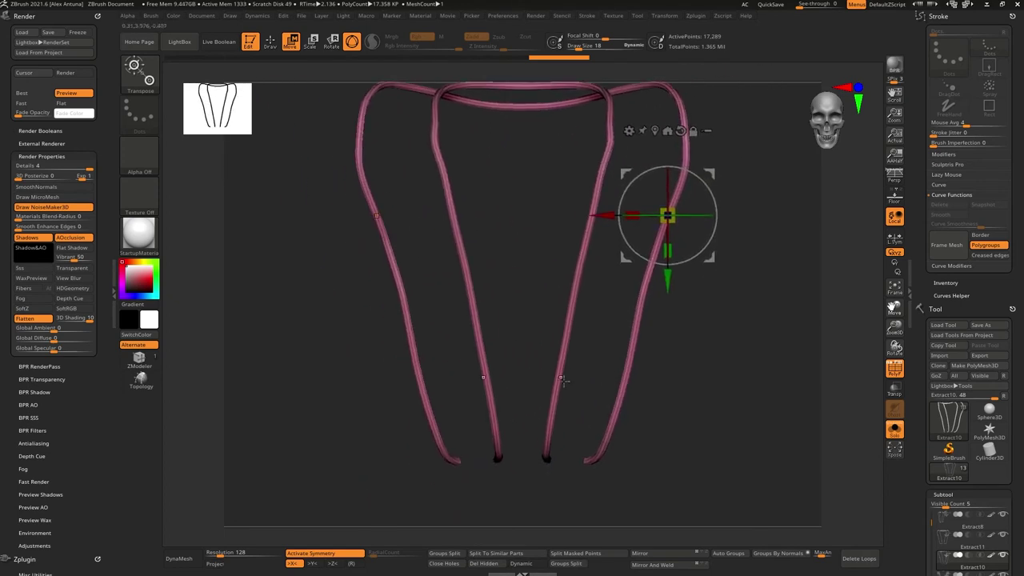
Auto-group the piping, keep only the outer lapel tube, delete the hidden inner tube and show the full bust again
{"action": "left_click", "coordinate": [729, 554]}
{"action": "left_click", "coordinate": [616, 411], "text": "ctrl"}
{"action": "key", "text": "ctrl+z"}
{"action": "left_click", "coordinate": [633, 343], "text": "ctrl"}
{"action": "key", "text": "q"}
{"action": "left_click", "coordinate": [647, 281], "text": "ctrl+shift"}
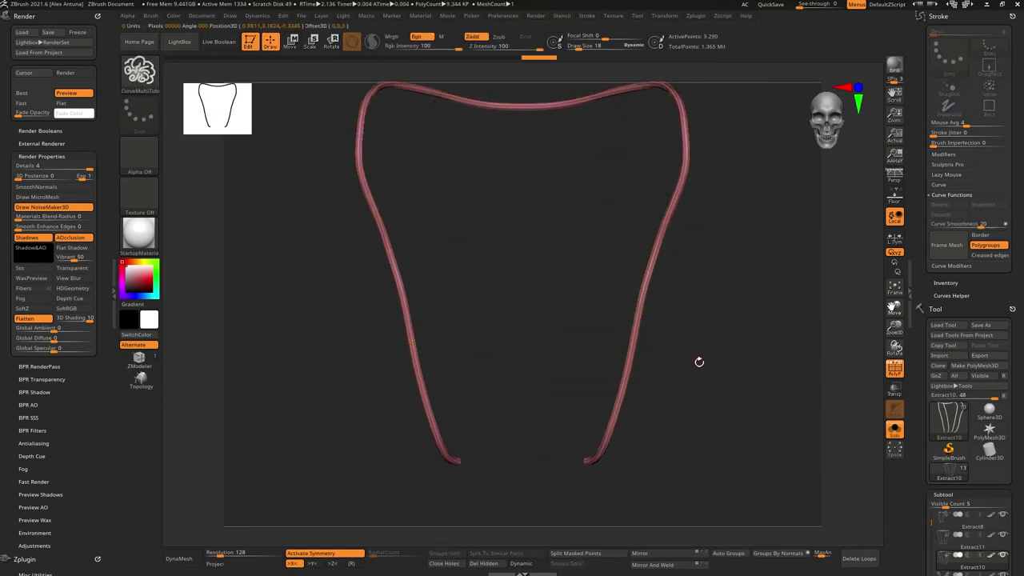
{"action": "left_click", "coordinate": [480, 565]}
{"action": "left_click", "coordinate": [896, 433]}
Try to move the outer piping sideways
{"action": "right_click_drag", "start_coordinate": [669, 372], "coordinate": [624, 398], "text": "alt"}
{"action": "key", "text": "w"}
{"action": "left_click_drag", "start_coordinate": [619, 365], "coordinate": [645, 362]}
{"action": "key", "text": "ctrl+z"}
Delete the redundant Extract8 and Extract11 subtools
{"action": "left_click_drag", "start_coordinate": [927, 150], "coordinate": [928, 105]}
{"action": "left_click_drag", "start_coordinate": [929, 321], "coordinate": [928, 43]}
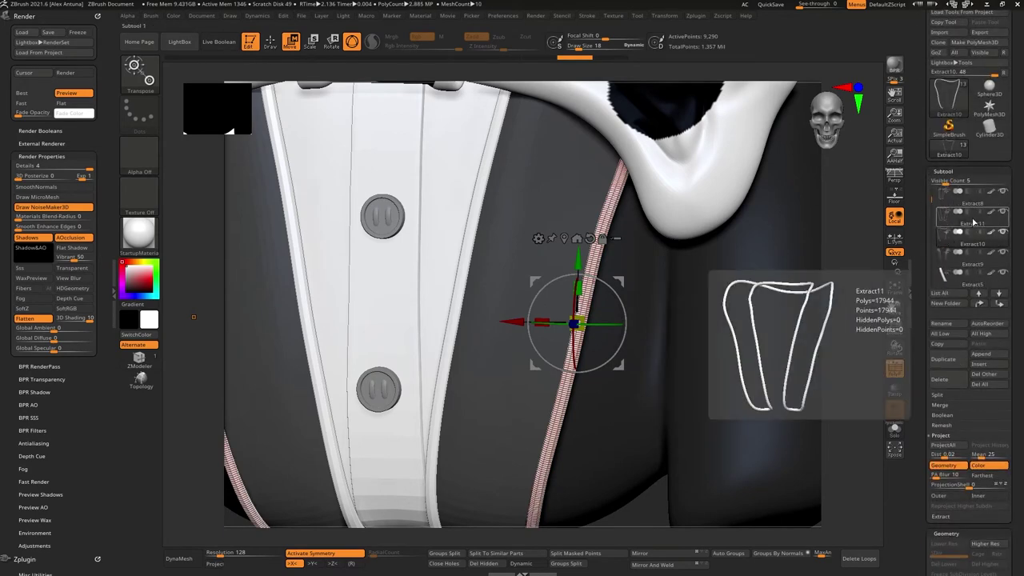
{"action": "left_click_drag", "start_coordinate": [933, 202], "coordinate": [934, 221]}
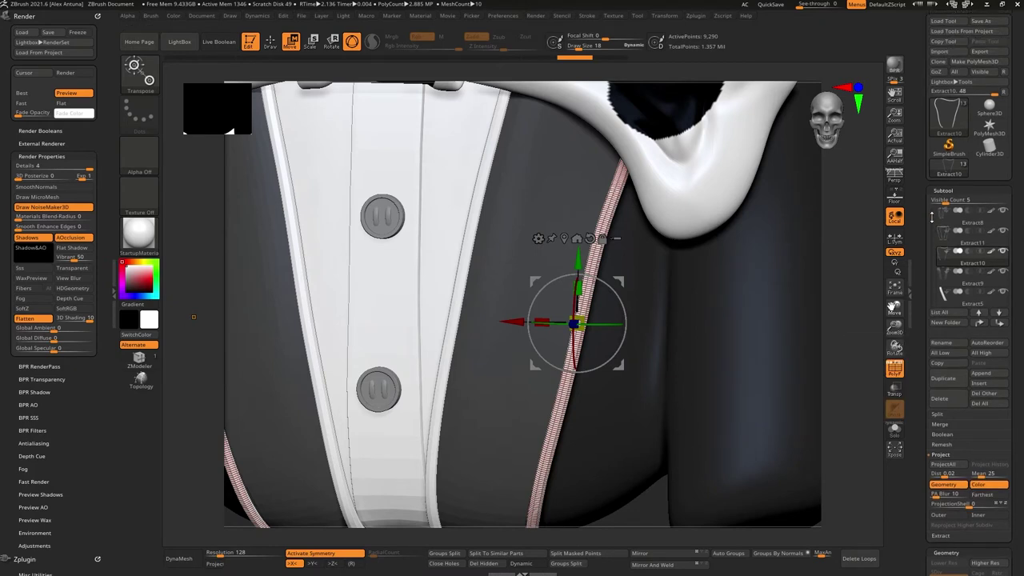
{"action": "left_click_drag", "start_coordinate": [932, 216], "coordinate": [930, 274]}
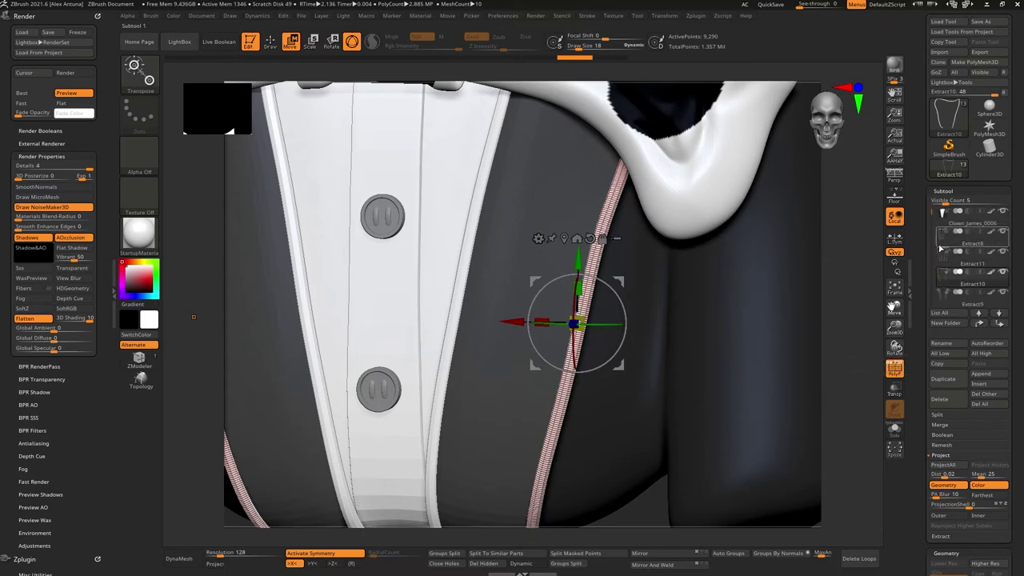
{"action": "left_click", "coordinate": [960, 238]}
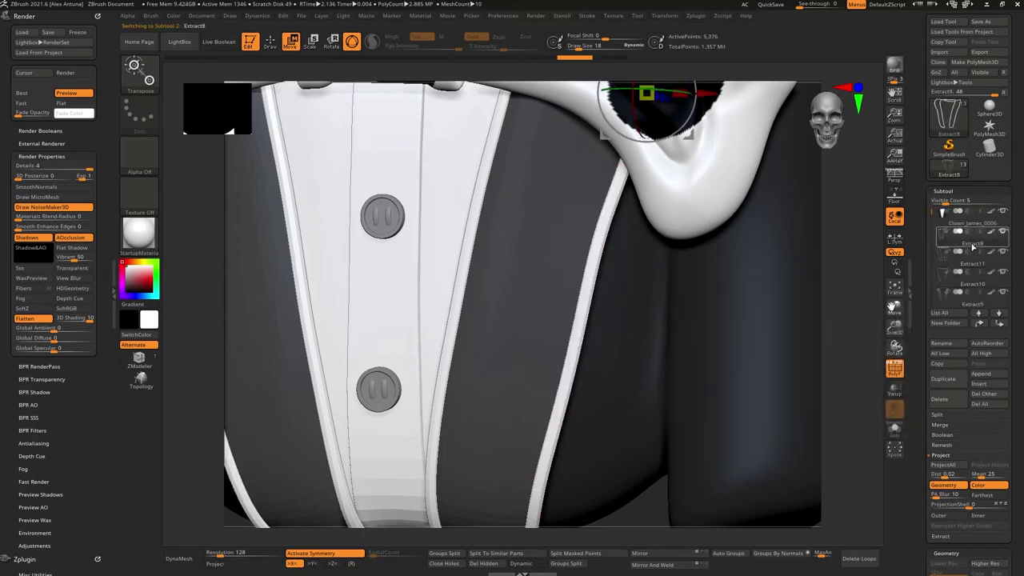
{"action": "left_click", "coordinate": [957, 402]}
{"action": "left_click", "coordinate": [848, 424]}
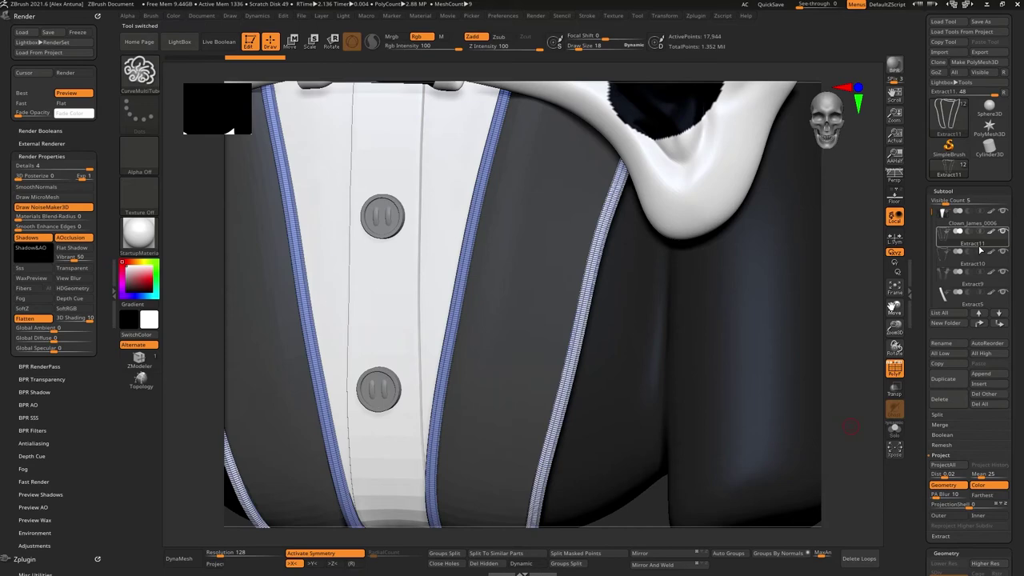
{"action": "left_click", "coordinate": [955, 402]}
{"action": "left_click", "coordinate": [849, 423]}
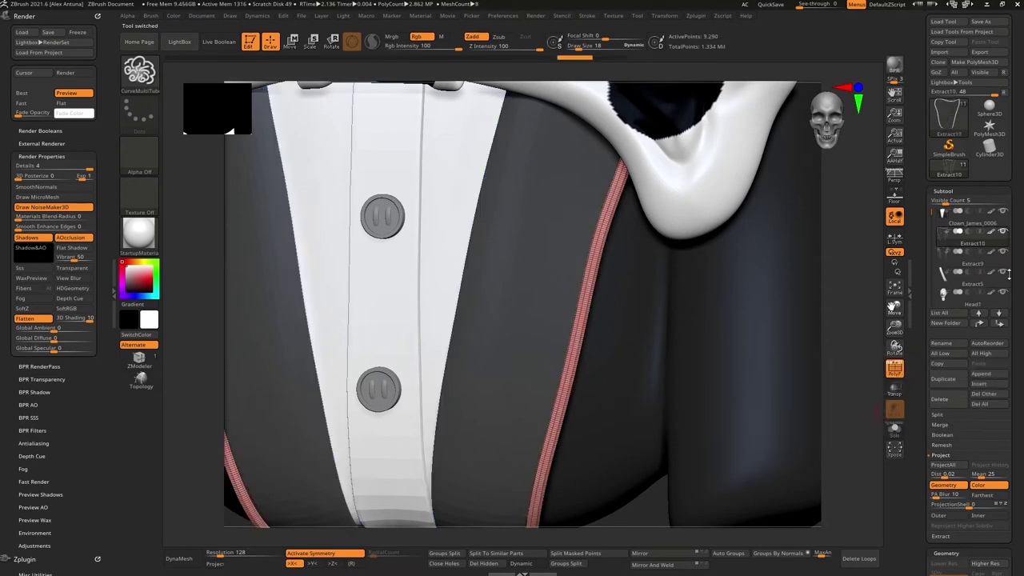
ZRemesh the outer lapel piping repeatedly with the Half option to reduce it to a low-poly tube
{"action": "right_click_drag", "start_coordinate": [633, 293], "coordinate": [805, 405]}
{"action": "key", "text": "f"}
{"action": "key", "text": "ctrl+z"}
{"action": "key", "text": "ctrl+shift+z"}
{"action": "mouse_move", "coordinate": [712, 334]}
{"action": "right_mouse_down", "text": "ctrl"}
{"action": "mouse_move", "coordinate": [697, 272]}
{"action": "mouse_move", "coordinate": [675, 319]}
{"action": "mouse_move", "coordinate": [728, 324]}
{"action": "right_mouse_up", "text": "ctrl"}
{"action": "left_click_drag", "start_coordinate": [928, 385], "coordinate": [928, 154]}
{"action": "left_click_drag", "start_coordinate": [925, 508], "coordinate": [925, 334]}
{"action": "left_click", "coordinate": [956, 432]}
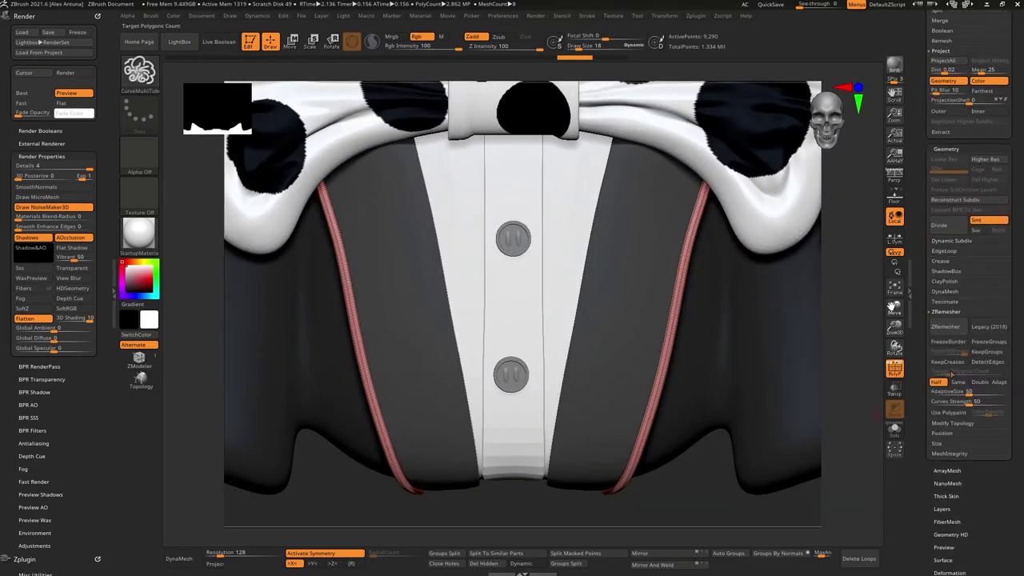
{"action": "left_click", "coordinate": [952, 330]}
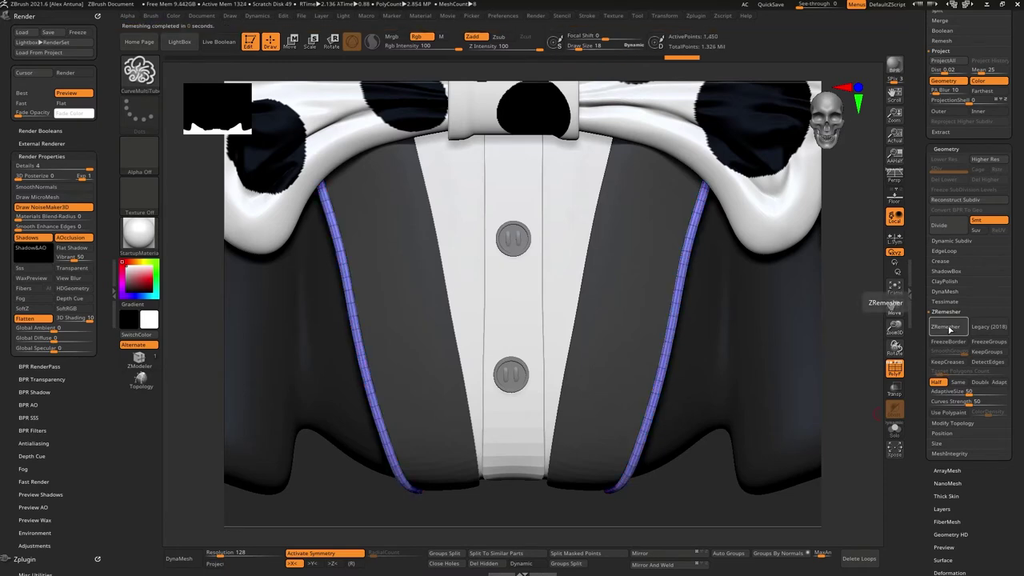
{"action": "left_click_drag", "start_coordinate": [582, 501], "coordinate": [628, 498]}
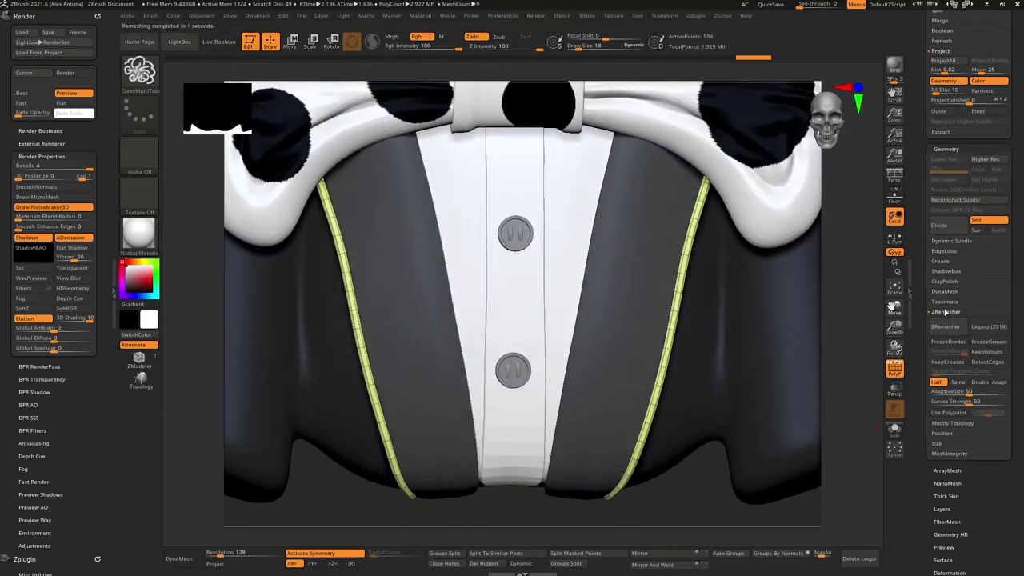
Enable Dynamic Subdiv on the outer piping with a thickness of 0 and hide the wireframe
{"action": "left_click", "coordinate": [953, 241]}
{"action": "left_click", "coordinate": [944, 252]}
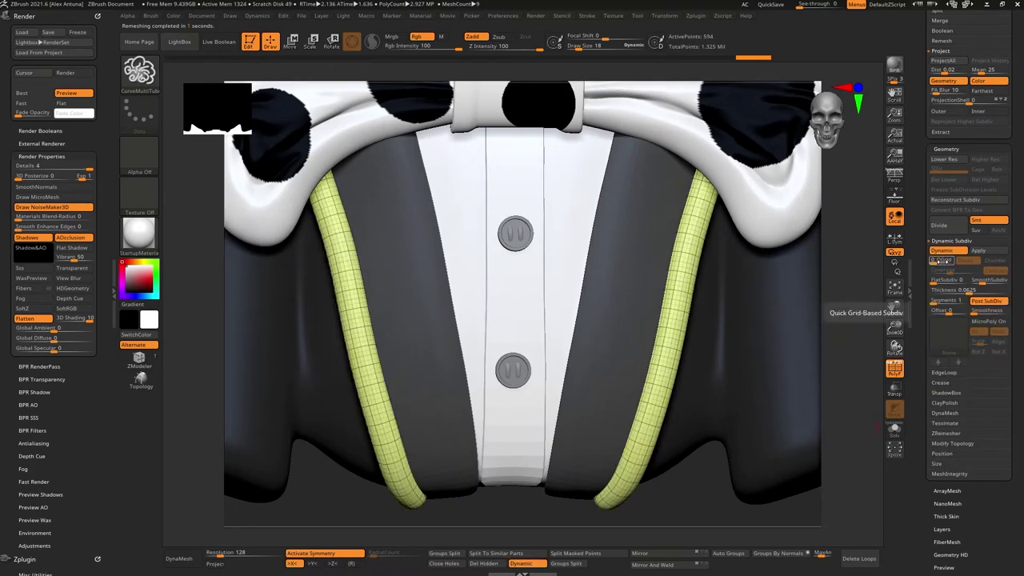
{"action": "key", "text": "Return"}
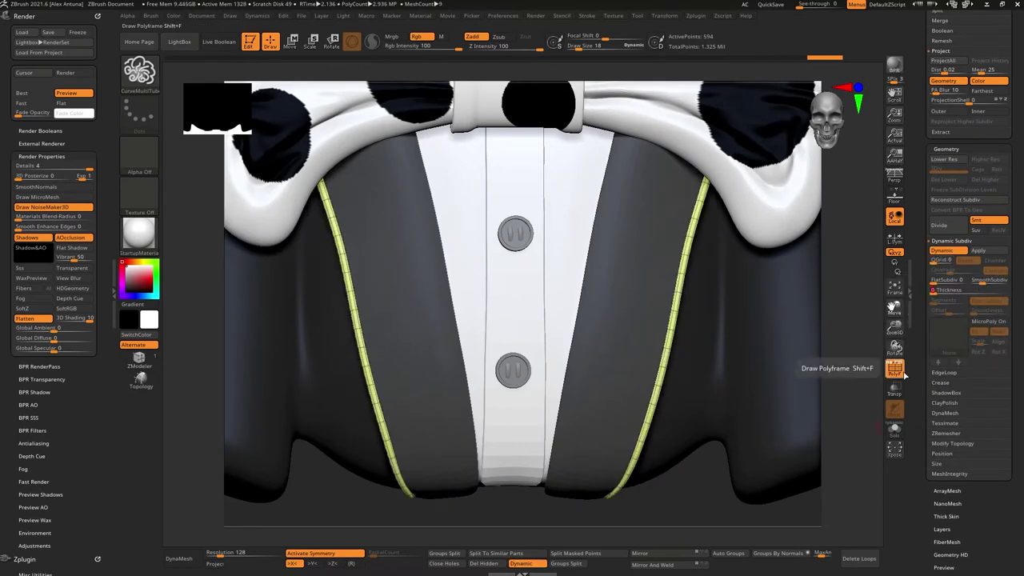
{"action": "left_click", "coordinate": [895, 369]}
{"action": "right_click_drag", "start_coordinate": [597, 384], "coordinate": [589, 393]}
{"action": "right_click_drag", "start_coordinate": [602, 286], "coordinate": [591, 312], "text": "alt"}
{"action": "right_click_drag", "start_coordinate": [633, 376], "coordinate": [588, 359]}
{"action": "right_click_drag", "start_coordinate": [745, 312], "coordinate": [743, 301], "text": "ctrl"}
{"action": "mouse_move", "coordinate": [743, 300]}
{"action": "right_mouse_down"}
{"action": "mouse_move", "coordinate": [769, 340]}
{"action": "mouse_move", "coordinate": [746, 313]}
{"action": "right_mouse_up"}
{"action": "right_click_drag", "start_coordinate": [607, 426], "coordinate": [689, 353], "text": "alt"}
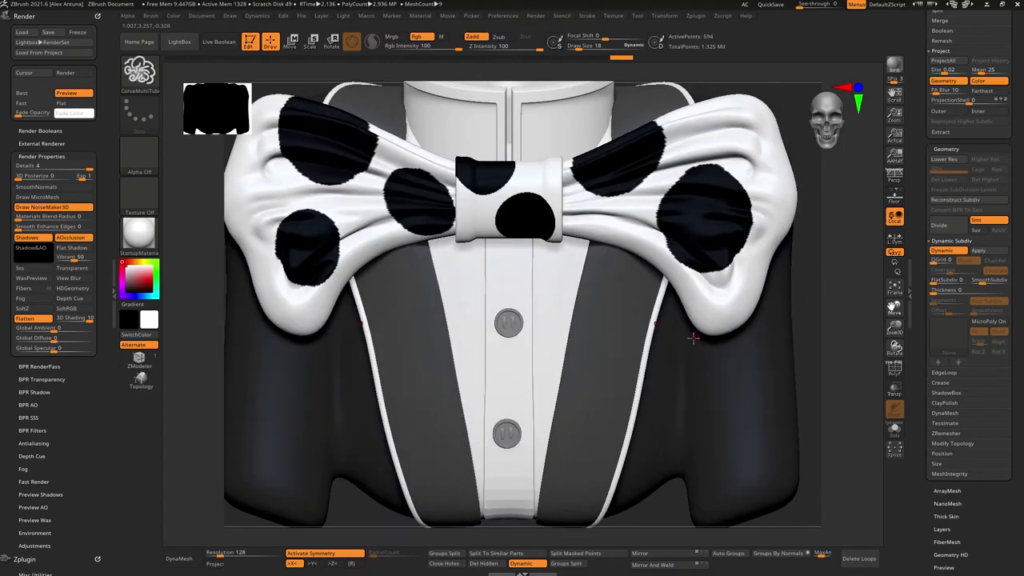
Fill the outer lapel piping with white
{"action": "left_click", "coordinate": [173, 16]}
{"action": "left_click", "coordinate": [209, 208]}
{"action": "mouse_move", "coordinate": [574, 284]}
{"action": "right_mouse_down", "text": "ctrl"}
{"action": "mouse_move", "coordinate": [606, 272]}
{"action": "mouse_move", "coordinate": [590, 272]}
{"action": "right_mouse_up", "text": "ctrl"}
{"action": "right_click_drag", "start_coordinate": [590, 272], "coordinate": [538, 308], "text": "ctrl"}
{"action": "right_click_drag", "start_coordinate": [538, 309], "coordinate": [664, 312]}
Select the shirt buttons subtool, auto-group its parts and assign the isolated button geometry to a new polygroup
{"action": "left_click", "coordinate": [540, 279], "text": "alt"}
{"action": "key", "text": "shift+f"}
{"action": "left_click", "coordinate": [739, 557]}
{"action": "right_click_drag", "start_coordinate": [601, 280], "coordinate": [581, 410], "text": "ctrl"}
{"action": "left_click", "coordinate": [584, 291], "text": "ctrl+shift"}
{"action": "right_click_drag", "start_coordinate": [581, 409], "coordinate": [580, 178], "text": "alt"}
{"action": "left_click_drag", "start_coordinate": [690, 451], "coordinate": [706, 467], "text": "ctrl+shift"}
{"action": "right_click_drag", "start_coordinate": [552, 272], "coordinate": [576, 343], "text": "alt"}
{"action": "left_click", "coordinate": [576, 362], "text": "ctrl+shift"}
{"action": "key", "text": "ctrl+w"}
{"action": "left_click", "coordinate": [718, 471], "text": "ctrl+shift"}
Isolate the discs of both shirt buttons without their threads
{"action": "right_click_drag", "start_coordinate": [629, 277], "coordinate": [583, 331], "text": "alt"}
{"action": "left_click", "coordinate": [538, 211], "text": "ctrl+shift"}
{"action": "right_click_drag", "start_coordinate": [553, 242], "coordinate": [750, 317], "text": "ctrl"}
{"action": "left_click_drag", "start_coordinate": [750, 318], "coordinate": [765, 335], "text": "ctrl+shift"}
{"action": "left_click_drag", "start_coordinate": [635, 355], "coordinate": [650, 368], "text": "ctrl+shift"}
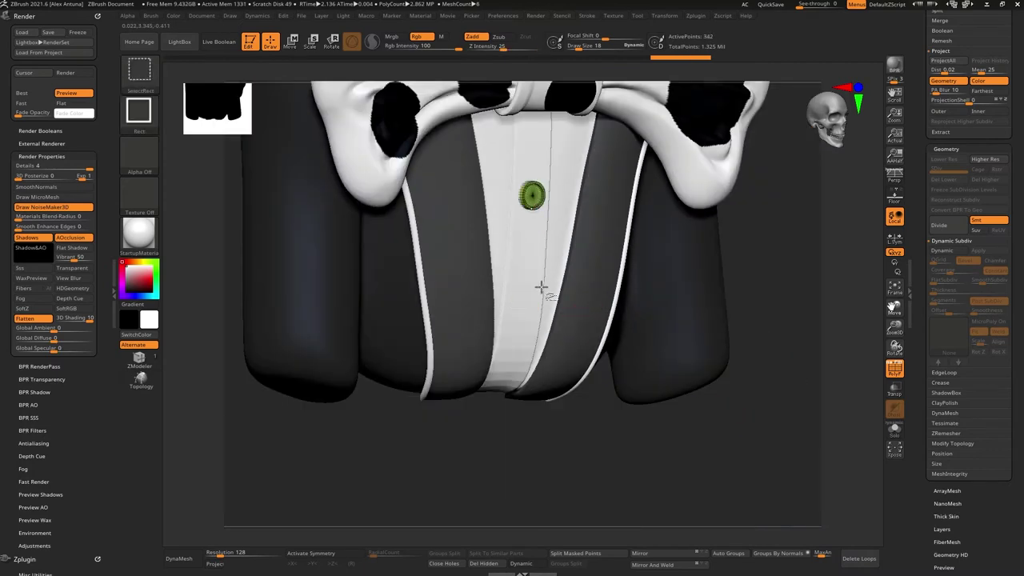
{"action": "left_click_drag", "start_coordinate": [564, 315], "coordinate": [578, 328], "text": "ctrl+shift"}
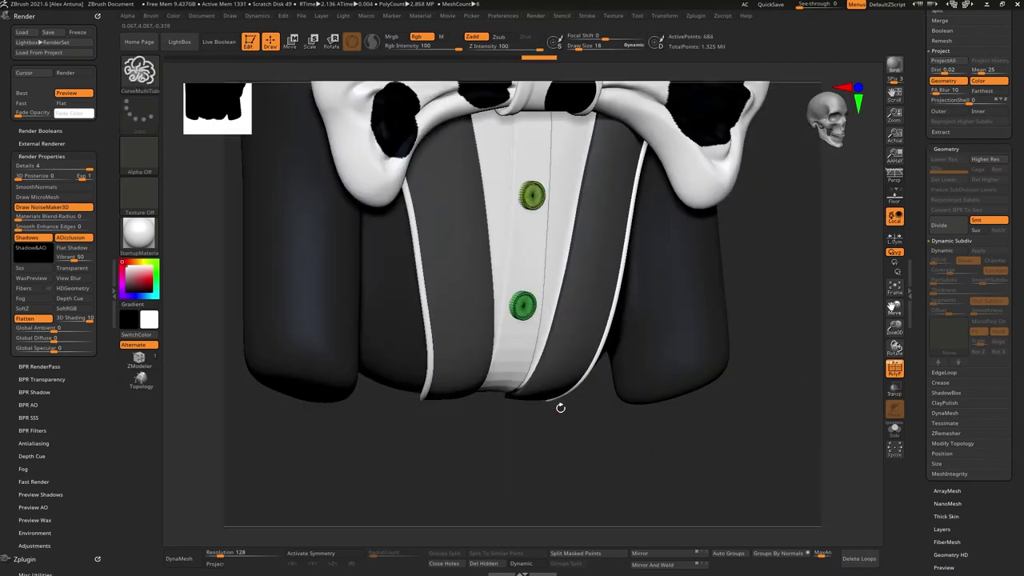
Hide the wireframe and fill the isolated button discs with dark grey
{"action": "left_click", "coordinate": [894, 371]}
{"action": "right_click_drag", "start_coordinate": [690, 349], "coordinate": [588, 369]}
{"action": "left_click", "coordinate": [663, 494], "text": "ctrl+shift"}
{"action": "left_click", "coordinate": [519, 336], "text": "ctrl+shift"}
{"action": "right_click_drag", "start_coordinate": [520, 336], "coordinate": [616, 281], "text": "ctrl"}
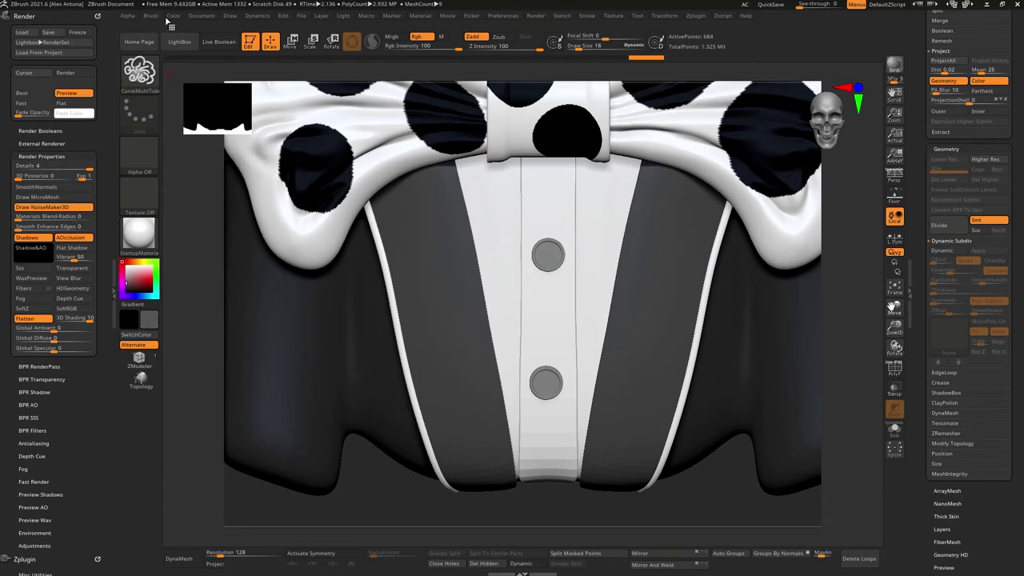
{"action": "left_click", "coordinate": [173, 16]}
{"action": "left_click", "coordinate": [214, 212]}
Invert the visibility to isolate the button threads, fill them with light grey and show the whole buttons again
{"action": "left_click_drag", "start_coordinate": [377, 487], "coordinate": [388, 497], "text": "ctrl+shift"}
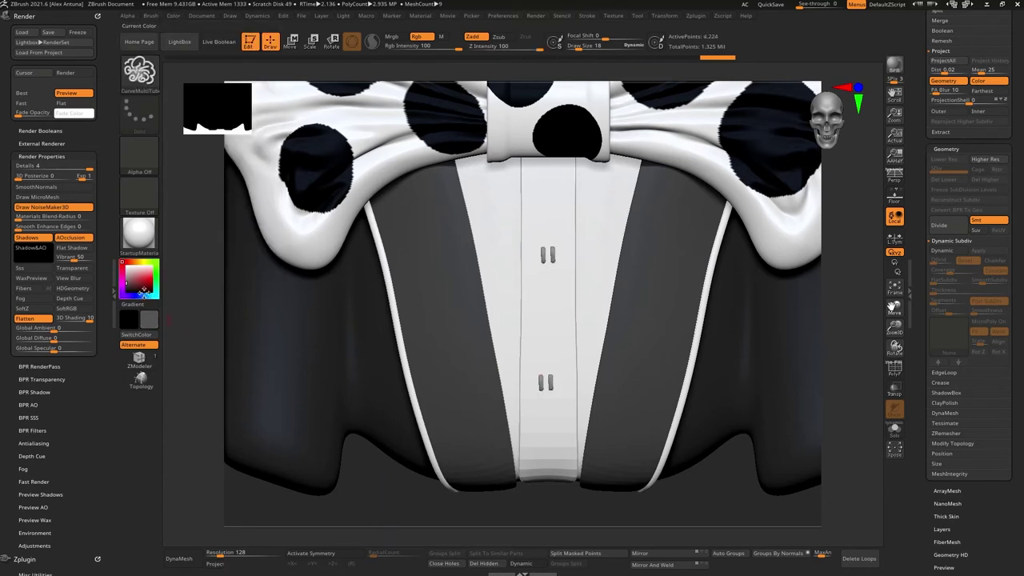
{"action": "left_click_drag", "start_coordinate": [120, 274], "coordinate": [122, 274]}
{"action": "left_click", "coordinate": [172, 16]}
{"action": "left_click", "coordinate": [206, 208]}
{"action": "left_click", "coordinate": [173, 16]}
{"action": "left_click", "coordinate": [208, 209]}
{"action": "left_click_drag", "start_coordinate": [700, 500], "coordinate": [713, 388], "text": "ctrl+shift"}
{"action": "left_click", "coordinate": [698, 443], "text": "ctrl+shift"}
Turn perspective back on and save the tool as Clown_James_0007.ztl
{"action": "left_click_drag", "start_coordinate": [720, 380], "coordinate": [731, 347]}
{"action": "left_click", "coordinate": [895, 177]}
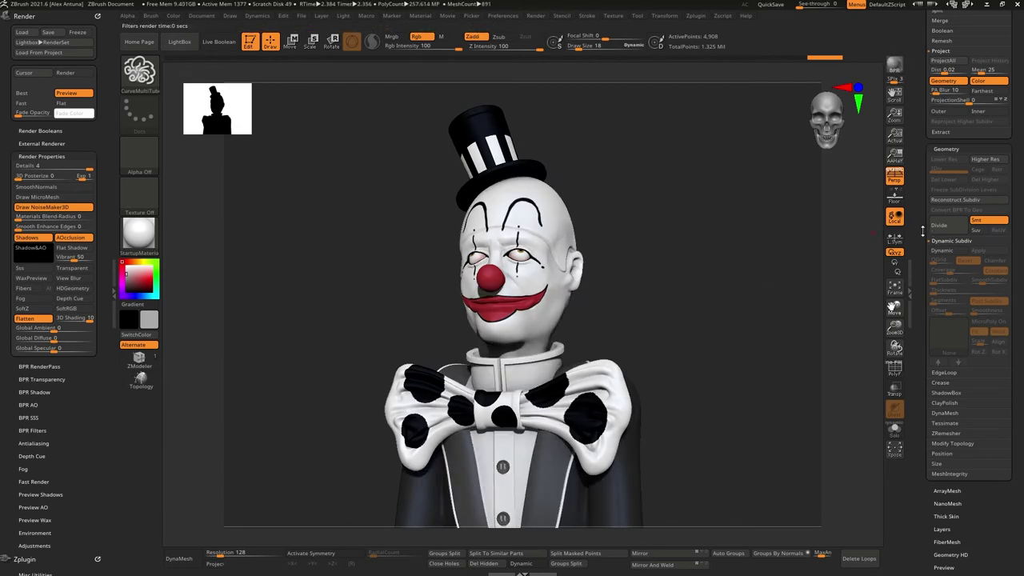
{"action": "left_click_drag", "start_coordinate": [924, 232], "coordinate": [926, 352]}
{"action": "left_click", "coordinate": [989, 89]}
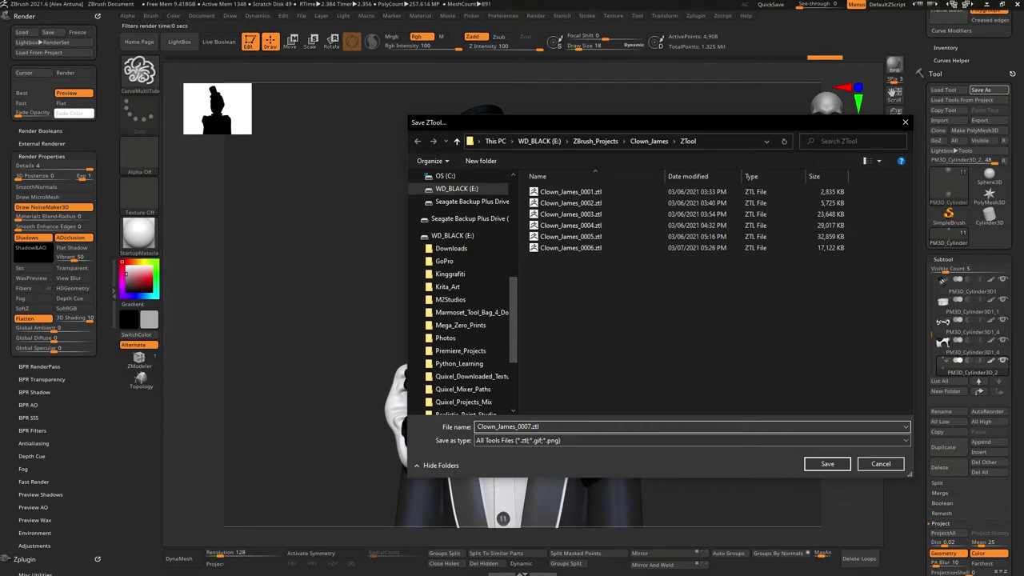
{"action": "key", "text": "Return"}
Select the head subtool and paint a hair-shaped mask across the temple and above the ear
{"action": "mouse_move", "coordinate": [680, 316]}
{"action": "left_mouse_down"}
{"action": "mouse_move", "coordinate": [698, 321]}
{"action": "mouse_move", "coordinate": [682, 308]}
{"action": "mouse_move", "coordinate": [673, 313]}
{"action": "mouse_move", "coordinate": [674, 289]}
{"action": "mouse_move", "coordinate": [709, 303]}
{"action": "mouse_move", "coordinate": [667, 300]}
{"action": "mouse_move", "coordinate": [682, 301]}
{"action": "left_mouse_up"}
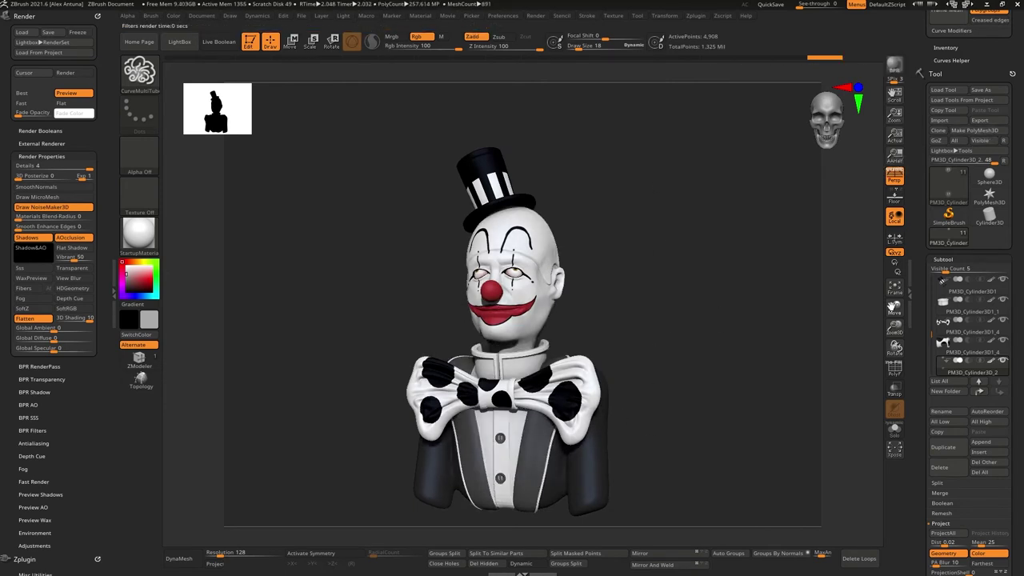
{"action": "left_click_drag", "start_coordinate": [617, 250], "coordinate": [679, 320]}
{"action": "left_click_drag", "start_coordinate": [659, 251], "coordinate": [497, 316]}
{"action": "left_click", "coordinate": [496, 317], "text": "alt"}
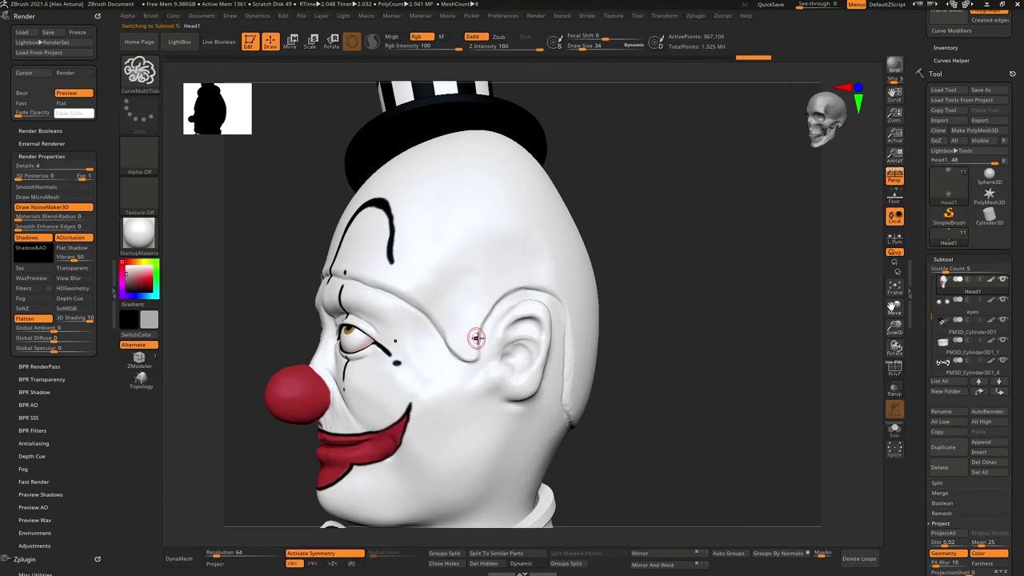
{"action": "left_click_drag", "start_coordinate": [467, 340], "coordinate": [467, 352], "text": "ctrl"}
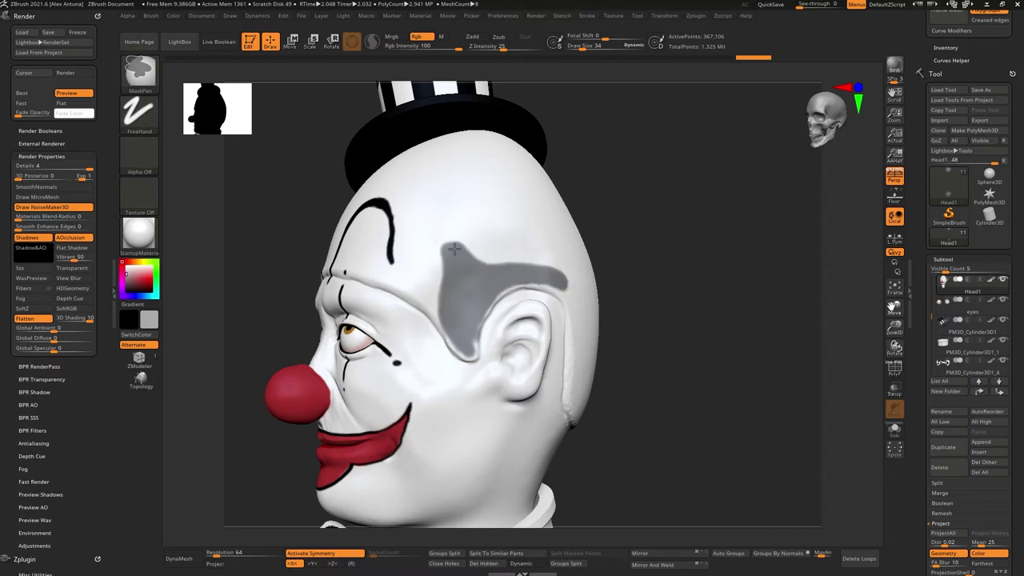
{"action": "right_click_drag", "start_coordinate": [454, 249], "coordinate": [501, 284]}
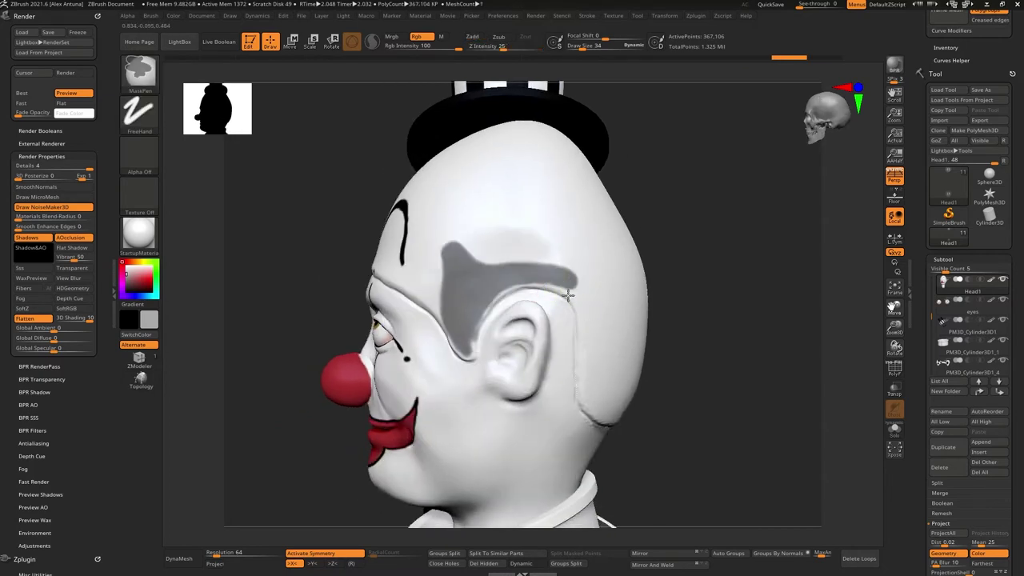
{"action": "right_click_drag", "start_coordinate": [520, 327], "coordinate": [432, 284]}
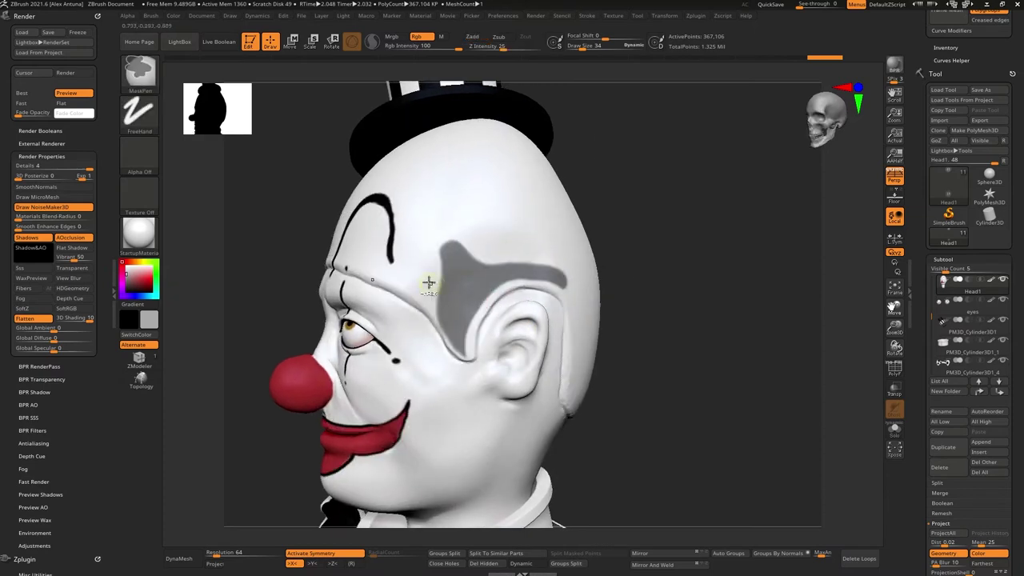
{"action": "mouse_move", "coordinate": [444, 340]}
{"action": "left_mouse_down", "text": "ctrl+alt"}
{"action": "mouse_move", "coordinate": [468, 357]}
{"action": "mouse_move", "coordinate": [496, 340]}
{"action": "left_mouse_up", "text": "ctrl+alt"}
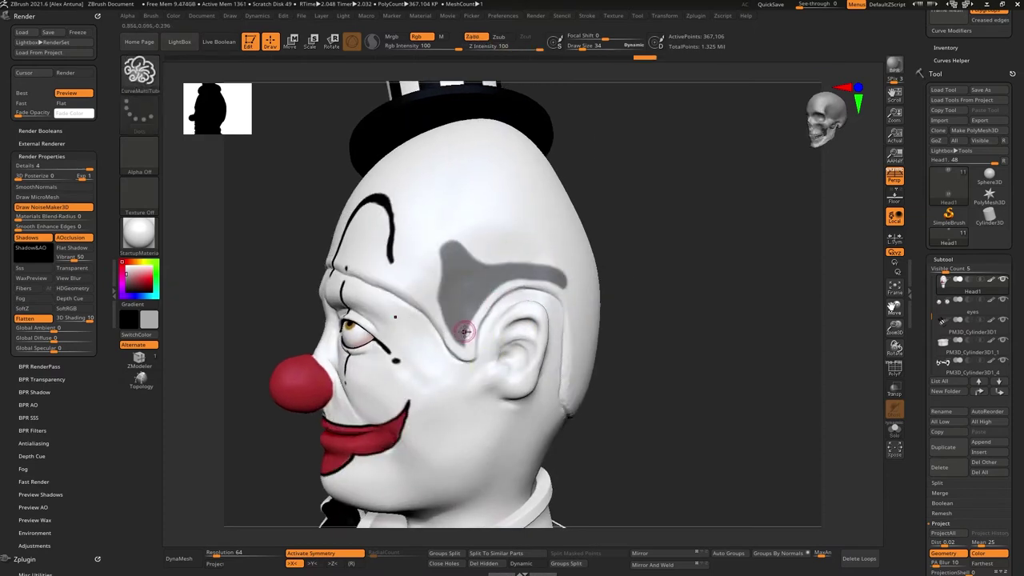
Extend the hair mask down behind the ear and fill out its upper edge on the head
{"action": "right_click_drag", "start_coordinate": [481, 292], "coordinate": [364, 289]}
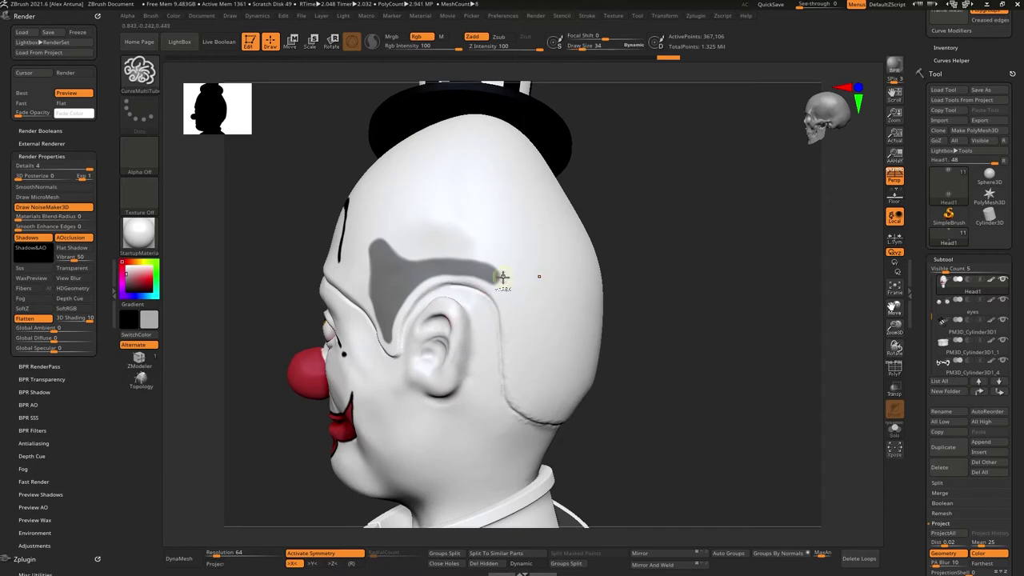
{"action": "key", "text": "ctrl"}
{"action": "mouse_move", "coordinate": [521, 351]}
{"action": "left_mouse_down", "text": "ctrl"}
{"action": "mouse_move", "coordinate": [490, 258]}
{"action": "mouse_move", "coordinate": [430, 264]}
{"action": "mouse_move", "coordinate": [381, 239]}
{"action": "left_mouse_up", "text": "ctrl"}
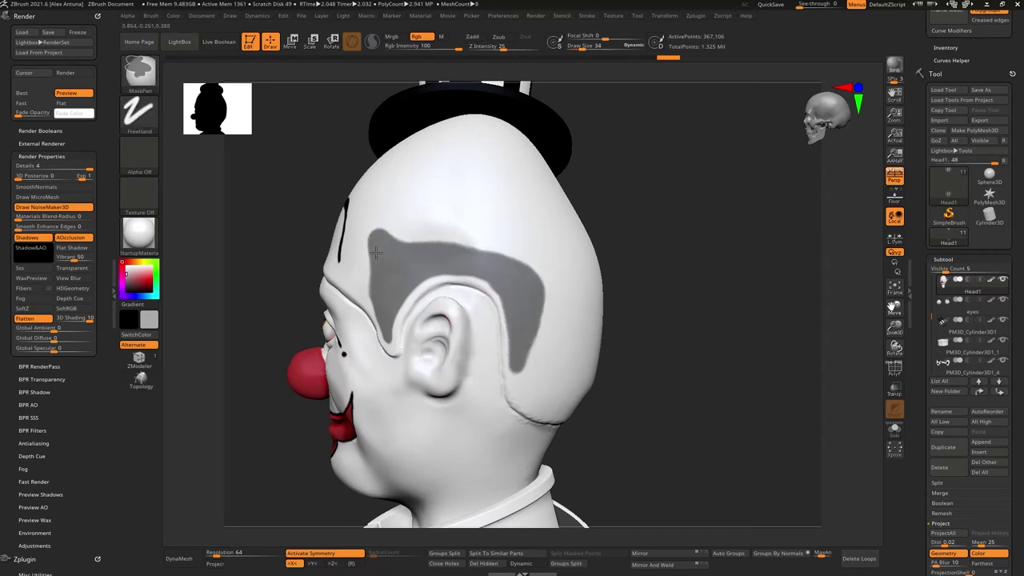
{"action": "right_click_drag", "start_coordinate": [360, 256], "coordinate": [409, 249]}
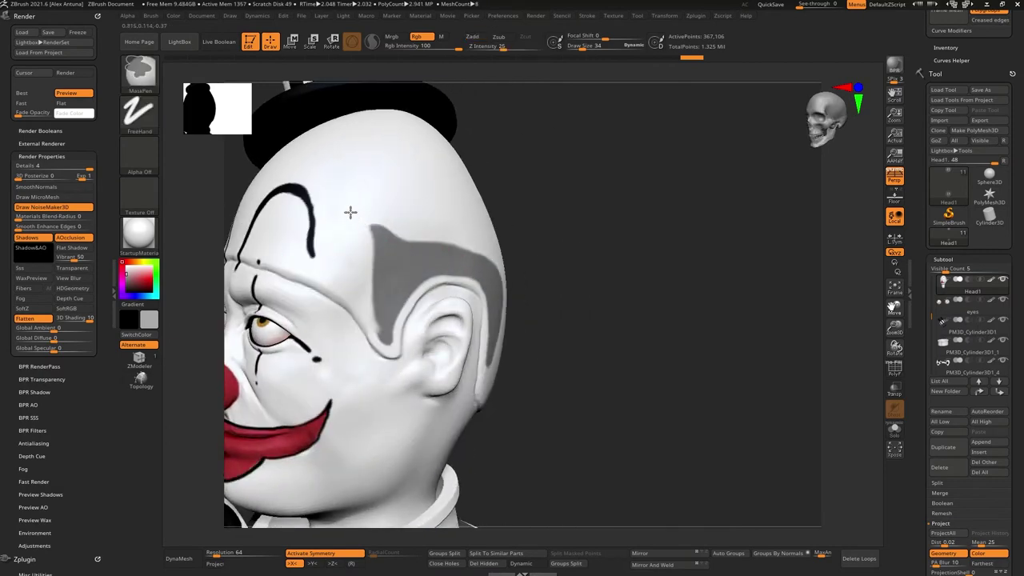
{"action": "mouse_move", "coordinate": [432, 237]}
{"action": "right_mouse_down"}
{"action": "mouse_move", "coordinate": [539, 277]}
{"action": "mouse_move", "coordinate": [608, 327]}
{"action": "mouse_move", "coordinate": [629, 327]}
{"action": "mouse_move", "coordinate": [602, 328]}
{"action": "right_mouse_up"}
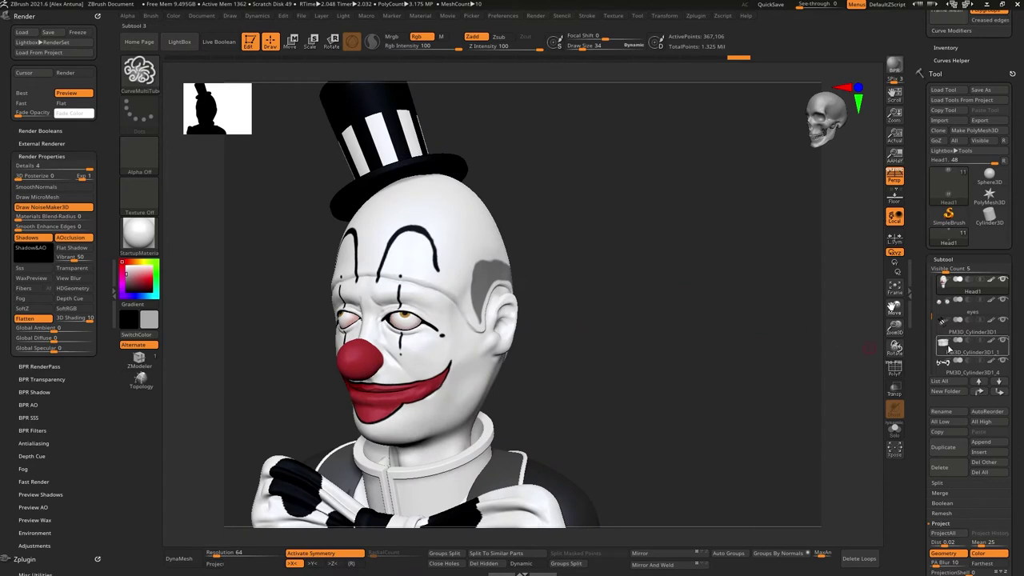
Open the LightBox library of FiberMesh fiber presets for the masked head
{"action": "scroll", "coordinate": [972, 280], "scroll_direction": "down", "scroll_amount": 10}
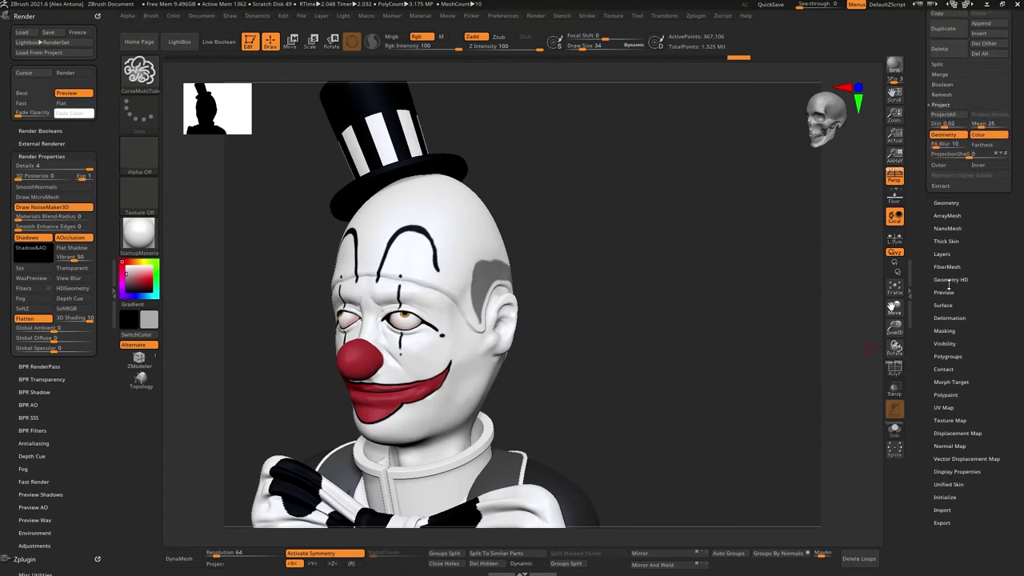
{"action": "left_click", "coordinate": [947, 267]}
{"action": "left_click_drag", "start_coordinate": [923, 293], "coordinate": [963, 326]}
{"action": "left_click", "coordinate": [963, 299]}
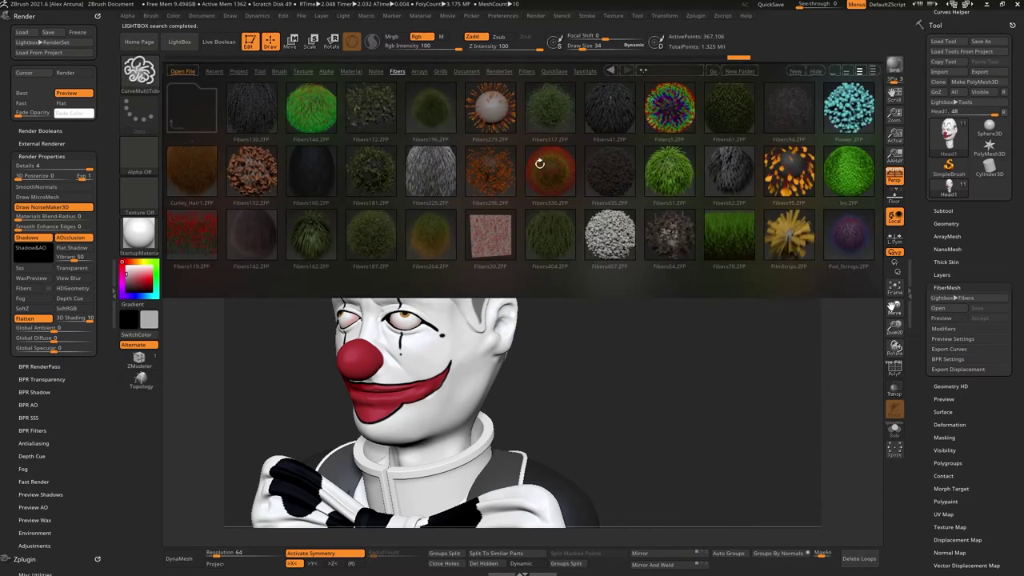
Try the Fibers54 preset on the masked head with a fiber length of about 294.5
{"action": "left_click_drag", "start_coordinate": [573, 192], "coordinate": [542, 193]}
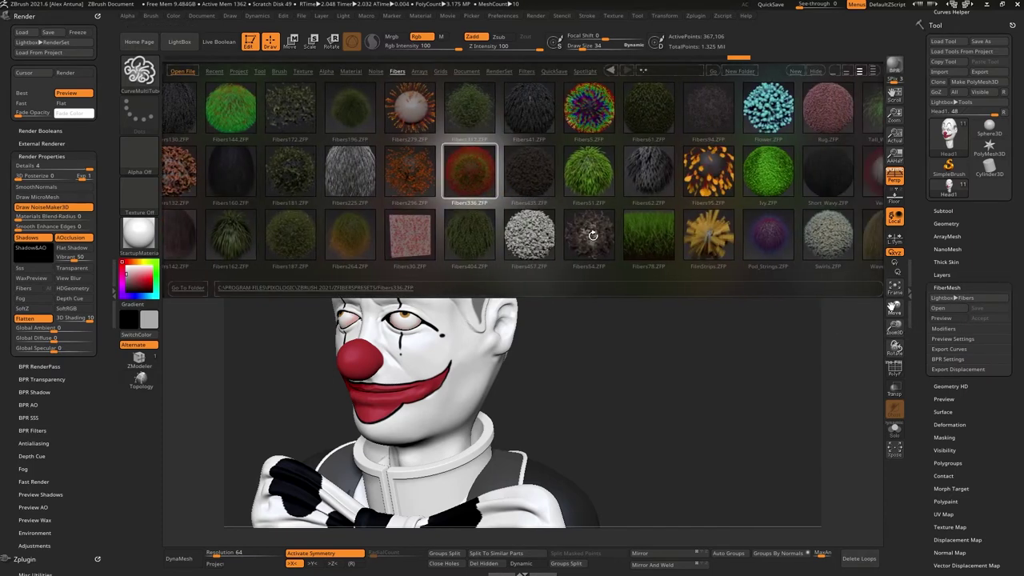
{"action": "double_click", "coordinate": [595, 236]}
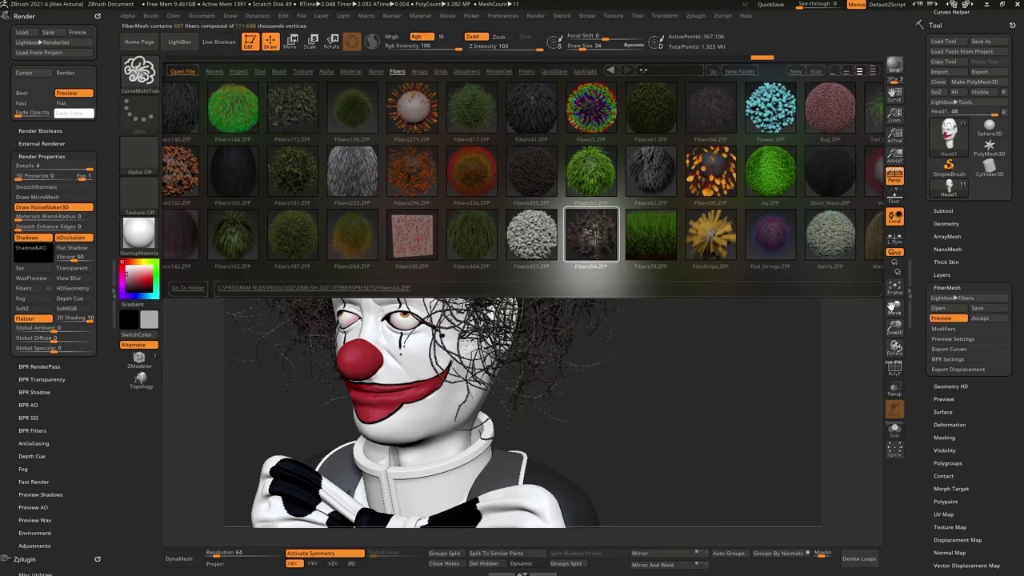
{"action": "left_click", "coordinate": [179, 43]}
{"action": "left_click", "coordinate": [944, 329]}
{"action": "left_click", "coordinate": [959, 369]}
{"action": "left_click", "coordinate": [851, 391]}
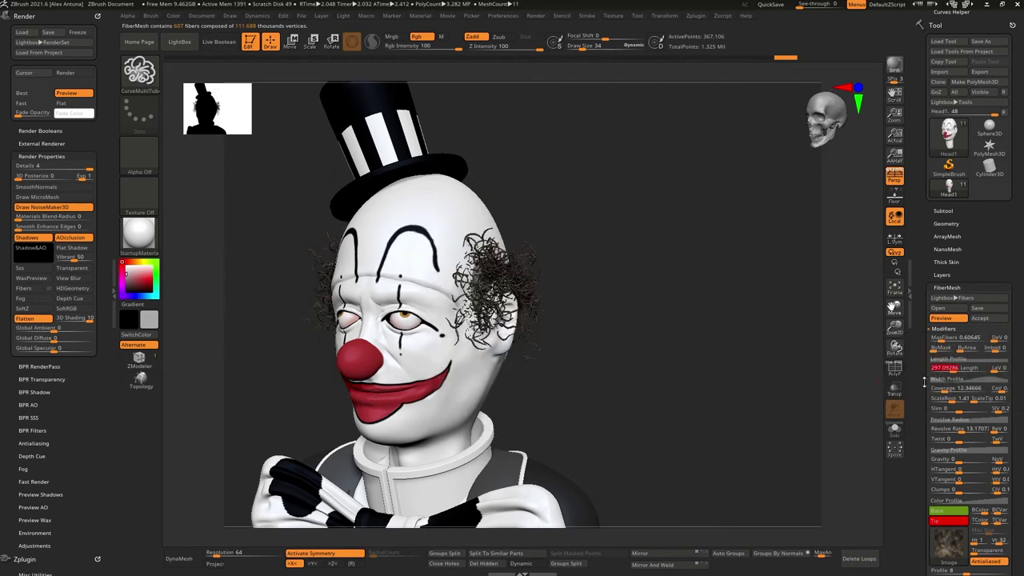
{"action": "left_click", "coordinate": [951, 370]}
{"action": "left_click", "coordinate": [849, 392]}
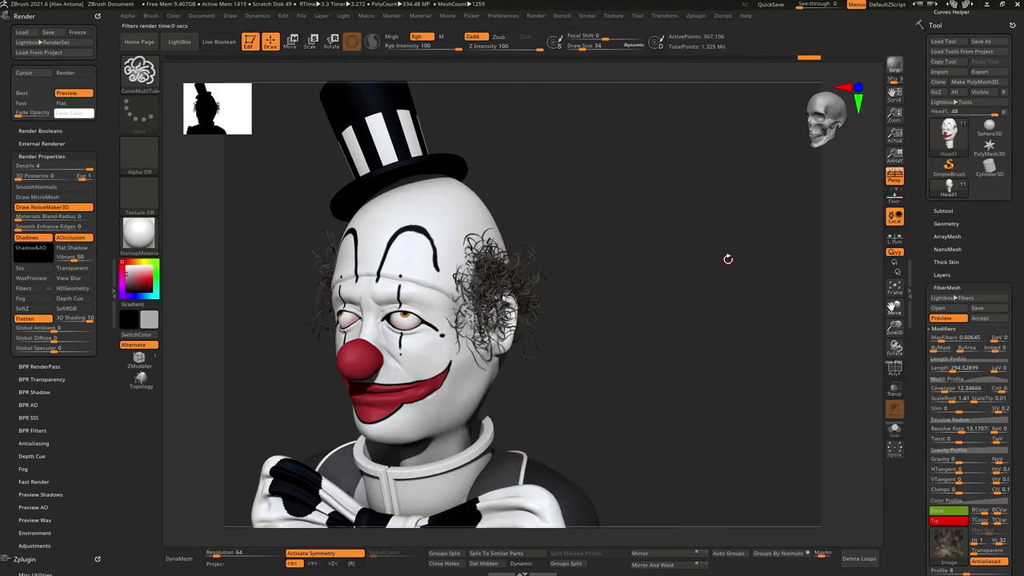
Try the Fibers132 preset on the head with a fiber length of about 439 and render a preview
{"action": "left_click", "coordinate": [952, 298]}
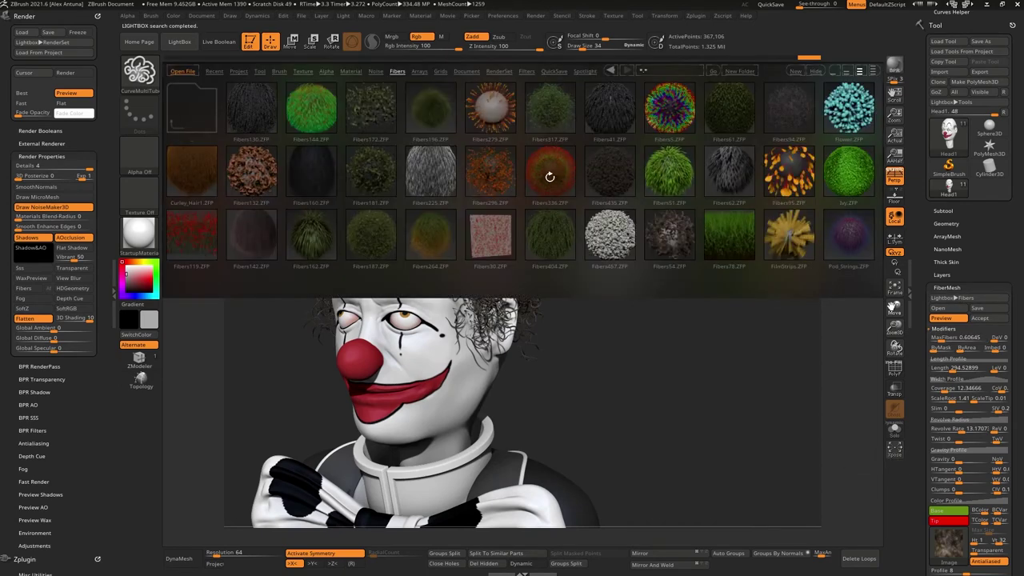
{"action": "double_click", "coordinate": [227, 161]}
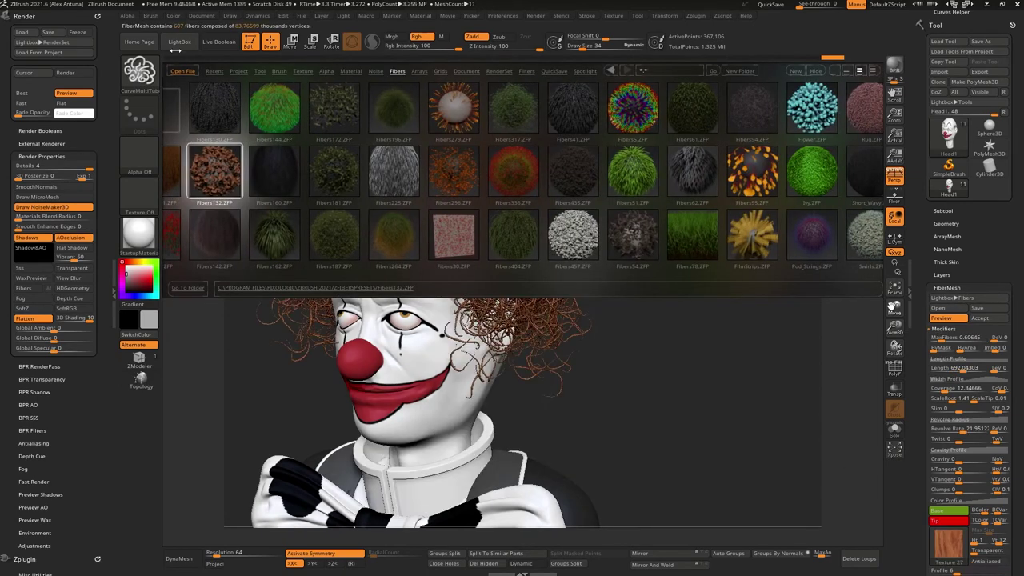
{"action": "left_click", "coordinate": [179, 44]}
{"action": "left_click", "coordinate": [965, 367]}
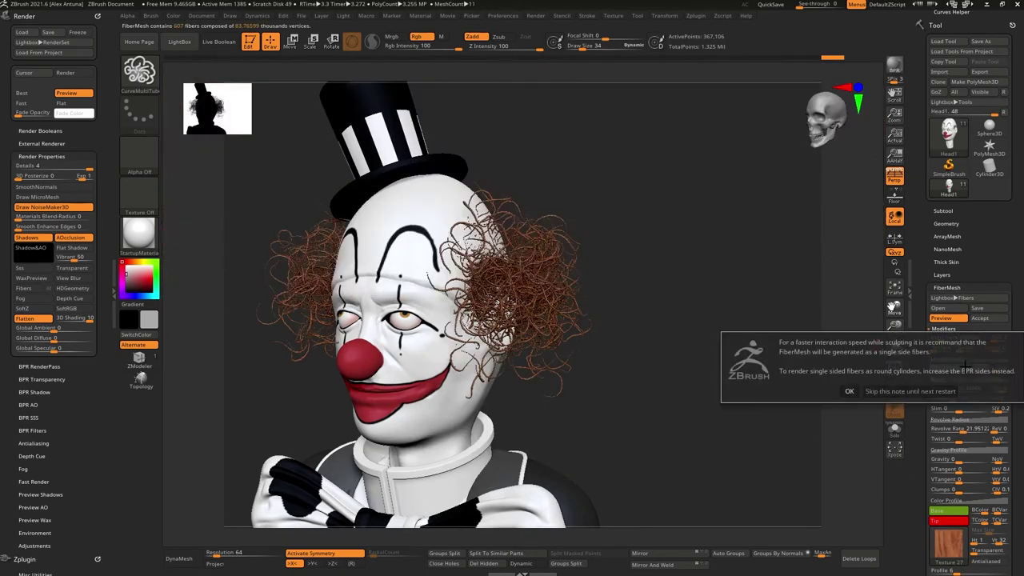
{"action": "left_click", "coordinate": [873, 393]}
{"action": "left_click", "coordinate": [894, 65]}
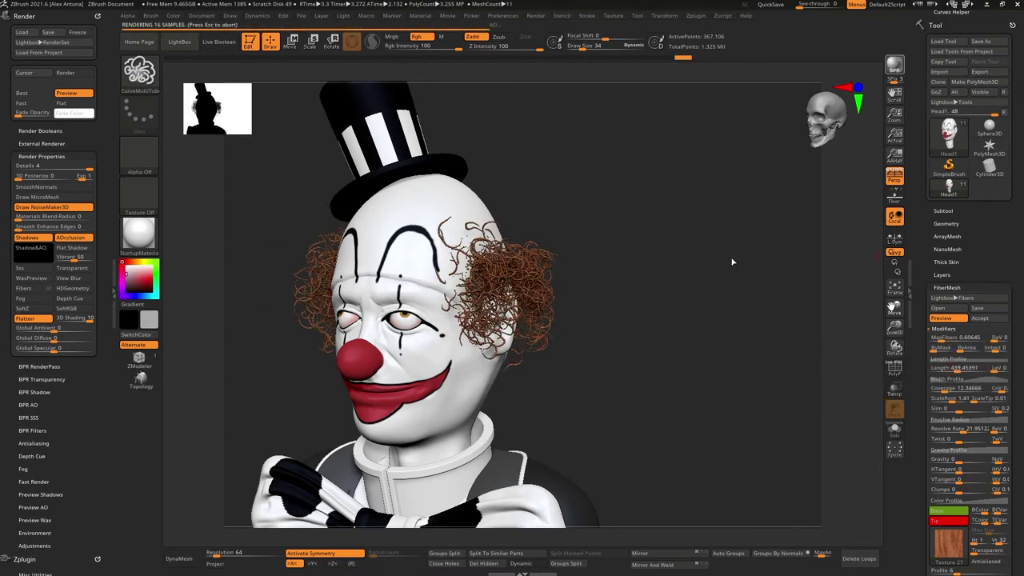
Increase the fiber length to about 807.5 and coverage to about 98.9, and render the front view
{"action": "left_click_drag", "start_coordinate": [670, 352], "coordinate": [640, 326], "text": "shift"}
{"action": "left_click_drag", "start_coordinate": [961, 369], "coordinate": [953, 390]}
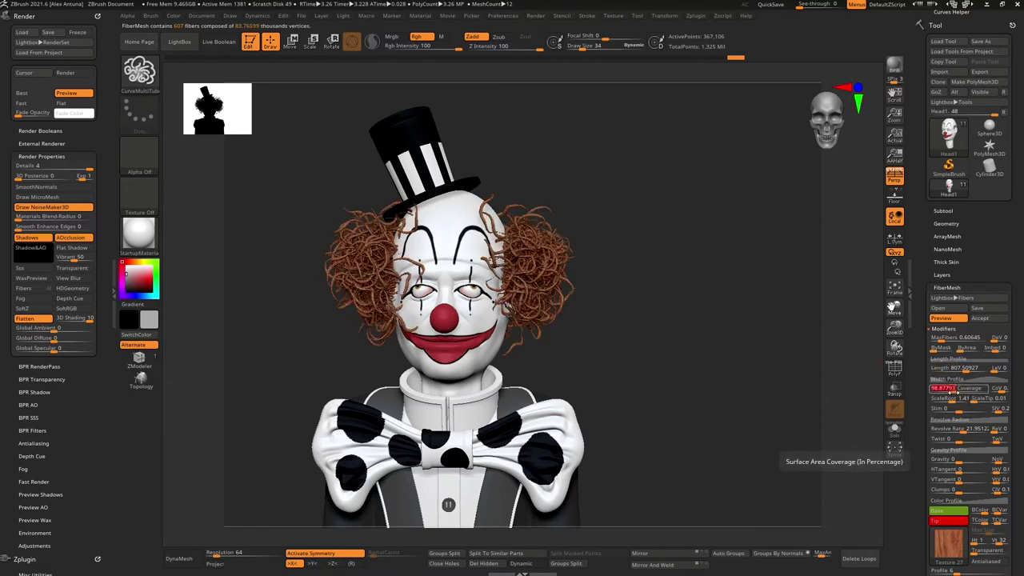
{"action": "left_click", "coordinate": [895, 67]}
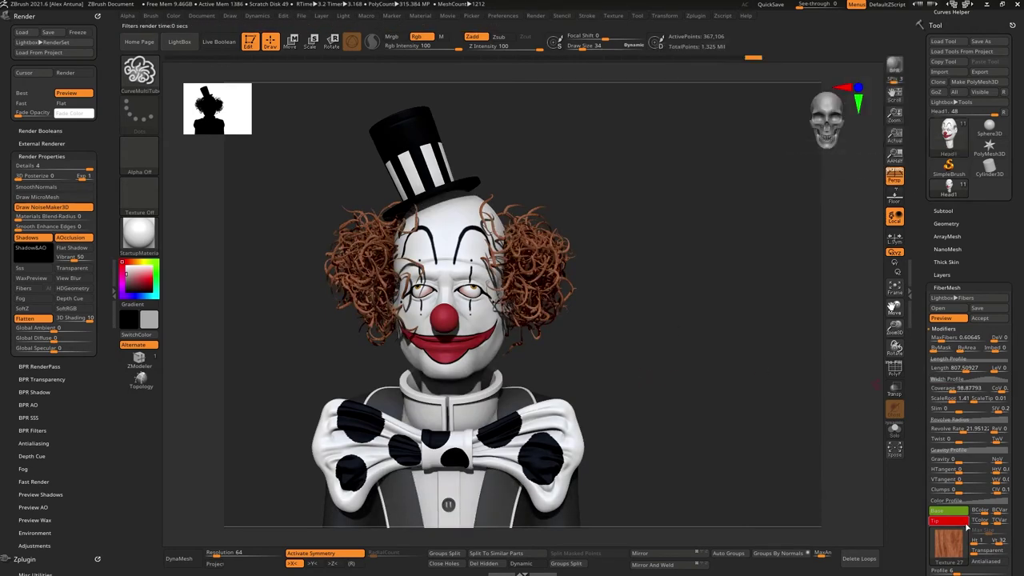
Apply the rainbow-striped Texture 41 to the fibers, accept auto-resizing and render a preview
{"action": "left_click_drag", "start_coordinate": [922, 544], "coordinate": [921, 470]}
{"action": "left_click", "coordinate": [953, 482]}
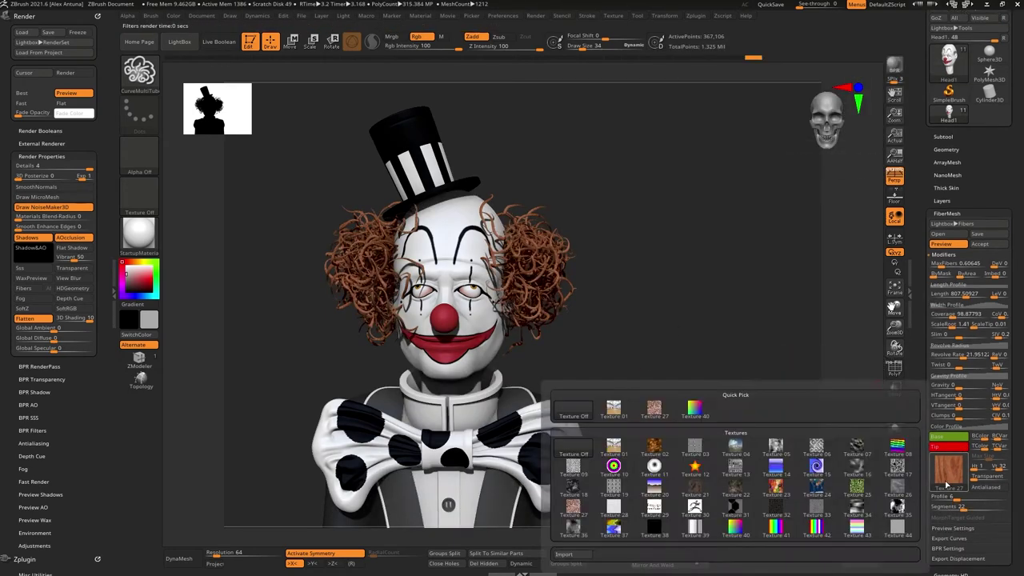
{"action": "left_click", "coordinate": [782, 529]}
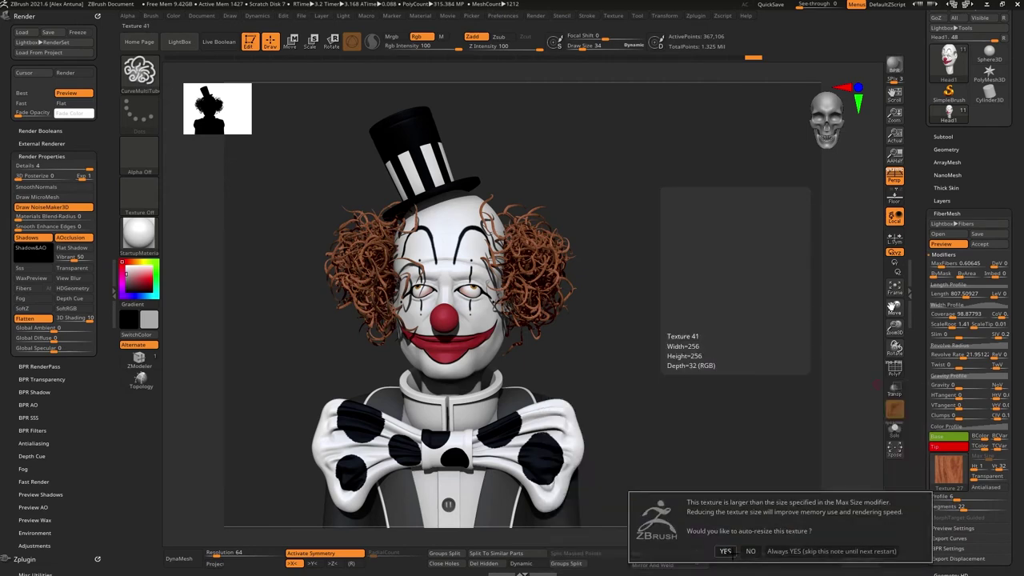
{"action": "left_click", "coordinate": [725, 551]}
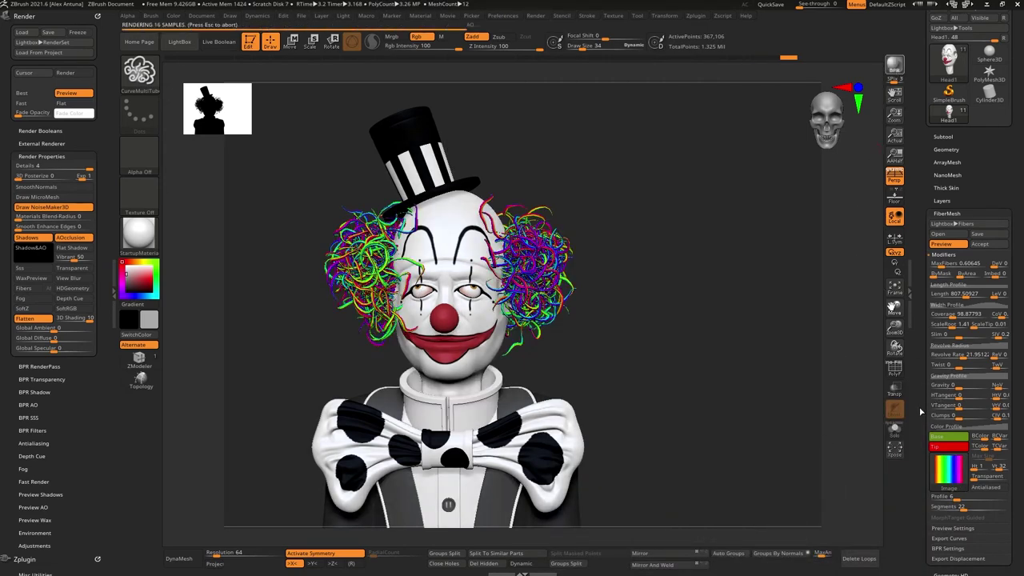
Remove the fibers' texture and colour them with an orange tip and a pale cream base
{"action": "left_click", "coordinate": [950, 473]}
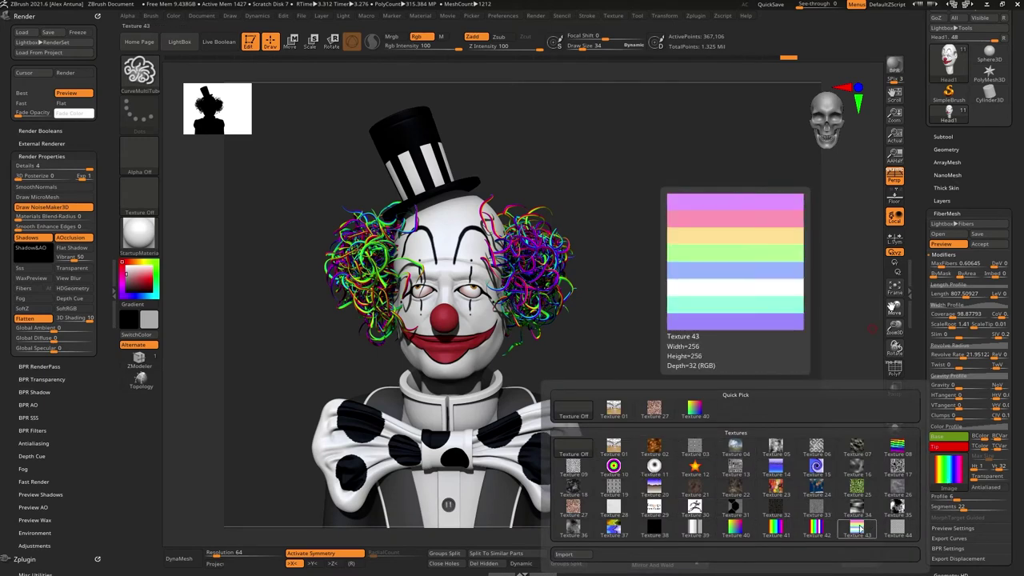
{"action": "left_click", "coordinate": [572, 454]}
{"action": "left_click", "coordinate": [955, 451]}
{"action": "left_click", "coordinate": [966, 429]}
{"action": "mouse_move", "coordinate": [906, 371]}
{"action": "left_mouse_down"}
{"action": "mouse_move", "coordinate": [923, 372]}
{"action": "mouse_move", "coordinate": [905, 371]}
{"action": "left_mouse_up"}
{"action": "left_click", "coordinate": [952, 447]}
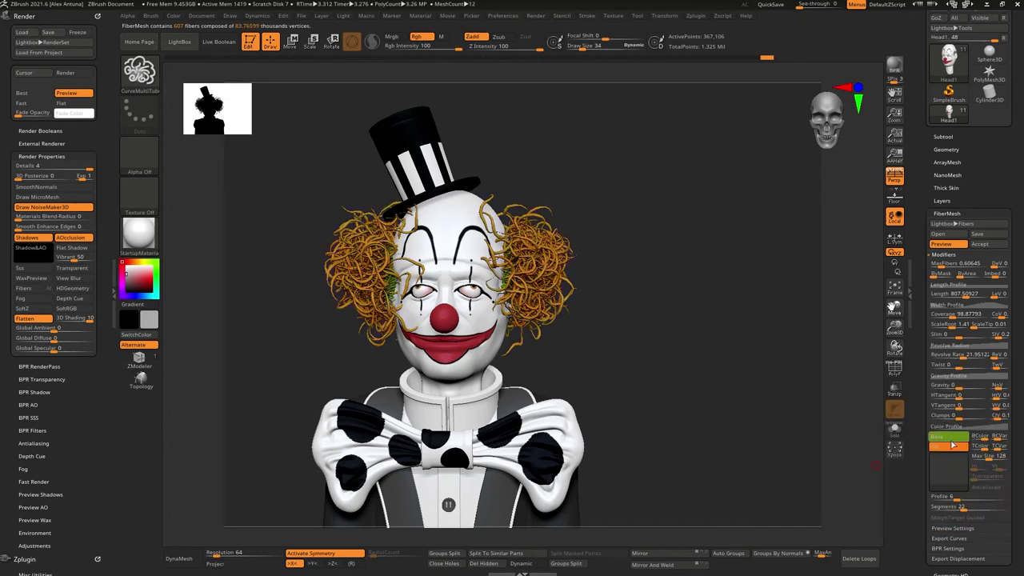
{"action": "left_click", "coordinate": [951, 437]}
{"action": "left_click", "coordinate": [936, 360]}
{"action": "left_click", "coordinate": [977, 383]}
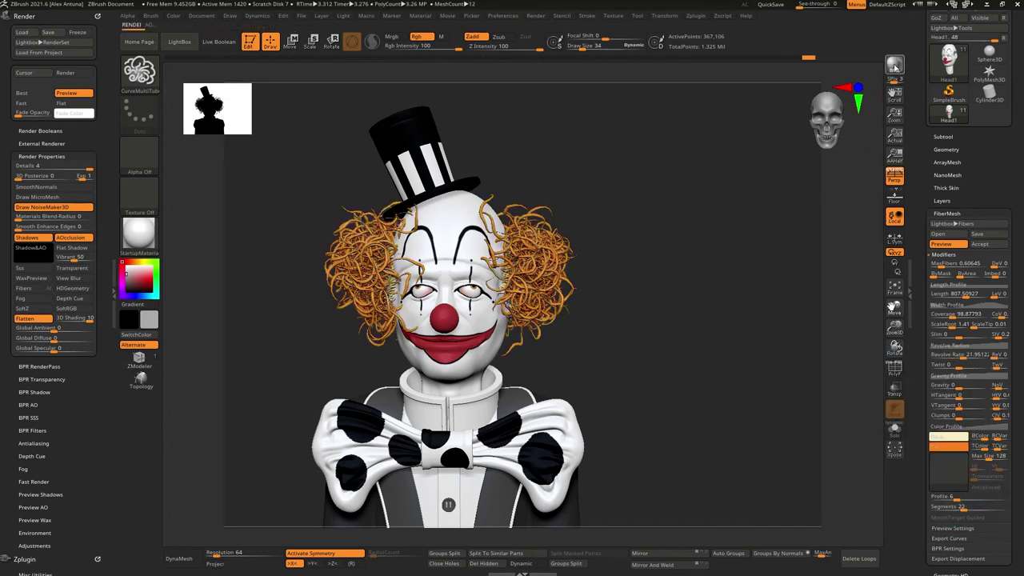
Try a fiber revolve rate of 0, and raise the rate to about 13.85
{"action": "left_click", "coordinate": [971, 357]}
{"action": "left_click", "coordinate": [966, 358]}
{"action": "left_click", "coordinate": [962, 359]}
{"action": "type", "text": "0"}
{"action": "key", "text": "Return"}
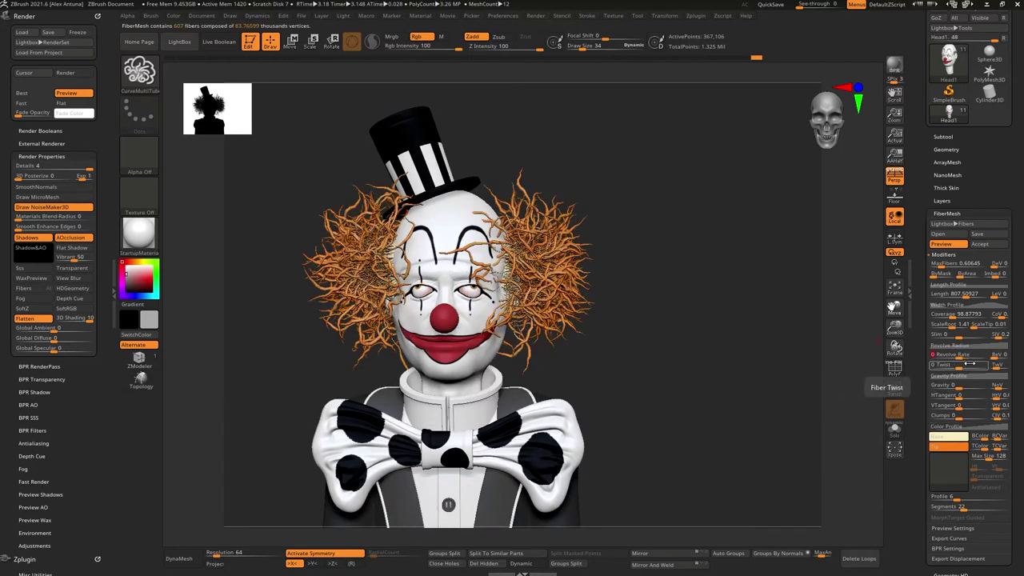
{"action": "left_click", "coordinate": [962, 357]}
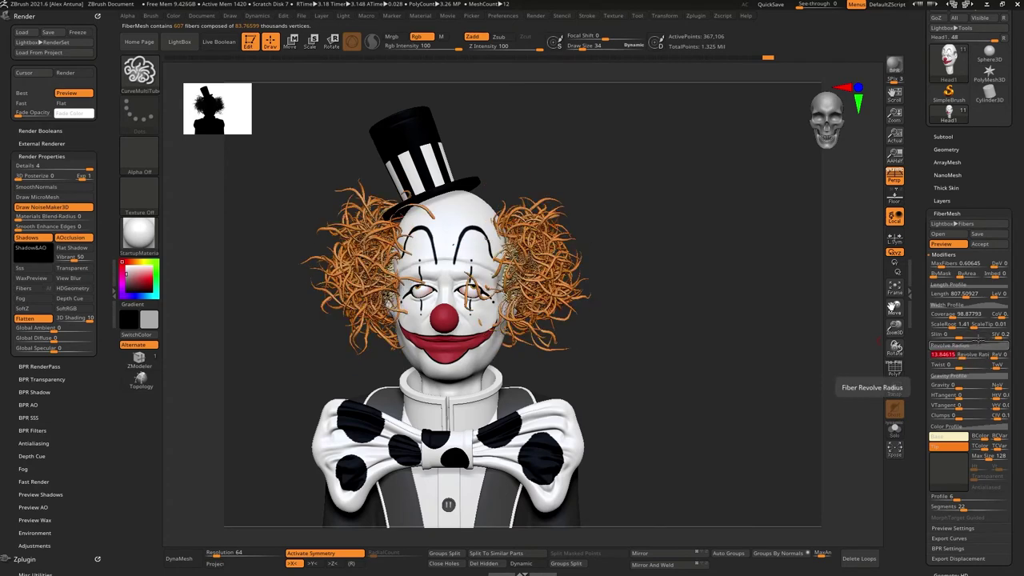
Set the fibers' root scale to about 2.7, coverage to about 263.6 and length to about 542.5, and render a preview
{"action": "left_click_drag", "start_coordinate": [950, 326], "coordinate": [960, 297]}
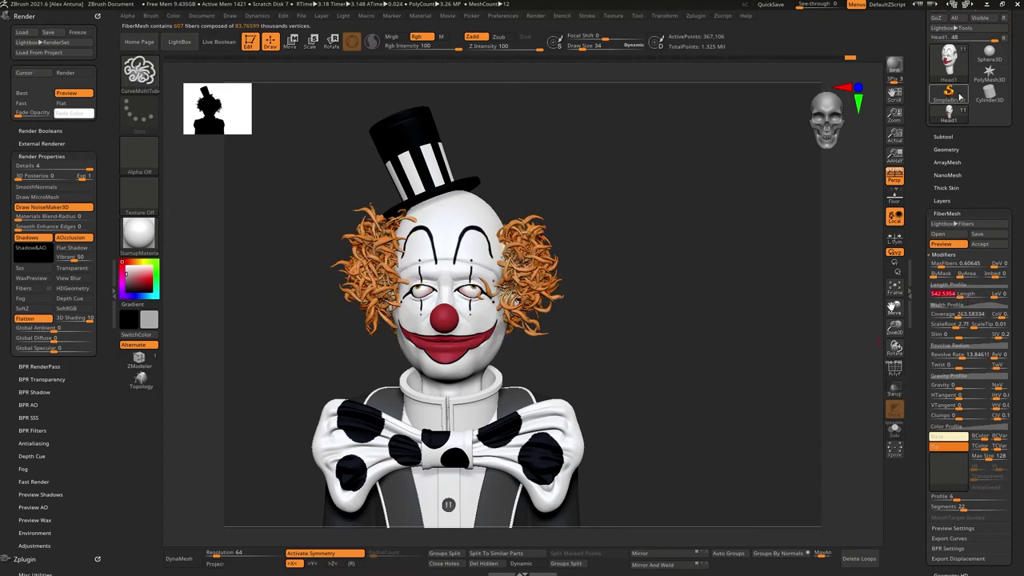
{"action": "left_click", "coordinate": [894, 66]}
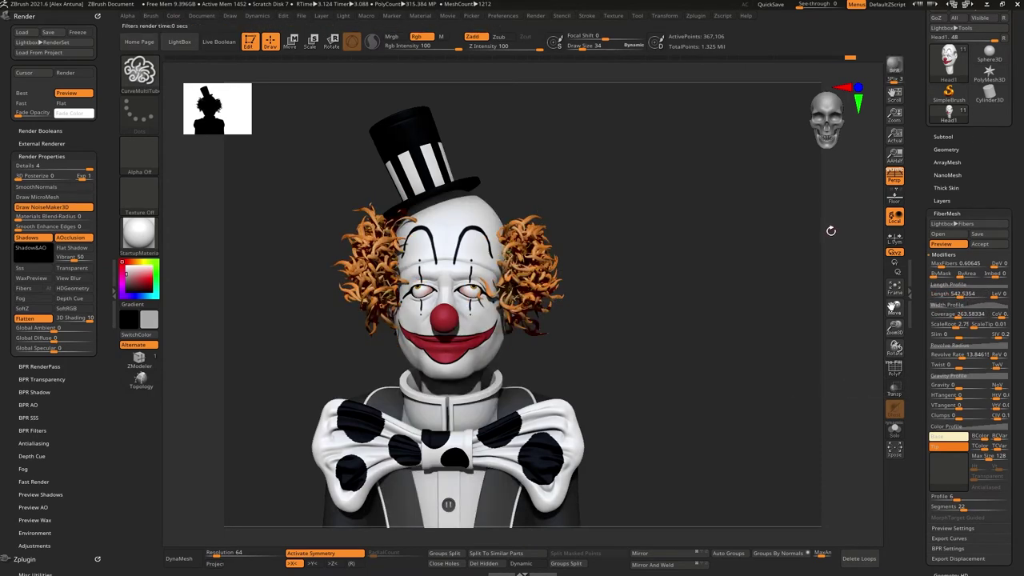
{"action": "left_click_drag", "start_coordinate": [656, 360], "coordinate": [652, 286]}
{"action": "left_click_drag", "start_coordinate": [592, 268], "coordinate": [613, 210]}
{"action": "left_click_drag", "start_coordinate": [739, 302], "coordinate": [759, 310], "text": "shift"}
{"action": "key", "text": "f"}
Replace the hair fibers with the Fibers41 preset and shorten their length to about 281
{"action": "left_click", "coordinate": [992, 224]}
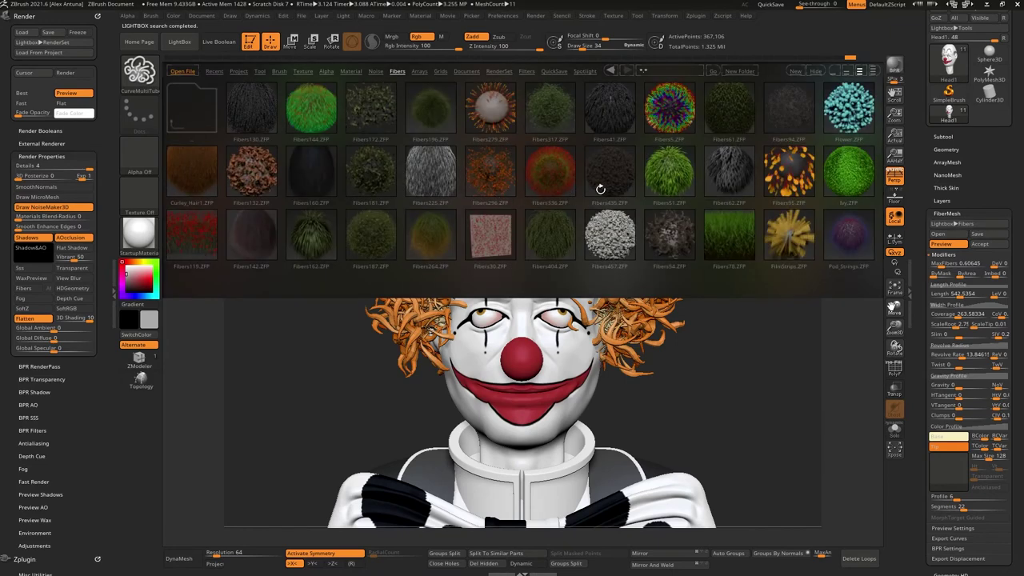
{"action": "left_click_drag", "start_coordinate": [613, 188], "coordinate": [588, 193]}
{"action": "double_click", "coordinate": [509, 116]}
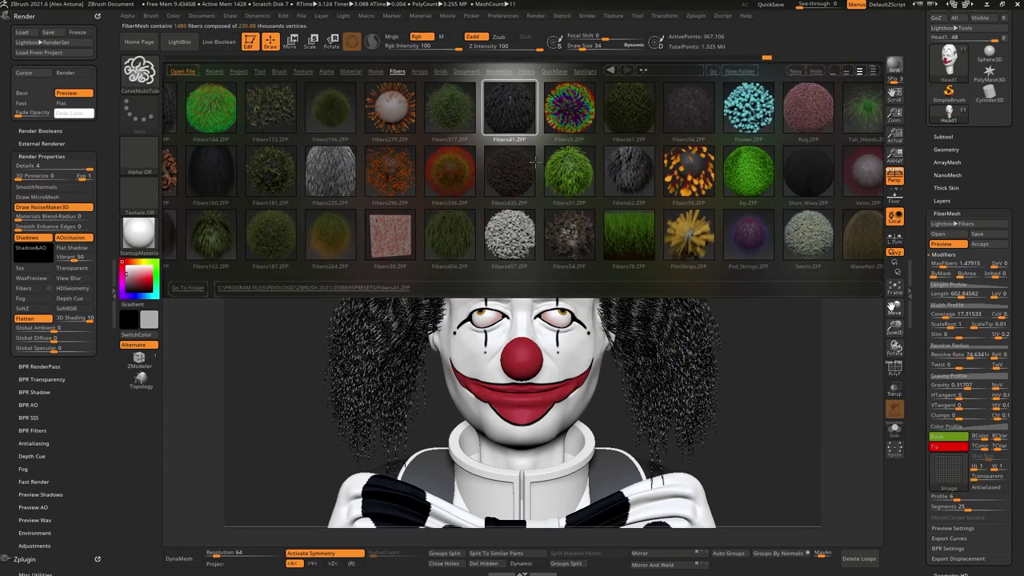
{"action": "key", "text": "comma"}
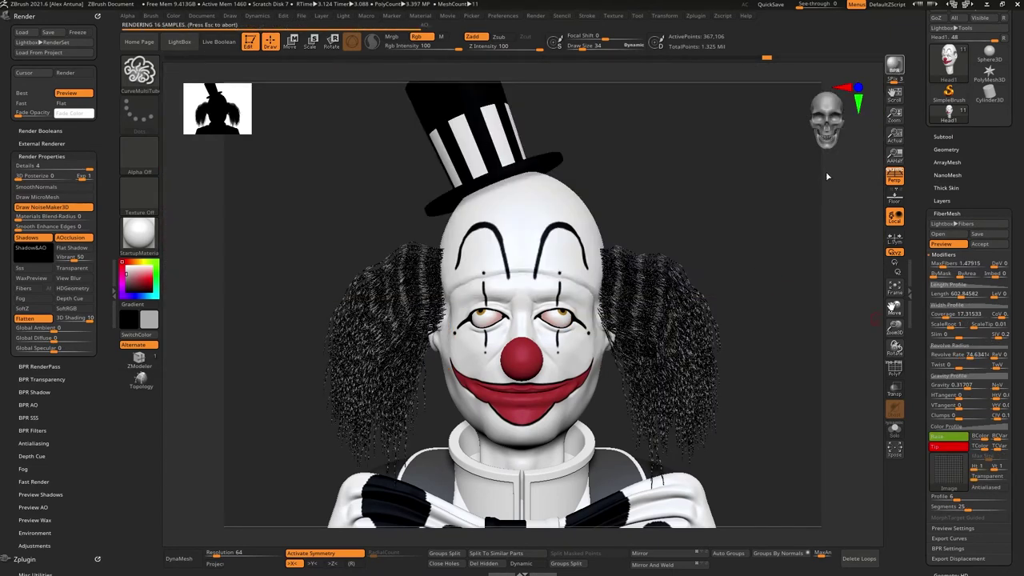
{"action": "left_click_drag", "start_coordinate": [825, 181], "coordinate": [722, 261]}
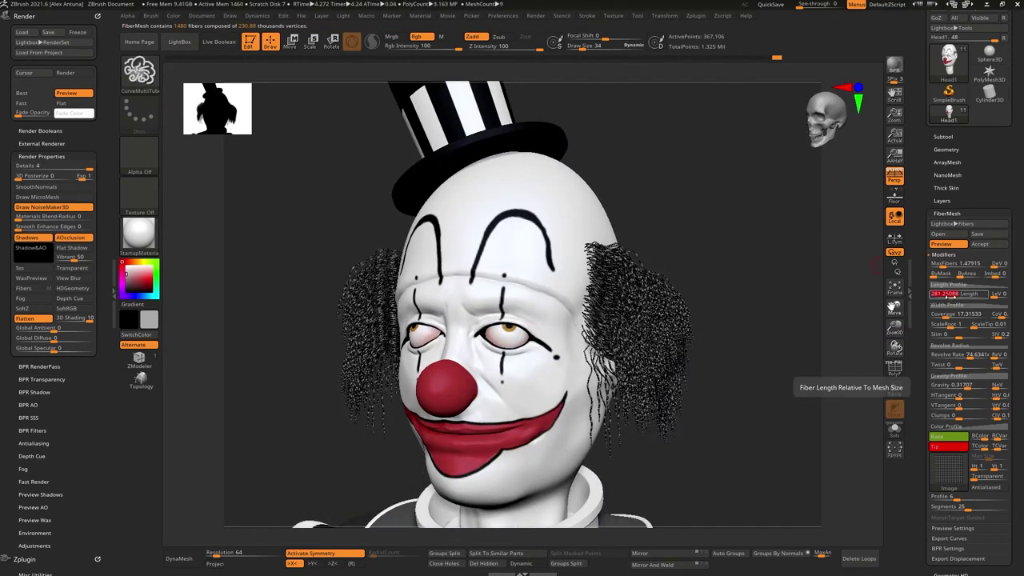
Remove the new fibers' texture and change their base colour to dark red to go with the red tip
{"action": "left_click", "coordinate": [950, 472]}
{"action": "left_click", "coordinate": [581, 451]}
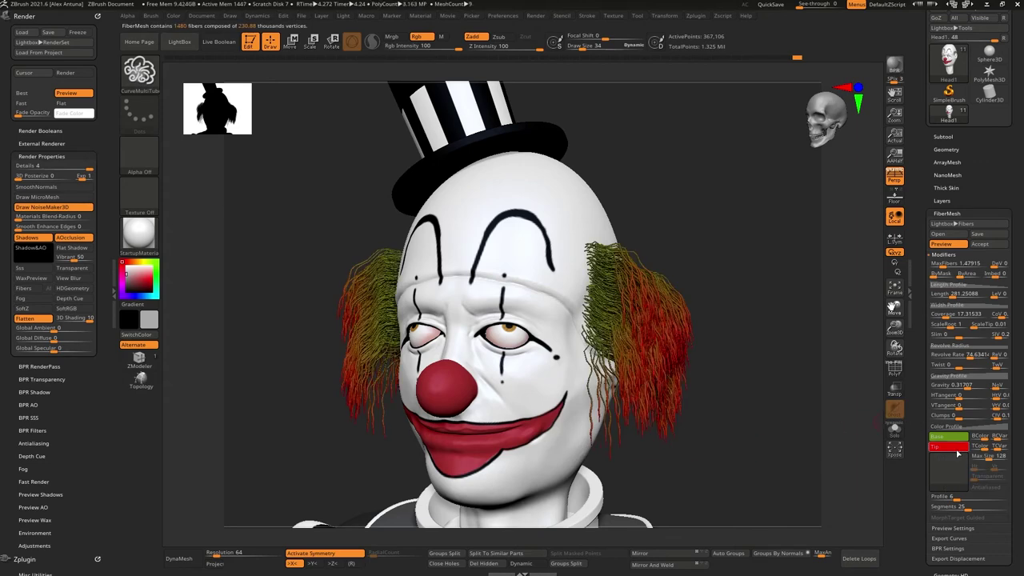
{"action": "left_click", "coordinate": [895, 67]}
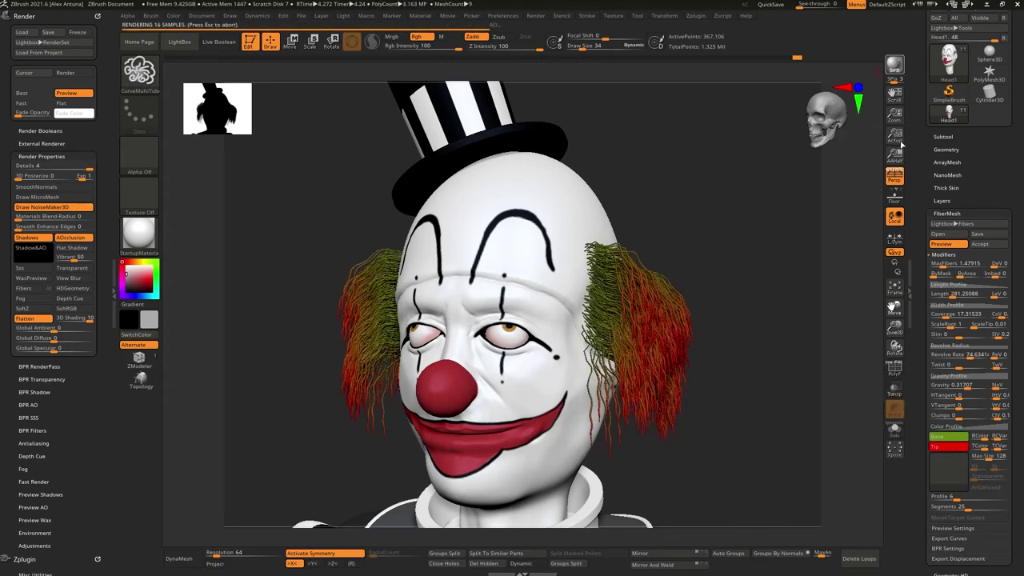
{"action": "left_click", "coordinate": [958, 436]}
{"action": "left_click", "coordinate": [957, 437]}
{"action": "left_click_drag", "start_coordinate": [946, 359], "coordinate": [885, 362]}
{"action": "left_click_drag", "start_coordinate": [791, 313], "coordinate": [760, 305]}
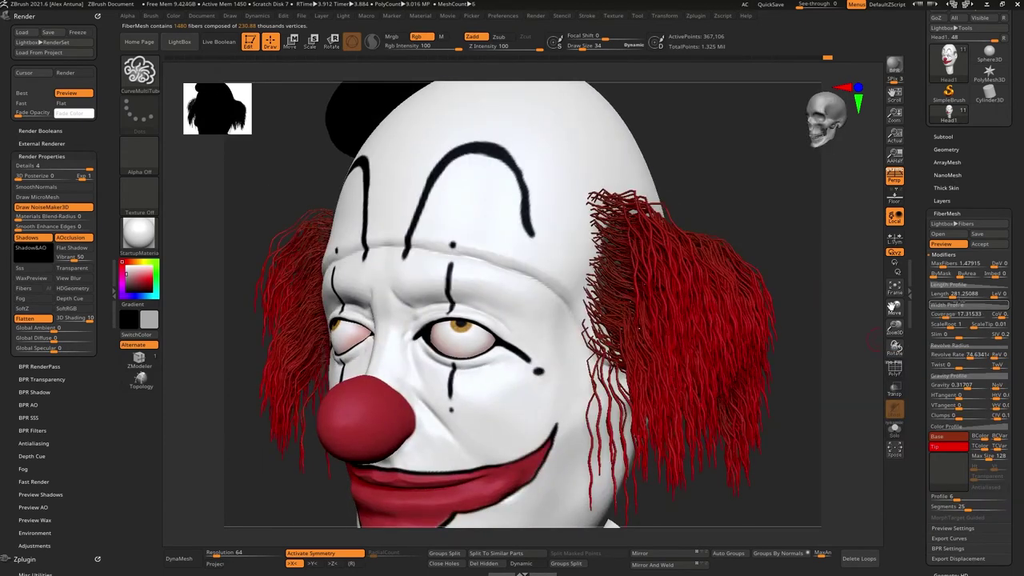
Set MaxFibers to 1.5 and coverage to 100, and render the whole bust
{"action": "mouse_move", "coordinate": [942, 264]}
{"action": "left_mouse_down"}
{"action": "mouse_move", "coordinate": [951, 264]}
{"action": "mouse_move", "coordinate": [931, 264]}
{"action": "mouse_move", "coordinate": [941, 264]}
{"action": "left_mouse_up"}
{"action": "type", "text": "1.5"}
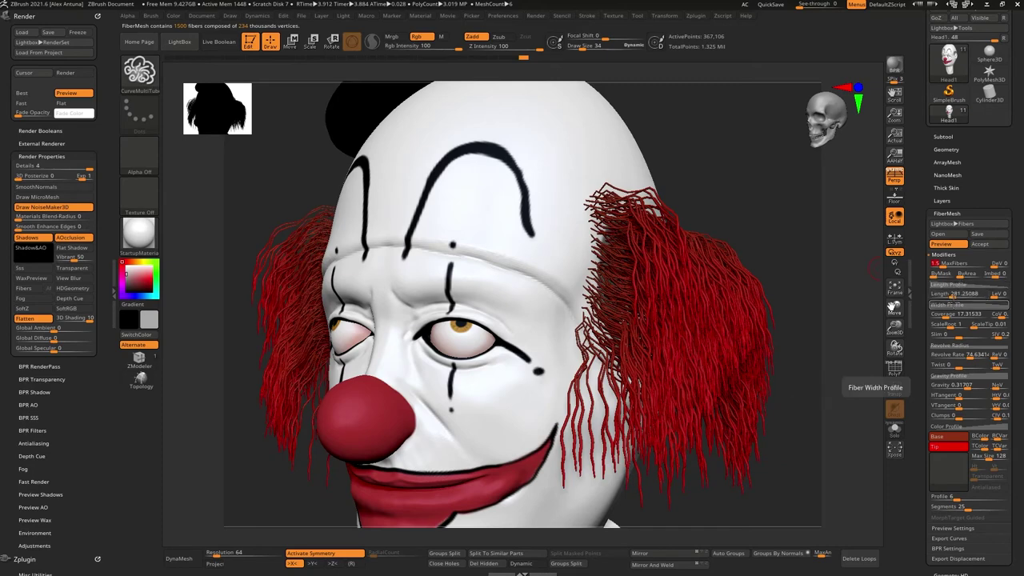
{"action": "left_click", "coordinate": [958, 315]}
{"action": "left_click", "coordinate": [959, 315]}
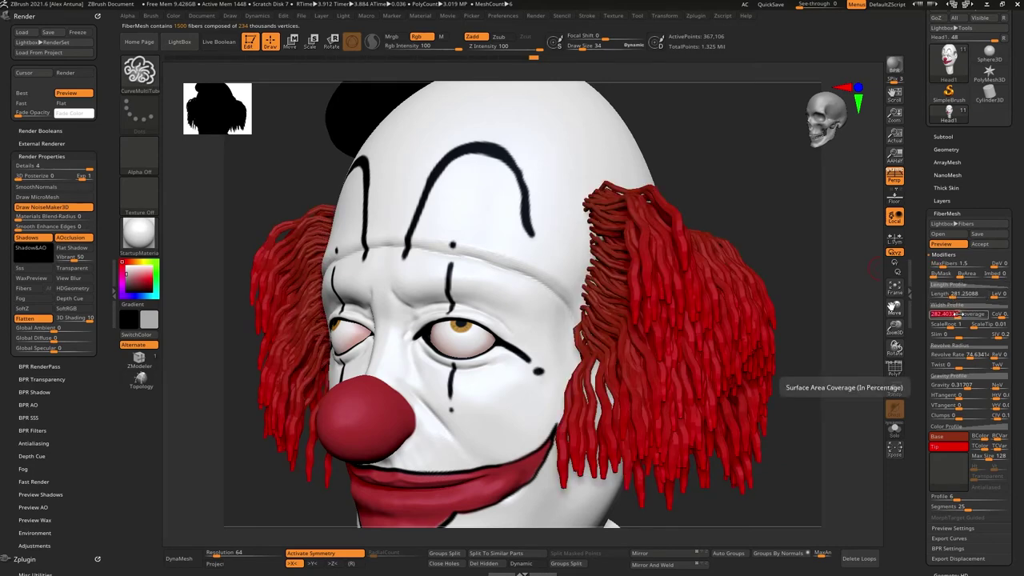
{"action": "left_click_drag", "start_coordinate": [978, 314], "coordinate": [974, 314]}
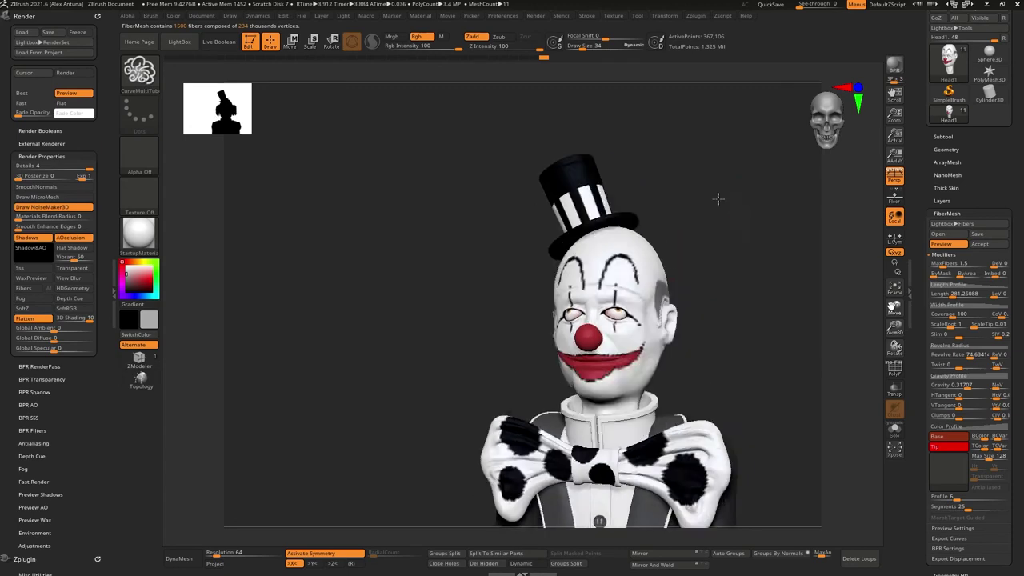
{"action": "left_click_drag", "start_coordinate": [719, 199], "coordinate": [730, 206]}
{"action": "left_click", "coordinate": [897, 68]}
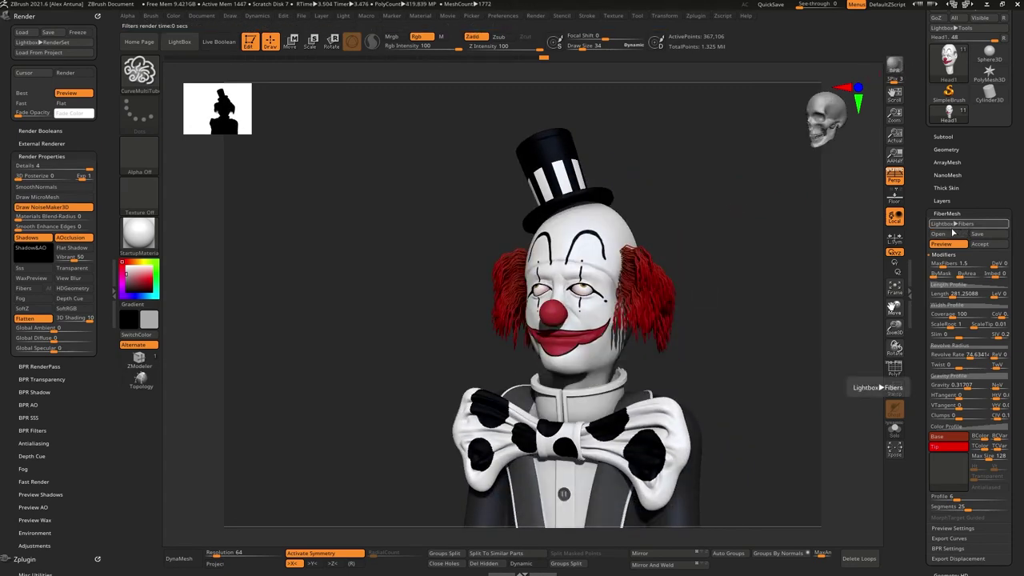
Make the hair stand upward with a gravity of about -0.297 and a length of about 479.4, and render it
{"action": "left_click", "coordinate": [965, 386]}
{"action": "left_click_drag", "start_coordinate": [966, 387], "coordinate": [950, 387]}
{"action": "left_click_drag", "start_coordinate": [953, 296], "coordinate": [960, 296]}
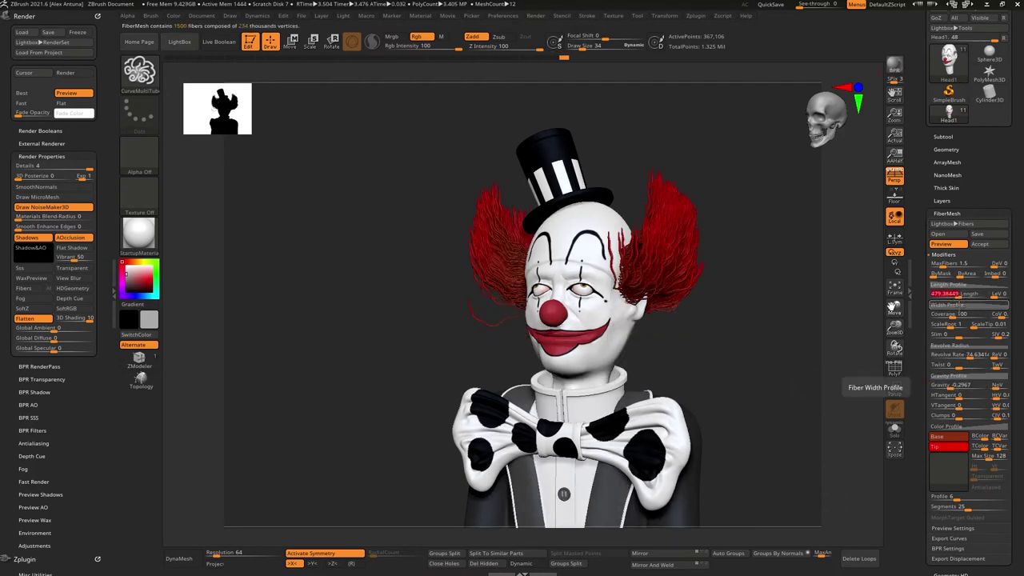
{"action": "left_click", "coordinate": [894, 67]}
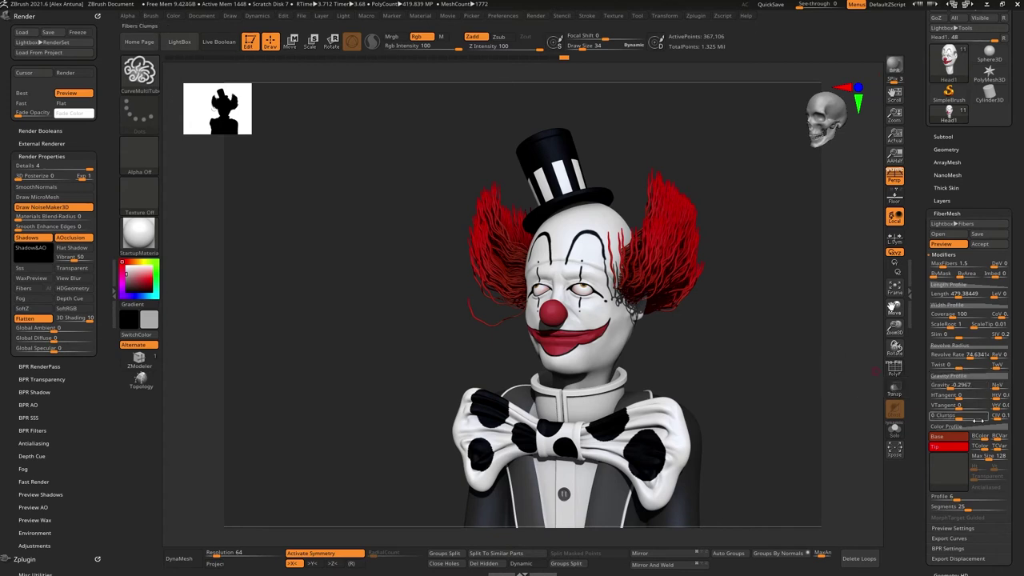
Reshape the fibers with twist about 73.2, revolve rate 49.45, root scale 2.7, slim -0.14 and length 632.8, and render the front view
{"action": "mouse_move", "coordinate": [961, 367]}
{"action": "left_mouse_down"}
{"action": "mouse_move", "coordinate": [990, 366]}
{"action": "mouse_move", "coordinate": [971, 367]}
{"action": "left_mouse_up"}
{"action": "left_click", "coordinate": [896, 70]}
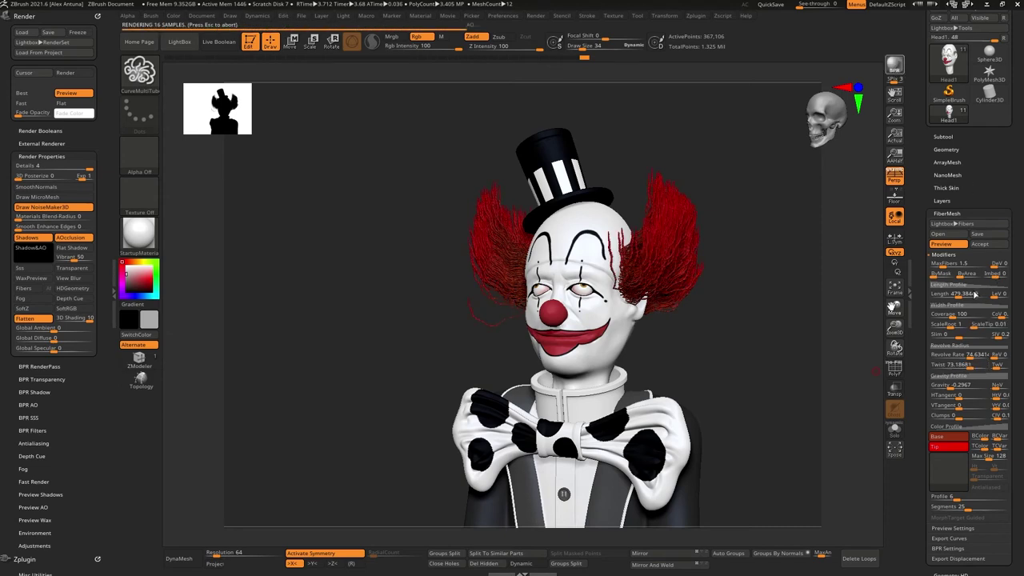
{"action": "left_click_drag", "start_coordinate": [969, 355], "coordinate": [961, 296]}
{"action": "left_click_drag", "start_coordinate": [755, 307], "coordinate": [779, 300]}
{"action": "left_click", "coordinate": [896, 71]}
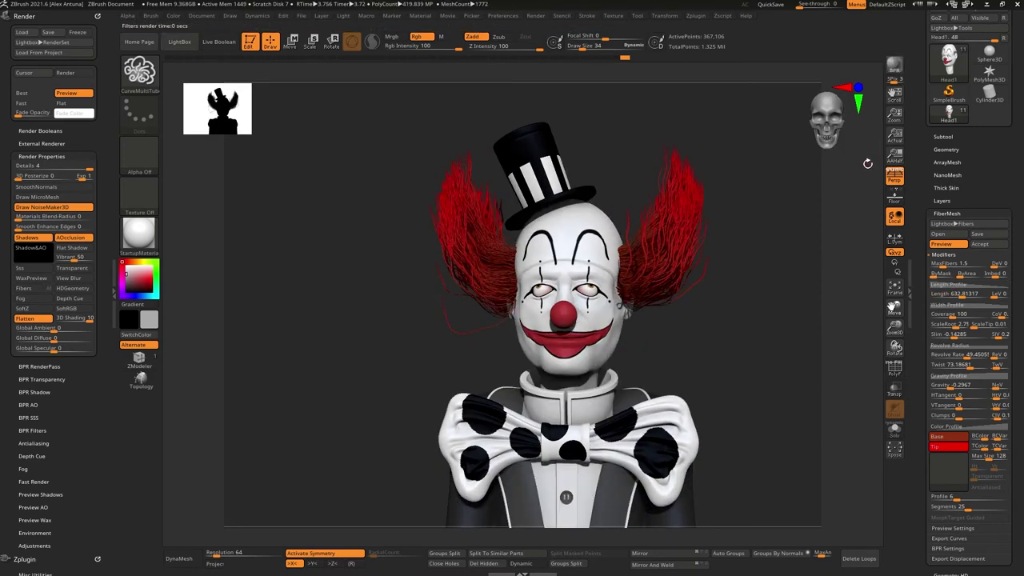
Accept the previewed FiberMesh hair as a separate subtool
{"action": "left_click_drag", "start_coordinate": [777, 281], "coordinate": [744, 326]}
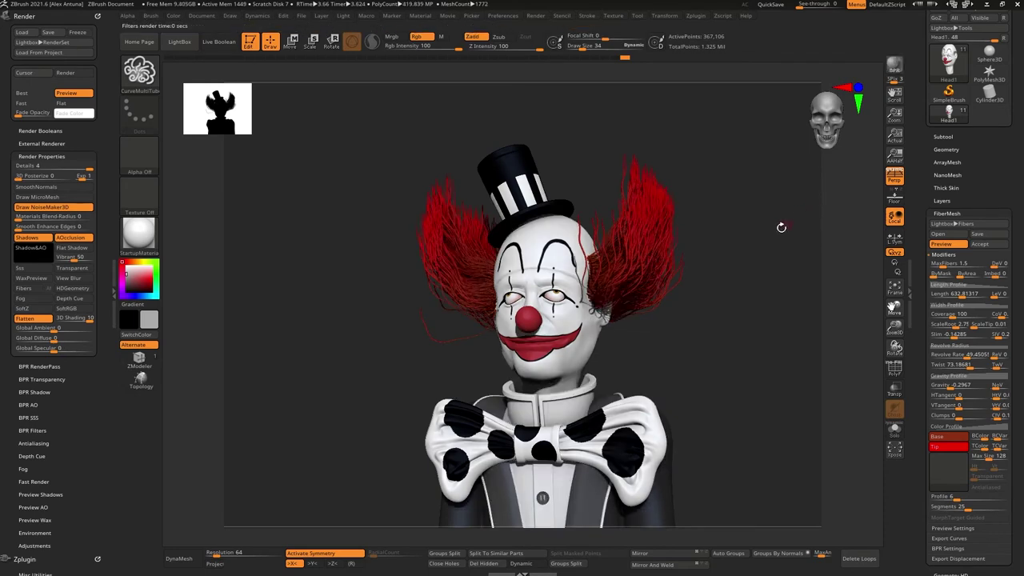
{"action": "left_click", "coordinate": [981, 244]}
{"action": "left_click", "coordinate": [822, 270]}
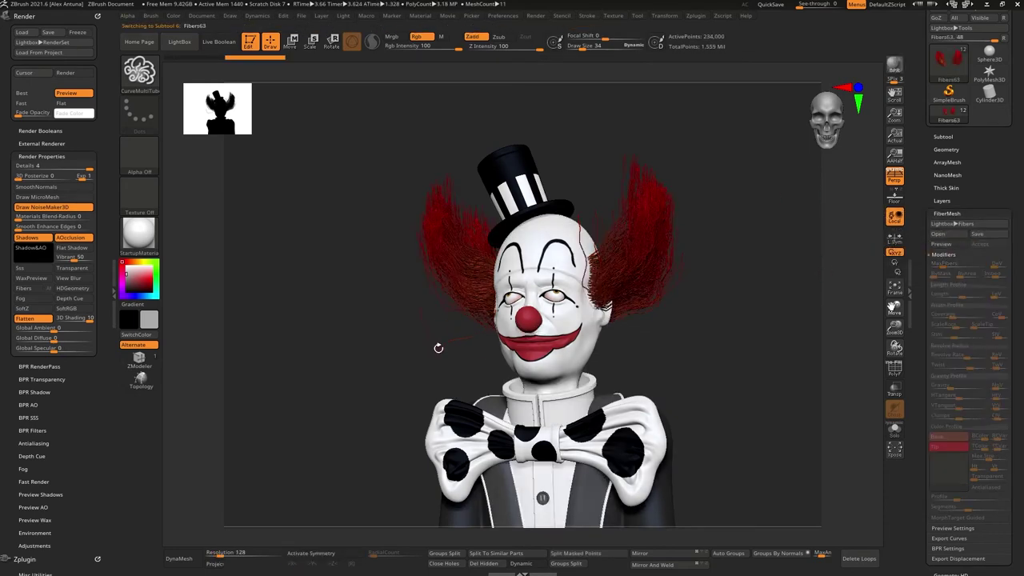
Pull the hair on the clown's right side into spikes with the GroomSpike brush, starting at draw size 218
{"action": "key", "text": "bracketright"}
{"action": "key", "text": "b"}
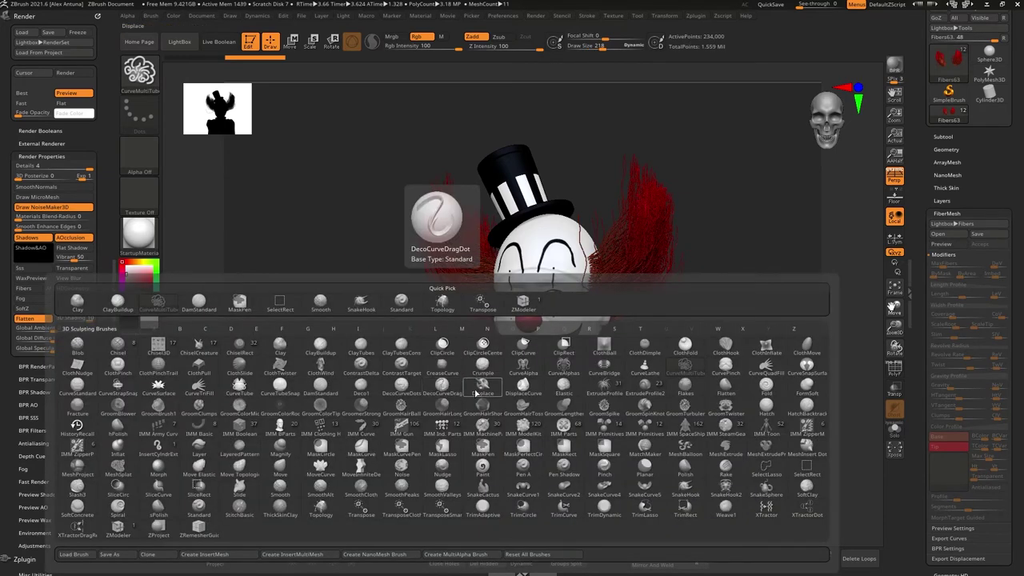
{"action": "left_click", "coordinate": [606, 414]}
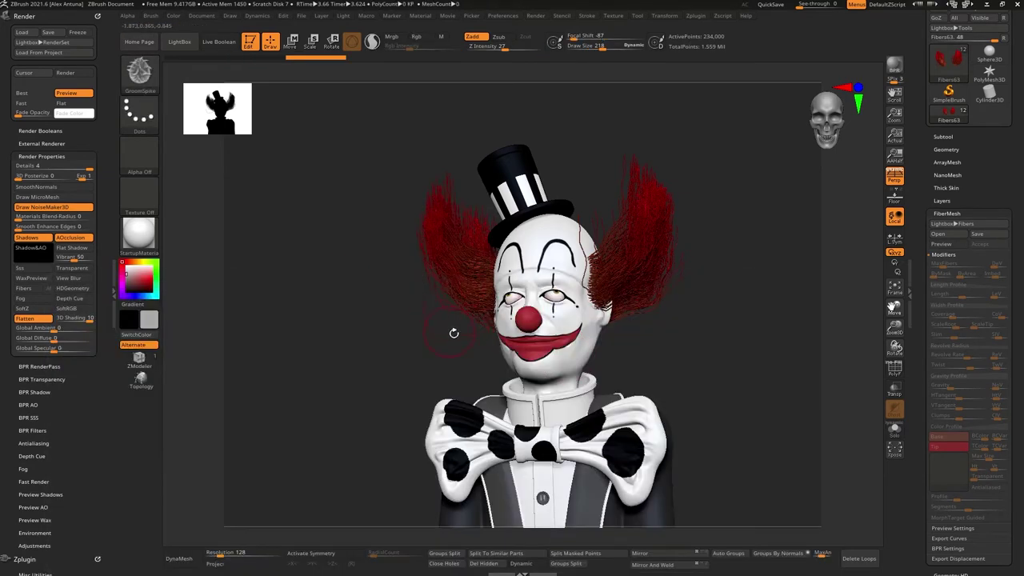
{"action": "left_click_drag", "start_coordinate": [483, 291], "coordinate": [438, 245]}
{"action": "left_click_drag", "start_coordinate": [320, 272], "coordinate": [392, 271]}
{"action": "mouse_move", "coordinate": [463, 237]}
{"action": "left_mouse_down"}
{"action": "mouse_move", "coordinate": [440, 192]}
{"action": "mouse_move", "coordinate": [436, 200]}
{"action": "left_mouse_up"}
{"action": "left_click_drag", "start_coordinate": [404, 240], "coordinate": [378, 248]}
{"action": "left_click_drag", "start_coordinate": [341, 180], "coordinate": [264, 192]}
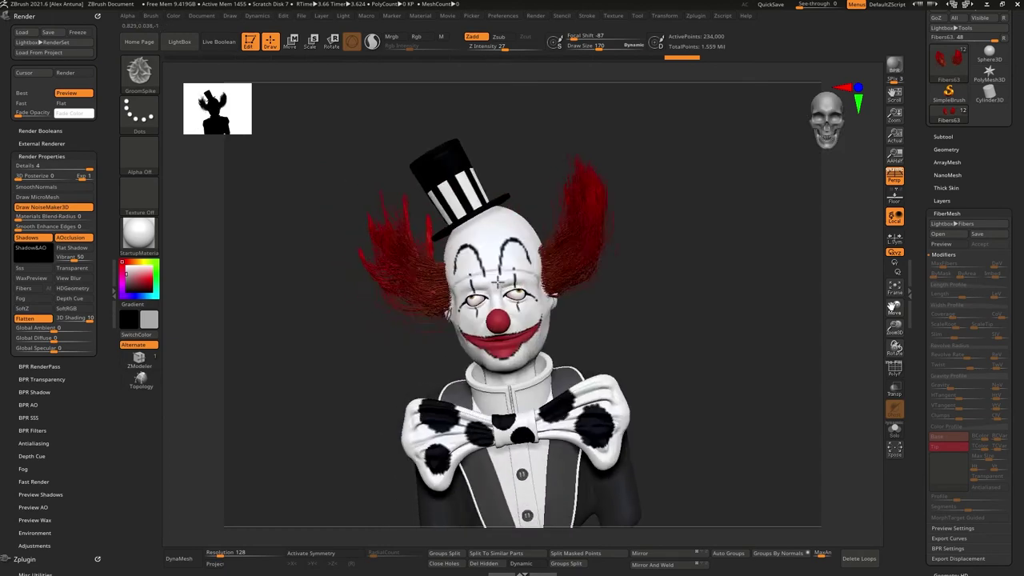
Groom the hair on both sides of the head into upward and outward spiky tufts with GroomSpike at draw size 170
{"action": "left_click_drag", "start_coordinate": [563, 266], "coordinate": [589, 223]}
{"action": "left_click_drag", "start_coordinate": [672, 216], "coordinate": [696, 221]}
{"action": "left_click_drag", "start_coordinate": [577, 256], "coordinate": [597, 180]}
{"action": "left_click_drag", "start_coordinate": [688, 218], "coordinate": [602, 222]}
{"action": "left_click_drag", "start_coordinate": [546, 313], "coordinate": [580, 208]}
{"action": "mouse_move", "coordinate": [522, 292]}
{"action": "left_mouse_down"}
{"action": "mouse_move", "coordinate": [549, 139]}
{"action": "mouse_move", "coordinate": [520, 204]}
{"action": "left_mouse_up"}
{"action": "left_click_drag", "start_coordinate": [488, 255], "coordinate": [485, 204]}
{"action": "mouse_move", "coordinate": [345, 220]}
{"action": "left_mouse_down"}
{"action": "mouse_move", "coordinate": [442, 217]}
{"action": "mouse_move", "coordinate": [365, 222]}
{"action": "left_mouse_up"}
{"action": "mouse_move", "coordinate": [364, 223]}
{"action": "left_mouse_down", "text": "alt"}
{"action": "mouse_move", "coordinate": [360, 280]}
{"action": "mouse_move", "coordinate": [398, 197]}
{"action": "left_mouse_up", "text": "alt"}
{"action": "left_click_drag", "start_coordinate": [475, 170], "coordinate": [400, 188]}
{"action": "left_click_drag", "start_coordinate": [518, 268], "coordinate": [392, 274]}
{"action": "mouse_move", "coordinate": [392, 274]}
{"action": "left_mouse_down"}
{"action": "mouse_move", "coordinate": [506, 276]}
{"action": "mouse_move", "coordinate": [436, 324]}
{"action": "left_mouse_up"}
{"action": "left_click_drag", "start_coordinate": [360, 282], "coordinate": [269, 282]}
{"action": "left_click_drag", "start_coordinate": [269, 281], "coordinate": [234, 322], "text": "alt"}
{"action": "left_click_drag", "start_coordinate": [516, 261], "coordinate": [557, 262]}
{"action": "mouse_move", "coordinate": [528, 248]}
{"action": "left_mouse_down"}
{"action": "mouse_move", "coordinate": [569, 245]}
{"action": "mouse_move", "coordinate": [550, 256]}
{"action": "left_mouse_up"}
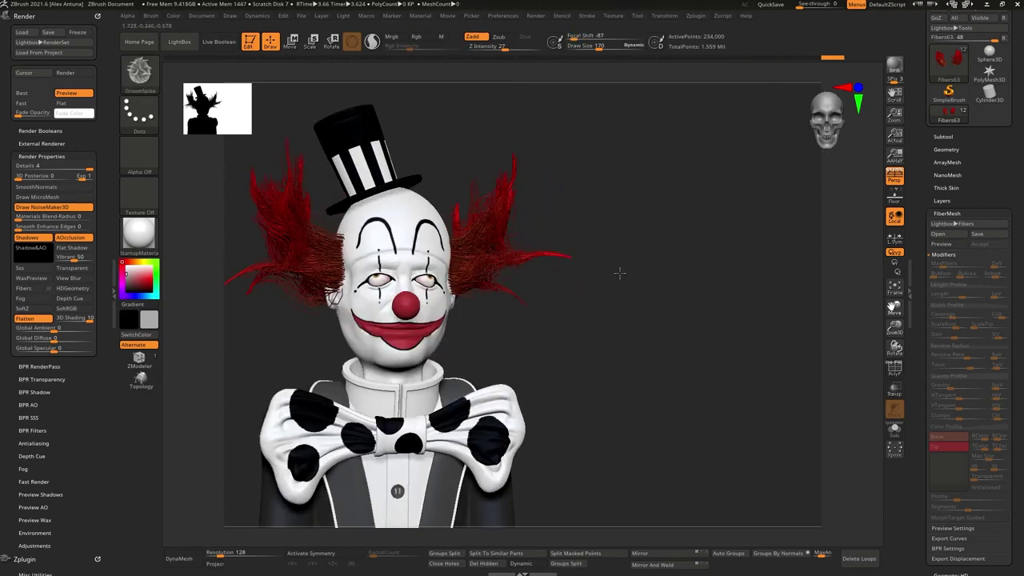
{"action": "left_click_drag", "start_coordinate": [674, 232], "coordinate": [585, 250]}
{"action": "left_click_drag", "start_coordinate": [365, 266], "coordinate": [378, 217]}
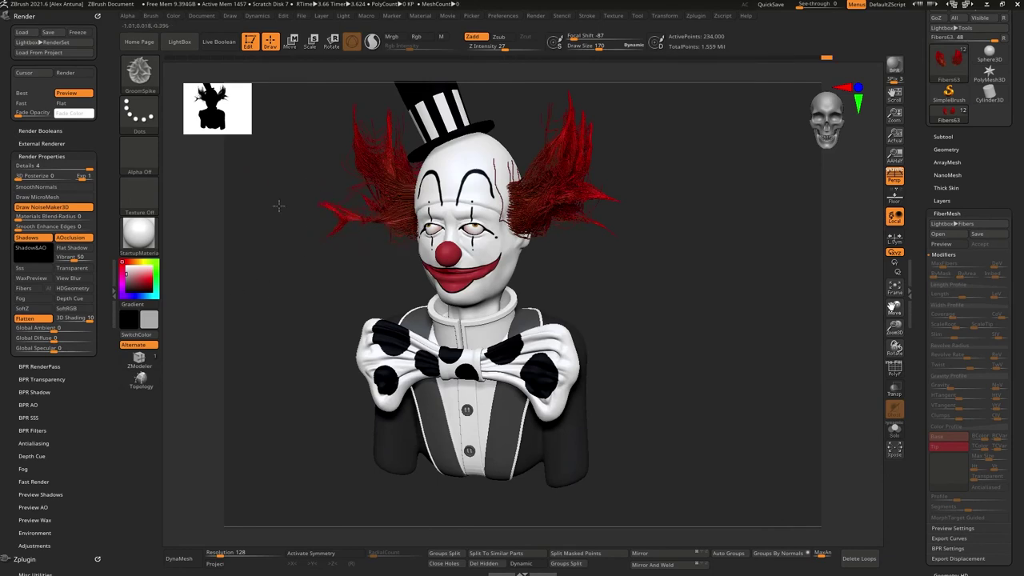
{"action": "mouse_move", "coordinate": [332, 298]}
{"action": "left_mouse_down"}
{"action": "mouse_move", "coordinate": [457, 205]}
{"action": "mouse_move", "coordinate": [336, 210]}
{"action": "mouse_move", "coordinate": [373, 206]}
{"action": "mouse_move", "coordinate": [441, 231]}
{"action": "left_mouse_up"}
Try the GroomColorMid and GroomBlower brushes on the outer tuft on the clown's right side
{"action": "left_click", "coordinate": [141, 73]}
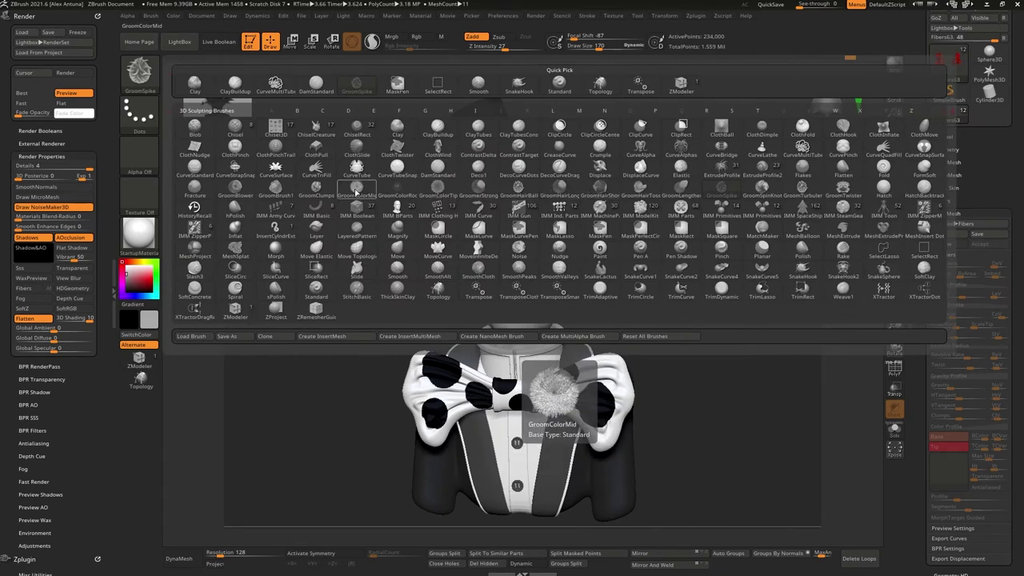
{"action": "left_click", "coordinate": [355, 190]}
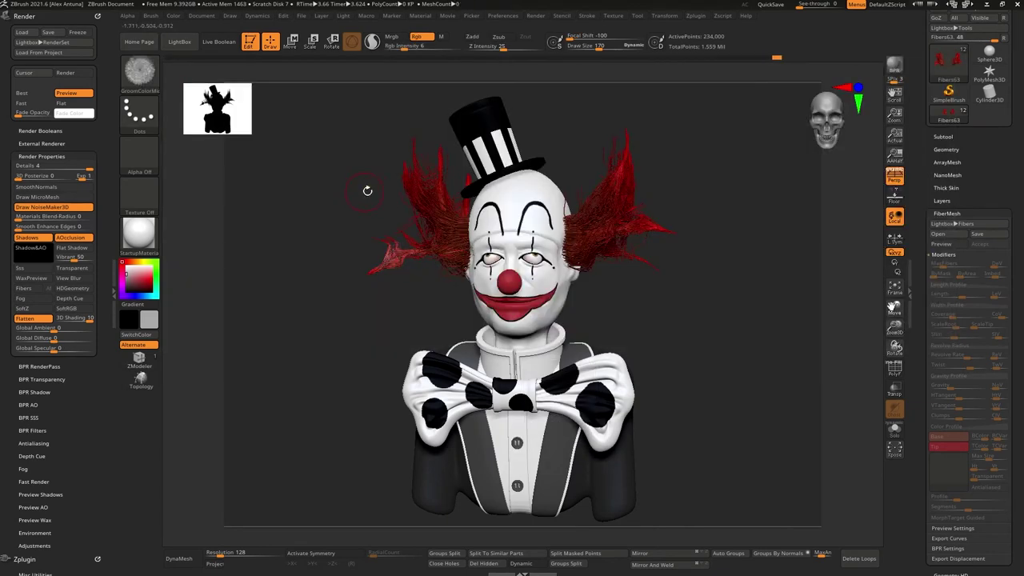
{"action": "left_click", "coordinate": [154, 82]}
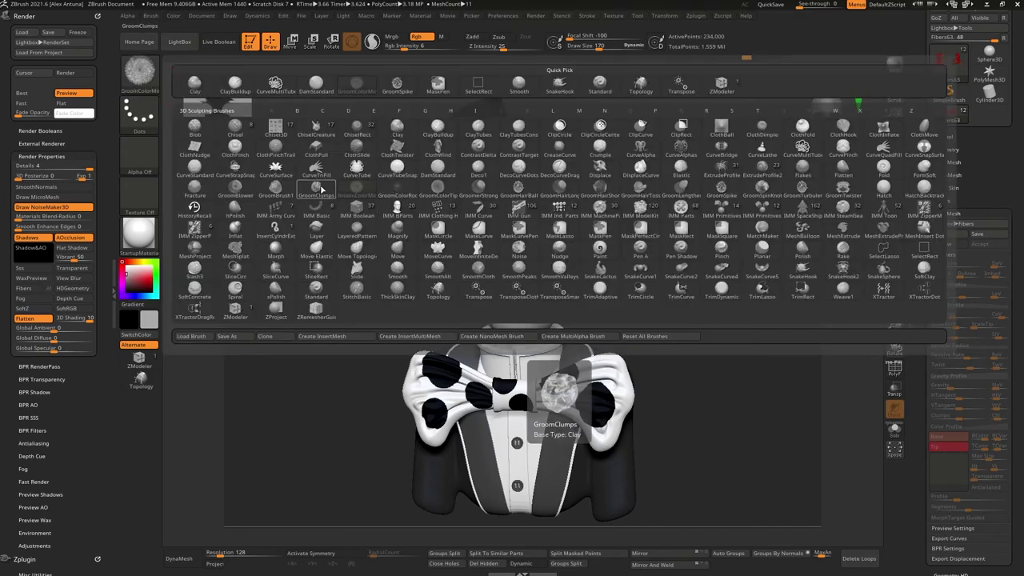
{"action": "left_click", "coordinate": [234, 191]}
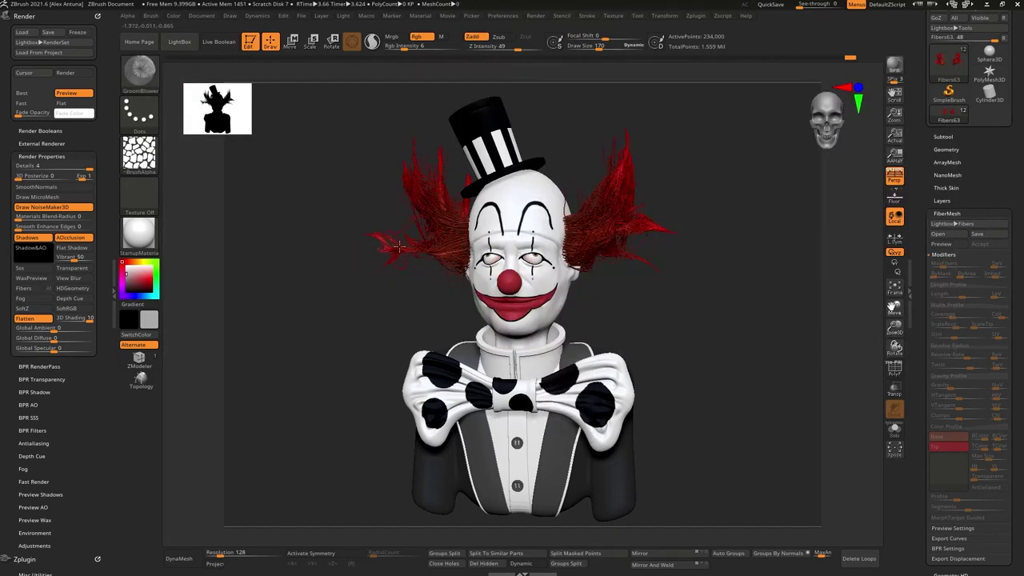
{"action": "left_click_drag", "start_coordinate": [421, 250], "coordinate": [382, 253]}
{"action": "mouse_move", "coordinate": [336, 336]}
{"action": "left_mouse_down"}
{"action": "mouse_move", "coordinate": [372, 384]}
{"action": "mouse_move", "coordinate": [348, 380]}
{"action": "left_mouse_up"}
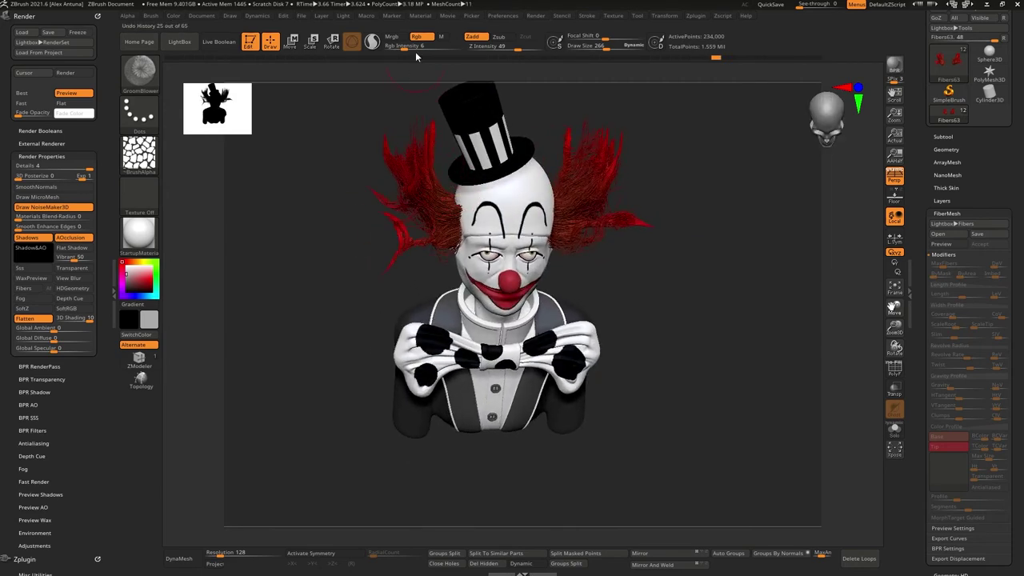
Spread the hair tufts on both sides with GroomBlower at draw size 266, and render the bust
{"action": "mouse_move", "coordinate": [347, 238]}
{"action": "left_mouse_down"}
{"action": "mouse_move", "coordinate": [407, 178]}
{"action": "mouse_move", "coordinate": [384, 235]}
{"action": "mouse_move", "coordinate": [387, 172]}
{"action": "mouse_move", "coordinate": [353, 144]}
{"action": "left_mouse_up"}
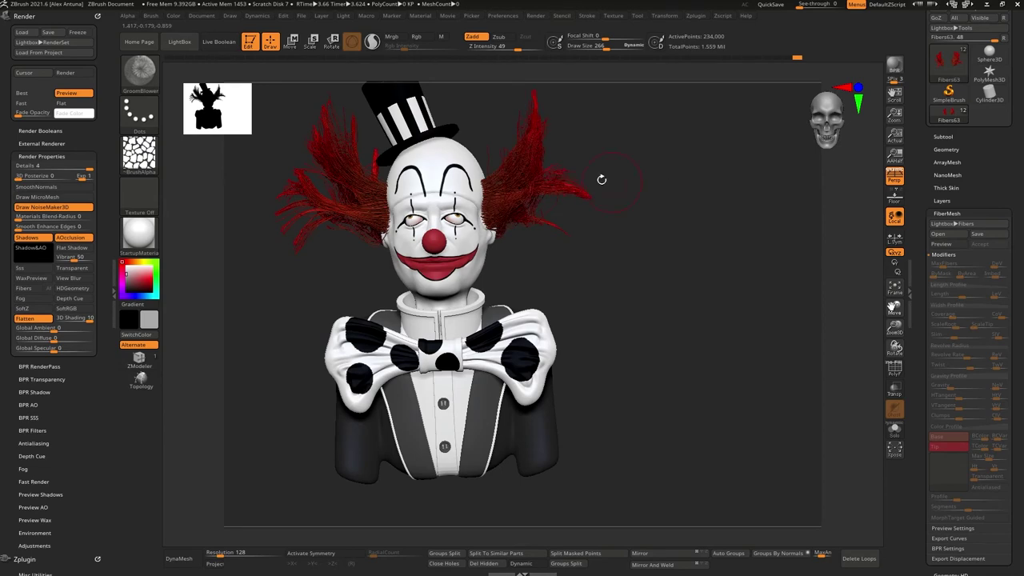
{"action": "left_click_drag", "start_coordinate": [645, 184], "coordinate": [569, 164]}
{"action": "left_click_drag", "start_coordinate": [624, 82], "coordinate": [652, 108]}
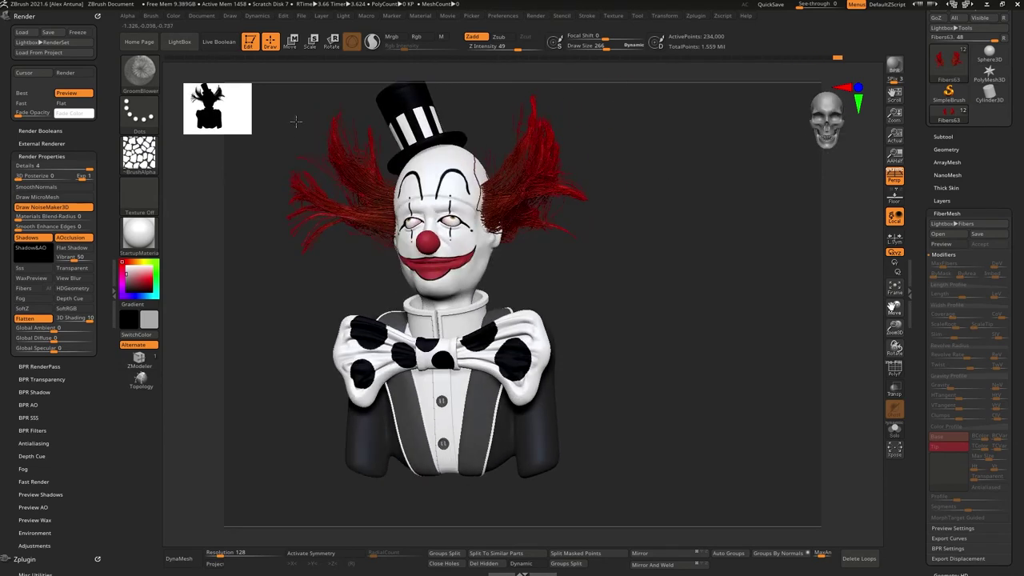
{"action": "left_click_drag", "start_coordinate": [301, 169], "coordinate": [293, 157]}
{"action": "left_click_drag", "start_coordinate": [768, 88], "coordinate": [881, 78]}
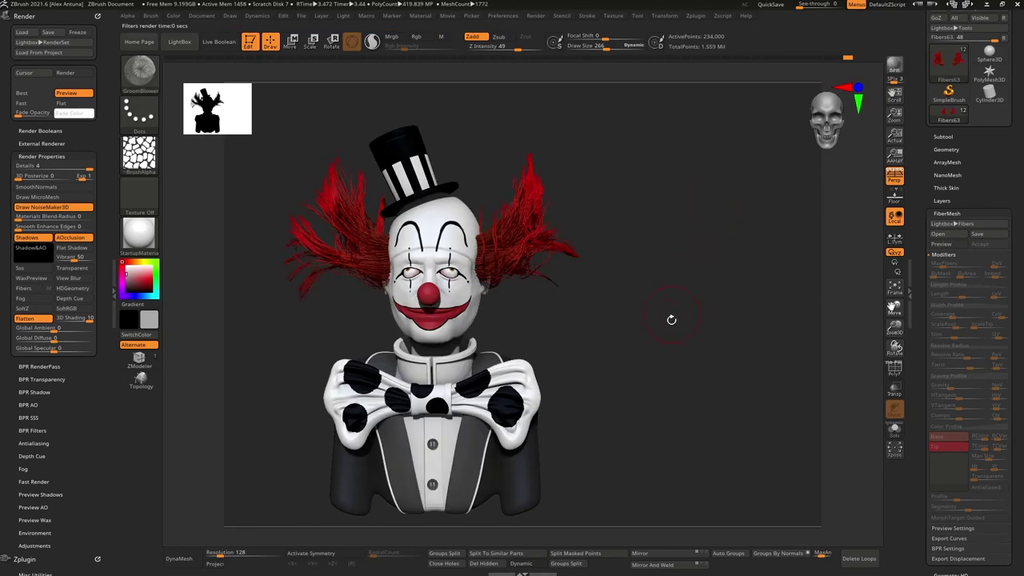
Twist and pull the side hair outward with the GroomSpinKnot brush, increasing the draw size to 582
{"action": "left_click_drag", "start_coordinate": [677, 302], "coordinate": [655, 296]}
{"action": "left_click", "coordinate": [144, 71]}
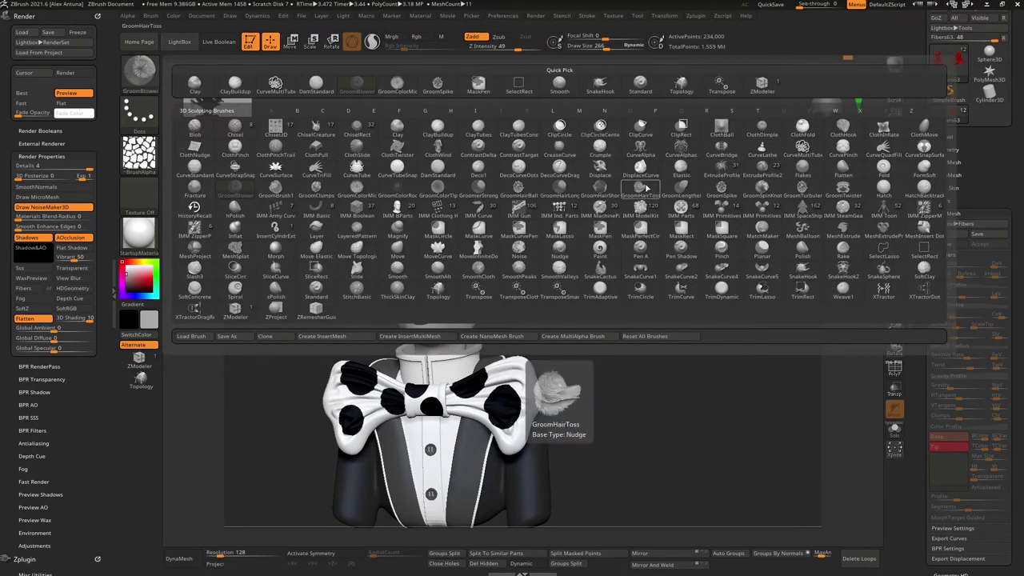
{"action": "left_click", "coordinate": [759, 187]}
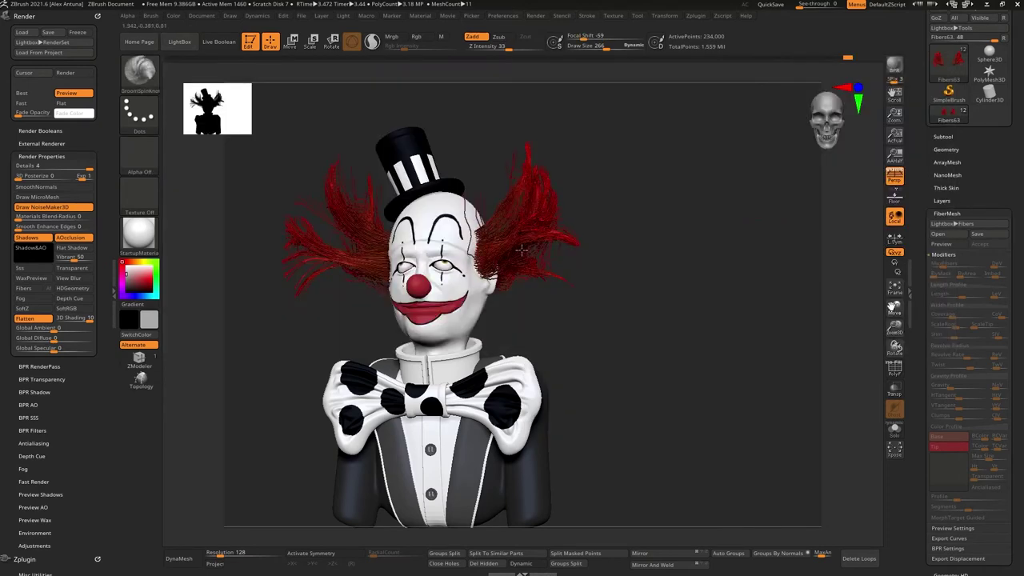
{"action": "mouse_move", "coordinate": [538, 213]}
{"action": "left_mouse_down"}
{"action": "mouse_move", "coordinate": [533, 241]}
{"action": "mouse_move", "coordinate": [572, 210]}
{"action": "left_mouse_up"}
{"action": "mouse_move", "coordinate": [625, 272]}
{"action": "left_mouse_down"}
{"action": "mouse_move", "coordinate": [512, 276]}
{"action": "mouse_move", "coordinate": [665, 280]}
{"action": "left_mouse_up"}
{"action": "left_click_drag", "start_coordinate": [352, 248], "coordinate": [276, 230]}
{"action": "left_click_drag", "start_coordinate": [276, 320], "coordinate": [384, 321]}
{"action": "left_click_drag", "start_coordinate": [392, 256], "coordinate": [352, 328]}
{"action": "mouse_move", "coordinate": [352, 336]}
{"action": "left_mouse_down"}
{"action": "mouse_move", "coordinate": [256, 332]}
{"action": "mouse_move", "coordinate": [288, 312]}
{"action": "left_mouse_up"}
{"action": "mouse_move", "coordinate": [392, 252]}
{"action": "left_mouse_down"}
{"action": "mouse_move", "coordinate": [283, 309]}
{"action": "mouse_move", "coordinate": [329, 324]}
{"action": "left_mouse_up"}
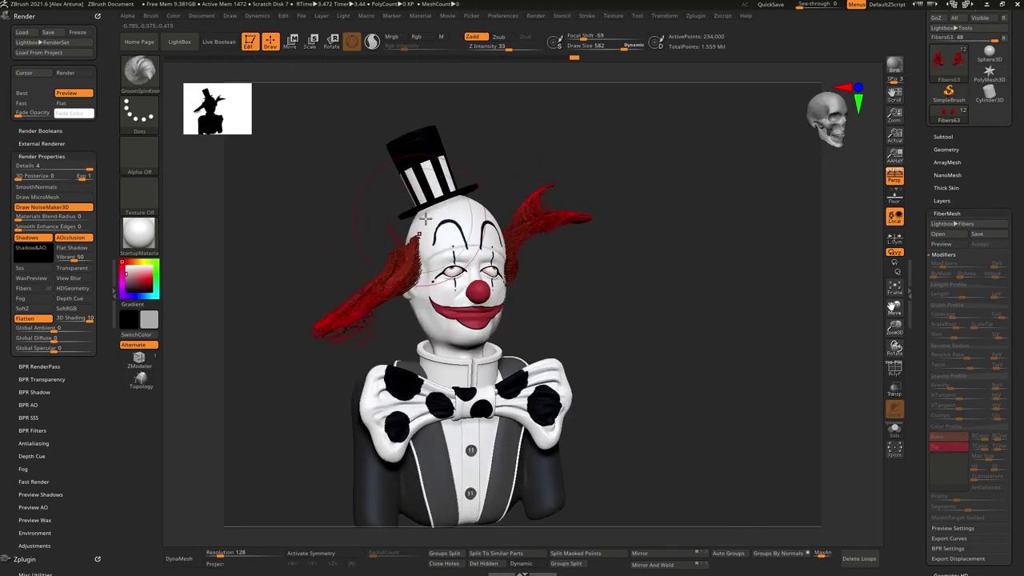
{"action": "left_click_drag", "start_coordinate": [580, 276], "coordinate": [537, 282]}
{"action": "mouse_move", "coordinate": [316, 252]}
{"action": "left_mouse_down"}
{"action": "mouse_move", "coordinate": [259, 234]}
{"action": "mouse_move", "coordinate": [132, 248]}
{"action": "mouse_move", "coordinate": [206, 254]}
{"action": "left_mouse_up"}
Toss the hair on both sides of the head with the GroomHairToss brush at draw size 582
{"action": "left_click", "coordinate": [138, 74]}
{"action": "left_click", "coordinate": [647, 208]}
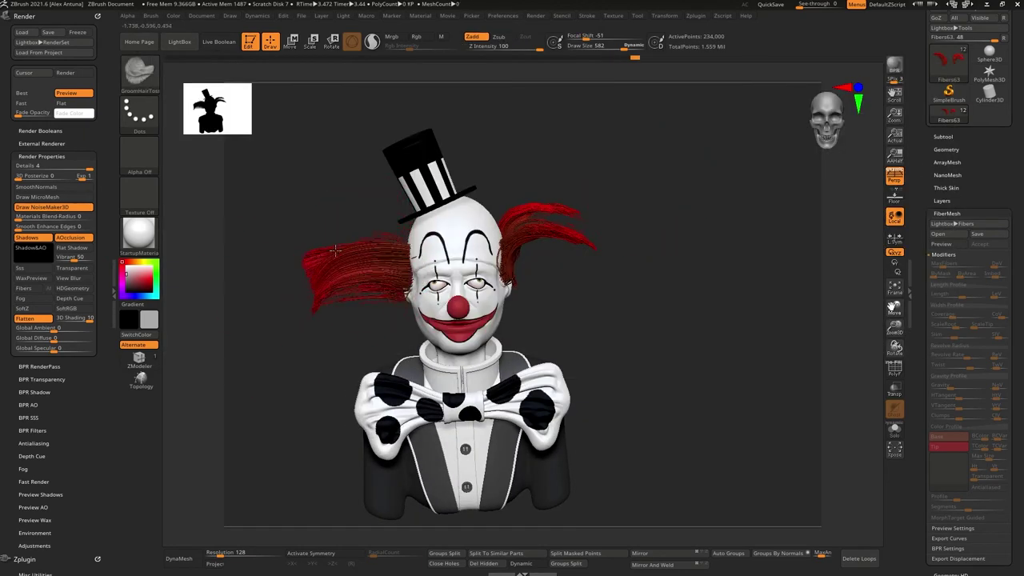
{"action": "mouse_move", "coordinate": [337, 303]}
{"action": "left_mouse_down"}
{"action": "mouse_move", "coordinate": [542, 272]}
{"action": "mouse_move", "coordinate": [472, 338]}
{"action": "left_mouse_up"}
{"action": "mouse_move", "coordinate": [576, 313]}
{"action": "left_mouse_down"}
{"action": "mouse_move", "coordinate": [536, 297]}
{"action": "mouse_move", "coordinate": [574, 324]}
{"action": "mouse_move", "coordinate": [569, 299]}
{"action": "mouse_move", "coordinate": [520, 292]}
{"action": "left_mouse_up"}
{"action": "mouse_move", "coordinate": [521, 292]}
{"action": "left_mouse_down"}
{"action": "mouse_move", "coordinate": [541, 272]}
{"action": "mouse_move", "coordinate": [512, 300]}
{"action": "left_mouse_up"}
{"action": "mouse_move", "coordinate": [608, 296]}
{"action": "left_mouse_down"}
{"action": "mouse_move", "coordinate": [552, 280]}
{"action": "mouse_move", "coordinate": [520, 313]}
{"action": "left_mouse_up"}
{"action": "left_click_drag", "start_coordinate": [600, 320], "coordinate": [552, 321]}
{"action": "mouse_move", "coordinate": [248, 301]}
{"action": "left_mouse_down"}
{"action": "mouse_move", "coordinate": [382, 278]}
{"action": "mouse_move", "coordinate": [395, 285]}
{"action": "left_mouse_up"}
Comb the hair on both sides down toward the shoulders with GroomHairToss, reducing the draw size to about 289
{"action": "key", "text": "space"}
{"action": "left_click_drag", "start_coordinate": [304, 340], "coordinate": [409, 332]}
{"action": "left_click_drag", "start_coordinate": [318, 234], "coordinate": [430, 284]}
{"action": "key", "text": "space"}
{"action": "left_click_drag", "start_coordinate": [576, 296], "coordinate": [480, 295]}
{"action": "mouse_move", "coordinate": [720, 281]}
{"action": "left_mouse_down"}
{"action": "mouse_move", "coordinate": [549, 344]}
{"action": "mouse_move", "coordinate": [579, 245]}
{"action": "mouse_move", "coordinate": [602, 247]}
{"action": "left_mouse_up"}
{"action": "mouse_move", "coordinate": [606, 276]}
{"action": "left_mouse_down"}
{"action": "mouse_move", "coordinate": [656, 345]}
{"action": "mouse_move", "coordinate": [640, 332]}
{"action": "left_mouse_up"}
{"action": "mouse_move", "coordinate": [664, 216]}
{"action": "left_mouse_down"}
{"action": "mouse_move", "coordinate": [643, 324]}
{"action": "mouse_move", "coordinate": [630, 232]}
{"action": "left_mouse_up"}
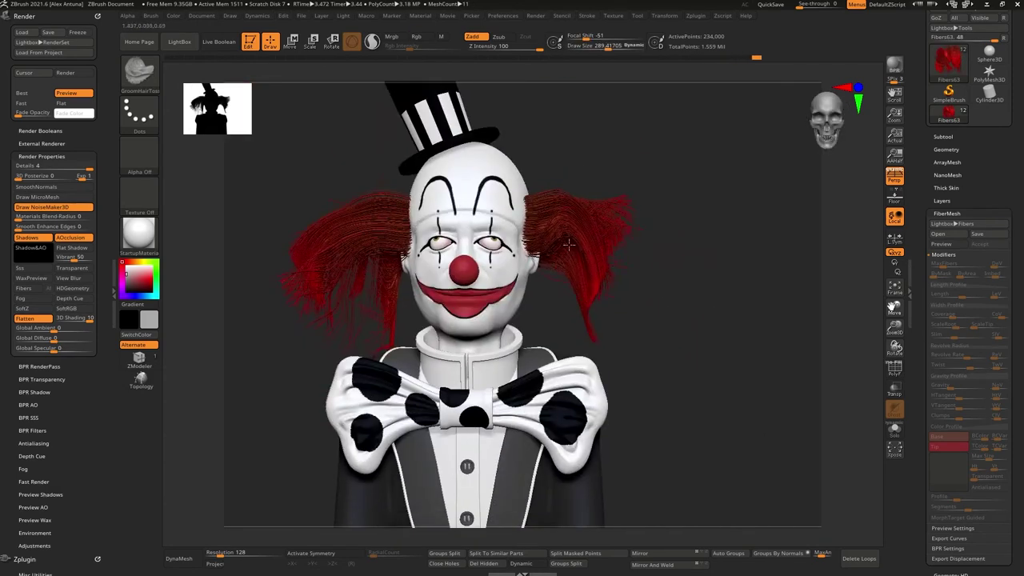
{"action": "left_click_drag", "start_coordinate": [392, 323], "coordinate": [388, 346]}
{"action": "mouse_move", "coordinate": [624, 320]}
{"action": "left_mouse_down"}
{"action": "mouse_move", "coordinate": [512, 384]}
{"action": "mouse_move", "coordinate": [697, 402]}
{"action": "left_mouse_up"}
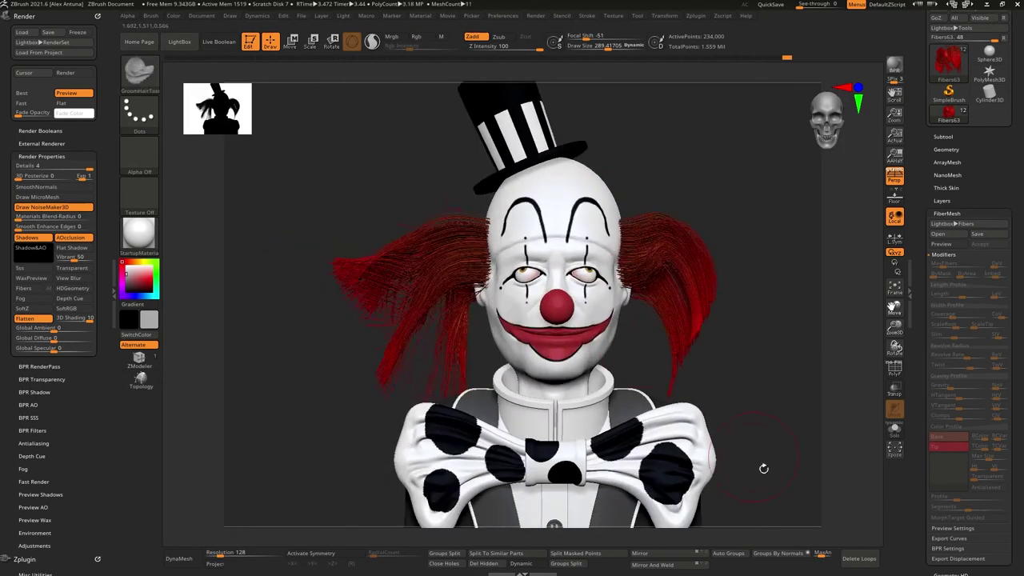
Try to mirror the groomed hair from one side of the head to the other
{"action": "left_click", "coordinate": [668, 555]}
{"action": "left_click", "coordinate": [676, 568]}
{"action": "mouse_move", "coordinate": [744, 345]}
{"action": "left_mouse_down"}
{"action": "mouse_move", "coordinate": [560, 340]}
{"action": "mouse_move", "coordinate": [574, 357]}
{"action": "mouse_move", "coordinate": [715, 316]}
{"action": "mouse_move", "coordinate": [686, 327]}
{"action": "mouse_move", "coordinate": [727, 331]}
{"action": "left_mouse_up"}
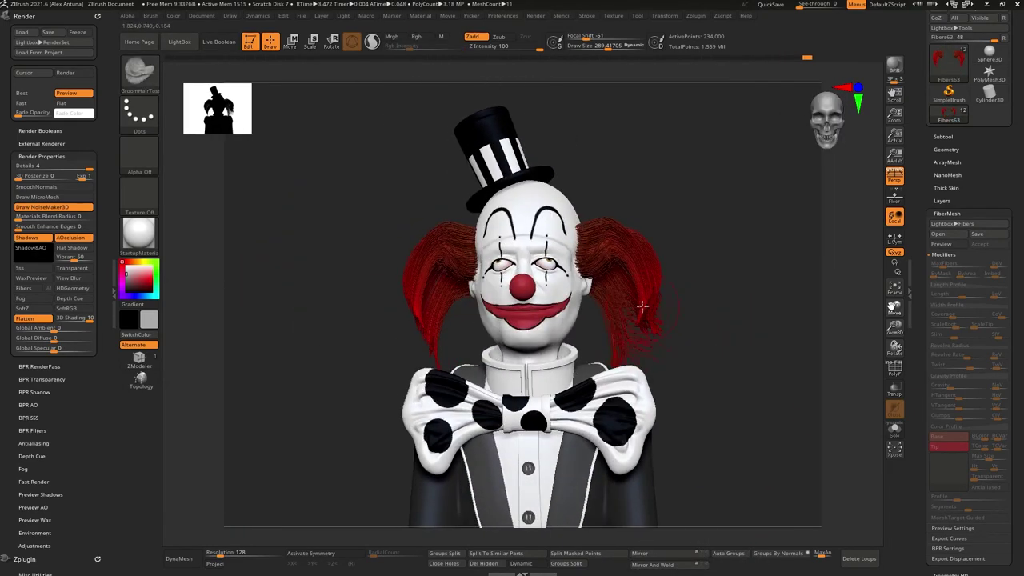
Try tossing the side hair with GroomHairToss at draw size about 535, and turn symmetry off
{"action": "key", "text": "space"}
{"action": "mouse_move", "coordinate": [437, 306]}
{"action": "left_mouse_down"}
{"action": "mouse_move", "coordinate": [451, 305]}
{"action": "mouse_move", "coordinate": [425, 315]}
{"action": "mouse_move", "coordinate": [488, 342]}
{"action": "mouse_move", "coordinate": [379, 344]}
{"action": "mouse_move", "coordinate": [441, 344]}
{"action": "left_mouse_up"}
{"action": "left_click_drag", "start_coordinate": [469, 249], "coordinate": [421, 304]}
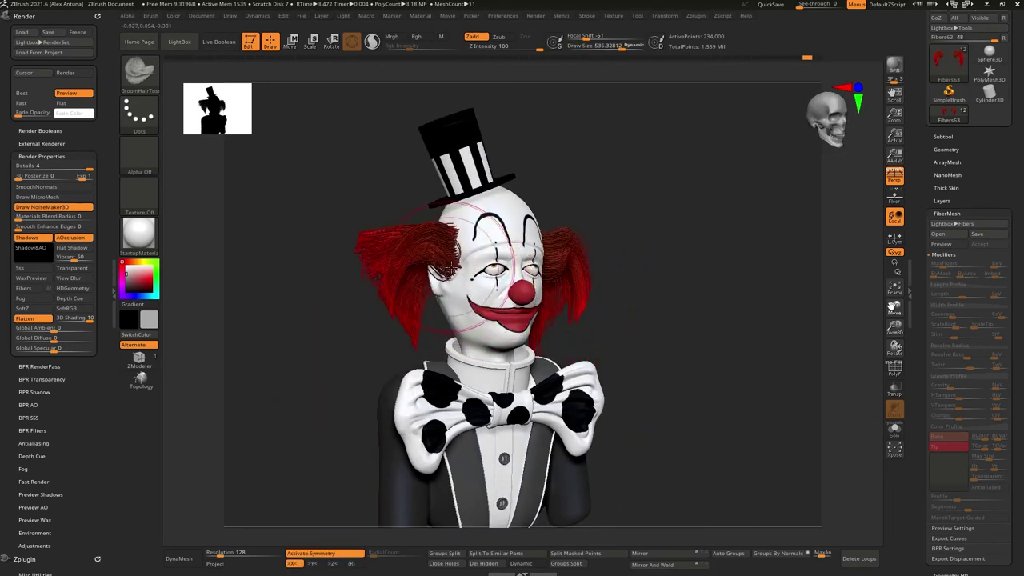
{"action": "left_click_drag", "start_coordinate": [400, 344], "coordinate": [352, 343]}
{"action": "key", "text": "x"}
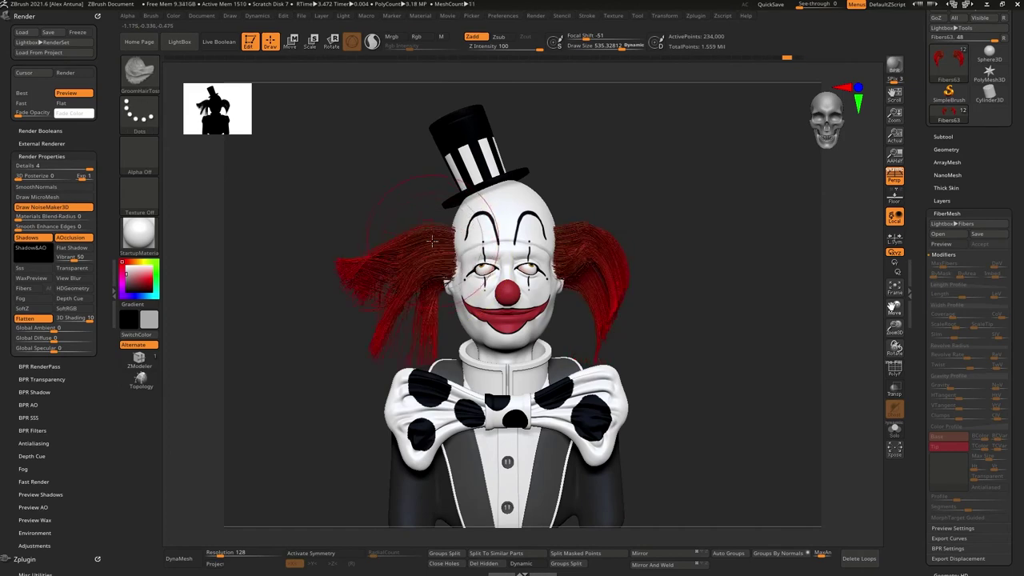
Comb the hair on the clown's right side downward and closer to the head with GroomHairToss at draw size about 331
{"action": "mouse_move", "coordinate": [392, 315]}
{"action": "left_mouse_down"}
{"action": "mouse_move", "coordinate": [409, 321]}
{"action": "mouse_move", "coordinate": [349, 316]}
{"action": "left_mouse_up"}
{"action": "key", "text": "space"}
{"action": "left_click_drag", "start_coordinate": [412, 284], "coordinate": [378, 245]}
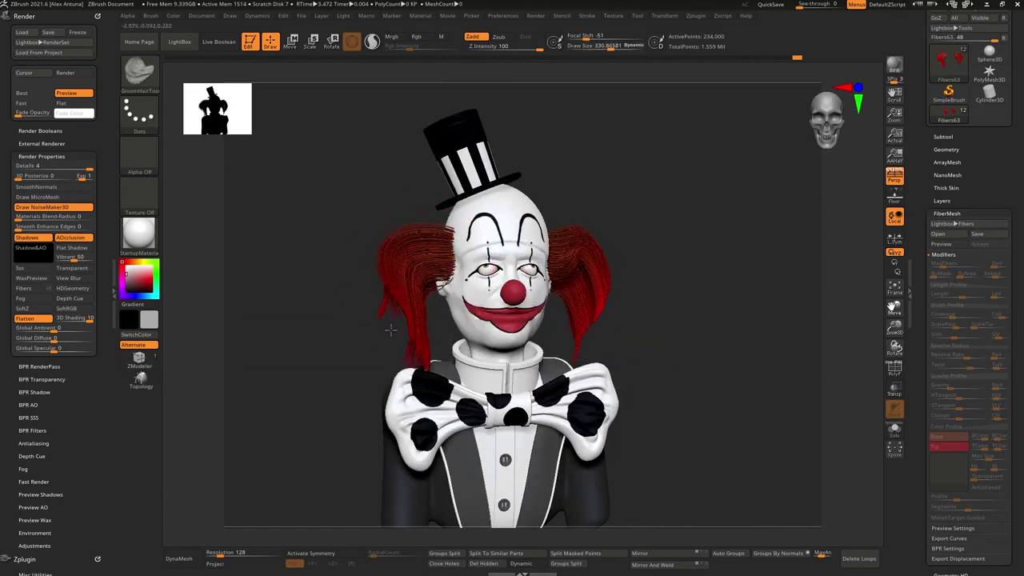
{"action": "right_click_drag", "start_coordinate": [417, 325], "coordinate": [488, 323]}
{"action": "left_click_drag", "start_coordinate": [458, 276], "coordinate": [439, 313]}
{"action": "right_click_drag", "start_coordinate": [456, 308], "coordinate": [416, 344]}
{"action": "left_click_drag", "start_coordinate": [439, 268], "coordinate": [420, 308]}
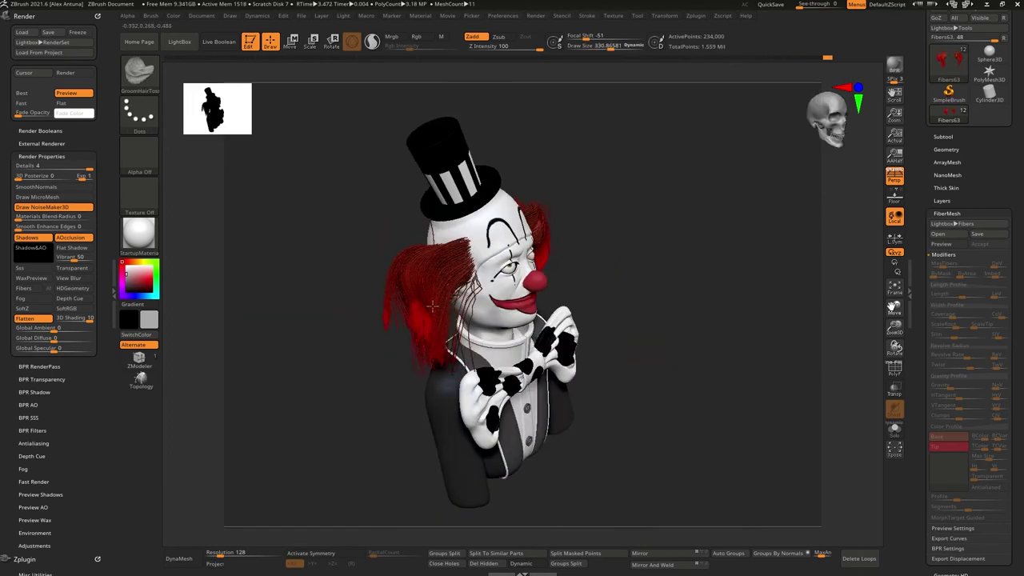
{"action": "right_click_drag", "start_coordinate": [464, 324], "coordinate": [476, 290]}
{"action": "right_click_drag", "start_coordinate": [474, 337], "coordinate": [416, 332]}
{"action": "right_click_drag", "start_coordinate": [412, 264], "coordinate": [398, 179], "text": "ctrl"}
Try the GroomTurbulence brush on the lower hair tips of the clown's right side, and undo the strokes
{"action": "left_click", "coordinate": [139, 73]}
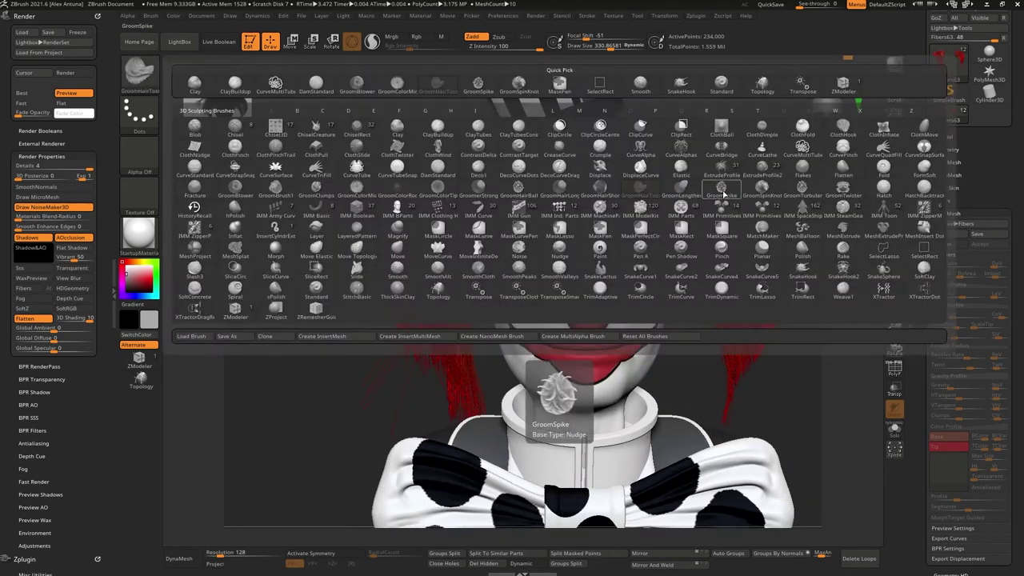
{"action": "left_click", "coordinate": [798, 190]}
{"action": "left_click_drag", "start_coordinate": [467, 394], "coordinate": [432, 343]}
{"action": "mouse_move", "coordinate": [420, 340]}
{"action": "right_mouse_down"}
{"action": "mouse_move", "coordinate": [484, 344]}
{"action": "mouse_move", "coordinate": [420, 340]}
{"action": "right_mouse_up"}
{"action": "key", "text": "ctrl+z"}
{"action": "key", "text": "ctrl+z"}
Preview the Swirls.ZFP fiber preset on the groomed hair subtool
{"action": "left_click", "coordinate": [951, 223]}
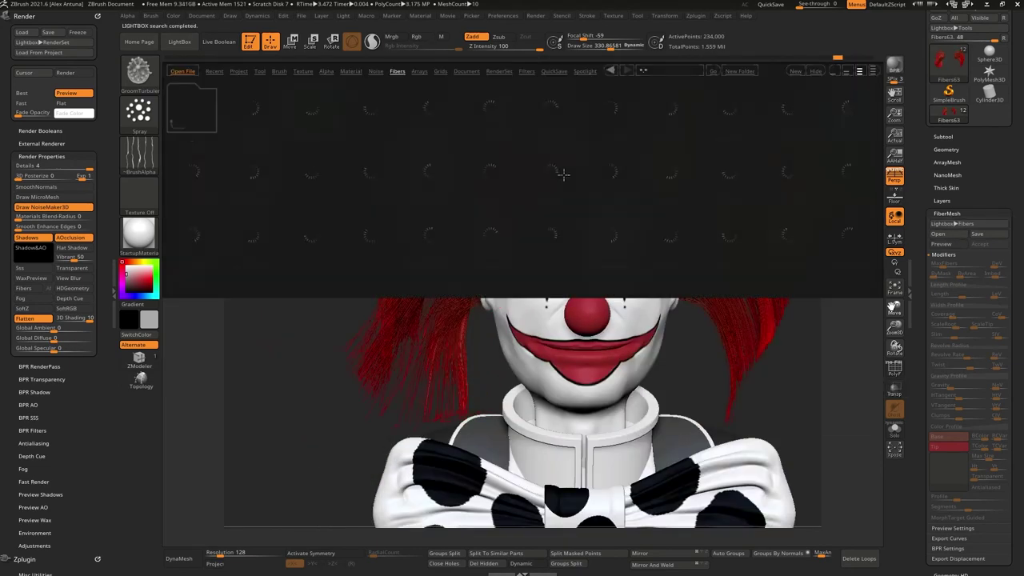
{"action": "left_click_drag", "start_coordinate": [609, 176], "coordinate": [552, 189]}
{"action": "left_click_drag", "start_coordinate": [685, 238], "coordinate": [645, 241]}
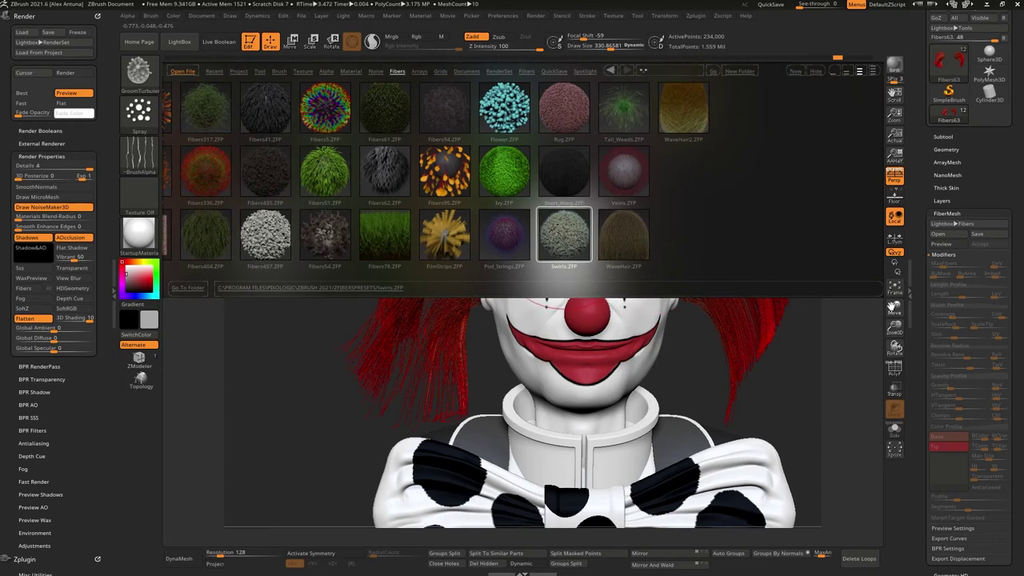
{"action": "double_click", "coordinate": [562, 238]}
{"action": "left_click", "coordinate": [180, 41]}
{"action": "right_click_drag", "start_coordinate": [561, 186], "coordinate": [570, 151], "text": "ctrl"}
{"action": "right_click_drag", "start_coordinate": [570, 151], "coordinate": [541, 153]}
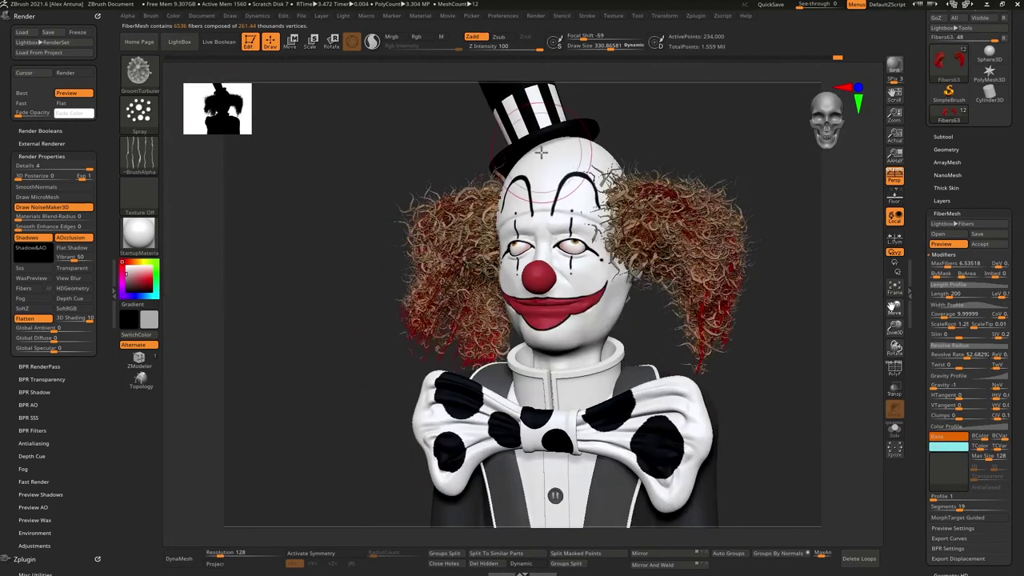
Delete the groomed fiber hair subtool and make the Head1 subtool active
{"action": "left_click", "coordinate": [944, 136]}
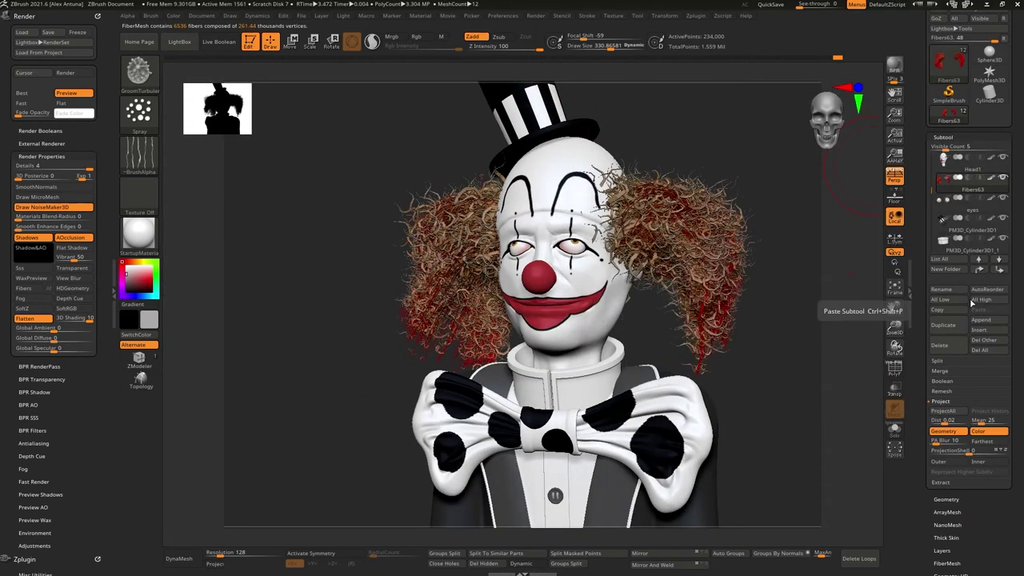
{"action": "left_click", "coordinate": [953, 349]}
{"action": "left_click", "coordinate": [848, 369]}
{"action": "left_click", "coordinate": [970, 166]}
{"action": "left_click_drag", "start_coordinate": [927, 381], "coordinate": [927, 180]}
Load the Swirls.ZFP fiber preset onto the masked sides of the head
{"action": "left_click", "coordinate": [950, 362]}
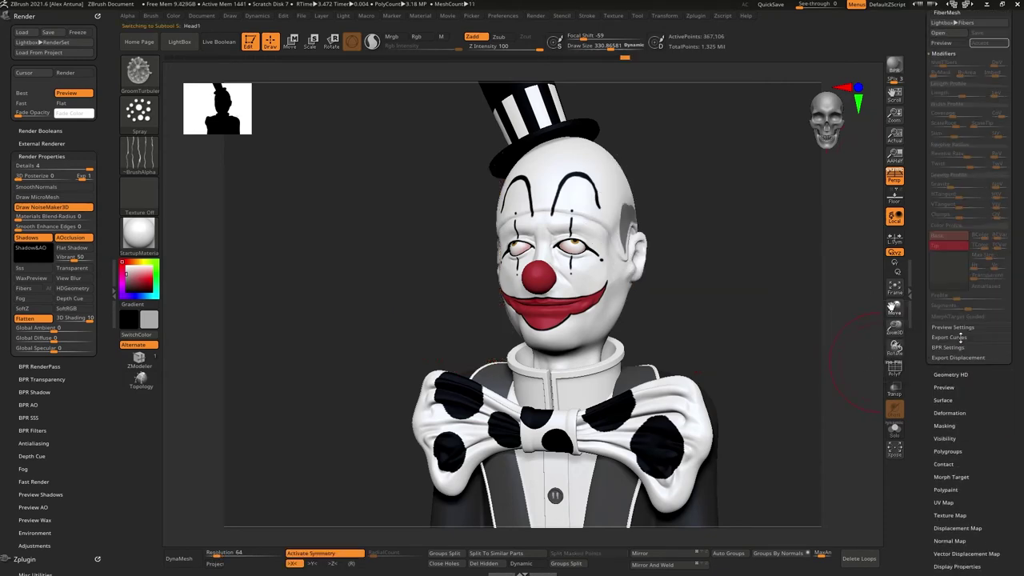
{"action": "left_click_drag", "start_coordinate": [931, 124], "coordinate": [931, 341]}
{"action": "left_click", "coordinate": [953, 240]}
{"action": "left_click_drag", "start_coordinate": [693, 181], "coordinate": [467, 188]}
{"action": "left_click", "coordinate": [624, 234]}
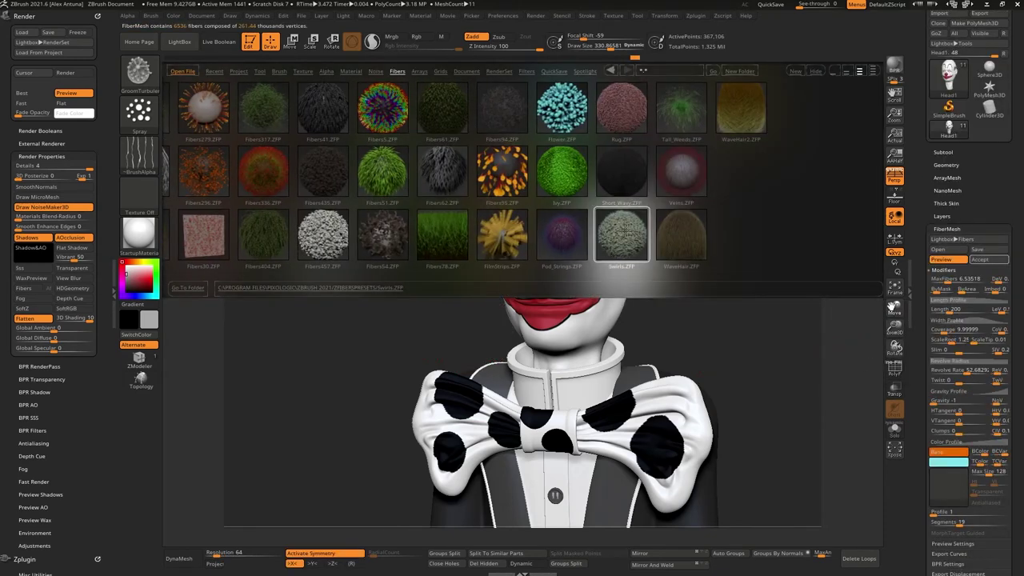
Set the new swirl fibers' length to about 479.4 and render the head
{"action": "left_click", "coordinate": [846, 71]}
{"action": "left_click_drag", "start_coordinate": [707, 250], "coordinate": [688, 342], "text": "alt"}
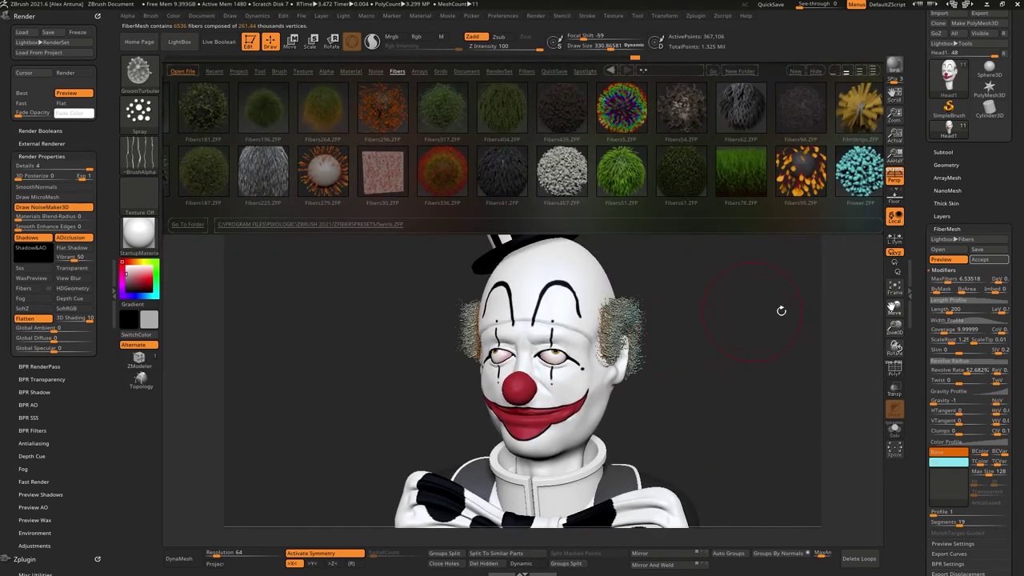
{"action": "left_click", "coordinate": [958, 310]}
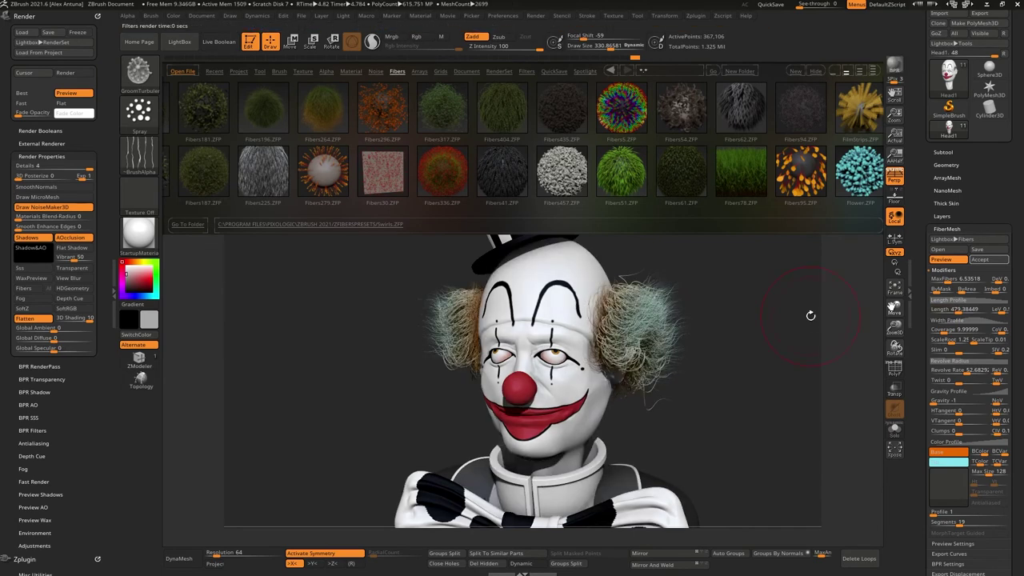
Close the fiber library and accept the swirl fiber preview as a hair subtool
{"action": "mouse_move", "coordinate": [765, 339]}
{"action": "left_mouse_down"}
{"action": "mouse_move", "coordinate": [702, 297]}
{"action": "mouse_move", "coordinate": [746, 340]}
{"action": "left_mouse_up"}
{"action": "left_click", "coordinate": [181, 43]}
{"action": "left_click_drag", "start_coordinate": [670, 273], "coordinate": [654, 210], "text": "alt"}
{"action": "left_click_drag", "start_coordinate": [654, 210], "coordinate": [734, 262]}
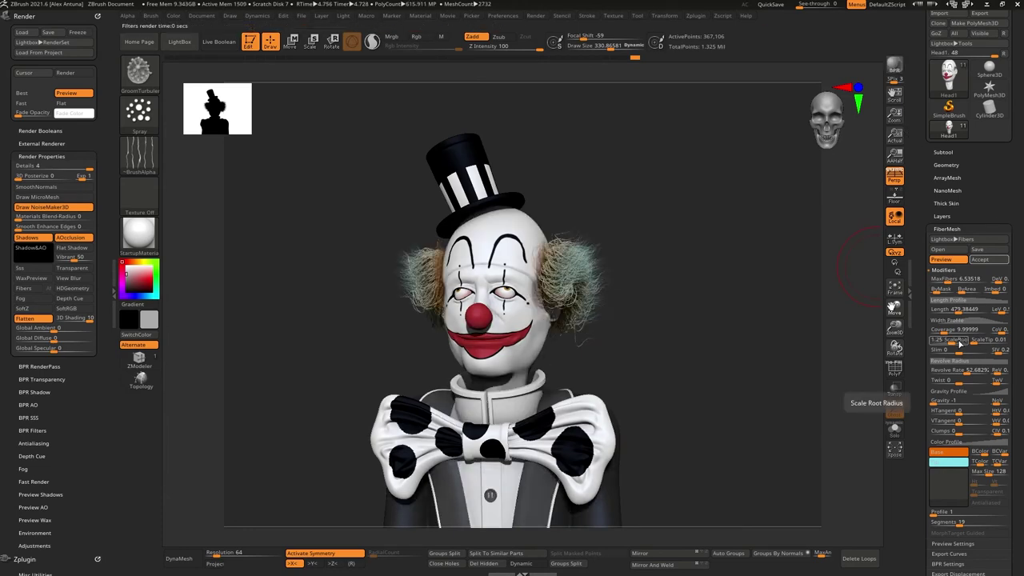
{"action": "left_click", "coordinate": [990, 260]}
{"action": "left_click", "coordinate": [833, 279]}
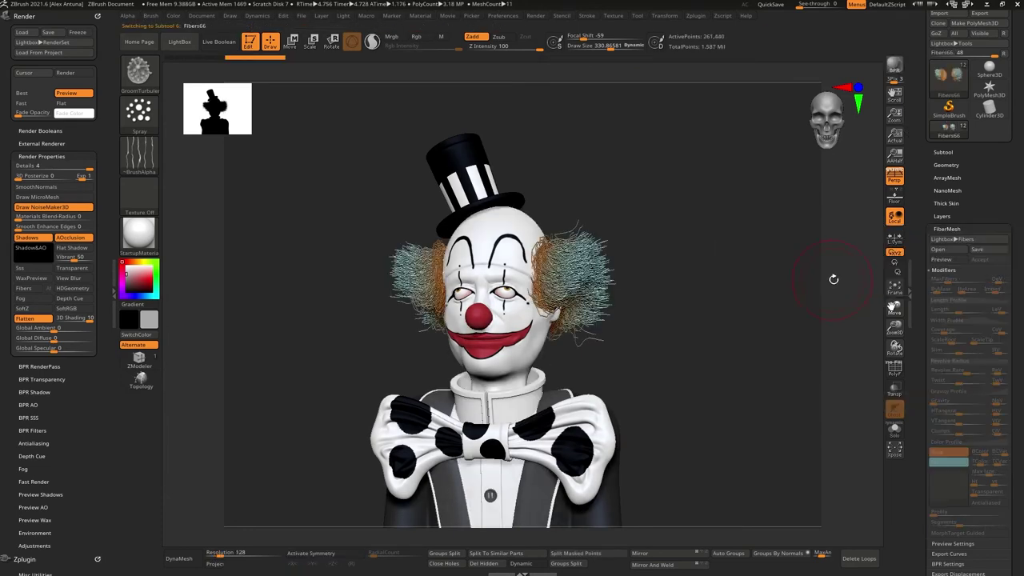
Mirror and weld the fiber hair subtool and render the bust
{"action": "left_click", "coordinate": [894, 68]}
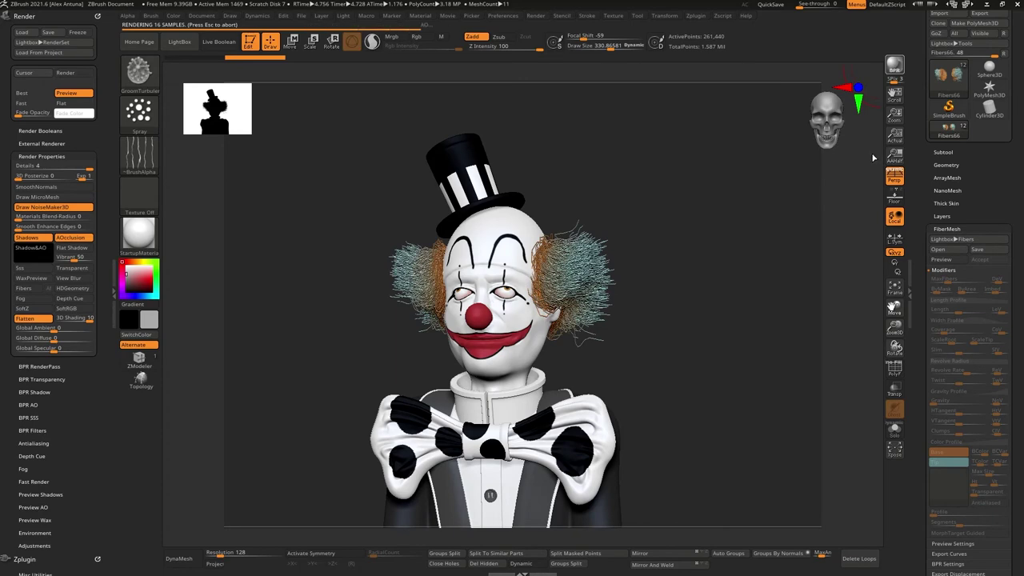
{"action": "left_click", "coordinate": [662, 557]}
{"action": "left_click", "coordinate": [663, 566]}
{"action": "left_click_drag", "start_coordinate": [685, 296], "coordinate": [712, 274]}
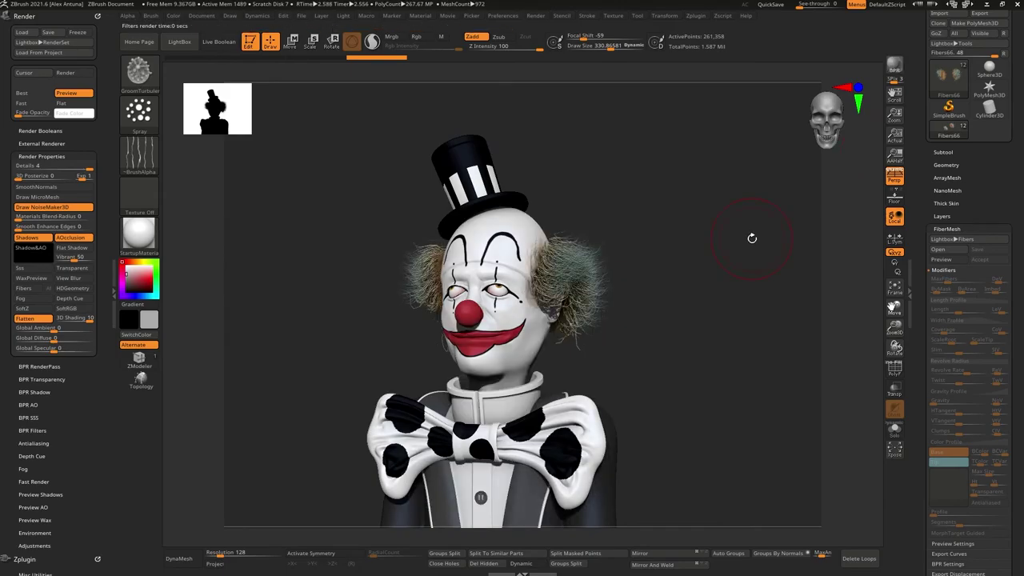
Reshape the fiber hair around the head with the Move brush at a draw size of about 175
{"action": "mouse_move", "coordinate": [753, 232]}
{"action": "left_mouse_down", "text": "alt"}
{"action": "mouse_move", "coordinate": [656, 336]}
{"action": "mouse_move", "coordinate": [729, 352]}
{"action": "mouse_move", "coordinate": [732, 392]}
{"action": "mouse_move", "coordinate": [552, 266]}
{"action": "mouse_move", "coordinate": [704, 320]}
{"action": "mouse_move", "coordinate": [740, 308]}
{"action": "mouse_move", "coordinate": [567, 229]}
{"action": "mouse_move", "coordinate": [560, 336]}
{"action": "mouse_move", "coordinate": [608, 336]}
{"action": "mouse_move", "coordinate": [591, 322]}
{"action": "left_mouse_up", "text": "alt"}
{"action": "key", "text": "space"}
{"action": "mouse_move", "coordinate": [552, 320]}
{"action": "left_mouse_down"}
{"action": "mouse_move", "coordinate": [573, 296]}
{"action": "mouse_move", "coordinate": [535, 298]}
{"action": "left_mouse_up"}
{"action": "key", "text": "b"}
{"action": "key", "text": "m"}
{"action": "key", "text": "v"}
{"action": "key", "text": "space"}
{"action": "left_click_drag", "start_coordinate": [562, 210], "coordinate": [590, 188]}
{"action": "left_click_drag", "start_coordinate": [644, 360], "coordinate": [660, 336]}
{"action": "mouse_move", "coordinate": [567, 213]}
{"action": "left_mouse_down"}
{"action": "mouse_move", "coordinate": [633, 208]}
{"action": "mouse_move", "coordinate": [513, 184]}
{"action": "left_mouse_up"}
{"action": "right_click_drag", "start_coordinate": [513, 183], "coordinate": [628, 204]}
{"action": "mouse_move", "coordinate": [464, 188]}
{"action": "left_mouse_down"}
{"action": "mouse_move", "coordinate": [439, 174]}
{"action": "mouse_move", "coordinate": [413, 188]}
{"action": "left_mouse_up"}
{"action": "mouse_move", "coordinate": [513, 212]}
{"action": "right_mouse_down"}
{"action": "mouse_move", "coordinate": [436, 203]}
{"action": "mouse_move", "coordinate": [445, 217]}
{"action": "right_mouse_up"}
{"action": "right_click_drag", "start_coordinate": [415, 311], "coordinate": [686, 311], "text": "ctrl"}
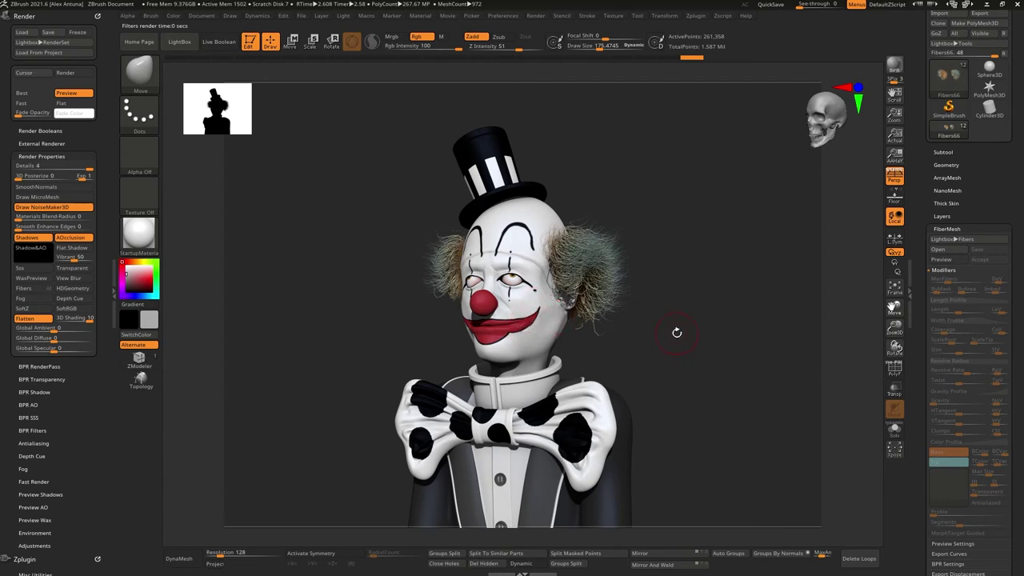
Render the bust with the polyframe display on, and turn the polyframe off again
{"action": "left_click", "coordinate": [895, 369]}
{"action": "left_click", "coordinate": [895, 69]}
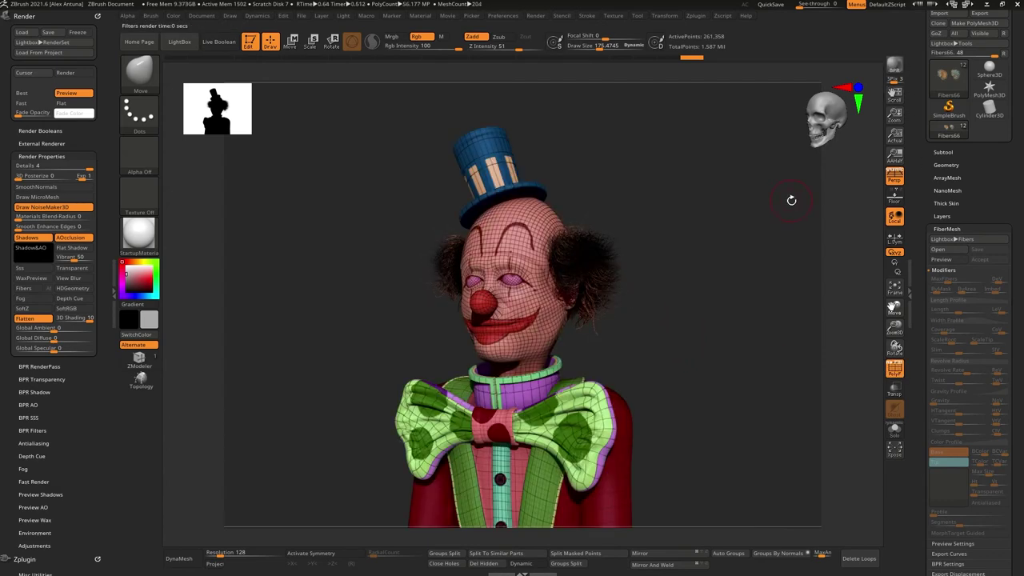
{"action": "left_click", "coordinate": [895, 368]}
{"action": "left_click_drag", "start_coordinate": [670, 322], "coordinate": [719, 321]}
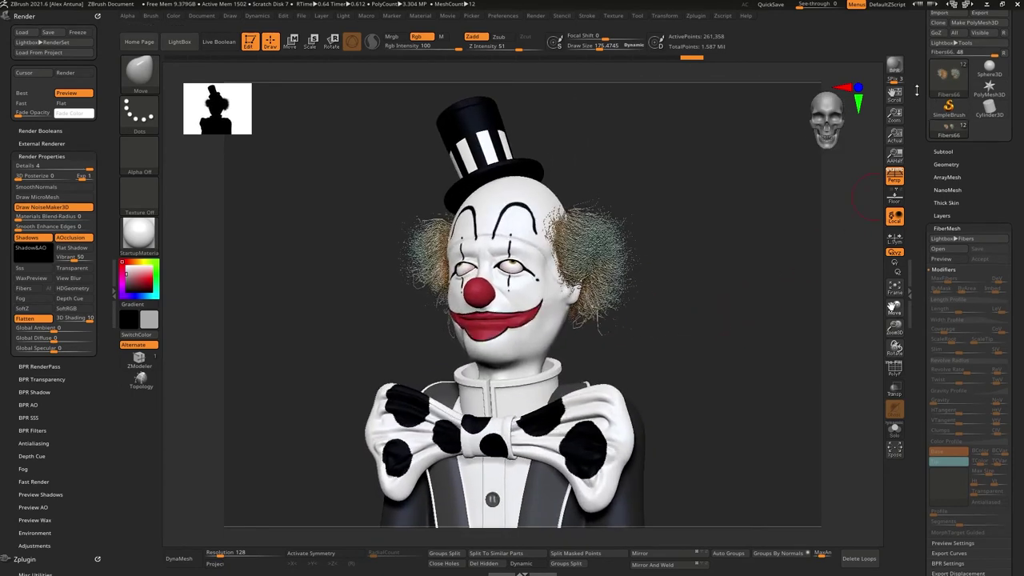
Save the clown bust tool to disk
{"action": "left_click_drag", "start_coordinate": [917, 91], "coordinate": [919, 338]}
{"action": "left_click", "coordinate": [981, 233]}
{"action": "left_click", "coordinate": [827, 465]}
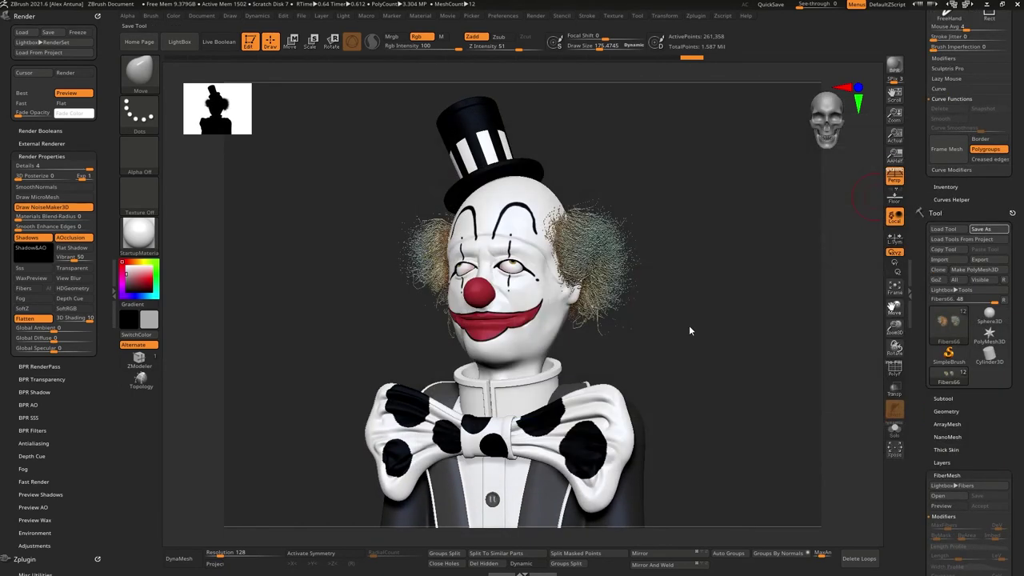
Render the bust from a three-quarter angle and collapse the stroke and FiberMesh settings
{"action": "left_click_drag", "start_coordinate": [688, 329], "coordinate": [689, 327], "text": "alt"}
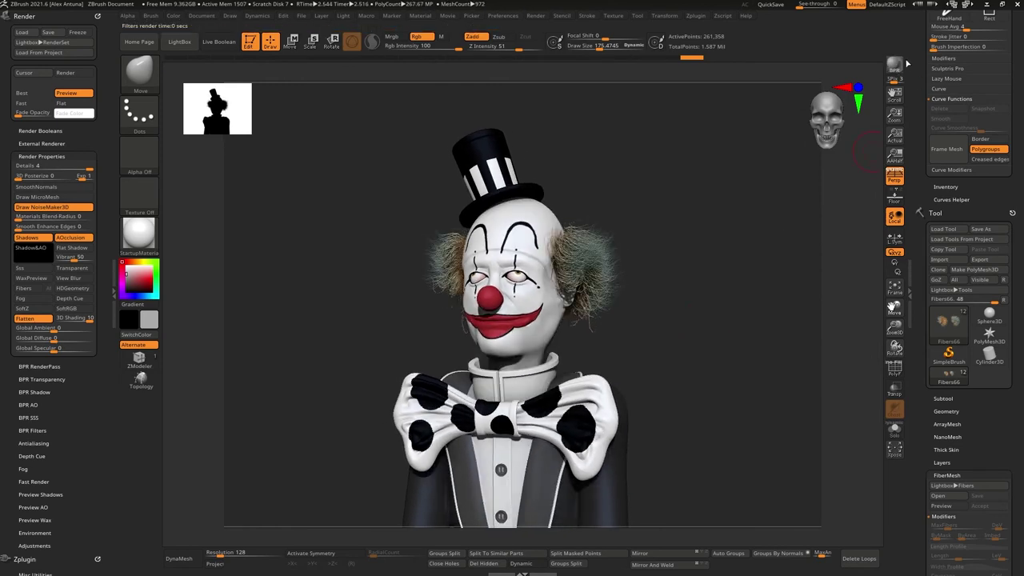
{"action": "left_click_drag", "start_coordinate": [674, 337], "coordinate": [682, 329]}
{"action": "left_click_drag", "start_coordinate": [923, 240], "coordinate": [923, 336]}
{"action": "left_click", "coordinate": [939, 16]}
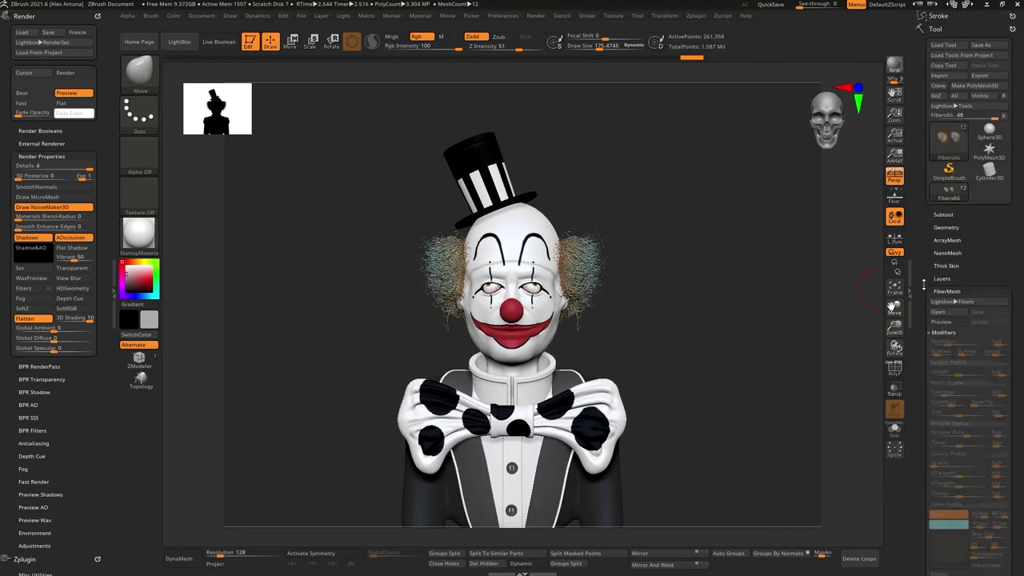
{"action": "left_click", "coordinate": [946, 291]}
{"action": "mouse_move", "coordinate": [689, 248]}
{"action": "left_mouse_down"}
{"action": "mouse_move", "coordinate": [621, 242]}
{"action": "mouse_move", "coordinate": [700, 237]}
{"action": "mouse_move", "coordinate": [677, 243]}
{"action": "left_mouse_up"}
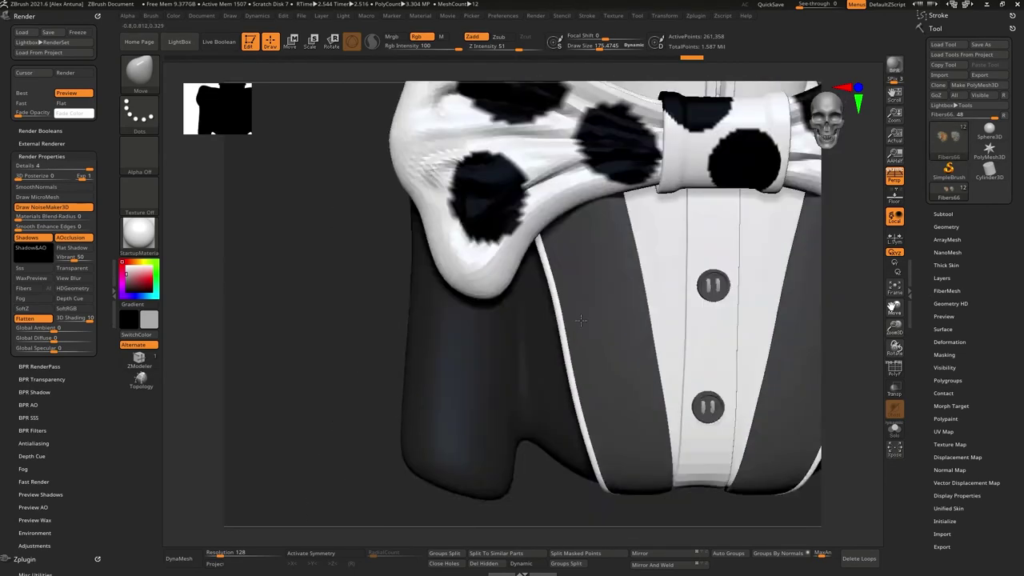
Make the jacket subtool active and set the DamStandard brush's draw size to about 69
{"action": "key", "text": "s"}
{"action": "left_click_drag", "start_coordinate": [547, 346], "coordinate": [542, 344]}
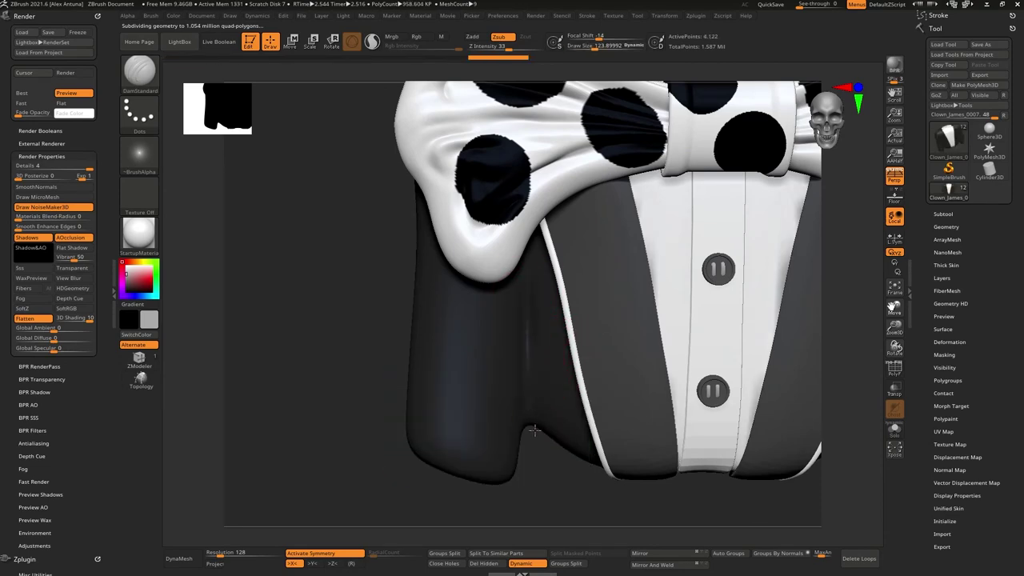
{"action": "right_click_drag", "start_coordinate": [528, 361], "coordinate": [510, 406], "text": "alt"}
{"action": "right_click_drag", "start_coordinate": [438, 396], "coordinate": [460, 386]}
{"action": "right_click_drag", "start_coordinate": [528, 448], "coordinate": [535, 366], "text": "alt"}
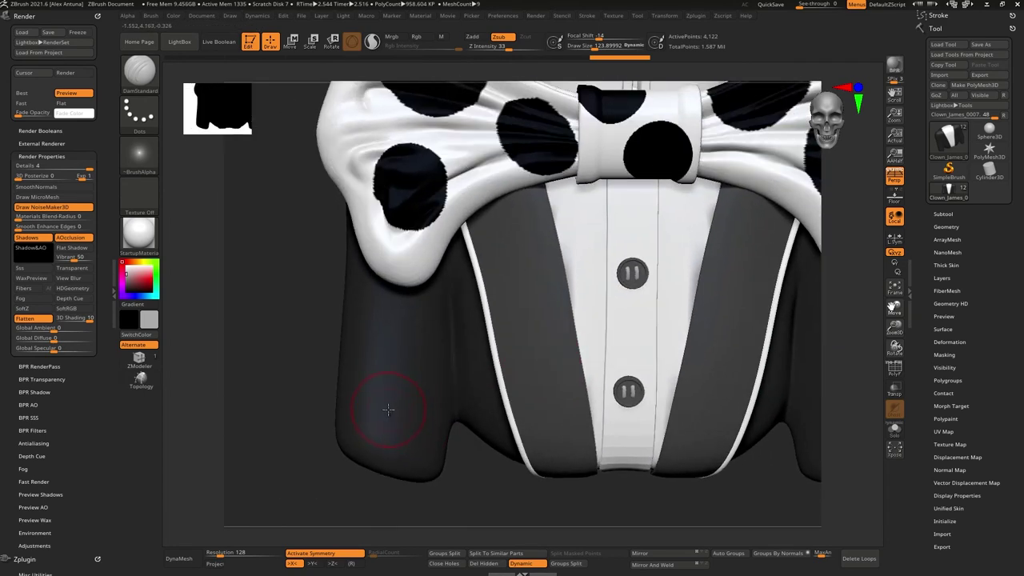
{"action": "right_click_drag", "start_coordinate": [401, 403], "coordinate": [411, 383], "text": "alt"}
{"action": "key", "text": "space"}
{"action": "left_click_drag", "start_coordinate": [416, 384], "coordinate": [410, 384]}
Load the Slash2 brush from the brush library
{"action": "left_click", "coordinate": [181, 43]}
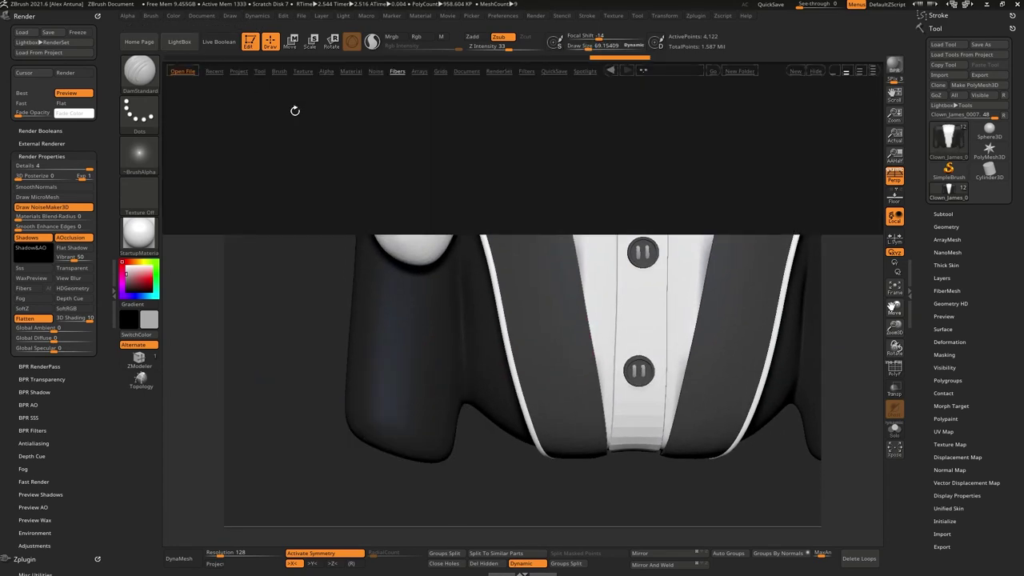
{"action": "left_click", "coordinate": [278, 74]}
{"action": "left_click_drag", "start_coordinate": [554, 171], "coordinate": [541, 171]}
{"action": "double_click", "coordinate": [718, 171]}
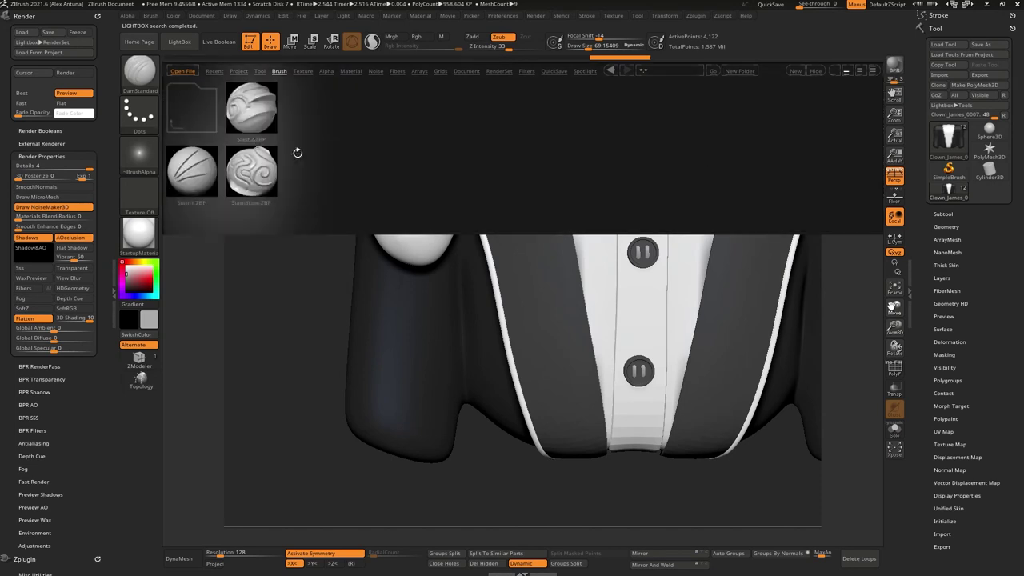
{"action": "double_click", "coordinate": [196, 168]}
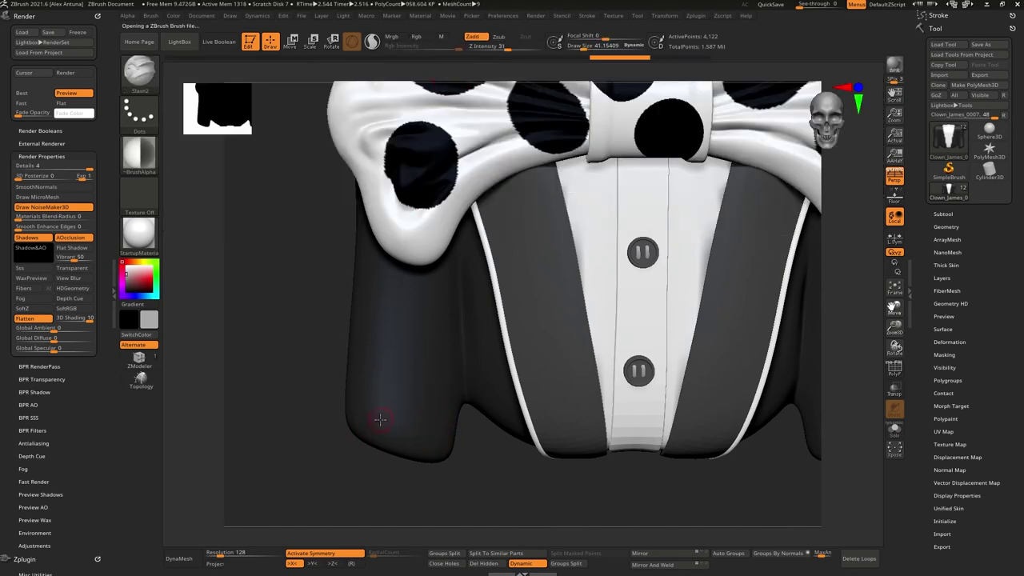
Check the jacket's topology, subdivide it and carve horizontal folds across the lower sleeves with the Slash2 brush
{"action": "key", "text": "shift+f"}
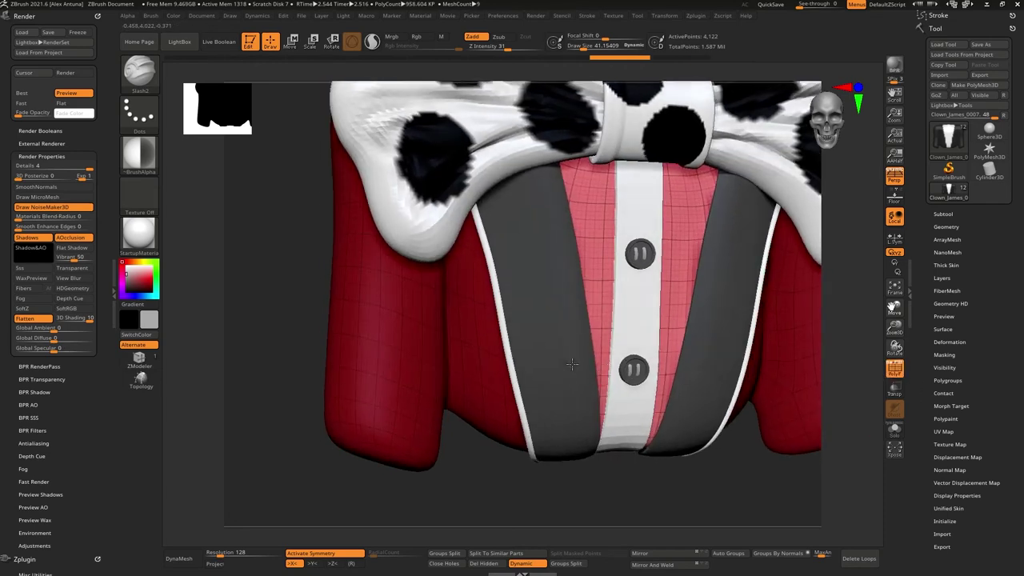
{"action": "key", "text": "shift+f"}
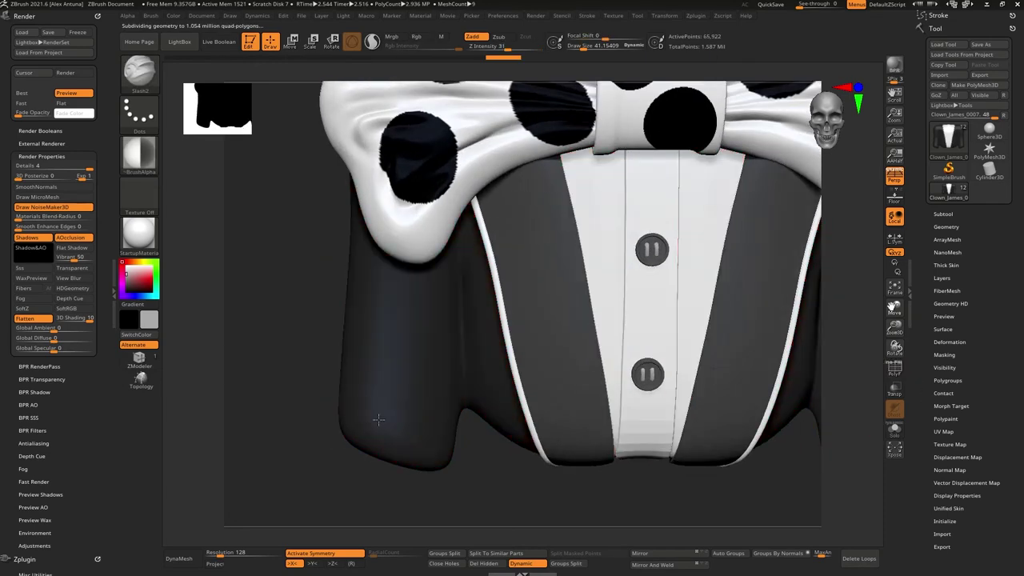
{"action": "mouse_move", "coordinate": [374, 376]}
{"action": "left_mouse_down", "text": "shift"}
{"action": "mouse_move", "coordinate": [400, 399]}
{"action": "mouse_move", "coordinate": [427, 388]}
{"action": "mouse_move", "coordinate": [411, 410]}
{"action": "mouse_move", "coordinate": [357, 428]}
{"action": "mouse_move", "coordinate": [384, 421]}
{"action": "left_mouse_up", "text": "shift"}
Smooth the sleeve folds at a lower subdivision level and undo the last stroke
{"action": "key", "text": "shift+d"}
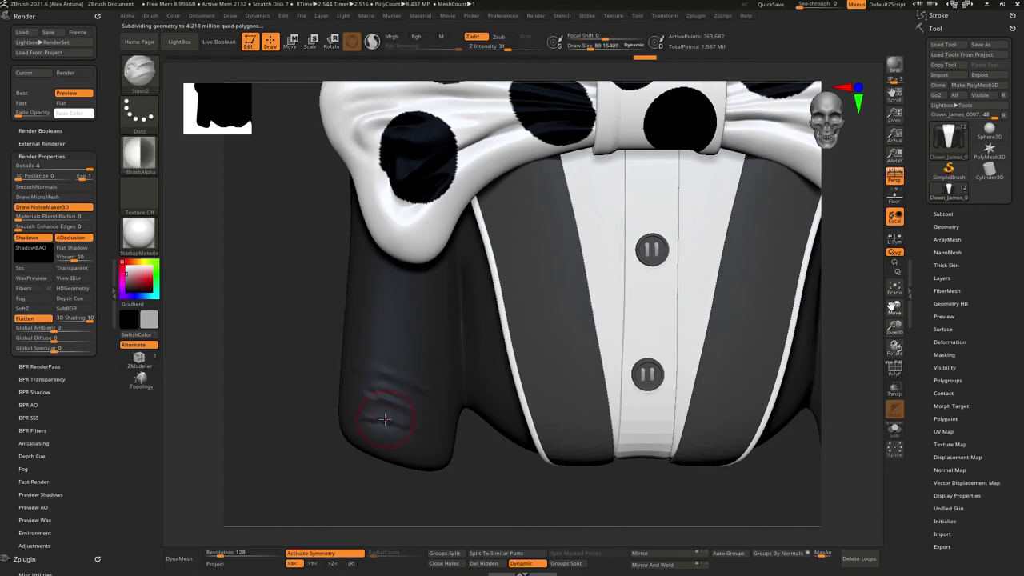
{"action": "key", "text": "shift"}
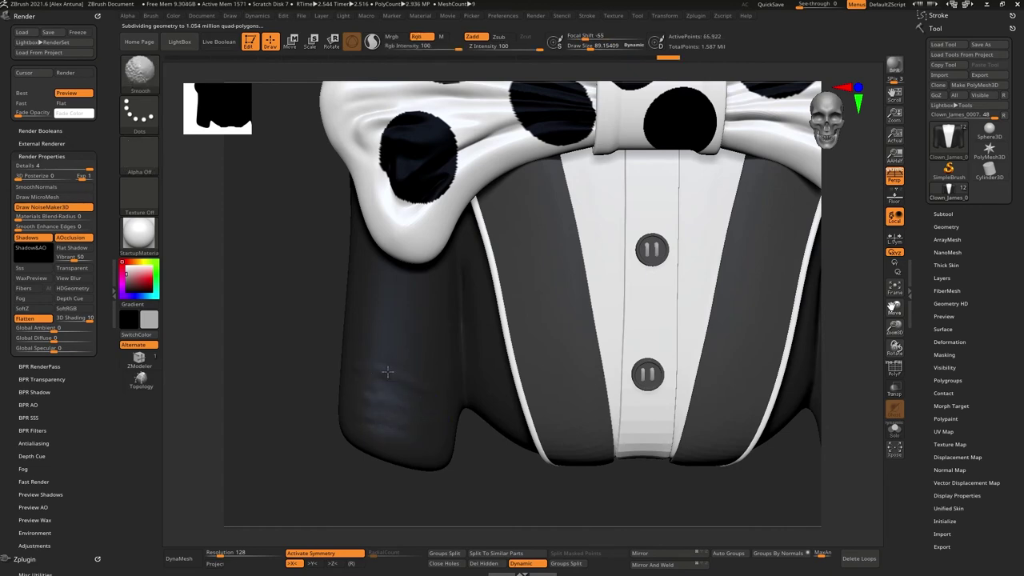
{"action": "mouse_move", "coordinate": [503, 378]}
{"action": "right_mouse_down", "text": "alt"}
{"action": "mouse_move", "coordinate": [384, 437]}
{"action": "mouse_move", "coordinate": [429, 430]}
{"action": "mouse_move", "coordinate": [465, 404]}
{"action": "right_mouse_up", "text": "alt"}
{"action": "key", "text": "shift"}
{"action": "mouse_move", "coordinate": [366, 422]}
{"action": "right_mouse_down", "text": "ctrl"}
{"action": "mouse_move", "coordinate": [384, 444]}
{"action": "mouse_move", "coordinate": [393, 410]}
{"action": "mouse_move", "coordinate": [378, 344]}
{"action": "mouse_move", "coordinate": [372, 354]}
{"action": "right_mouse_up", "text": "ctrl"}
{"action": "key", "text": "ctrl+z"}
Set the Slash2 brush's Z Intensity to 11 and sculpt faint folds along the sleeve
{"action": "left_click", "coordinate": [494, 53]}
{"action": "left_click_drag", "start_coordinate": [399, 400], "coordinate": [401, 415]}
{"action": "right_click_drag", "start_coordinate": [401, 392], "coordinate": [377, 333]}
{"action": "left_click_drag", "start_coordinate": [402, 384], "coordinate": [396, 352]}
{"action": "right_click_drag", "start_coordinate": [396, 345], "coordinate": [390, 339]}
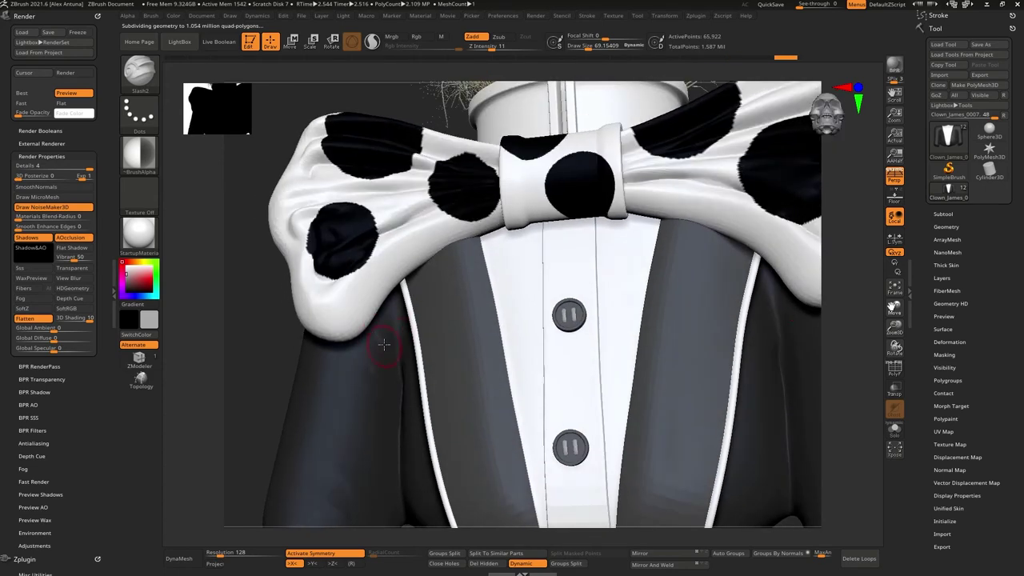
Add light Slash2 folds to the upper and lower sleeves, alternating between the jacket's higher and lower subdivision levels
{"action": "key", "text": "ctrl+d"}
{"action": "left_click_drag", "start_coordinate": [402, 337], "coordinate": [402, 327]}
{"action": "right_click_drag", "start_coordinate": [401, 327], "coordinate": [435, 341]}
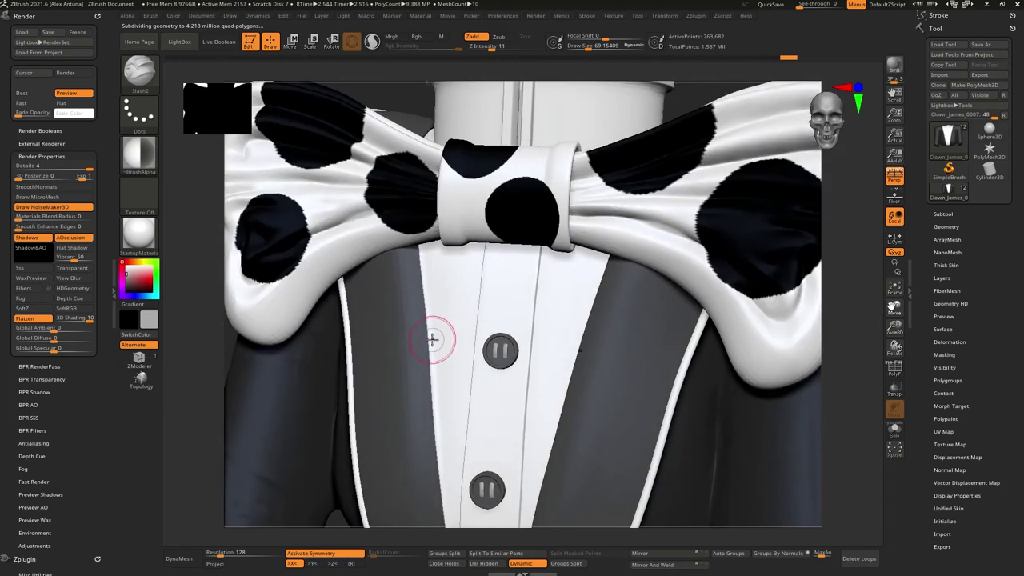
{"action": "key", "text": "shift+d"}
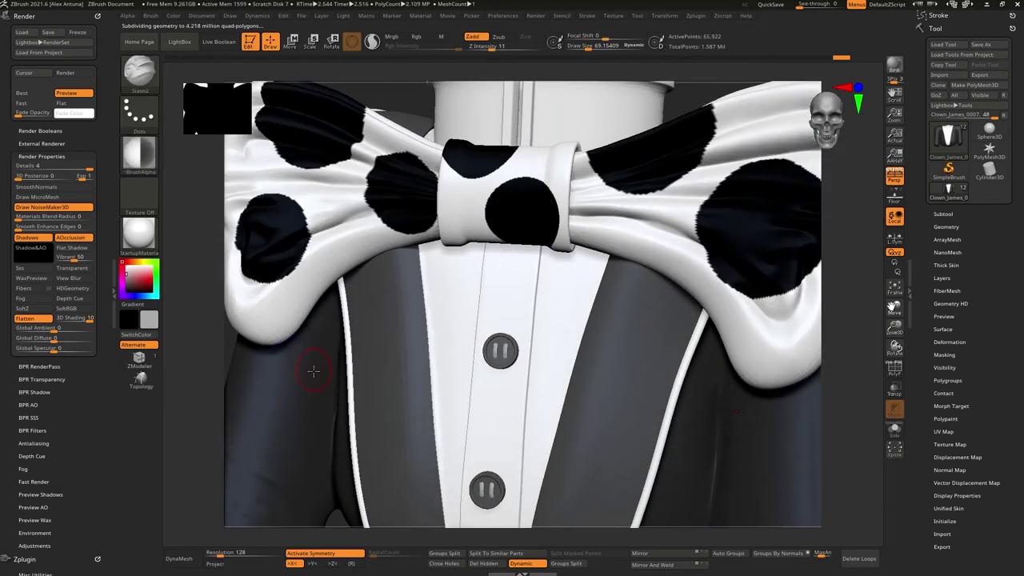
{"action": "mouse_move", "coordinate": [345, 371]}
{"action": "right_mouse_down"}
{"action": "mouse_move", "coordinate": [414, 341]}
{"action": "mouse_move", "coordinate": [526, 366]}
{"action": "mouse_move", "coordinate": [486, 274]}
{"action": "mouse_move", "coordinate": [445, 296]}
{"action": "right_mouse_up"}
{"action": "key", "text": "shift+d"}
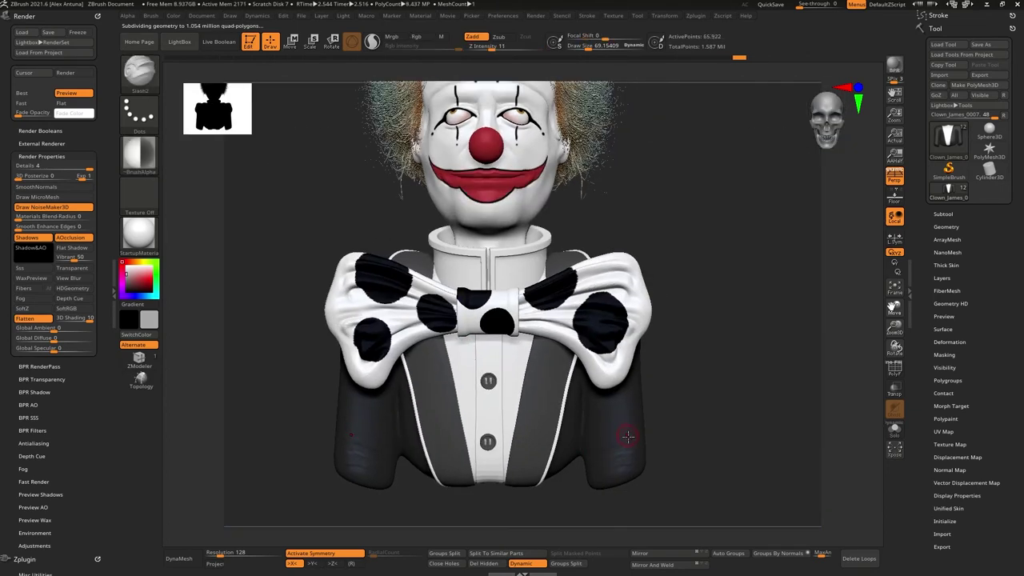
{"action": "key", "text": "d"}
{"action": "mouse_move", "coordinate": [625, 460]}
{"action": "right_mouse_down"}
{"action": "mouse_move", "coordinate": [521, 444]}
{"action": "mouse_move", "coordinate": [633, 439]}
{"action": "mouse_move", "coordinate": [592, 379]}
{"action": "mouse_move", "coordinate": [580, 394]}
{"action": "right_mouse_up"}
{"action": "key", "text": "shift+d"}
Frame the whole bust and render it to check the sleeve folds
{"action": "right_click_drag", "start_coordinate": [751, 341], "coordinate": [788, 413], "text": "alt"}
{"action": "right_click_drag", "start_coordinate": [788, 412], "coordinate": [771, 377], "text": "ctrl"}
{"action": "right_click_drag", "start_coordinate": [771, 377], "coordinate": [750, 388], "text": "alt"}
{"action": "left_click", "coordinate": [899, 64]}
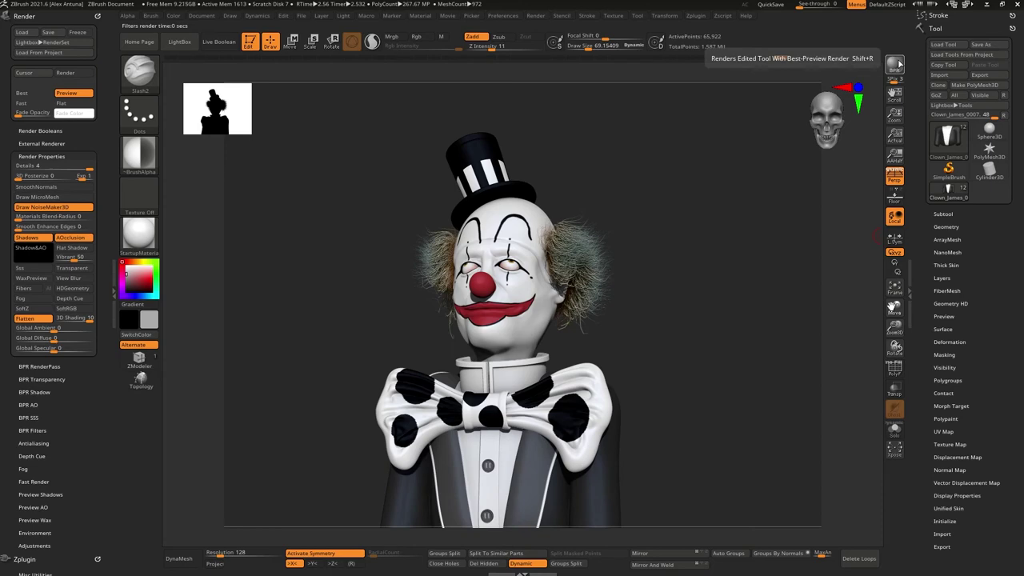
{"action": "left_click_drag", "start_coordinate": [673, 415], "coordinate": [740, 377]}
Save the tool over the existing Clown_James_0007.ztl file
{"action": "left_click", "coordinate": [996, 48]}
{"action": "double_click", "coordinate": [575, 262]}
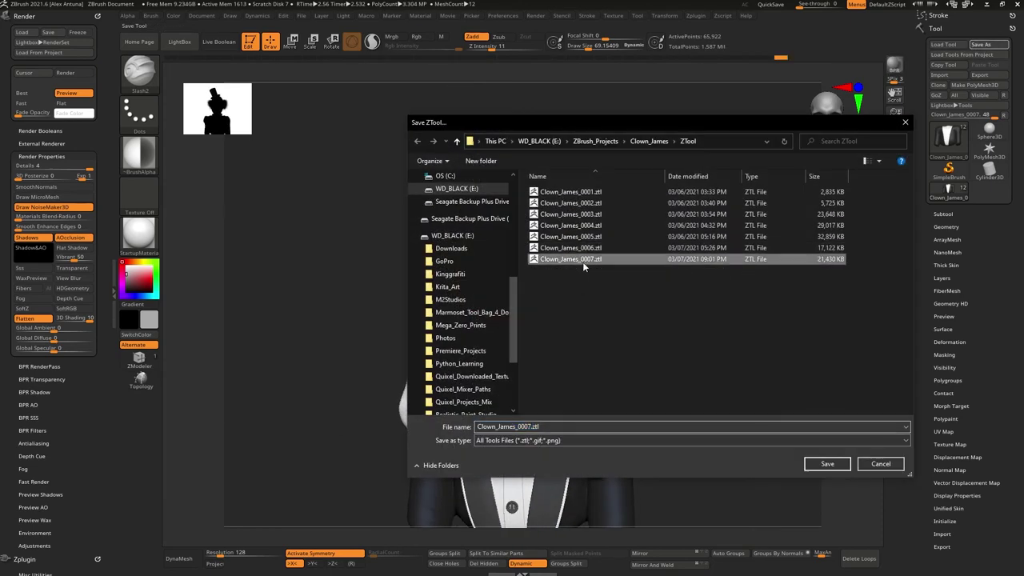
{"action": "left_click", "coordinate": [540, 285]}
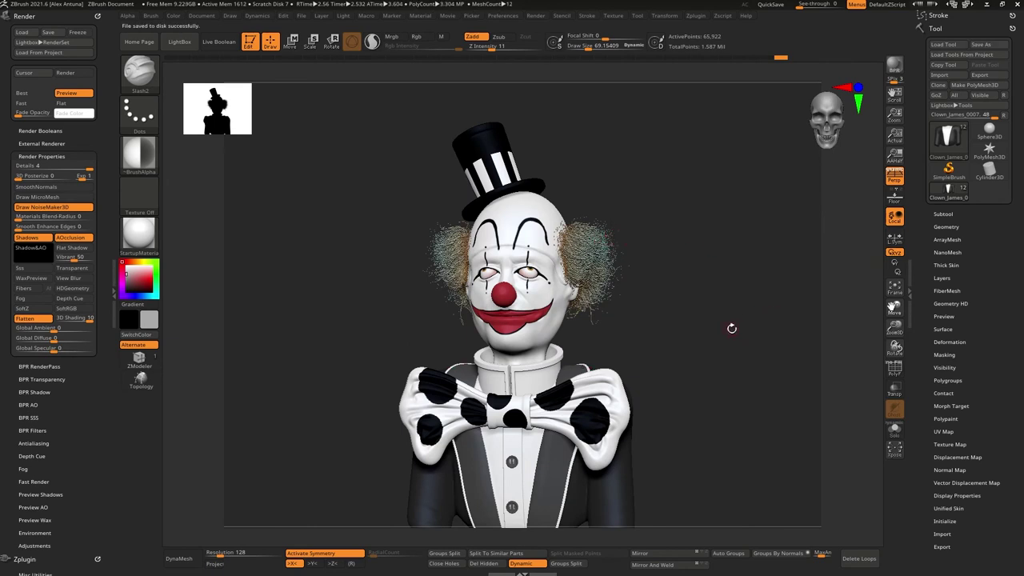
Switch to the SweepProfile3D primitive and open its initialization settings
{"action": "left_click", "coordinate": [953, 148]}
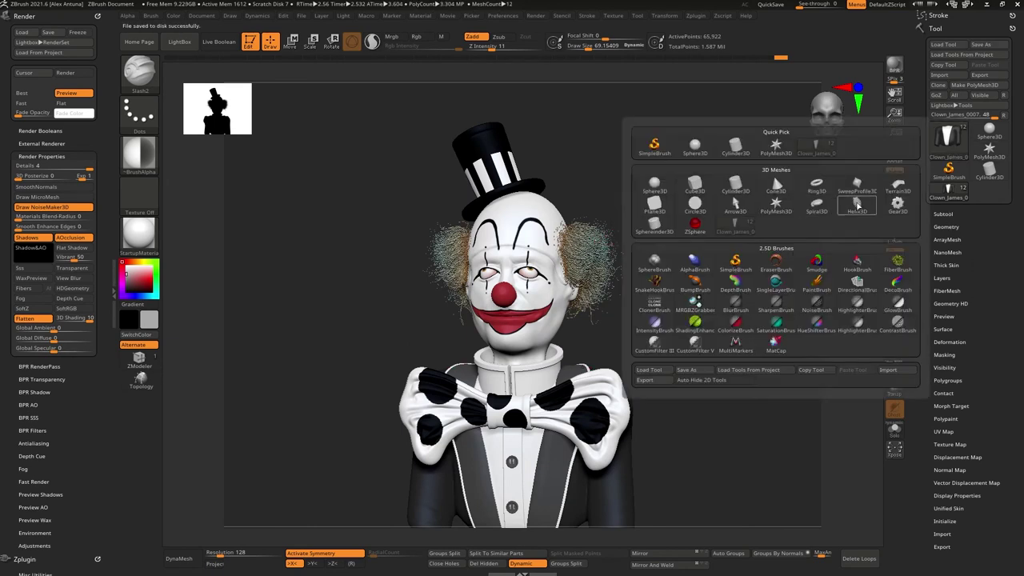
{"action": "left_click", "coordinate": [853, 203]}
{"action": "left_click_drag", "start_coordinate": [640, 278], "coordinate": [794, 371], "text": "alt"}
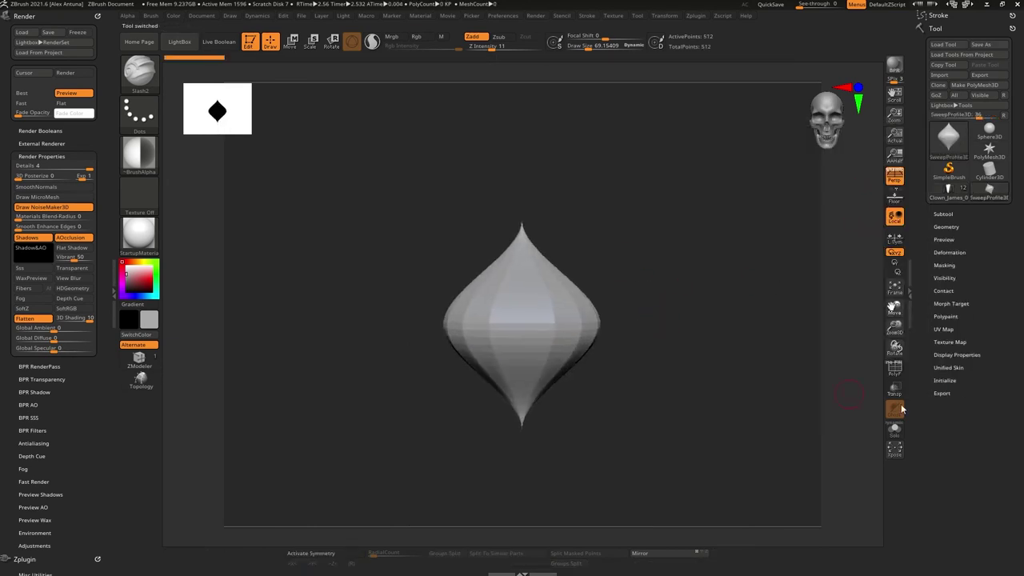
{"action": "left_click", "coordinate": [949, 415]}
{"action": "left_click", "coordinate": [966, 404]}
Shape the sweep profile curve into a slim balloon body with a narrow, flared neck at the base
{"action": "mouse_move", "coordinate": [959, 418]}
{"action": "left_mouse_down"}
{"action": "mouse_move", "coordinate": [970, 401]}
{"action": "mouse_move", "coordinate": [950, 400]}
{"action": "left_mouse_up"}
{"action": "left_click_drag", "start_coordinate": [989, 456], "coordinate": [970, 470]}
{"action": "left_click_drag", "start_coordinate": [950, 420], "coordinate": [956, 420]}
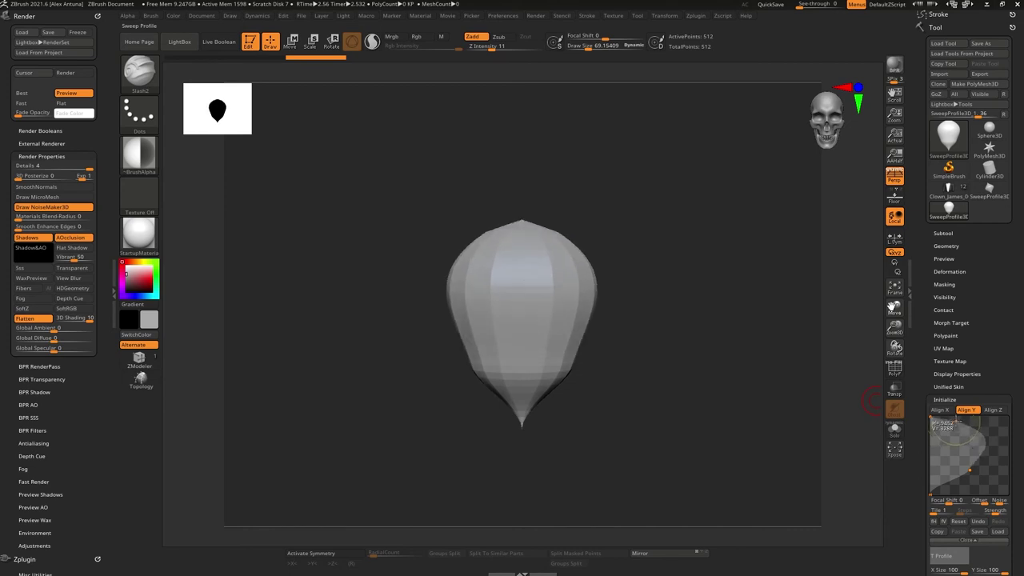
{"action": "left_click_drag", "start_coordinate": [944, 485], "coordinate": [938, 484]}
{"action": "left_click_drag", "start_coordinate": [930, 494], "coordinate": [957, 472]}
{"action": "left_click_drag", "start_coordinate": [956, 422], "coordinate": [962, 445]}
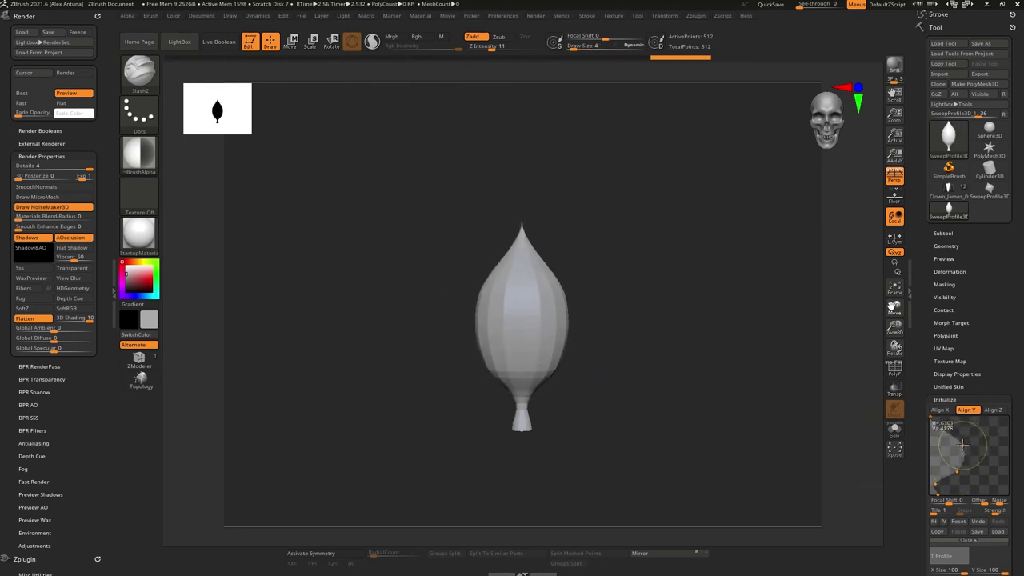
Adjust the profile curve's points to round the balloon's crown and widen its body above the neck
{"action": "mouse_move", "coordinate": [963, 446]}
{"action": "left_mouse_down", "text": "ctrl"}
{"action": "mouse_move", "coordinate": [972, 442]}
{"action": "mouse_move", "coordinate": [947, 419]}
{"action": "mouse_move", "coordinate": [971, 435]}
{"action": "left_mouse_up", "text": "ctrl"}
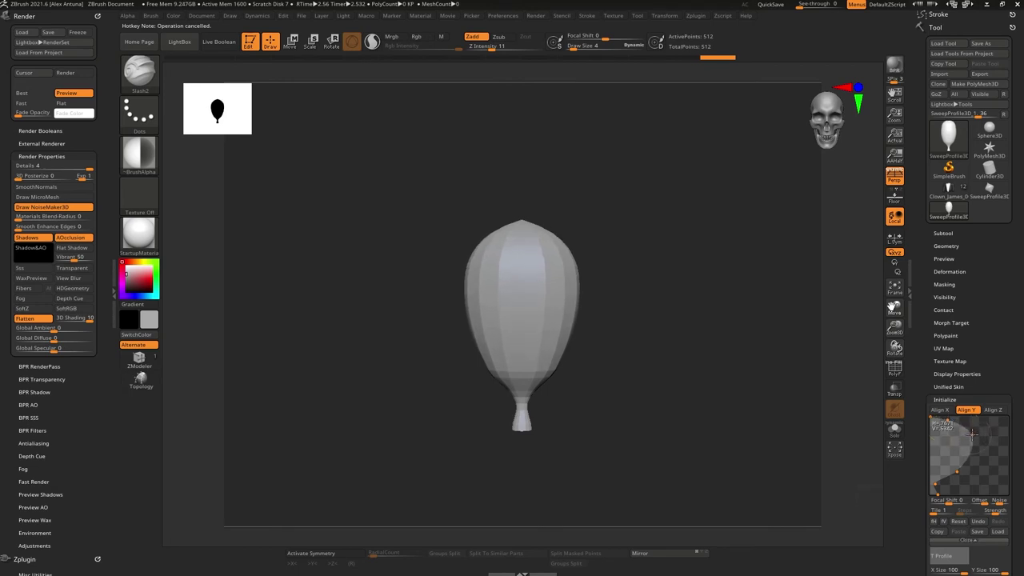
{"action": "left_click_drag", "start_coordinate": [958, 471], "coordinate": [964, 468]}
{"action": "mouse_move", "coordinate": [739, 373]}
{"action": "left_mouse_down"}
{"action": "mouse_move", "coordinate": [735, 361]}
{"action": "mouse_move", "coordinate": [743, 367]}
{"action": "left_mouse_up"}
{"action": "left_click_drag", "start_coordinate": [971, 437], "coordinate": [980, 436]}
{"action": "left_click_drag", "start_coordinate": [965, 468], "coordinate": [977, 465]}
{"action": "mouse_move", "coordinate": [947, 420]}
{"action": "left_mouse_down"}
{"action": "mouse_move", "coordinate": [971, 421]}
{"action": "mouse_move", "coordinate": [952, 419]}
{"action": "left_mouse_up"}
{"action": "left_click_drag", "start_coordinate": [693, 368], "coordinate": [699, 359]}
Reduce the balloon primitive's horizontal subdivision count and check its shape
{"action": "left_click_drag", "start_coordinate": [925, 494], "coordinate": [925, 396]}
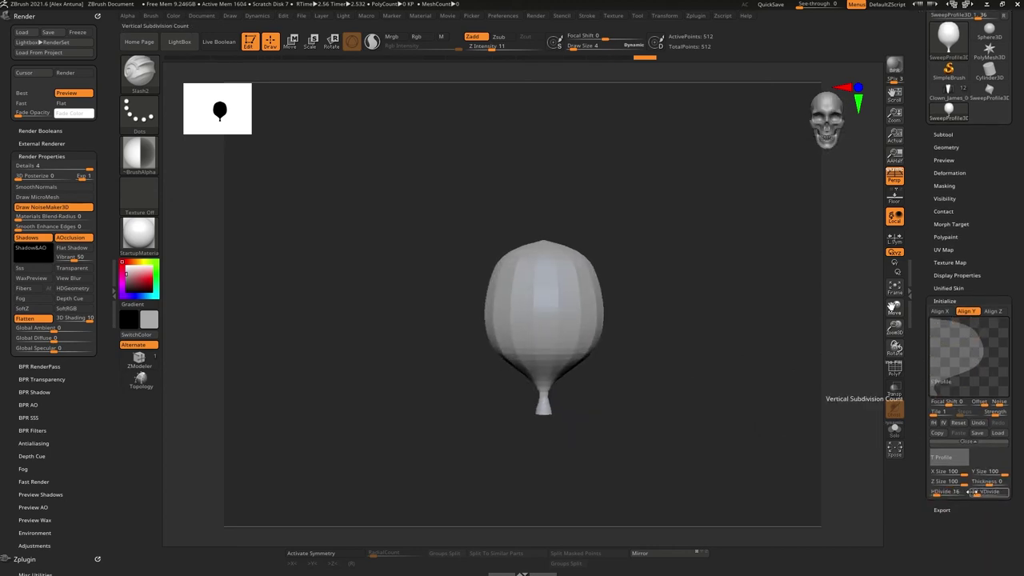
{"action": "left_click_drag", "start_coordinate": [949, 492], "coordinate": [937, 493]}
{"action": "mouse_move", "coordinate": [789, 384]}
{"action": "left_mouse_down"}
{"action": "mouse_move", "coordinate": [784, 434]}
{"action": "mouse_move", "coordinate": [789, 371]}
{"action": "left_mouse_up"}
{"action": "left_click_drag", "start_coordinate": [788, 371], "coordinate": [738, 366], "text": "alt"}
{"action": "left_click_drag", "start_coordinate": [975, 368], "coordinate": [982, 336]}
Convert the balloon primitive to a PolyMesh3D and set the brush's draw size to about 119
{"action": "left_click_drag", "start_coordinate": [940, 246], "coordinate": [939, 346]}
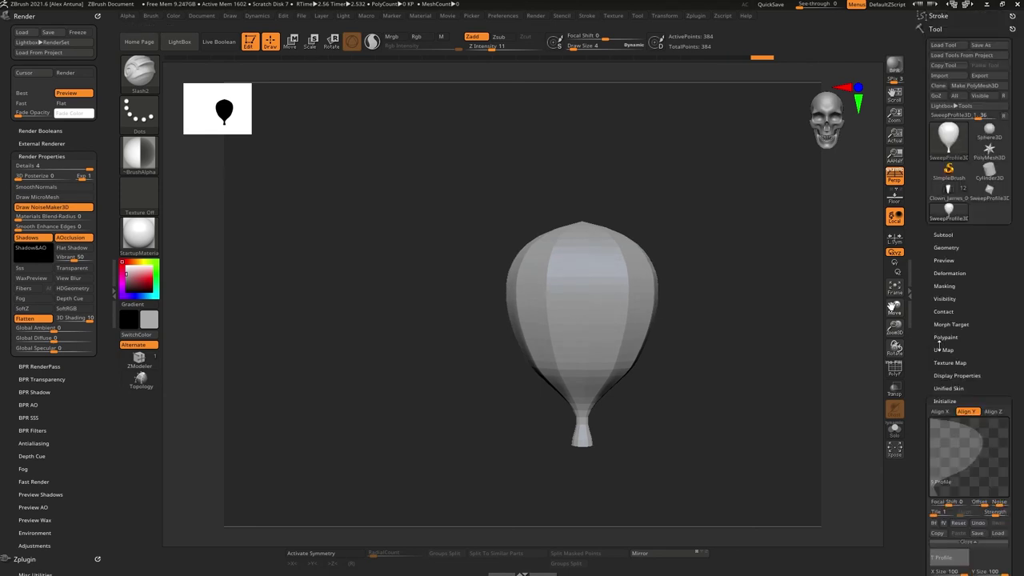
{"action": "left_click", "coordinate": [978, 86]}
{"action": "key", "text": "space"}
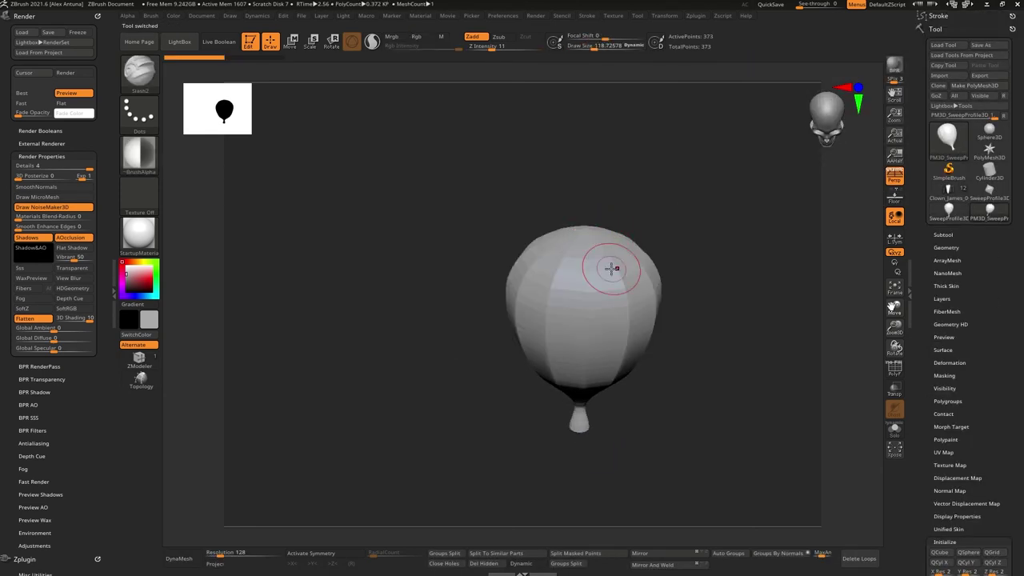
Turn on radial symmetry around the Y axis with a radial count of 8 for the balloon
{"action": "key", "text": "x"}
{"action": "right_click_drag", "start_coordinate": [581, 259], "coordinate": [603, 216], "text": "shift"}
{"action": "left_click", "coordinate": [351, 563]}
{"action": "left_click_drag", "start_coordinate": [404, 440], "coordinate": [428, 492]}
{"action": "left_click", "coordinate": [296, 564]}
{"action": "left_click", "coordinate": [333, 564]}
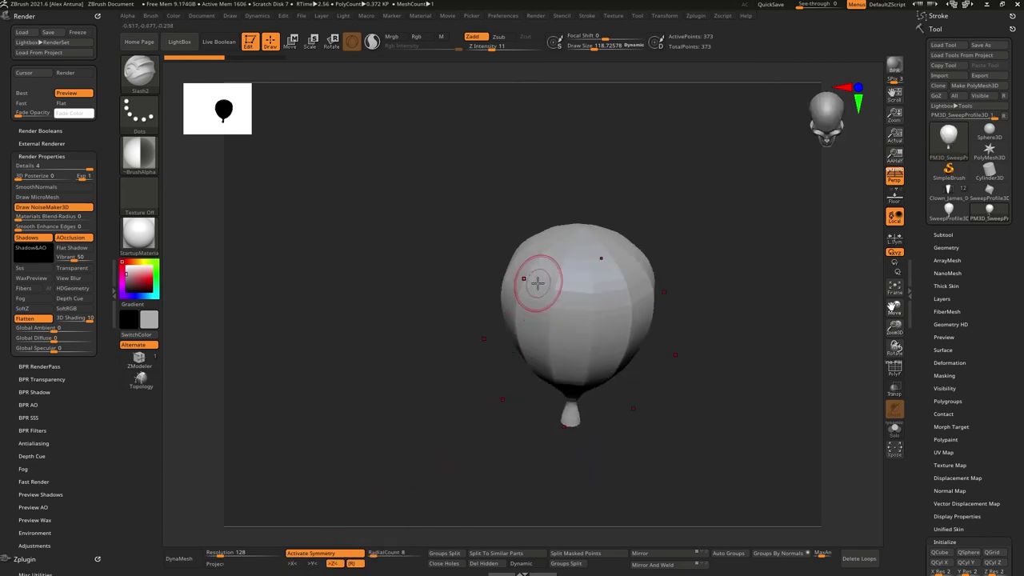
{"action": "left_click", "coordinate": [336, 565]}
{"action": "right_click_drag", "start_coordinate": [556, 247], "coordinate": [579, 259]}
{"action": "mouse_move", "coordinate": [510, 368]}
{"action": "right_mouse_down", "text": "shift"}
{"action": "mouse_move", "coordinate": [512, 341]}
{"action": "mouse_move", "coordinate": [594, 245]}
{"action": "mouse_move", "coordinate": [556, 356]}
{"action": "mouse_move", "coordinate": [480, 395]}
{"action": "mouse_move", "coordinate": [553, 345]}
{"action": "right_mouse_up", "text": "shift"}
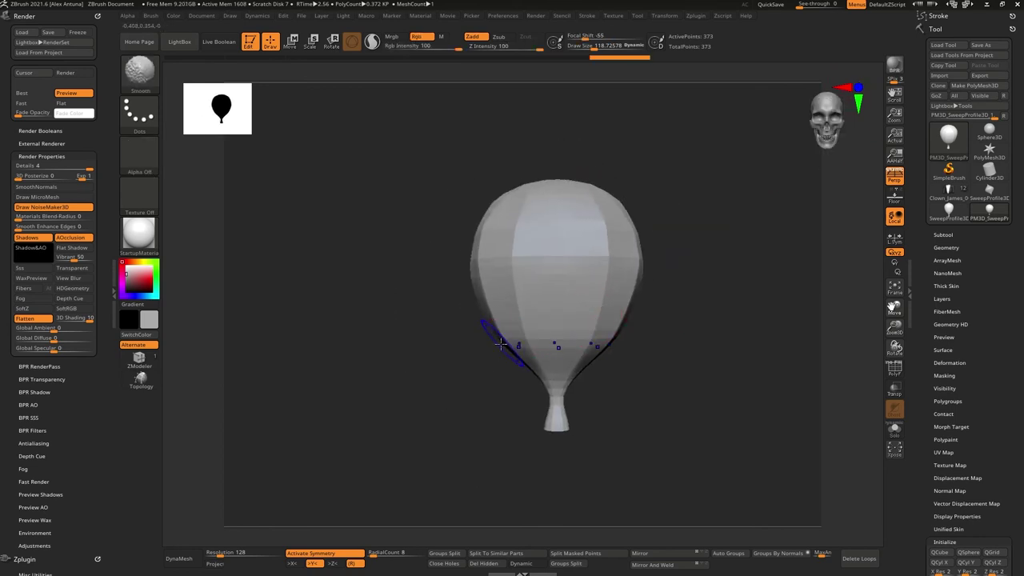
Subdivide the balloon mesh twice to smooth its faceted surface
{"action": "left_click", "coordinate": [948, 234]}
{"action": "left_click", "coordinate": [950, 234]}
{"action": "left_click", "coordinate": [949, 247]}
{"action": "left_click", "coordinate": [950, 326]}
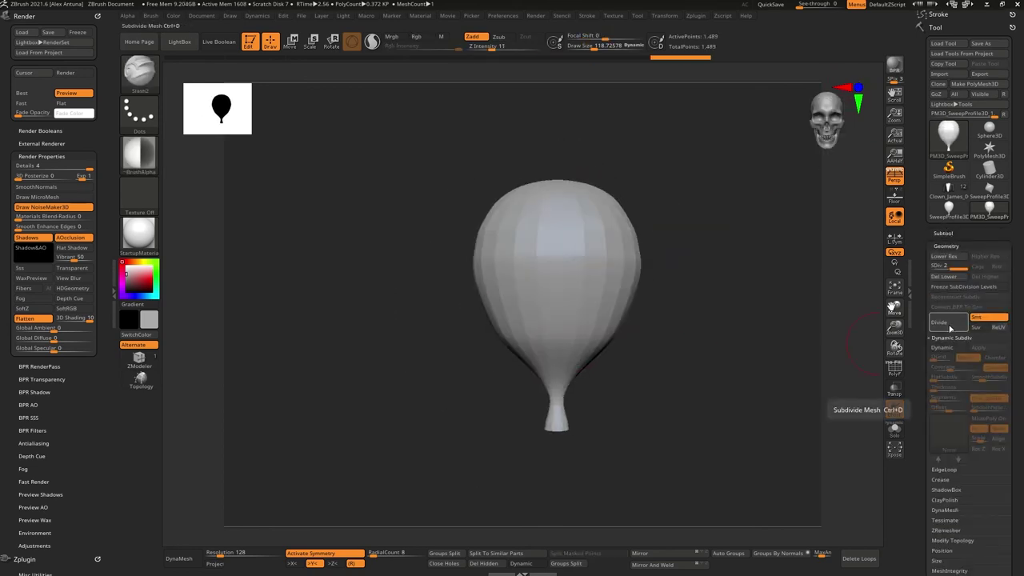
{"action": "left_click", "coordinate": [949, 328]}
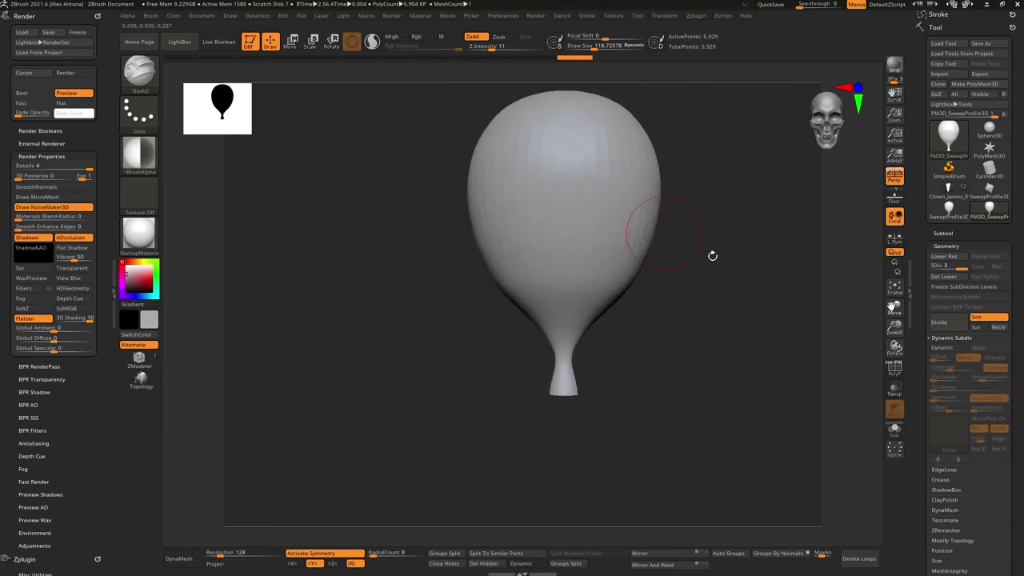
Choose a dark red color and the ReflectedPlastic material for the balloon
{"action": "left_click", "coordinate": [136, 274]}
{"action": "left_click", "coordinate": [126, 267]}
{"action": "left_click", "coordinate": [143, 280]}
{"action": "left_click", "coordinate": [140, 235]}
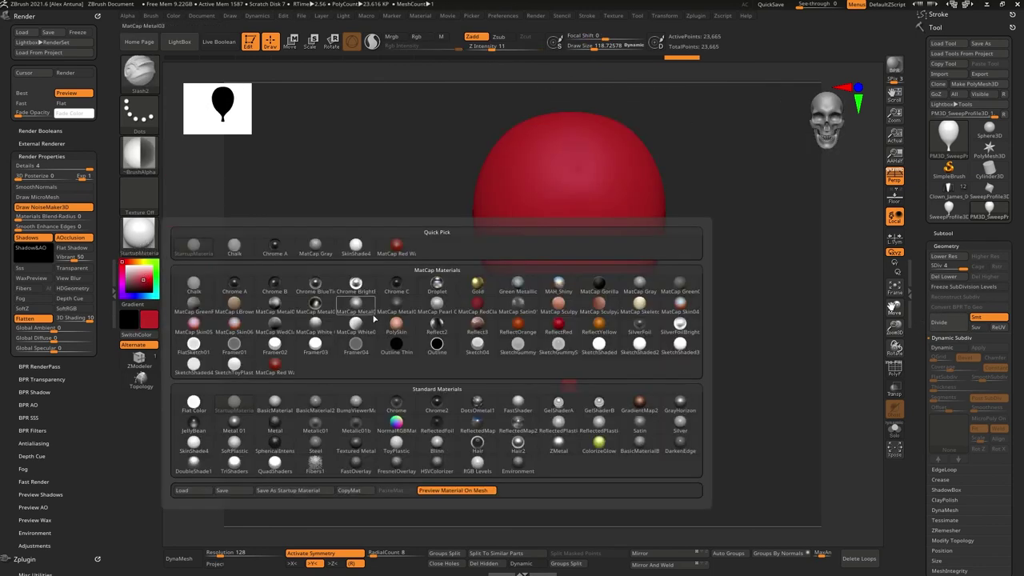
{"action": "left_click", "coordinate": [600, 422]}
Reduce the draw size to about 19 and try carving around the balloon's lip with the Slash2 brush
{"action": "mouse_move", "coordinate": [629, 384]}
{"action": "left_mouse_down"}
{"action": "mouse_move", "coordinate": [676, 280]}
{"action": "mouse_move", "coordinate": [665, 329]}
{"action": "left_mouse_up"}
{"action": "key", "text": "space"}
{"action": "mouse_move", "coordinate": [628, 360]}
{"action": "left_mouse_down"}
{"action": "mouse_move", "coordinate": [613, 359]}
{"action": "mouse_move", "coordinate": [661, 329]}
{"action": "mouse_move", "coordinate": [667, 377]}
{"action": "mouse_move", "coordinate": [641, 384]}
{"action": "left_mouse_up"}
{"action": "key", "text": "ctrl+z"}
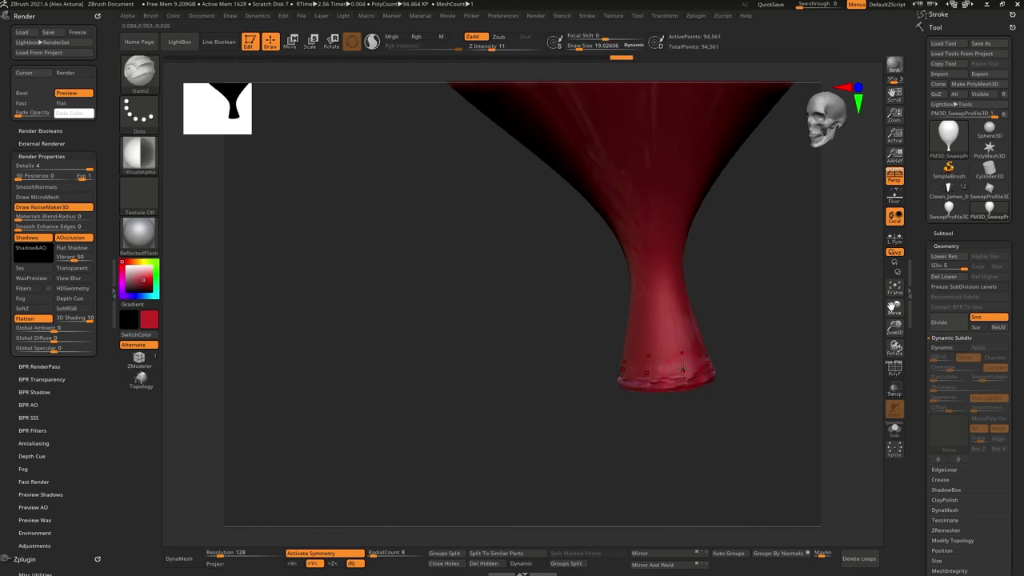
{"action": "key", "text": "ctrl+z"}
{"action": "key", "text": "ctrl+z"}
{"action": "key", "text": "ctrl+z"}
Build up a raised rim on the balloon's lip and vertical creases along its neck with ClayBuildup, smoothing between strokes
{"action": "key", "text": "b"}
{"action": "key", "text": "c"}
{"action": "key", "text": "b"}
{"action": "mouse_move", "coordinate": [650, 388]}
{"action": "left_mouse_down"}
{"action": "mouse_move", "coordinate": [707, 375]}
{"action": "mouse_move", "coordinate": [705, 356]}
{"action": "left_mouse_up"}
{"action": "mouse_move", "coordinate": [640, 362]}
{"action": "left_mouse_down", "text": "shift"}
{"action": "mouse_move", "coordinate": [681, 367]}
{"action": "mouse_move", "coordinate": [656, 388]}
{"action": "left_mouse_up", "text": "shift"}
{"action": "mouse_move", "coordinate": [660, 320]}
{"action": "right_mouse_down"}
{"action": "mouse_move", "coordinate": [704, 309]}
{"action": "mouse_move", "coordinate": [666, 350]}
{"action": "right_mouse_up"}
{"action": "mouse_move", "coordinate": [647, 321]}
{"action": "left_mouse_down", "text": "shift"}
{"action": "mouse_move", "coordinate": [664, 254]}
{"action": "mouse_move", "coordinate": [646, 306]}
{"action": "mouse_move", "coordinate": [646, 360]}
{"action": "left_mouse_up", "text": "shift"}
{"action": "left_click_drag", "start_coordinate": [650, 352], "coordinate": [652, 334], "text": "shift"}
{"action": "left_click_drag", "start_coordinate": [616, 380], "coordinate": [665, 377]}
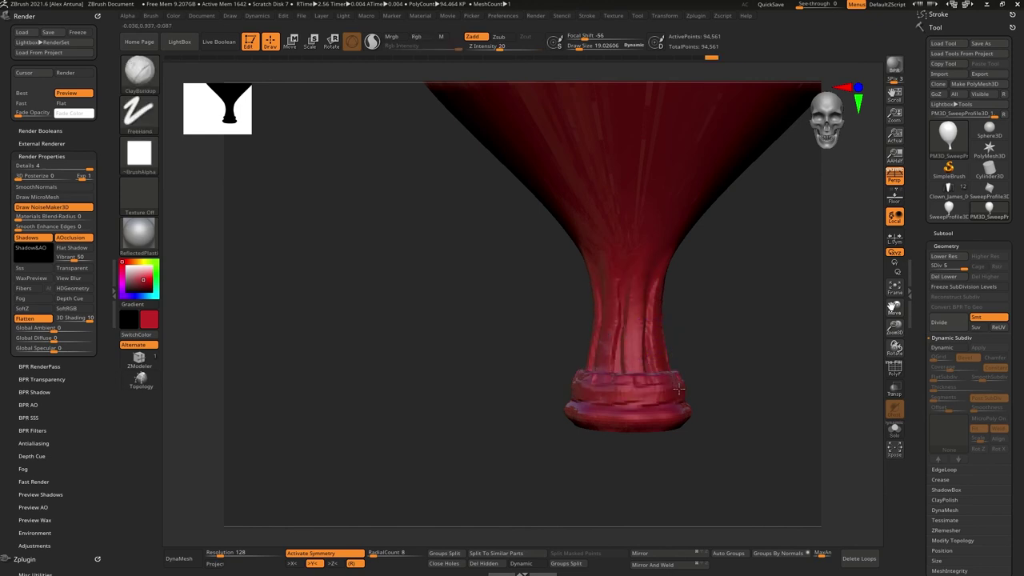
Thicken the balloon's lip with further ClayBuildup strokes and enlarge the draw size to about 135
{"action": "right_click_drag", "start_coordinate": [694, 374], "coordinate": [673, 378]}
{"action": "left_click_drag", "start_coordinate": [673, 377], "coordinate": [653, 382]}
{"action": "key", "text": "space"}
{"action": "mouse_move", "coordinate": [690, 385]}
{"action": "left_mouse_down"}
{"action": "mouse_move", "coordinate": [702, 386]}
{"action": "mouse_move", "coordinate": [667, 300]}
{"action": "mouse_move", "coordinate": [662, 345]}
{"action": "left_mouse_up"}
{"action": "mouse_move", "coordinate": [703, 324]}
{"action": "right_mouse_down"}
{"action": "mouse_move", "coordinate": [729, 323]}
{"action": "mouse_move", "coordinate": [717, 252]}
{"action": "mouse_move", "coordinate": [701, 336]}
{"action": "right_mouse_up"}
{"action": "key", "text": "space"}
{"action": "mouse_move", "coordinate": [647, 345]}
{"action": "left_mouse_down"}
{"action": "mouse_move", "coordinate": [657, 345]}
{"action": "mouse_move", "coordinate": [630, 331]}
{"action": "left_mouse_up"}
Switch to the Inflat brush, undo the last stroke and smooth the creases on the balloon's neck
{"action": "key", "text": "b"}
{"action": "key", "text": "i"}
{"action": "key", "text": "n"}
{"action": "key", "text": "ctrl+z"}
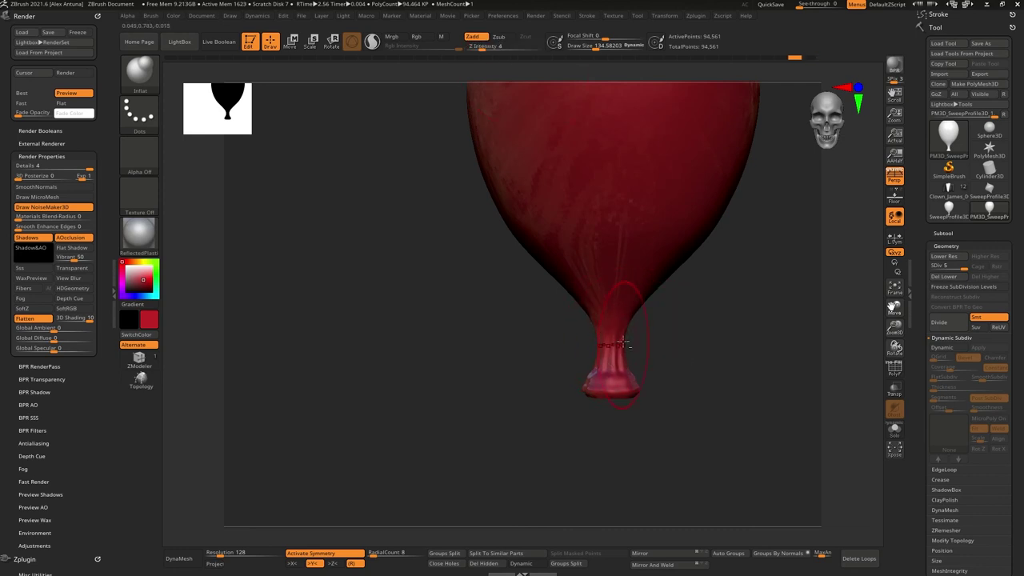
{"action": "key", "text": "shift"}
{"action": "left_click_drag", "start_coordinate": [621, 324], "coordinate": [618, 360], "text": "shift"}
{"action": "mouse_move", "coordinate": [646, 341]}
{"action": "right_mouse_down", "text": "ctrl"}
{"action": "mouse_move", "coordinate": [693, 235]}
{"action": "mouse_move", "coordinate": [643, 343]}
{"action": "right_mouse_up", "text": "ctrl"}
Try reshaping the balloon's neck with the Move brush
{"action": "key", "text": "b"}
{"action": "key", "text": "m"}
{"action": "key", "text": "v"}
{"action": "key", "text": "space"}
{"action": "mouse_move", "coordinate": [615, 354]}
{"action": "left_mouse_down"}
{"action": "mouse_move", "coordinate": [610, 365]}
{"action": "mouse_move", "coordinate": [628, 335]}
{"action": "mouse_move", "coordinate": [620, 318]}
{"action": "mouse_move", "coordinate": [615, 353]}
{"action": "left_mouse_up"}
{"action": "key", "text": "ctrl+z"}
Refine the balloon's narrow neck and flared lip with ClayBuildup, then smooth them at a draw size of about 77
{"action": "key", "text": "space"}
{"action": "key", "text": "b"}
{"action": "key", "text": "c"}
{"action": "key", "text": "b"}
{"action": "key", "text": "space"}
{"action": "right_click_drag", "start_coordinate": [646, 342], "coordinate": [643, 399], "text": "ctrl"}
{"action": "mouse_move", "coordinate": [626, 370]}
{"action": "left_mouse_down"}
{"action": "mouse_move", "coordinate": [615, 344]}
{"action": "mouse_move", "coordinate": [624, 342]}
{"action": "mouse_move", "coordinate": [640, 400]}
{"action": "mouse_move", "coordinate": [645, 358]}
{"action": "left_mouse_up"}
{"action": "mouse_move", "coordinate": [650, 357]}
{"action": "right_mouse_down", "text": "ctrl"}
{"action": "mouse_move", "coordinate": [694, 240]}
{"action": "mouse_move", "coordinate": [695, 185]}
{"action": "right_mouse_up", "text": "ctrl"}
{"action": "mouse_move", "coordinate": [694, 186]}
{"action": "right_mouse_down"}
{"action": "mouse_move", "coordinate": [686, 355]}
{"action": "mouse_move", "coordinate": [680, 320]}
{"action": "right_mouse_up"}
{"action": "key", "text": "space"}
{"action": "mouse_move", "coordinate": [586, 376]}
{"action": "left_mouse_down", "text": "shift"}
{"action": "mouse_move", "coordinate": [582, 400]}
{"action": "mouse_move", "coordinate": [587, 384]}
{"action": "left_mouse_up", "text": "shift"}
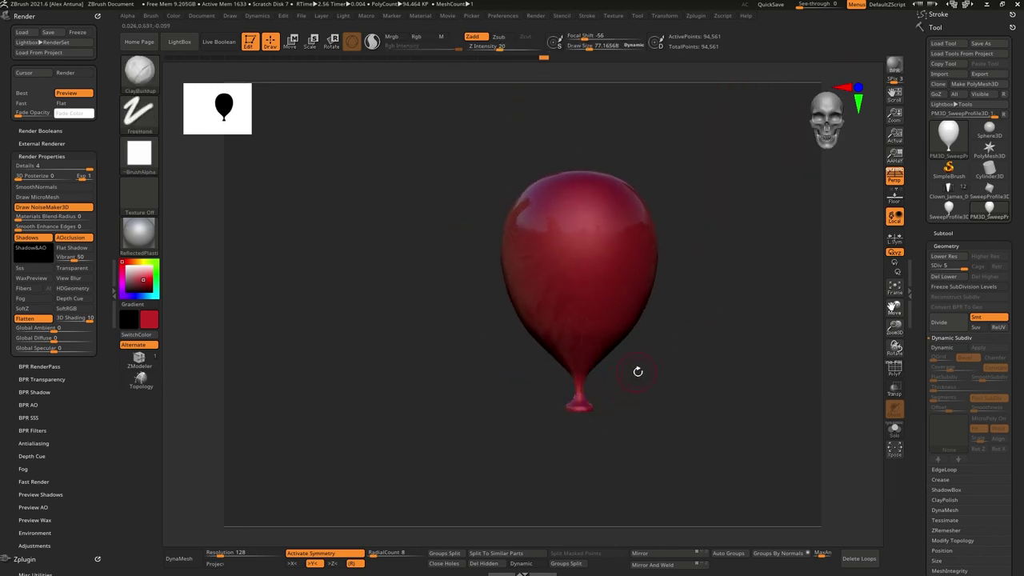
{"action": "right_click_drag", "start_coordinate": [628, 374], "coordinate": [647, 383], "text": "ctrl"}
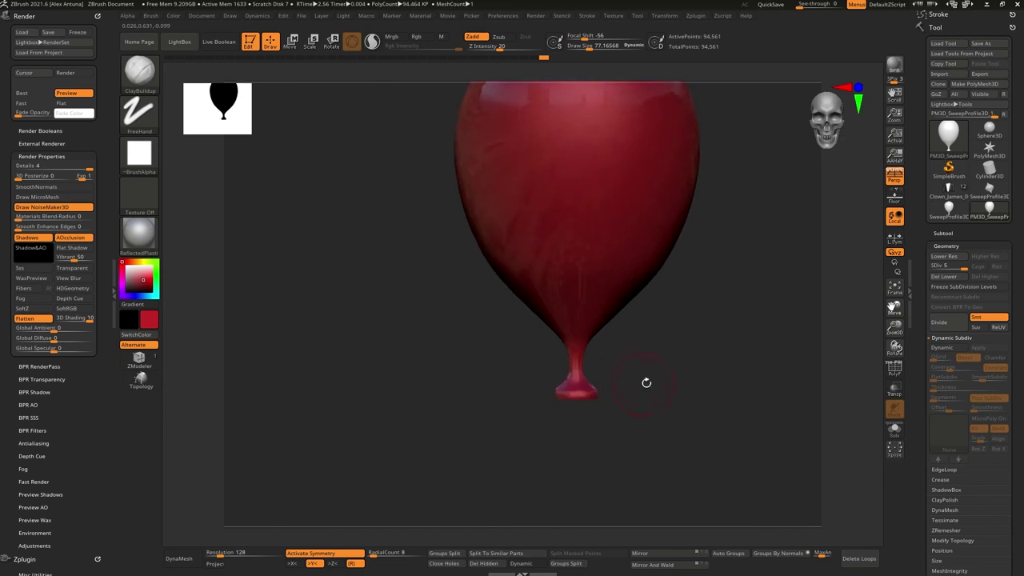
Insert a ZSphere as a new subtool beneath the balloon subtool
{"action": "left_click", "coordinate": [946, 233]}
{"action": "left_click", "coordinate": [981, 426]}
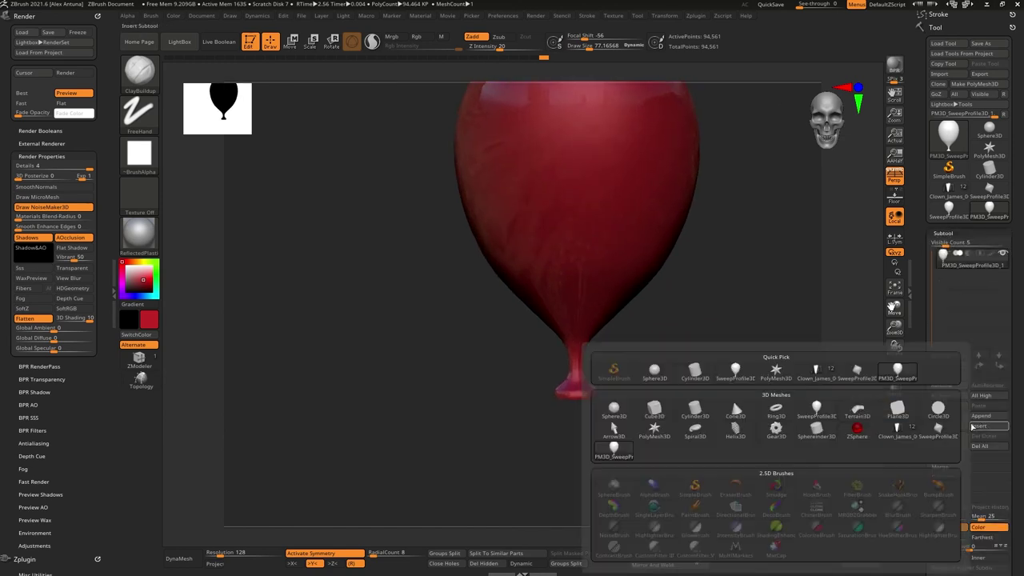
{"action": "left_click", "coordinate": [858, 432]}
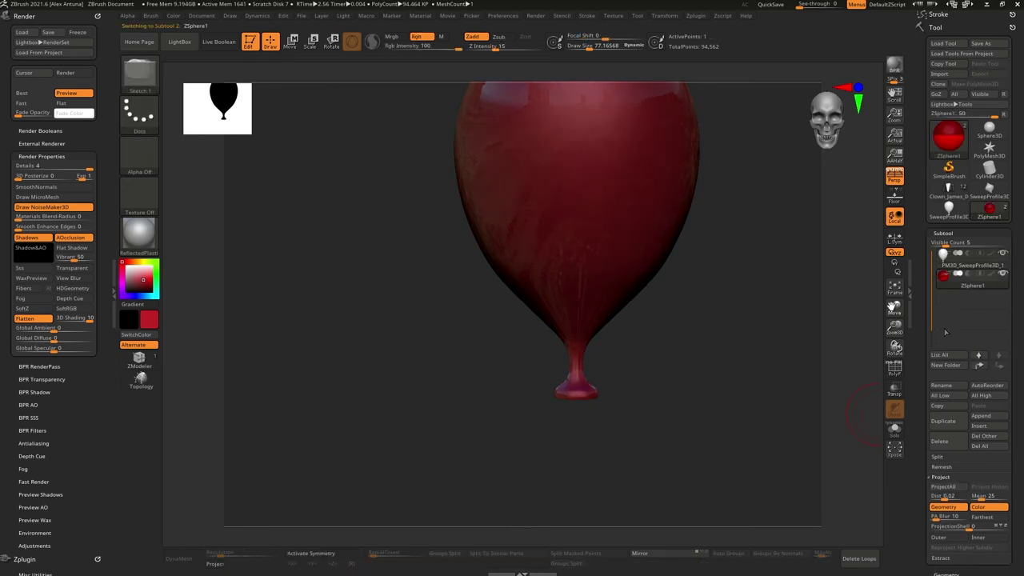
Move the ZSphere below the balloon's lip and scale it down to string thickness
{"action": "key", "text": "w"}
{"action": "left_click_drag", "start_coordinate": [586, 216], "coordinate": [573, 491]}
{"action": "left_click_drag", "start_coordinate": [672, 398], "coordinate": [676, 285], "text": "alt"}
{"action": "key", "text": "e"}
{"action": "left_click_drag", "start_coordinate": [582, 357], "coordinate": [581, 191]}
{"action": "mouse_move", "coordinate": [587, 392]}
{"action": "left_mouse_down"}
{"action": "mouse_move", "coordinate": [627, 339]}
{"action": "mouse_move", "coordinate": [615, 347]}
{"action": "left_mouse_up"}
Add a child ZSphere and pull it up toward the balloon's lip to form a straight string
{"action": "left_click", "coordinate": [271, 42]}
{"action": "left_click", "coordinate": [604, 339]}
{"action": "mouse_move", "coordinate": [620, 242]}
{"action": "left_mouse_down"}
{"action": "mouse_move", "coordinate": [611, 285]}
{"action": "mouse_move", "coordinate": [626, 349]}
{"action": "left_mouse_up"}
{"action": "left_click", "coordinate": [291, 43]}
{"action": "left_click", "coordinate": [272, 43]}
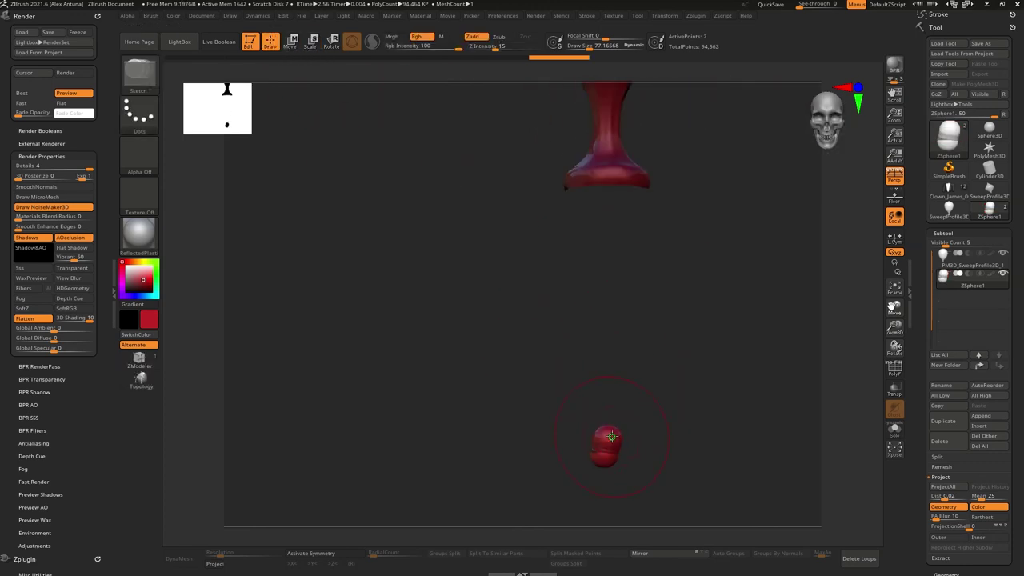
{"action": "key", "text": "w"}
{"action": "left_click_drag", "start_coordinate": [611, 429], "coordinate": [613, 204]}
{"action": "left_click_drag", "start_coordinate": [664, 268], "coordinate": [672, 216]}
Select the balloon subtool and close its open bottom while freezing and restoring its subdivision levels
{"action": "left_click", "coordinate": [607, 170], "text": "alt"}
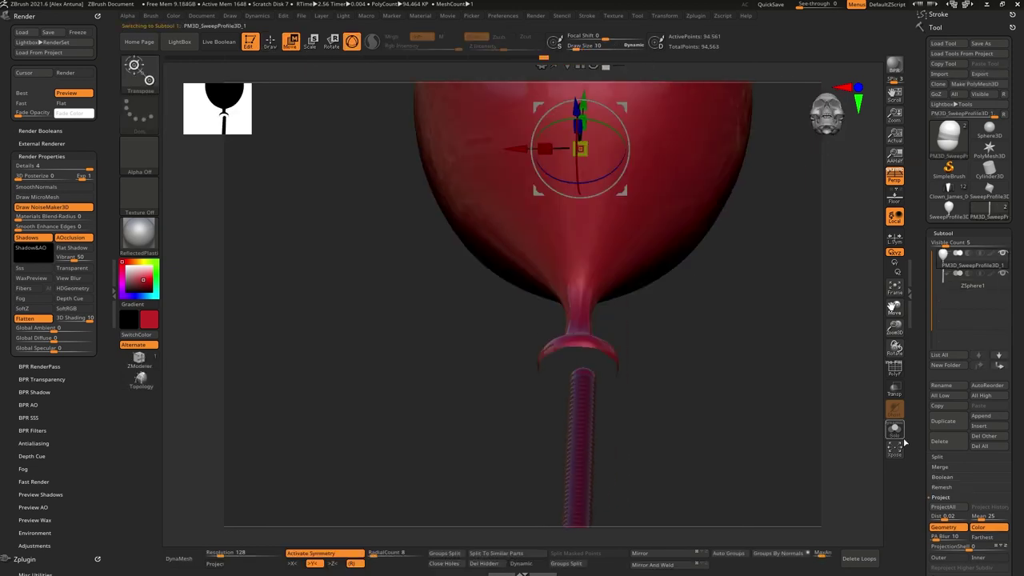
{"action": "left_click_drag", "start_coordinate": [918, 496], "coordinate": [906, 397]}
{"action": "left_click", "coordinate": [521, 564]}
{"action": "left_click", "coordinate": [936, 495]}
{"action": "left_click", "coordinate": [958, 190]}
{"action": "left_click", "coordinate": [463, 564]}
{"action": "left_click", "coordinate": [965, 188]}
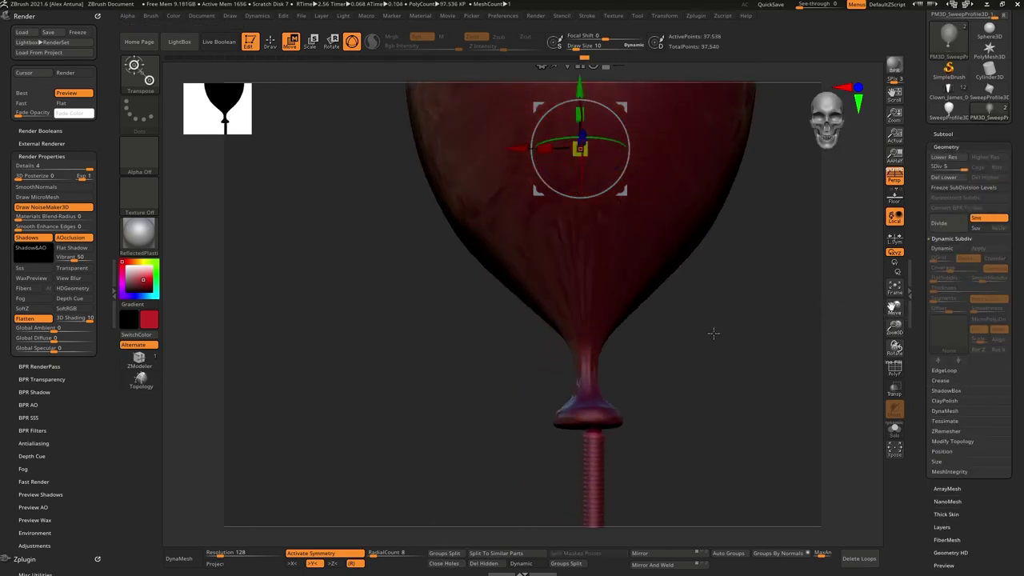
Try filling the balloon object with a newly picked color, switching to Draw mode for the second attempt
{"action": "left_click_drag", "start_coordinate": [119, 251], "coordinate": [126, 266]}
{"action": "left_click_drag", "start_coordinate": [306, 270], "coordinate": [347, 307], "text": "shift"}
{"action": "left_click_drag", "start_coordinate": [347, 307], "coordinate": [370, 337], "text": "alt"}
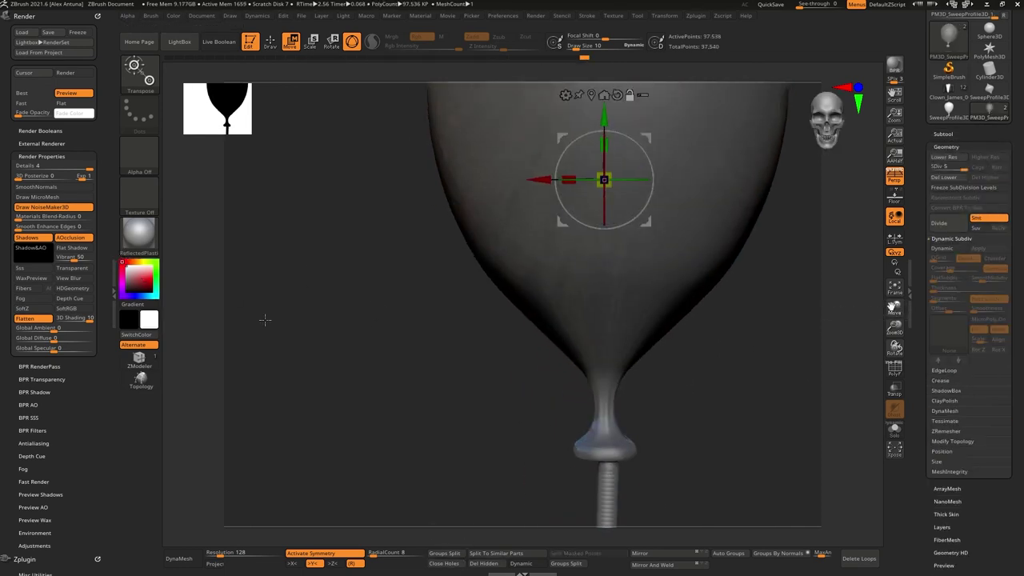
{"action": "left_click", "coordinate": [173, 16]}
{"action": "left_click", "coordinate": [203, 209]}
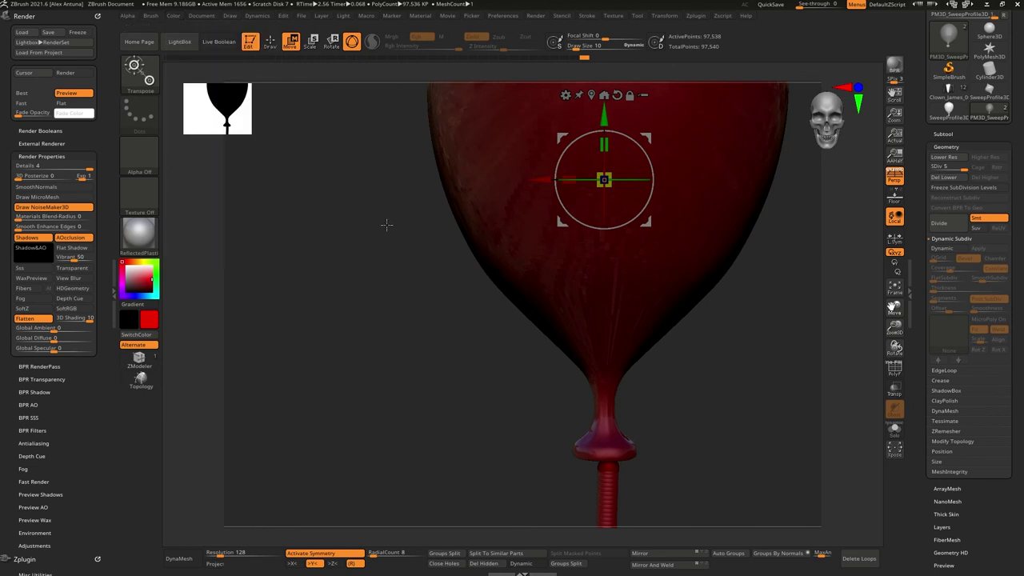
{"action": "key", "text": "q"}
{"action": "left_click", "coordinate": [174, 17]}
{"action": "left_click", "coordinate": [207, 208]}
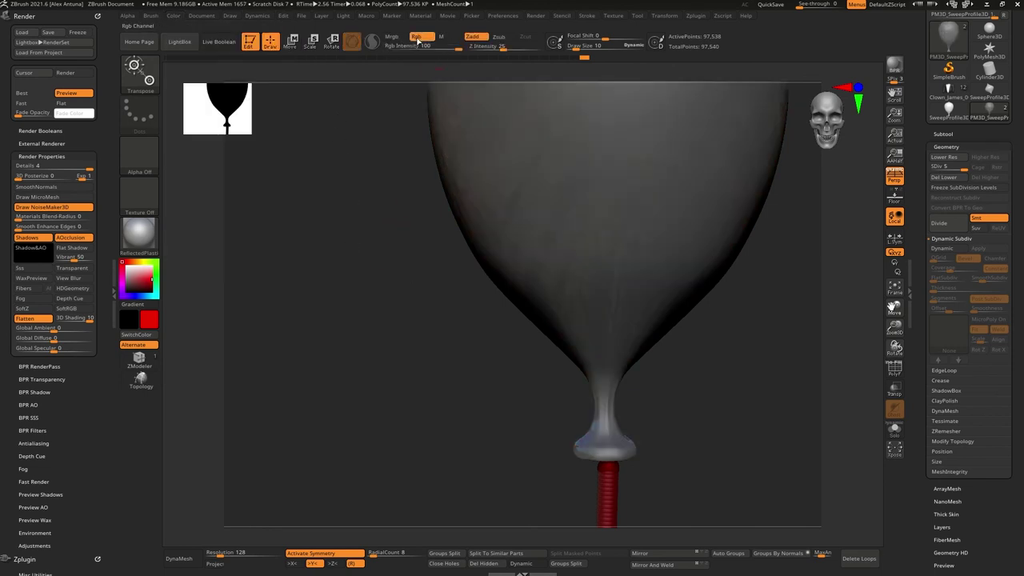
Set the color to a darker red (Red 200, Green 0, Blue 0) and try filling the balloon with it
{"action": "mouse_move", "coordinate": [468, 331]}
{"action": "left_mouse_down", "text": "alt"}
{"action": "mouse_move", "coordinate": [416, 365]}
{"action": "mouse_move", "coordinate": [457, 311]}
{"action": "mouse_move", "coordinate": [452, 294]}
{"action": "left_mouse_up", "text": "alt"}
{"action": "key", "text": "w"}
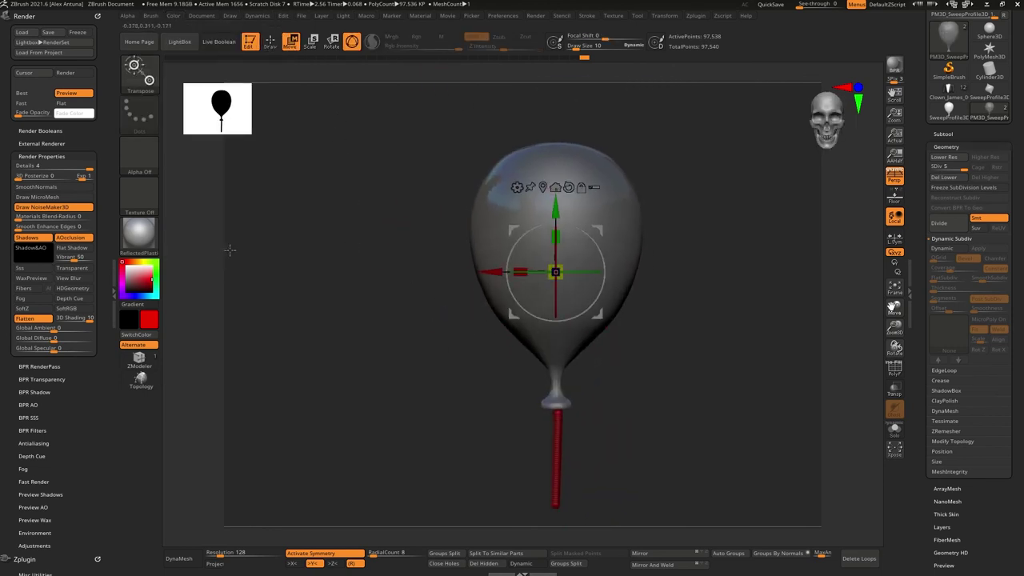
{"action": "left_click_drag", "start_coordinate": [134, 273], "coordinate": [149, 282]}
{"action": "key", "text": "q"}
{"action": "left_click_drag", "start_coordinate": [457, 307], "coordinate": [426, 313]}
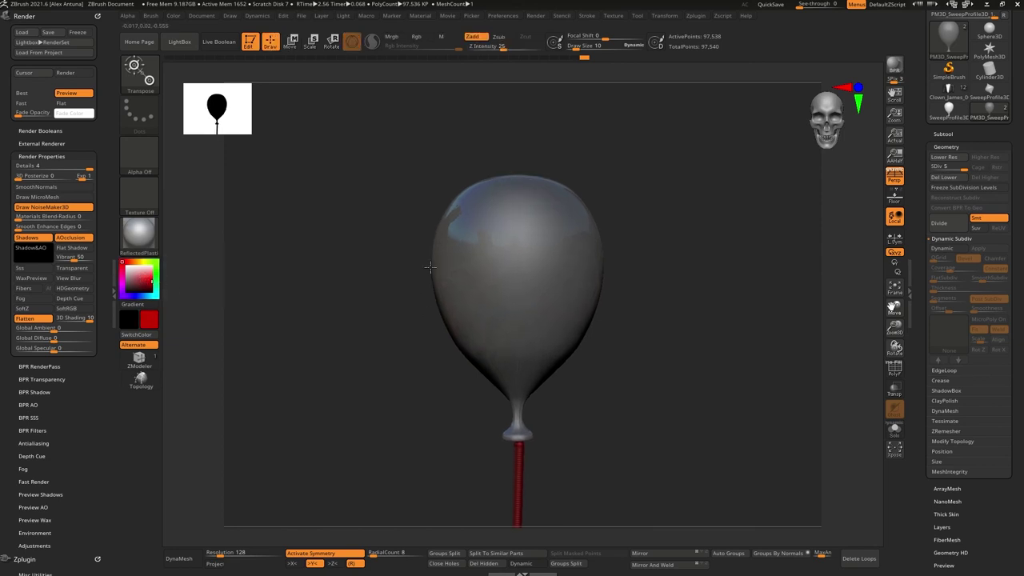
{"action": "left_click", "coordinate": [174, 16]}
{"action": "left_click", "coordinate": [206, 209]}
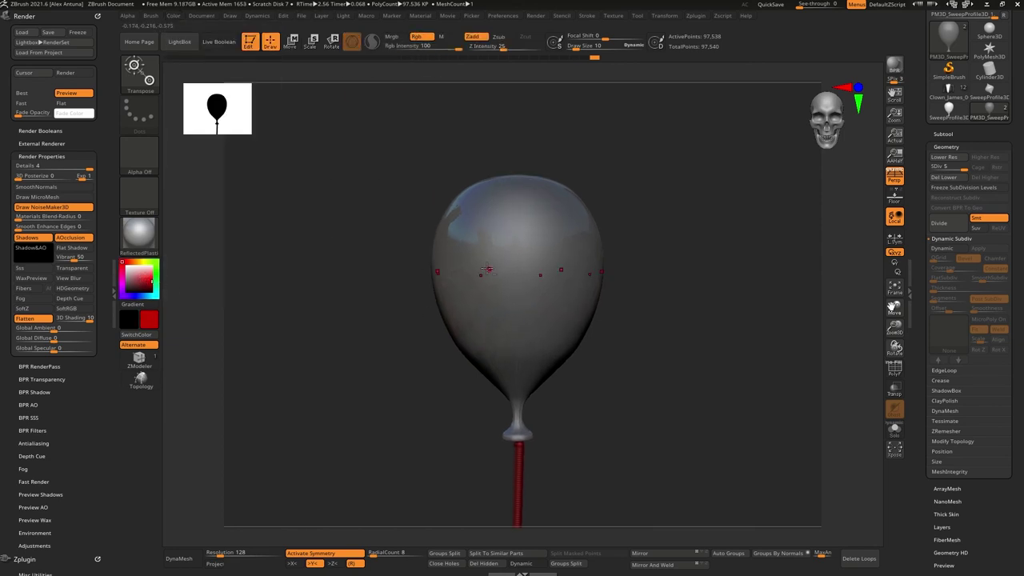
Try toggling the balloon's polypaint and refilling it, then check its Texture Map settings
{"action": "left_click", "coordinate": [967, 135]}
{"action": "key", "text": "w"}
{"action": "left_click", "coordinate": [991, 156]}
{"action": "left_click", "coordinate": [174, 16]}
{"action": "left_click", "coordinate": [221, 208]}
{"action": "left_click_drag", "start_coordinate": [320, 300], "coordinate": [330, 236], "text": "alt"}
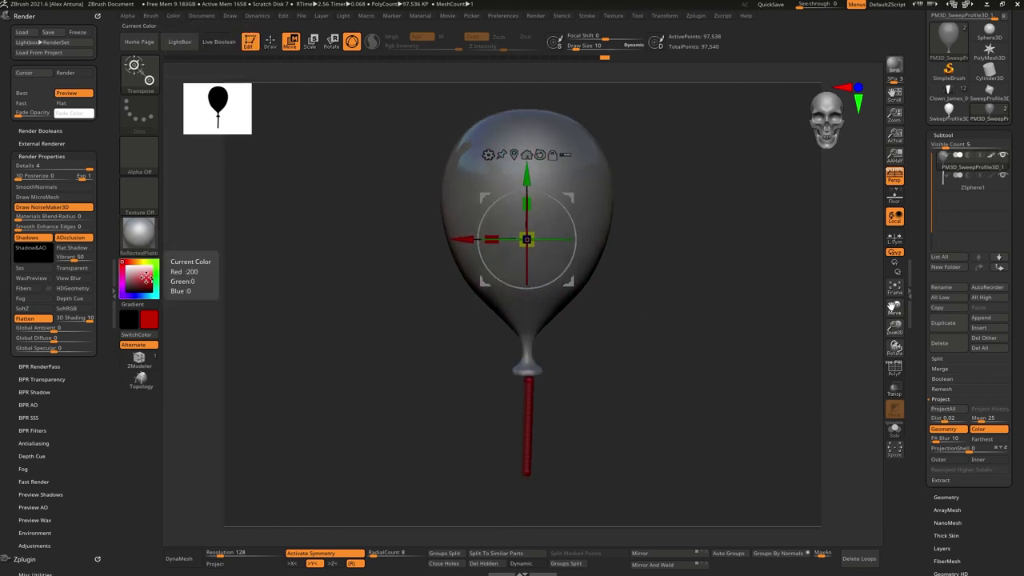
{"action": "scroll", "coordinate": [953, 330], "scroll_direction": "down", "scroll_amount": 5}
{"action": "left_click", "coordinate": [953, 464]}
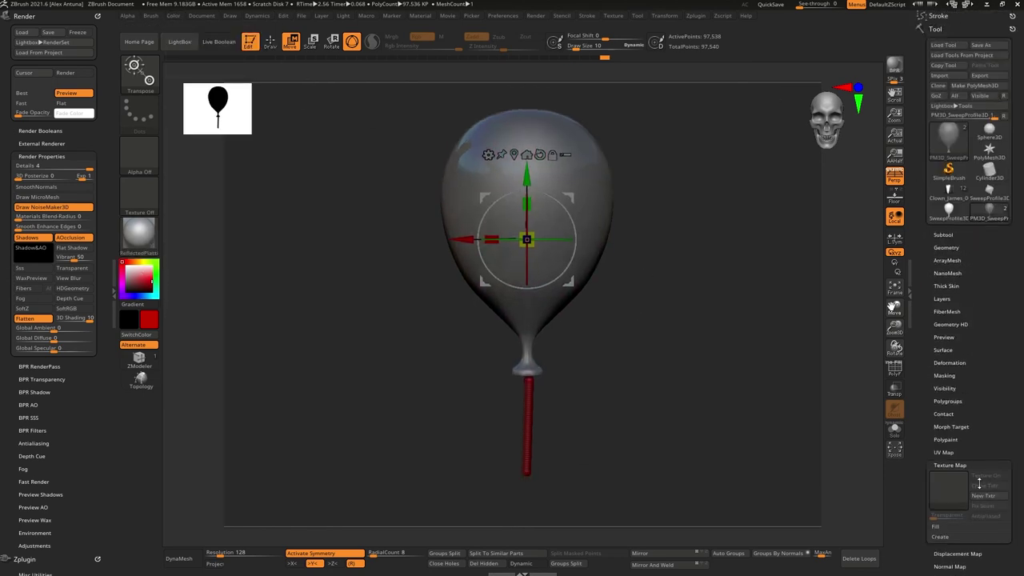
Choose the SoftPlastic material while toggling the balloon subtool's polypaint off and back on
{"action": "left_click", "coordinate": [953, 237]}
{"action": "left_click", "coordinate": [991, 256]}
{"action": "left_click", "coordinate": [140, 236]}
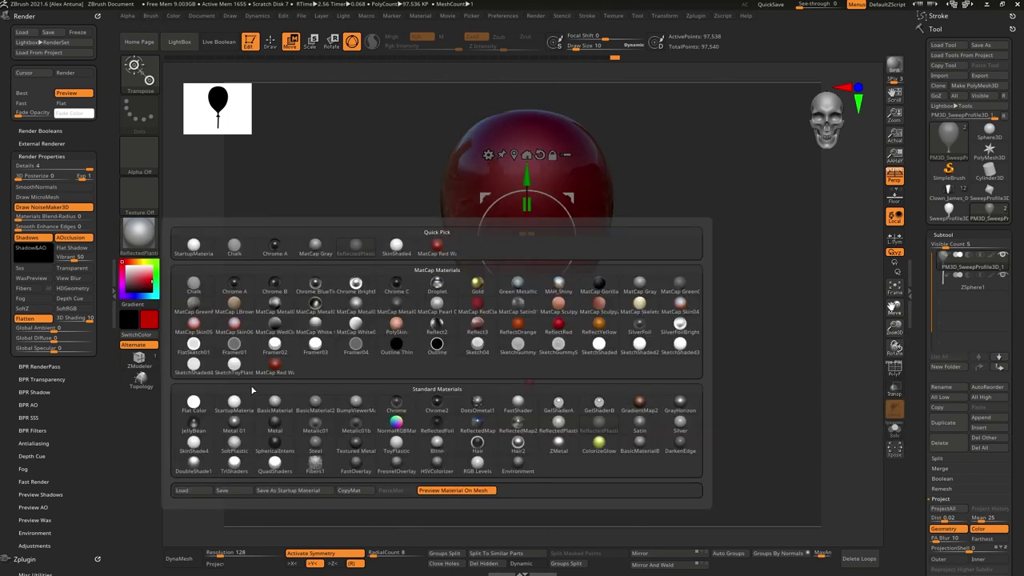
{"action": "left_click", "coordinate": [234, 444]}
{"action": "left_click", "coordinate": [991, 256]}
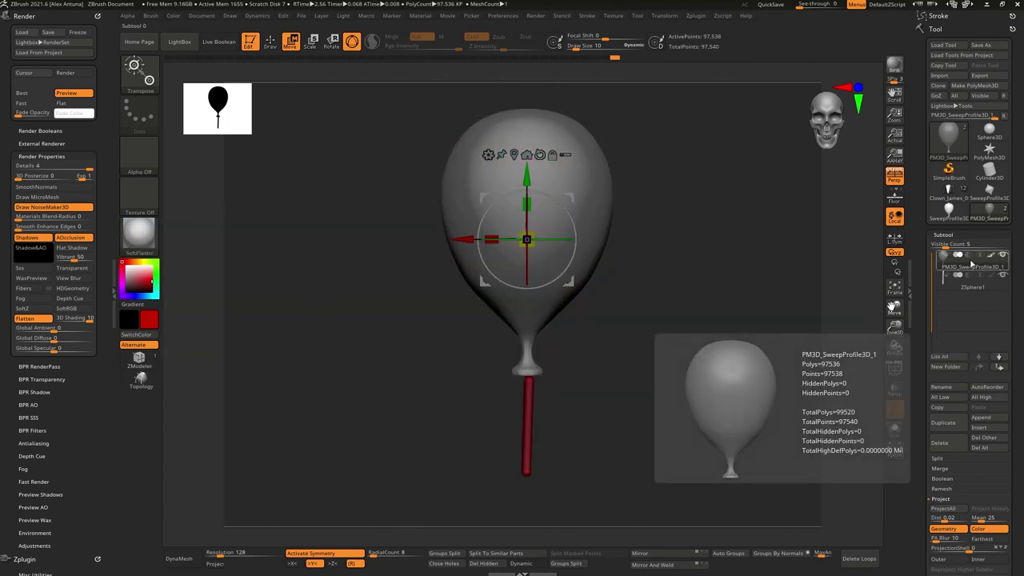
Fill the balloon object with the current dark red and look through the materials
{"action": "left_click_drag", "start_coordinate": [697, 267], "coordinate": [681, 287], "text": "ctrl"}
{"action": "left_click", "coordinate": [174, 16]}
{"action": "left_click", "coordinate": [199, 207]}
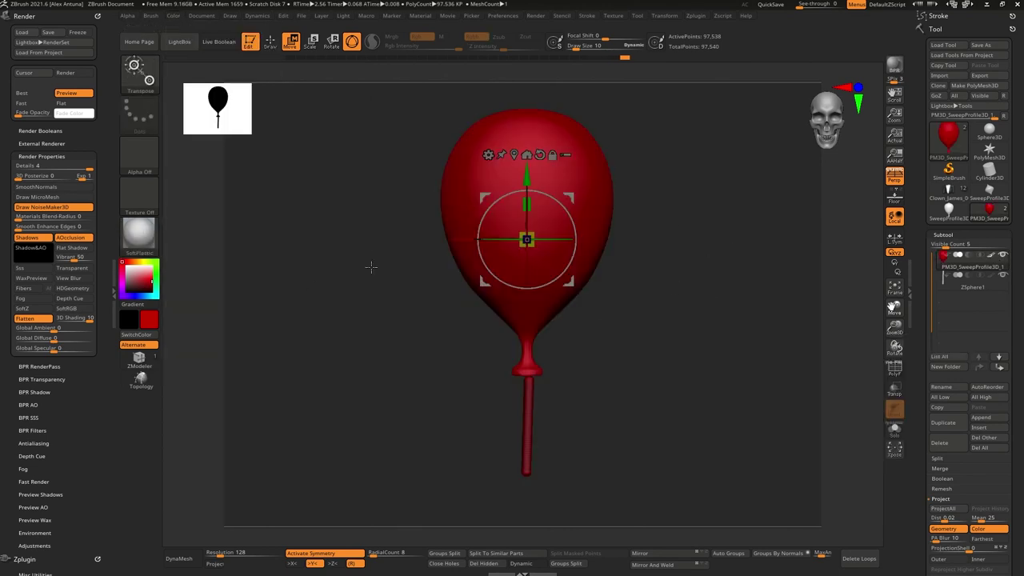
{"action": "left_click", "coordinate": [139, 236]}
{"action": "left_click", "coordinate": [608, 425]}
Select the string subtool and move its upper ZSphere up beside the balloon's neck
{"action": "mouse_move", "coordinate": [652, 375]}
{"action": "left_mouse_down", "text": "alt"}
{"action": "mouse_move", "coordinate": [681, 304]}
{"action": "mouse_move", "coordinate": [625, 391]}
{"action": "mouse_move", "coordinate": [629, 210]}
{"action": "left_mouse_up", "text": "alt"}
{"action": "key", "text": "q"}
{"action": "left_click", "coordinate": [569, 302], "text": "alt"}
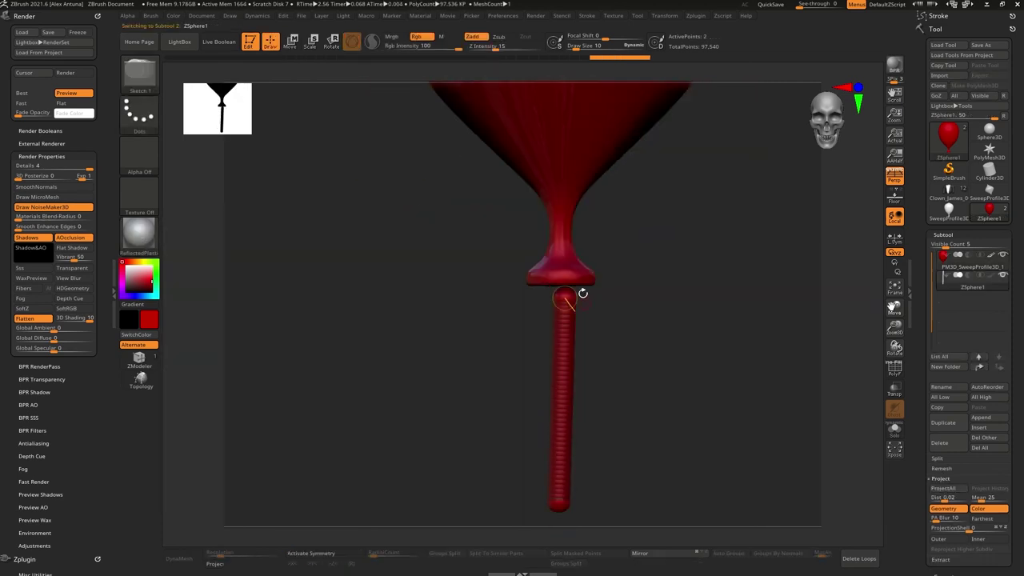
{"action": "left_click", "coordinate": [294, 45]}
{"action": "left_click_drag", "start_coordinate": [565, 300], "coordinate": [584, 243]}
{"action": "mouse_move", "coordinate": [584, 242]}
{"action": "right_mouse_down", "text": "ctrl"}
{"action": "mouse_move", "coordinate": [586, 299]}
{"action": "mouse_move", "coordinate": [542, 354]}
{"action": "mouse_move", "coordinate": [535, 298]}
{"action": "right_mouse_up", "text": "ctrl"}
Insert a ZSphere near the string's upper end and bend the chain sideways around the balloon's neck
{"action": "left_click", "coordinate": [270, 44]}
{"action": "left_click", "coordinate": [534, 327]}
{"action": "left_click", "coordinate": [291, 45]}
{"action": "mouse_move", "coordinate": [534, 293]}
{"action": "left_mouse_down"}
{"action": "mouse_move", "coordinate": [473, 306]}
{"action": "mouse_move", "coordinate": [452, 289]}
{"action": "mouse_move", "coordinate": [458, 251]}
{"action": "left_mouse_up"}
{"action": "left_click", "coordinate": [271, 43]}
{"action": "left_click", "coordinate": [291, 43]}
Position the string's end ZSpheres around the far side of the balloon's neck, just above the lip
{"action": "mouse_move", "coordinate": [448, 271]}
{"action": "right_mouse_down"}
{"action": "mouse_move", "coordinate": [476, 288]}
{"action": "mouse_move", "coordinate": [494, 277]}
{"action": "right_mouse_up"}
{"action": "left_click_drag", "start_coordinate": [508, 247], "coordinate": [539, 235]}
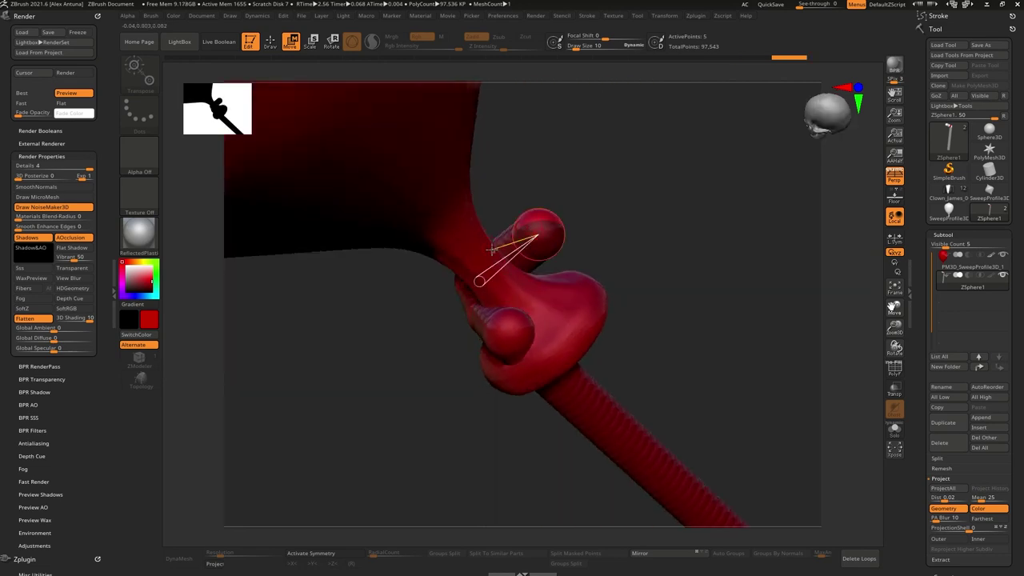
{"action": "right_click_drag", "start_coordinate": [539, 235], "coordinate": [490, 269]}
{"action": "left_click_drag", "start_coordinate": [488, 273], "coordinate": [478, 269]}
{"action": "right_click_drag", "start_coordinate": [478, 269], "coordinate": [534, 268]}
Reposition the string's end ZSpheres so the first loop hugs the balloon's neck just above the lip
{"action": "key", "text": "ctrl+shift+z"}
{"action": "key", "text": "ctrl+shift+z"}
{"action": "key", "text": "ctrl+shift+z"}
{"action": "key", "text": "ctrl+shift+z"}
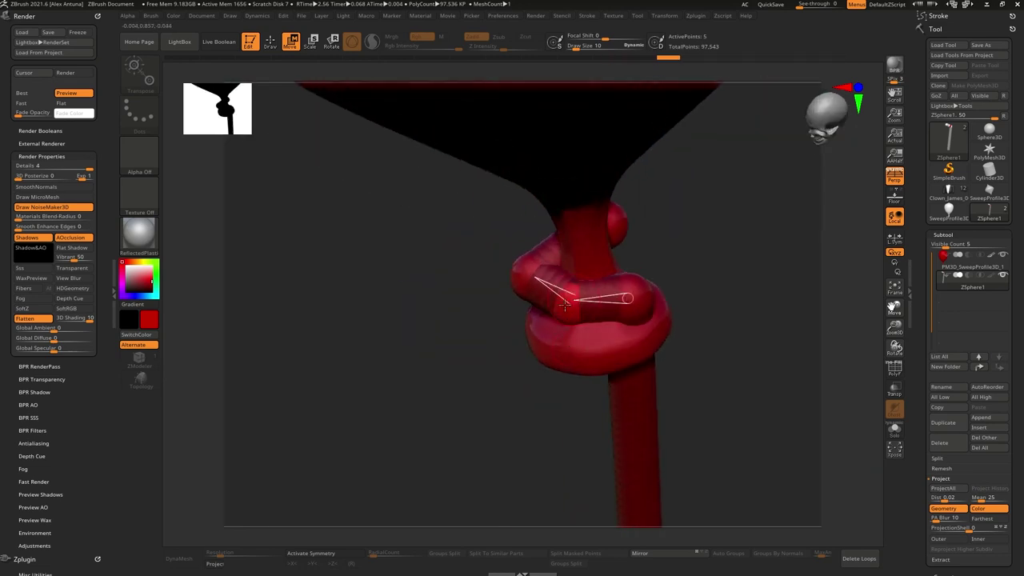
{"action": "key", "text": "ctrl+shift+z"}
{"action": "key", "text": "ctrl+shift+z"}
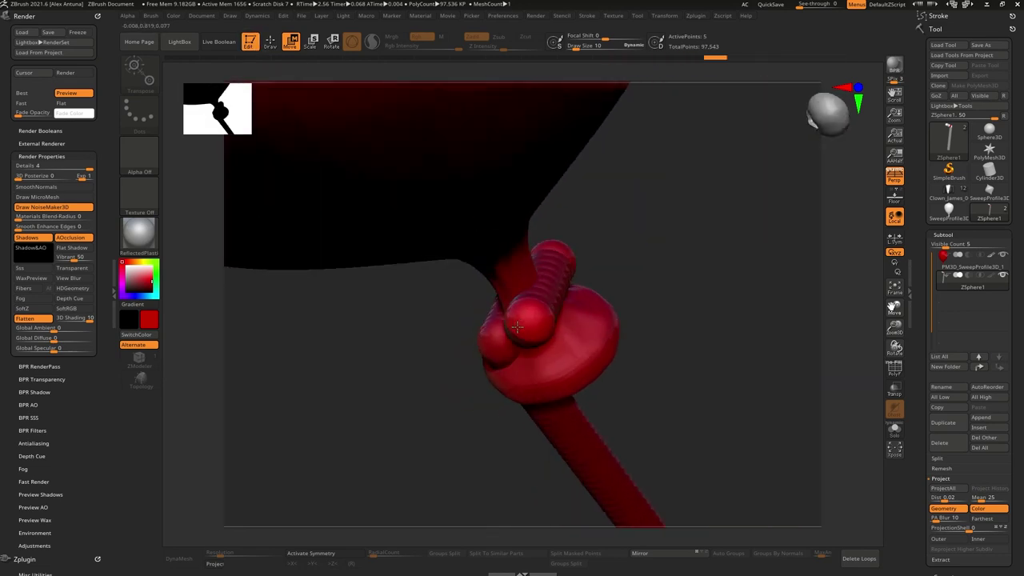
Insert more ZSpheres in the string's end section and bend it around the balloon's neck
{"action": "key", "text": "ctrl+shift+z"}
{"action": "key", "text": "ctrl+shift+z"}
{"action": "key", "text": "ctrl+shift+z"}
{"action": "key", "text": "ctrl+shift+z"}
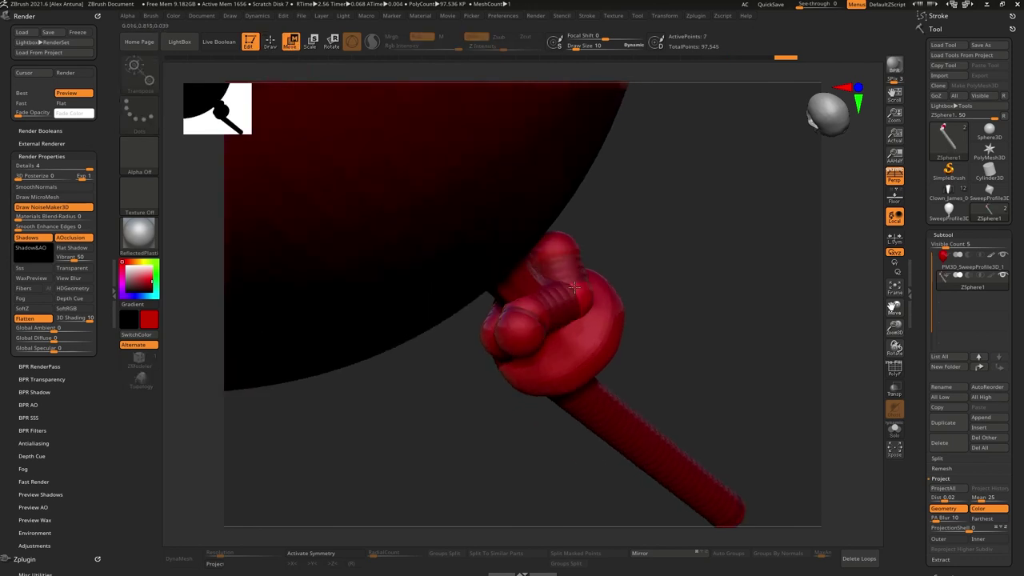
{"action": "mouse_move", "coordinate": [592, 304]}
{"action": "left_mouse_down"}
{"action": "mouse_move", "coordinate": [516, 278]}
{"action": "mouse_move", "coordinate": [597, 293]}
{"action": "mouse_move", "coordinate": [537, 302]}
{"action": "left_mouse_up"}
Insert further ZSpheres near the string's end and set them against the neck to start a second coil above the first
{"action": "left_click", "coordinate": [274, 44]}
{"action": "left_click", "coordinate": [560, 317]}
{"action": "left_click", "coordinate": [292, 43]}
{"action": "mouse_move", "coordinate": [705, 320]}
{"action": "left_mouse_down"}
{"action": "mouse_move", "coordinate": [705, 344]}
{"action": "mouse_move", "coordinate": [672, 360]}
{"action": "left_mouse_up"}
{"action": "left_click_drag", "start_coordinate": [558, 313], "coordinate": [561, 323]}
{"action": "left_click_drag", "start_coordinate": [673, 360], "coordinate": [752, 321]}
{"action": "key", "text": "ctrl+shift+z"}
{"action": "key", "text": "ctrl+shift+z"}
{"action": "key", "text": "ctrl+shift+z"}
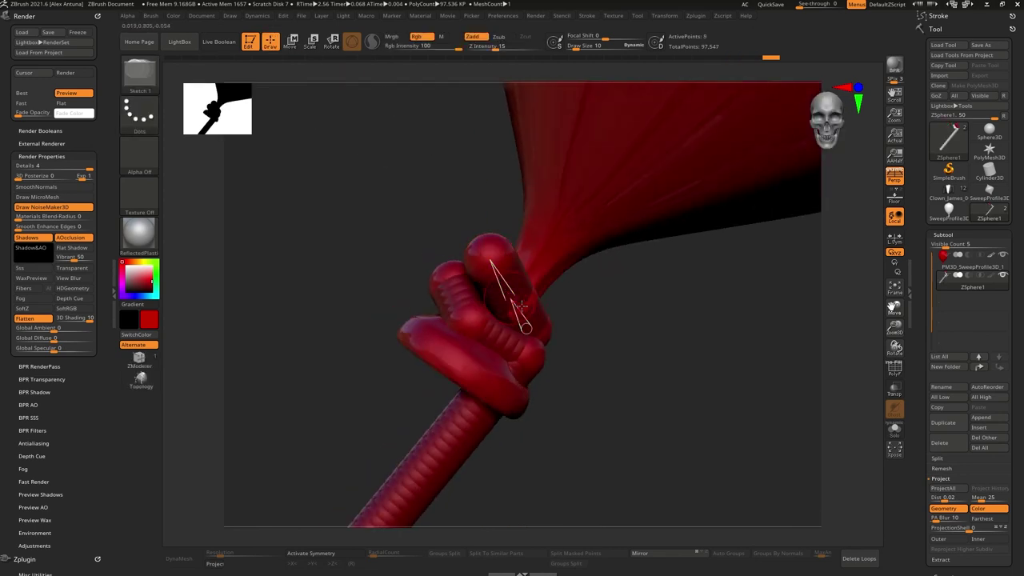
Carry the string's end around the neck and tighten the second coil's ZSpheres above the first loop
{"action": "left_click_drag", "start_coordinate": [468, 223], "coordinate": [597, 292]}
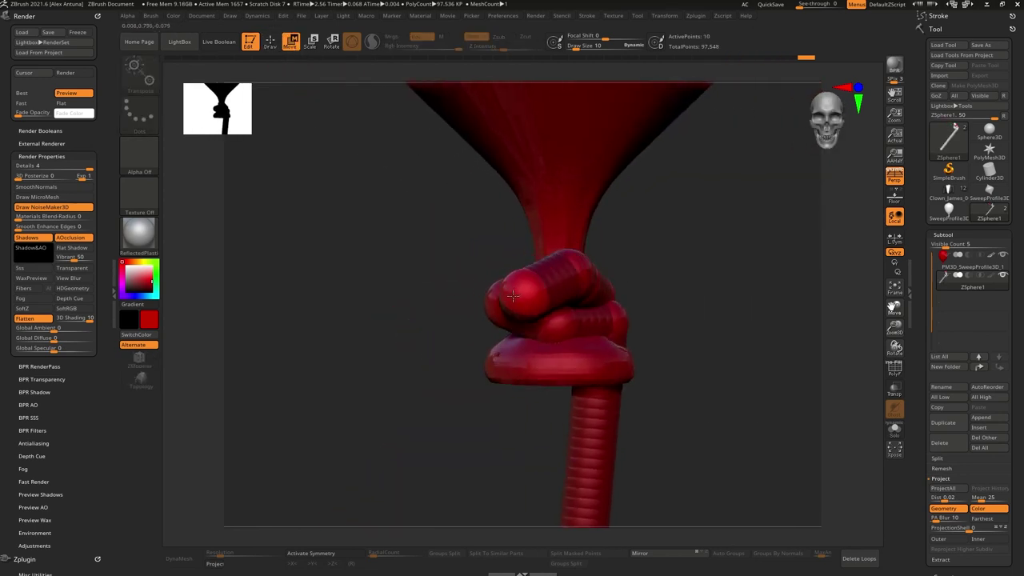
{"action": "left_click_drag", "start_coordinate": [528, 290], "coordinate": [514, 293]}
{"action": "left_click_drag", "start_coordinate": [688, 336], "coordinate": [544, 352]}
{"action": "left_click_drag", "start_coordinate": [336, 336], "coordinate": [400, 328]}
{"action": "left_click_drag", "start_coordinate": [409, 277], "coordinate": [414, 282]}
{"action": "mouse_move", "coordinate": [337, 344]}
{"action": "left_mouse_down"}
{"action": "mouse_move", "coordinate": [400, 340]}
{"action": "mouse_move", "coordinate": [336, 336]}
{"action": "mouse_move", "coordinate": [392, 304]}
{"action": "left_mouse_up"}
{"action": "left_click_drag", "start_coordinate": [436, 260], "coordinate": [440, 266]}
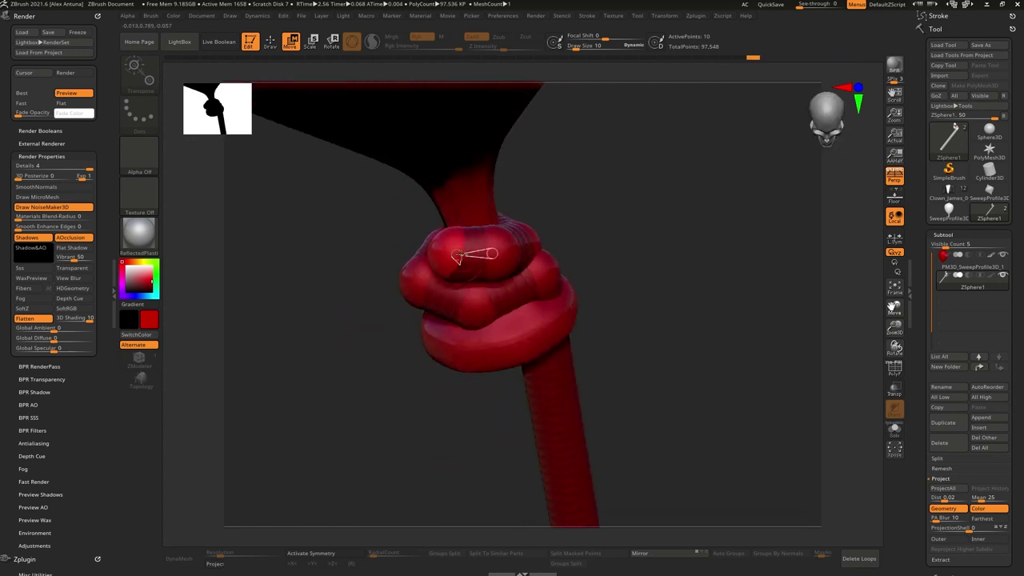
Adjust the second coil's ZSpheres on the other side of the neck and pull the string's end outward
{"action": "left_click_drag", "start_coordinate": [344, 320], "coordinate": [408, 336]}
{"action": "key", "text": "ctrl+shift+z"}
{"action": "key", "text": "ctrl+shift+z"}
{"action": "key", "text": "ctrl+shift+z"}
{"action": "key", "text": "ctrl+shift+z"}
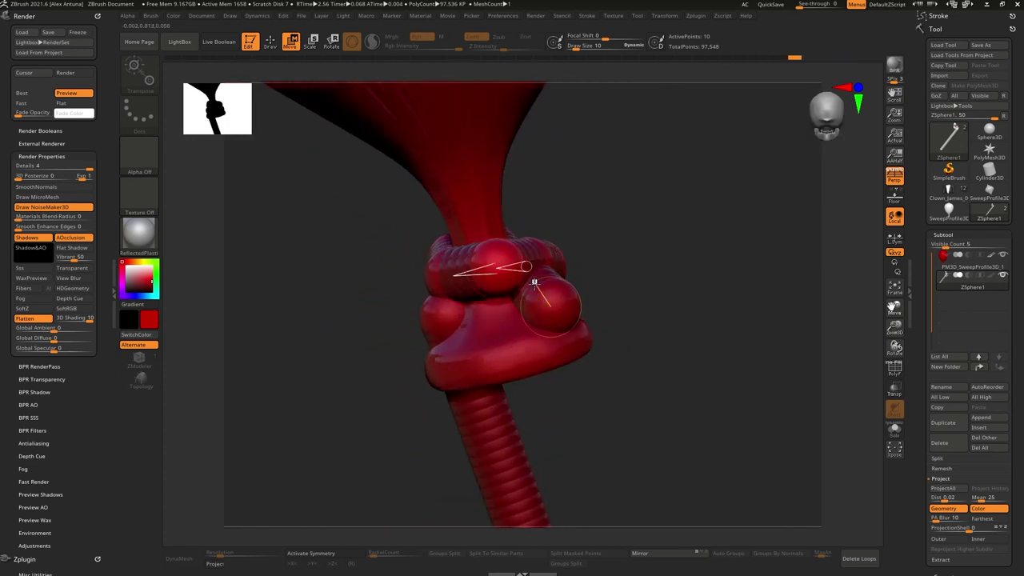
{"action": "mouse_move", "coordinate": [594, 214]}
{"action": "left_mouse_down"}
{"action": "mouse_move", "coordinate": [551, 244]}
{"action": "mouse_move", "coordinate": [577, 185]}
{"action": "left_mouse_up"}
Insert a ZSphere in the pulled-out end section and wrap the section closely around the neck
{"action": "key", "text": "q"}
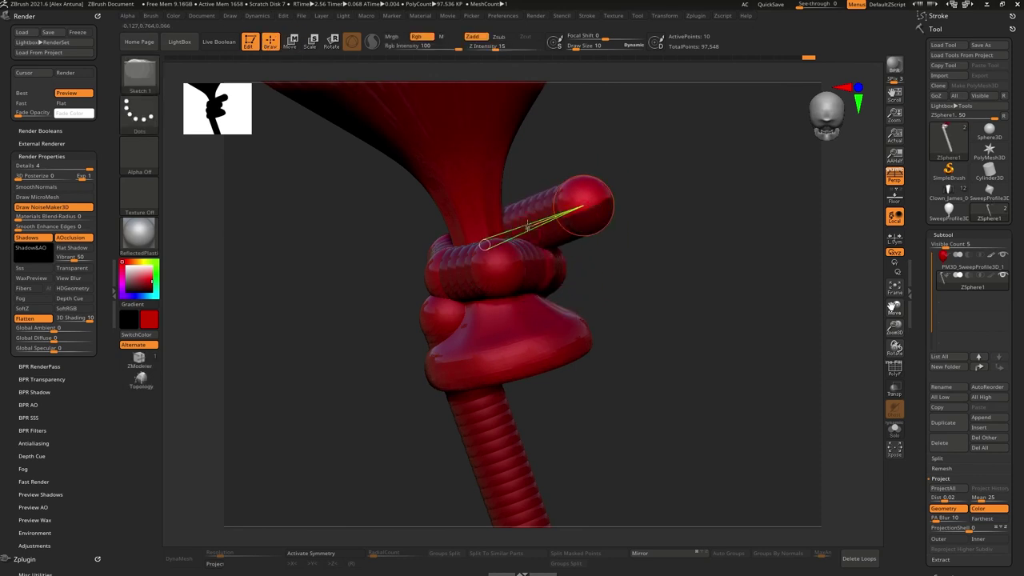
{"action": "key", "text": "ctrl+z"}
{"action": "key", "text": "ctrl+z"}
{"action": "key", "text": "ctrl+z"}
{"action": "key", "text": "ctrl+z"}
{"action": "key", "text": "ctrl+z"}
{"action": "key", "text": "ctrl+z"}
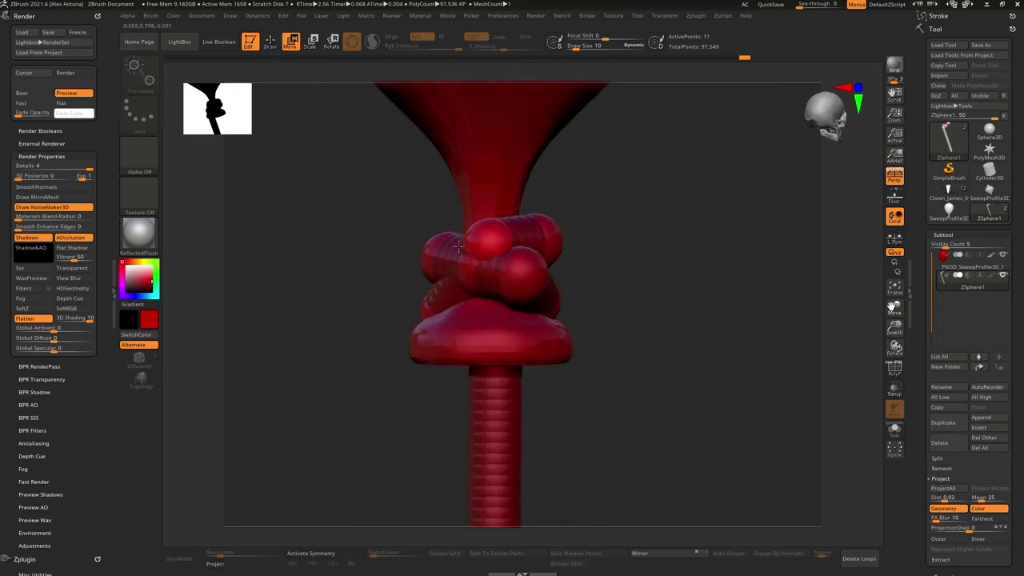
Pull the string's end down beside the balloon's lip and insert two ZSpheres to bend it under the coils
{"action": "key", "text": "ctrl+shift+z"}
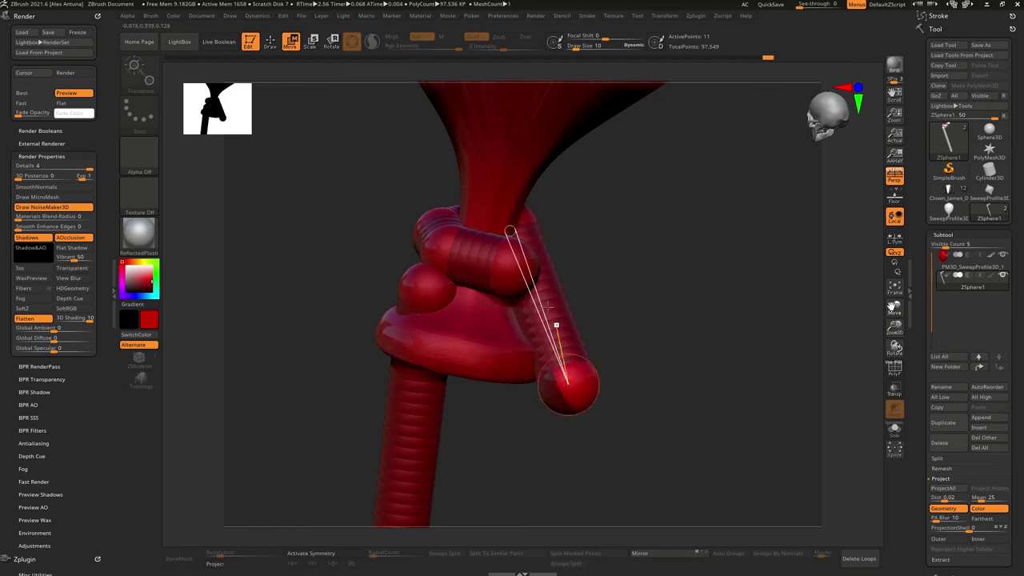
{"action": "key", "text": "ctrl+shift+z"}
{"action": "key", "text": "ctrl+shift+z"}
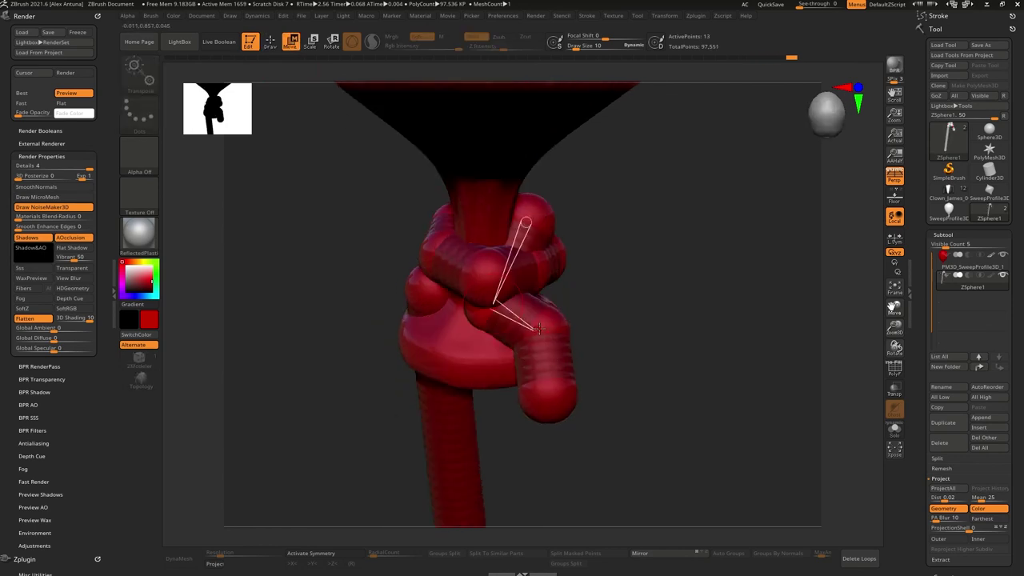
{"action": "key", "text": "ctrl+shift+z"}
Insert two more ZSpheres in the hanging end section and wrap the end across the coils above the lip
{"action": "left_click_drag", "start_coordinate": [445, 271], "coordinate": [439, 277]}
{"action": "mouse_move", "coordinate": [440, 277]}
{"action": "right_mouse_down"}
{"action": "mouse_move", "coordinate": [480, 200]}
{"action": "mouse_move", "coordinate": [537, 359]}
{"action": "mouse_move", "coordinate": [640, 356]}
{"action": "mouse_move", "coordinate": [545, 345]}
{"action": "mouse_move", "coordinate": [563, 341]}
{"action": "right_mouse_up"}
{"action": "key", "text": "q"}
{"action": "left_click", "coordinate": [544, 345]}
{"action": "left_click", "coordinate": [562, 341]}
{"action": "key", "text": "w"}
{"action": "left_click_drag", "start_coordinate": [537, 299], "coordinate": [426, 383]}
{"action": "right_click_drag", "start_coordinate": [426, 383], "coordinate": [408, 384]}
{"action": "left_click_drag", "start_coordinate": [408, 385], "coordinate": [377, 370]}
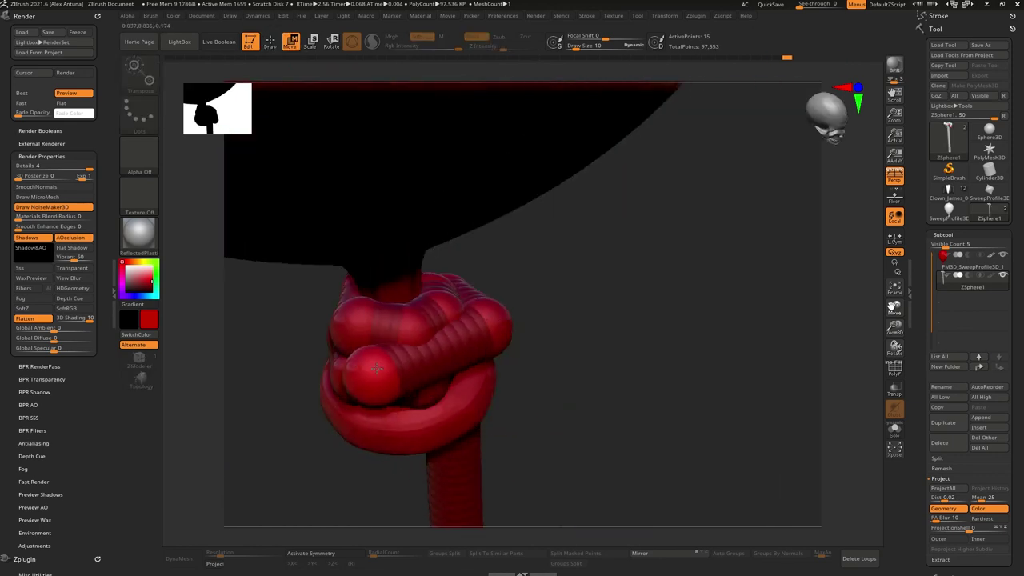
Fine-tune the positions of the wrapped ZSpheres so the coils sit tightly around the balloon's neck
{"action": "right_click_drag", "start_coordinate": [377, 369], "coordinate": [469, 344]}
{"action": "left_click_drag", "start_coordinate": [469, 344], "coordinate": [462, 347]}
{"action": "mouse_move", "coordinate": [463, 347]}
{"action": "right_mouse_down"}
{"action": "mouse_move", "coordinate": [544, 329]}
{"action": "mouse_move", "coordinate": [522, 270]}
{"action": "mouse_move", "coordinate": [572, 281]}
{"action": "mouse_move", "coordinate": [552, 280]}
{"action": "right_mouse_up"}
{"action": "right_click_drag", "start_coordinate": [552, 280], "coordinate": [560, 328], "text": "ctrl"}
{"action": "left_click_drag", "start_coordinate": [546, 206], "coordinate": [558, 209]}
{"action": "right_click_drag", "start_coordinate": [592, 264], "coordinate": [565, 260]}
{"action": "right_click_drag", "start_coordinate": [564, 260], "coordinate": [599, 159], "text": "ctrl"}
Straighten the hanging string below its upper bend and lengthen it far below the balloon by moving its lowest ZSphere
{"action": "left_click_drag", "start_coordinate": [520, 485], "coordinate": [578, 499]}
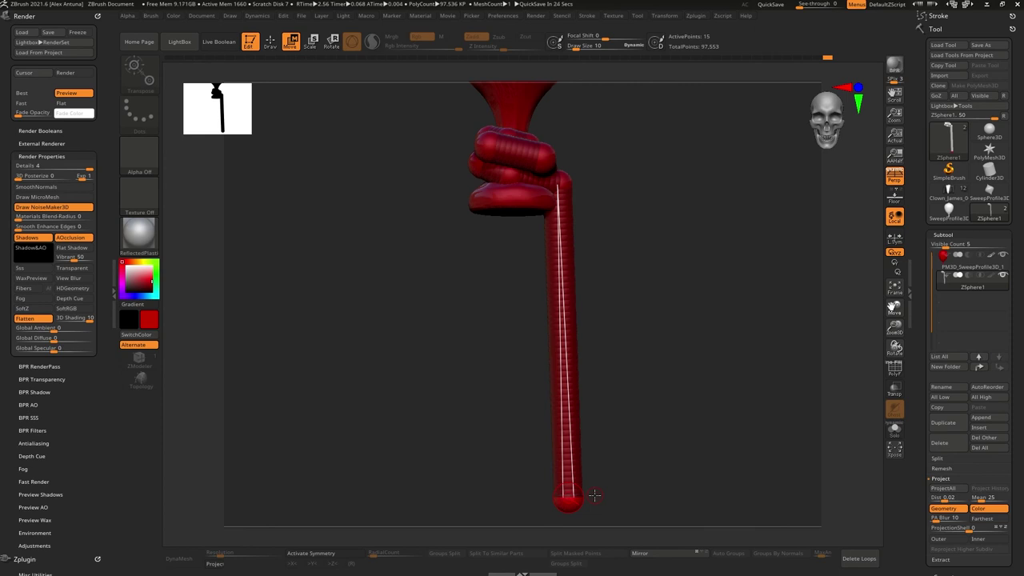
{"action": "left_click_drag", "start_coordinate": [649, 359], "coordinate": [600, 262], "text": "alt"}
{"action": "left_click_drag", "start_coordinate": [589, 380], "coordinate": [590, 541]}
{"action": "left_click_drag", "start_coordinate": [621, 420], "coordinate": [625, 323], "text": "alt"}
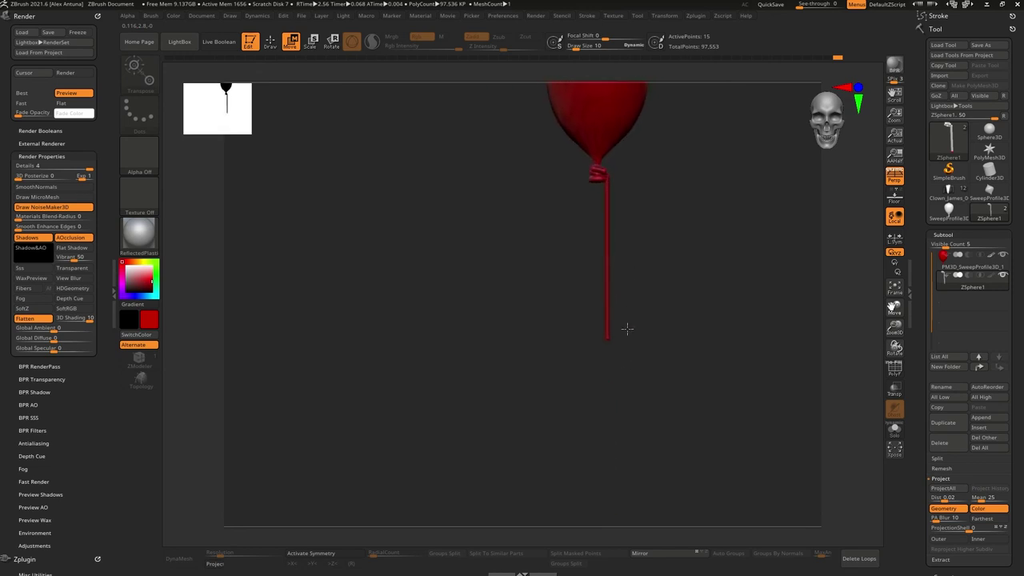
{"action": "left_click_drag", "start_coordinate": [603, 441], "coordinate": [604, 446]}
Shift the string's upper bend ZSphere slightly outward beside the balloon's lip
{"action": "left_click_drag", "start_coordinate": [587, 168], "coordinate": [520, 322], "text": "alt"}
{"action": "left_click_drag", "start_coordinate": [600, 324], "coordinate": [632, 320]}
{"action": "left_click_drag", "start_coordinate": [510, 321], "coordinate": [525, 324]}
{"action": "left_click_drag", "start_coordinate": [608, 320], "coordinate": [588, 320]}
{"action": "left_click_drag", "start_coordinate": [588, 320], "coordinate": [549, 306], "text": "alt"}
Preview the string's adaptive skin, return to the ZSphere chain and set the Adaptive Skin Density to 1
{"action": "key", "text": "a"}
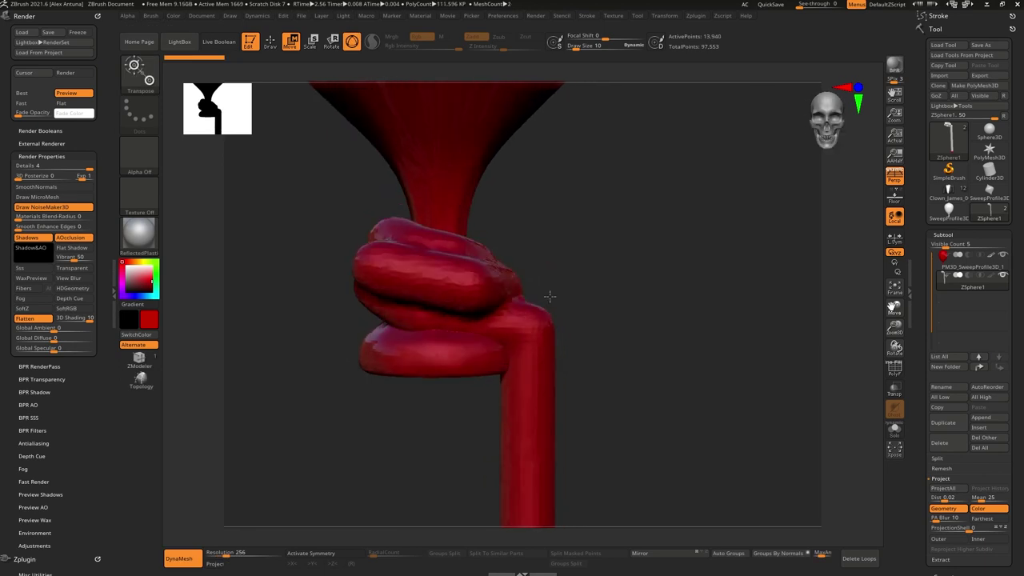
{"action": "key", "text": "a"}
{"action": "left_click_drag", "start_coordinate": [922, 407], "coordinate": [954, 360]}
{"action": "left_click", "coordinate": [950, 322]}
{"action": "left_click_drag", "start_coordinate": [978, 276], "coordinate": [963, 277]}
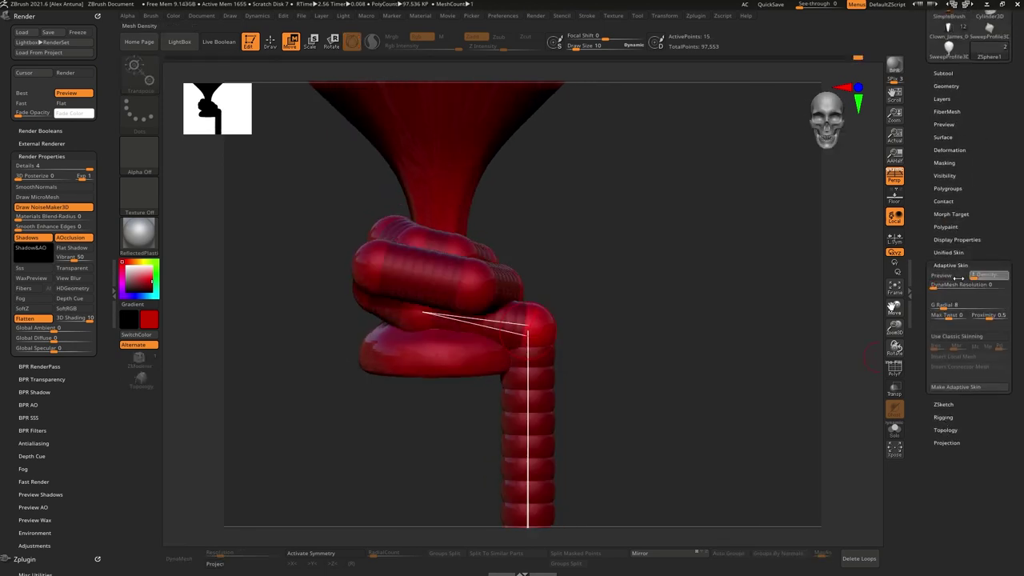